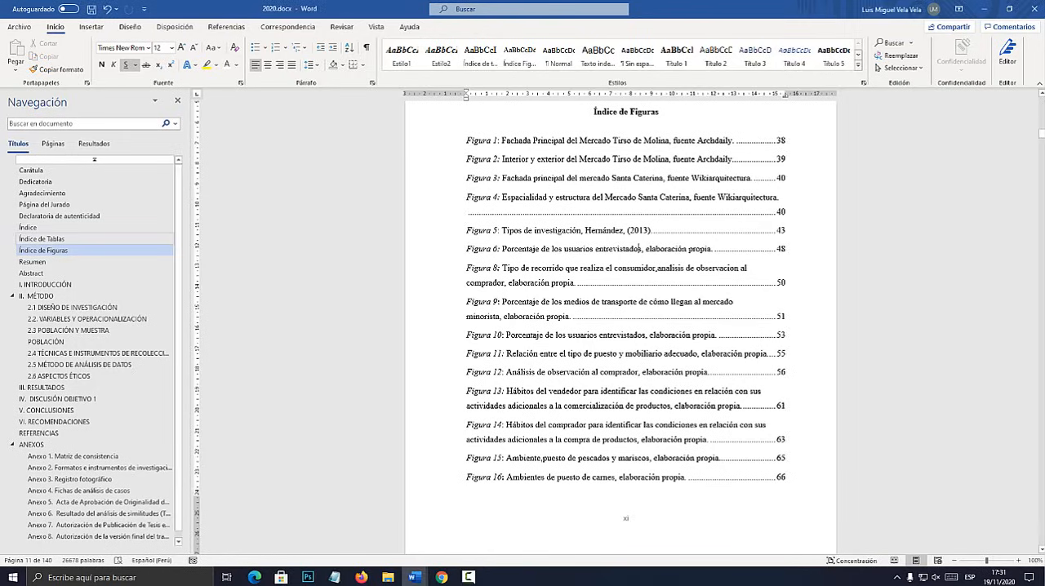
Jump to the Índice de Tablas heading of the thesis, and on to the general Índice.
left_click(42, 238)
scroll(620, 326, "up", 1)
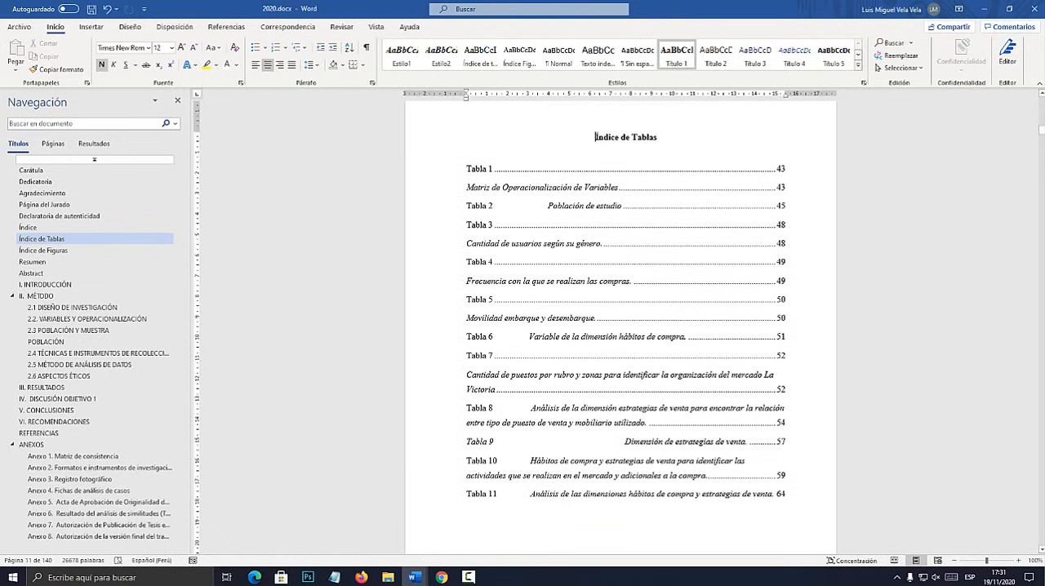
left_click(27, 228)
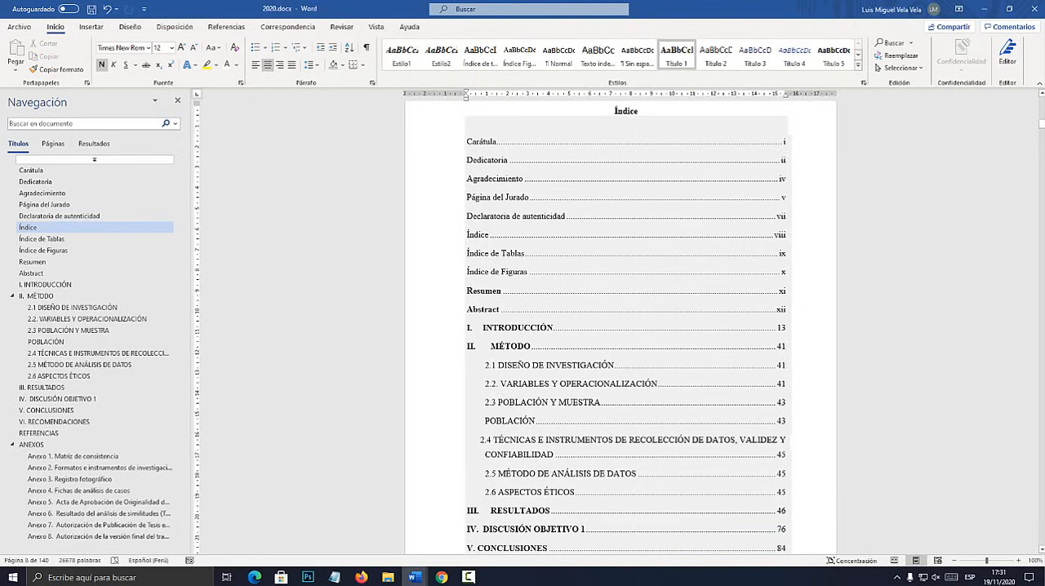
Switch to Photoshop, circle the left Ctrl key on the keyboard image with the red brush, and return to the Word document.
left_click(308, 577)
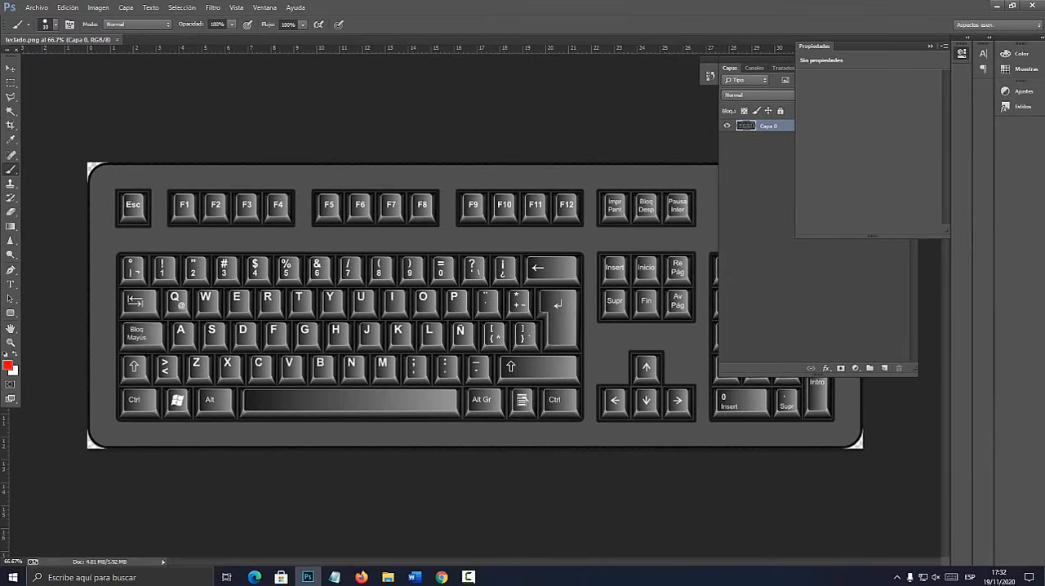
mouse_move(162, 375)
left_mouse_down()
mouse_move(139, 373)
mouse_move(143, 421)
mouse_move(165, 382)
left_mouse_up()
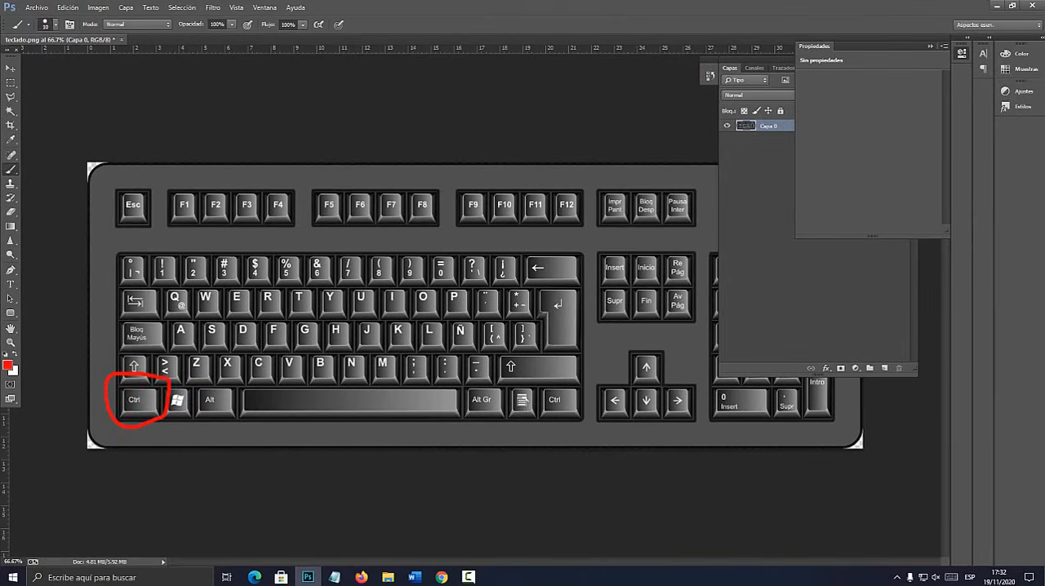
left_click_drag(763, 59, 931, 143)
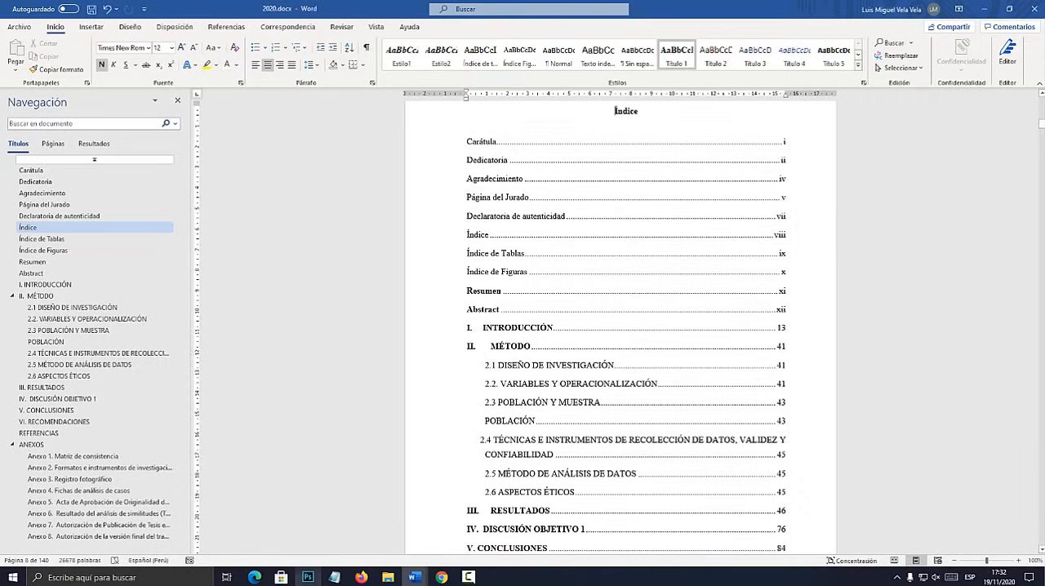
left_click(307, 577)
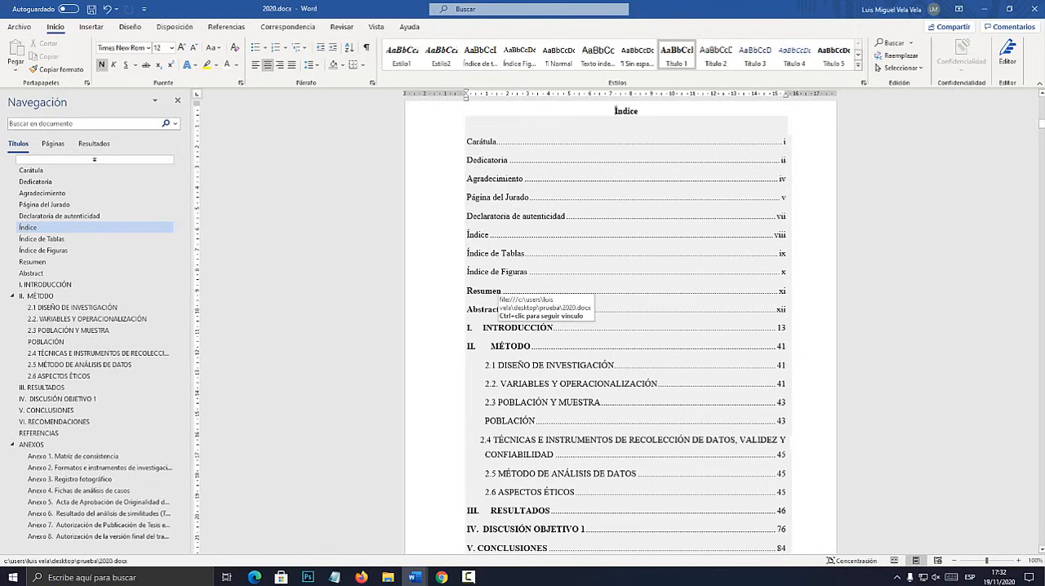
Follow the Índice link to I. INTRODUCCIÓN, select part of the chapter's opening text, and return to the Índice.
left_click_drag(483, 328, 511, 329)
left_click(511, 328, "ctrl")
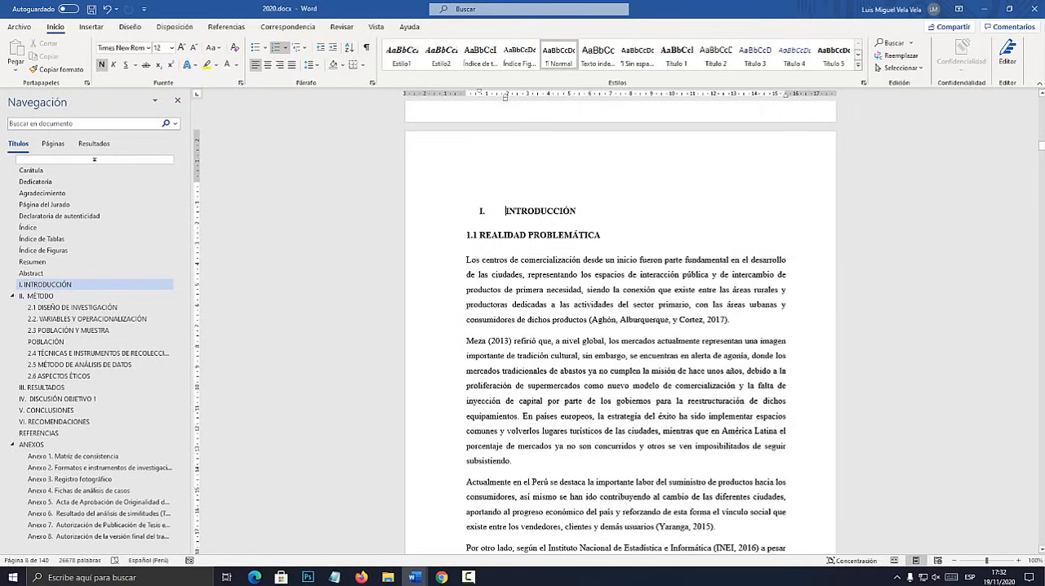
left_click_drag(508, 211, 614, 320)
left_click(29, 228)
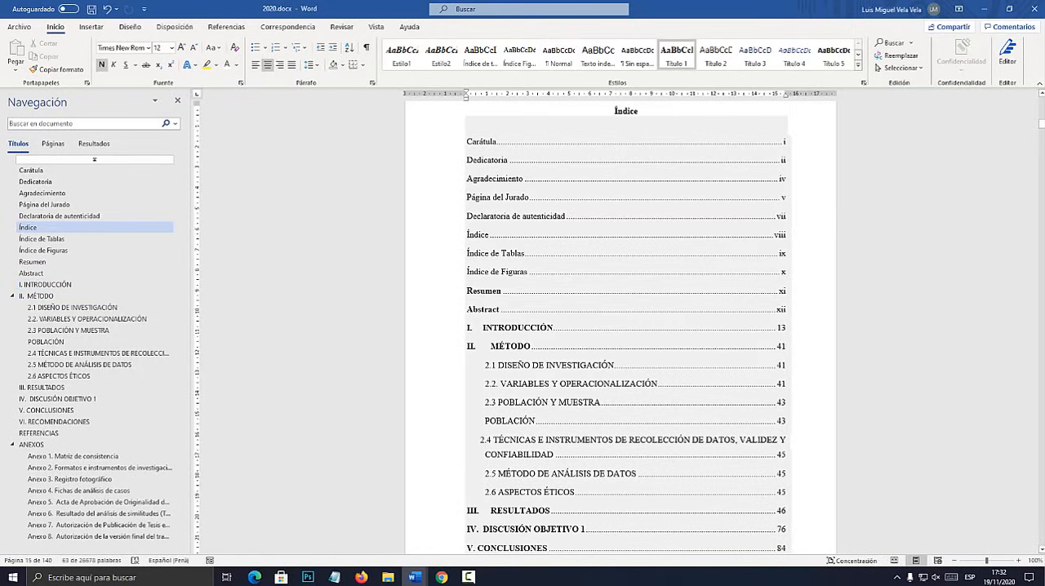
Follow the III. RESULTADOS link in the table of contents and return to the Índice heading.
scroll(628, 327, "down", 1)
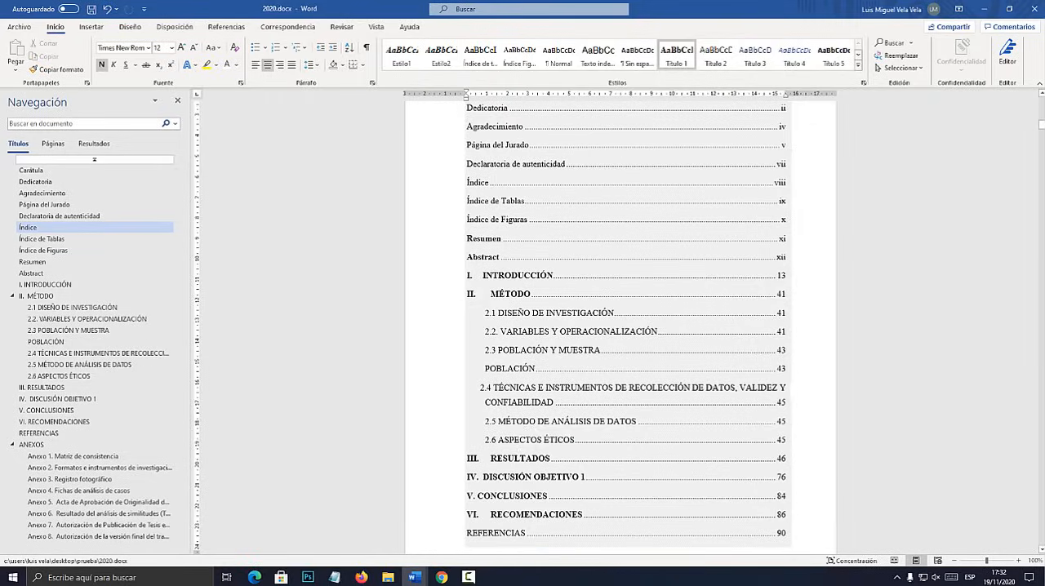
left_click(520, 457, "ctrl")
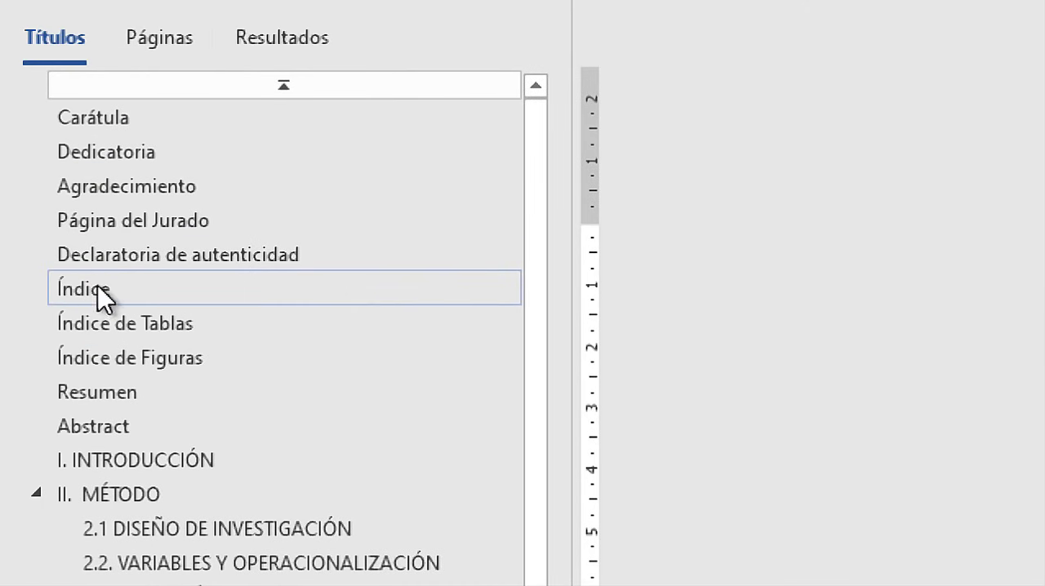
left_click(28, 226)
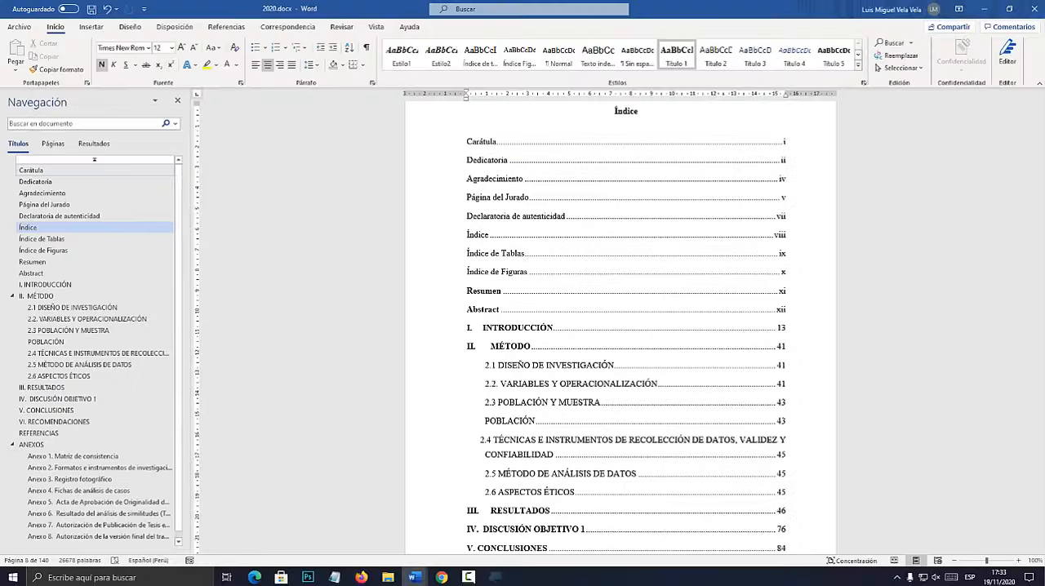
Examine the front matter heading by heading, starting with Carátula, Dedicatoria and Agradecimiento.
left_click(33, 170)
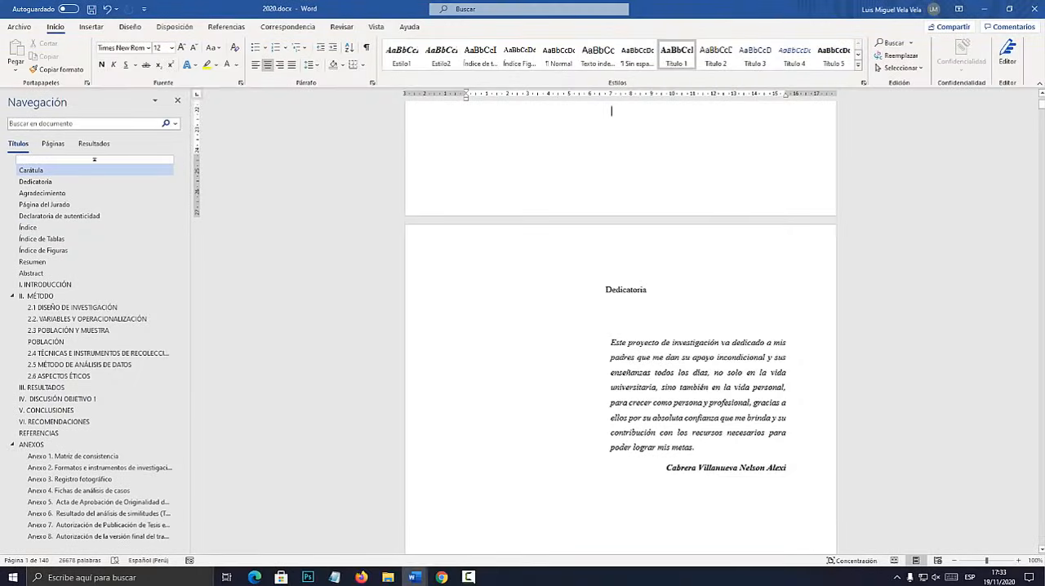
left_click(35, 182)
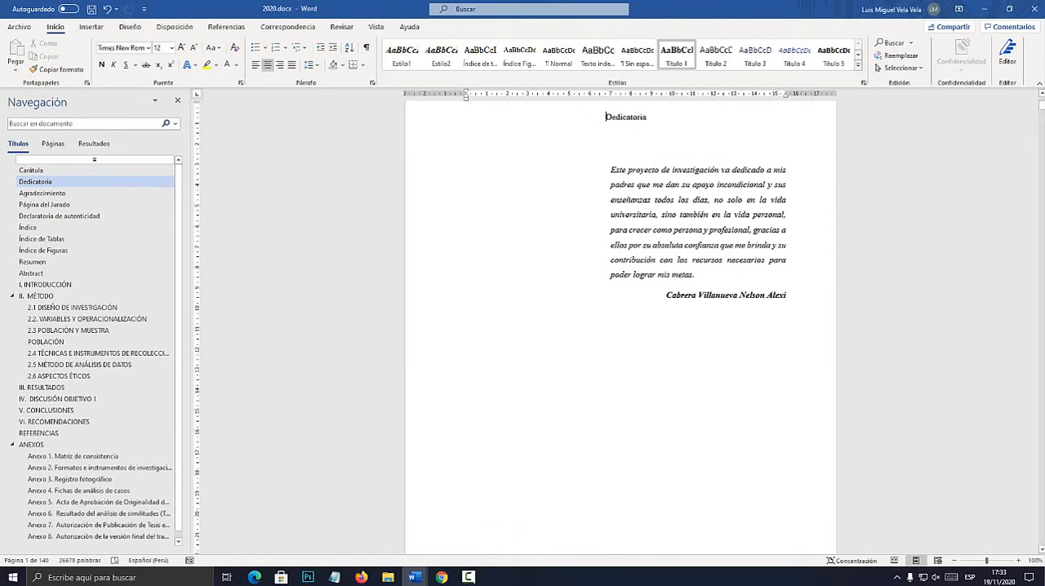
left_click(41, 194)
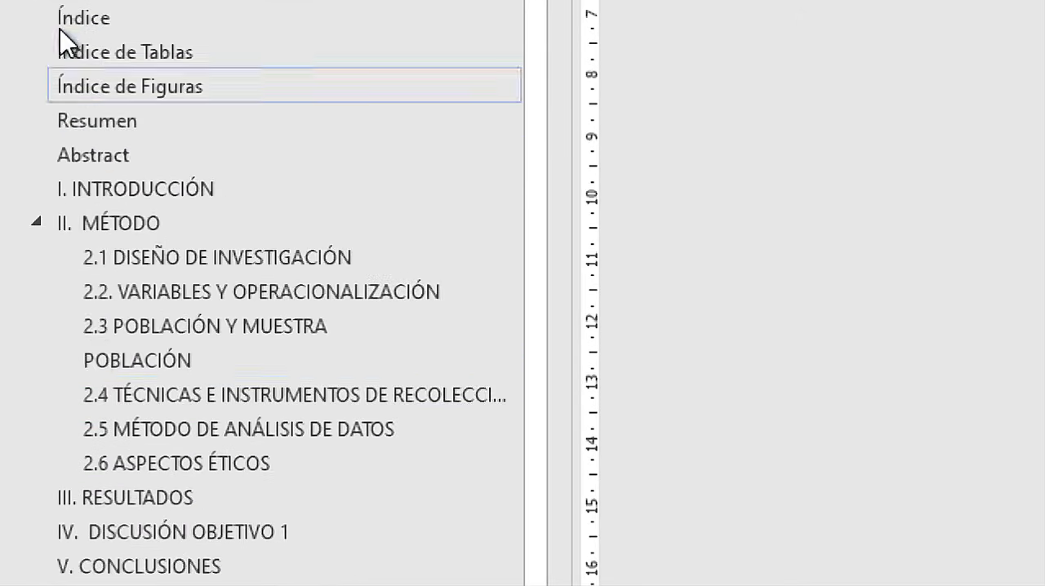
left_click(70, 6)
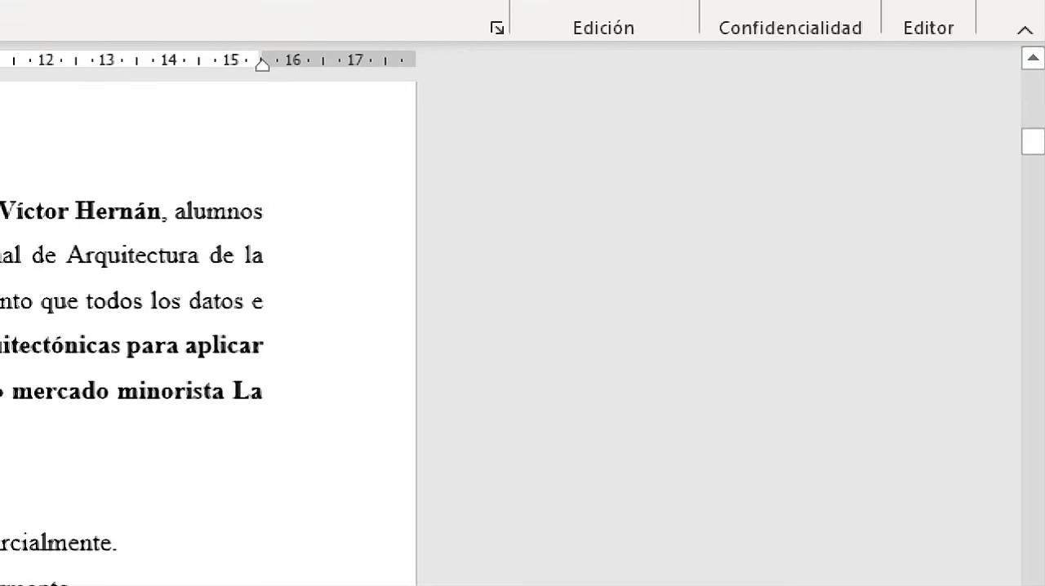
left_click_drag(1042, 120, 1042, 131)
left_click_drag(1033, 166, 1033, 214)
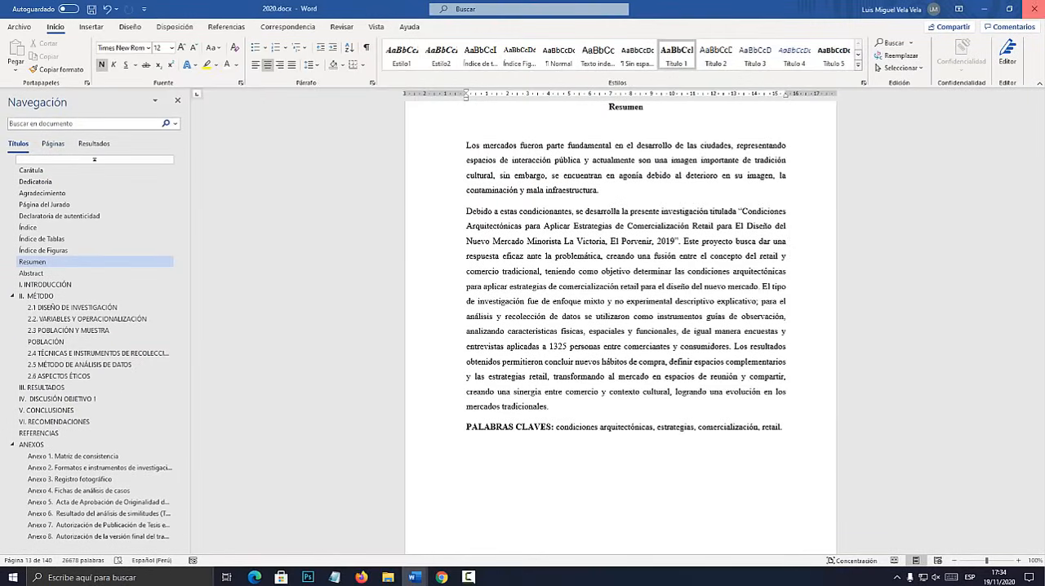
Close 2020.docx and switch to the open thesis document TESIS ACTUAL-F (2).docx.
left_click(1034, 9)
left_click(476, 310)
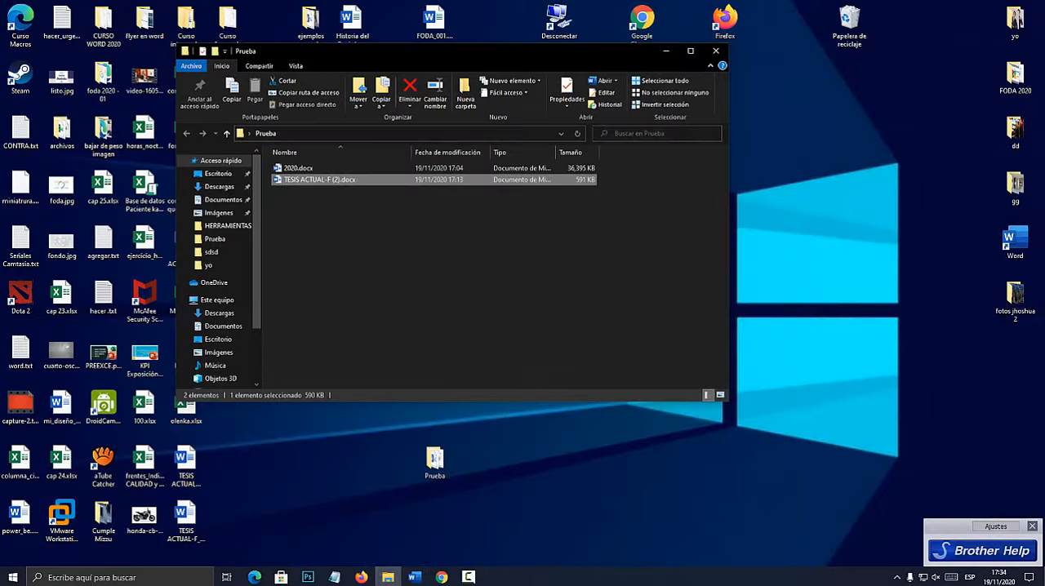
left_click(415, 577)
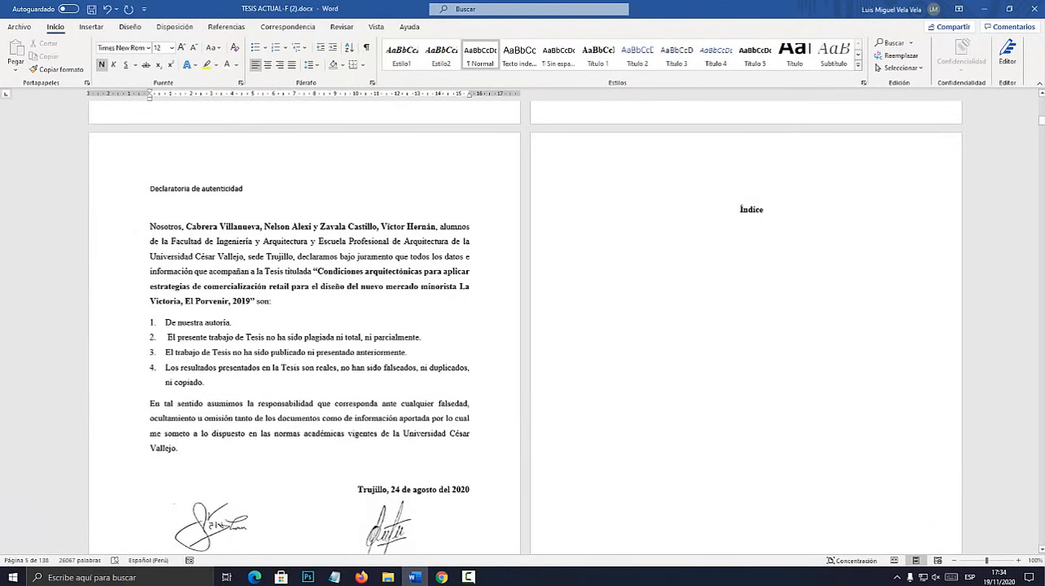
Examine the pages headed Índice, Índice de Tablas and Índice de Figuras.
left_click(1019, 561)
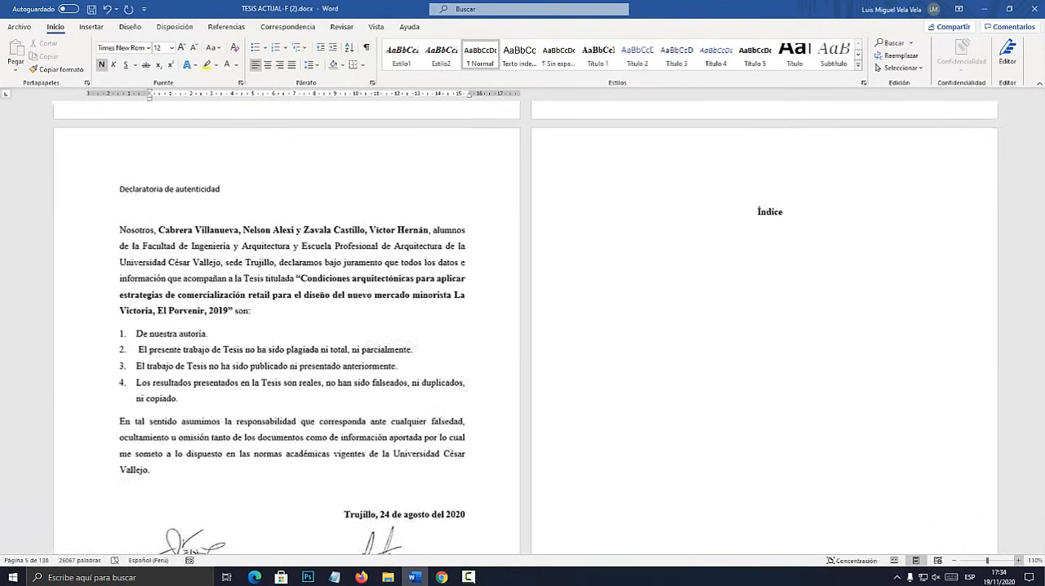
left_click(1018, 561)
scroll(525, 327, "down", 10)
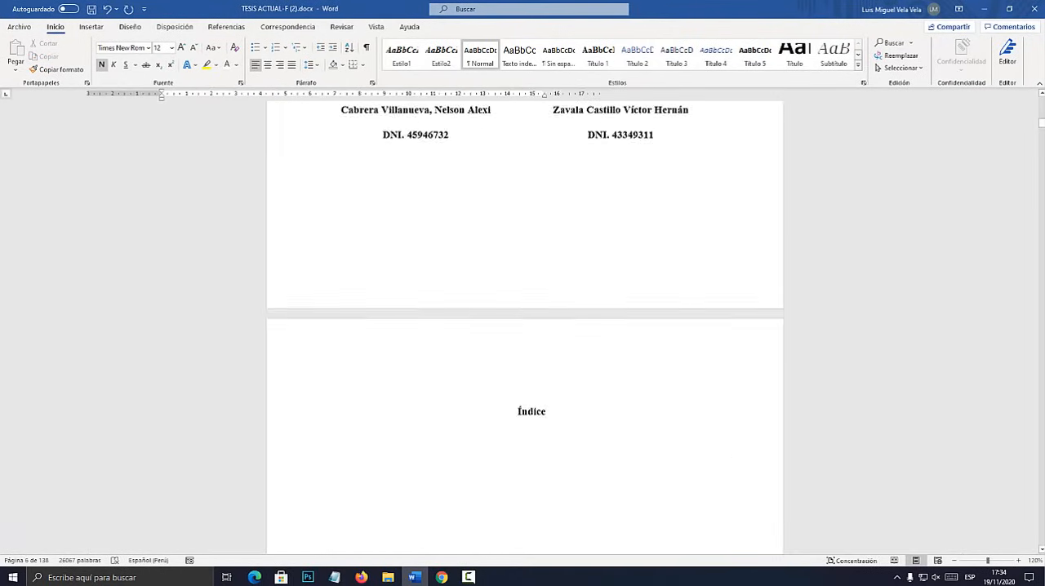
double_click(531, 180)
scroll(532, 180, "down", 11)
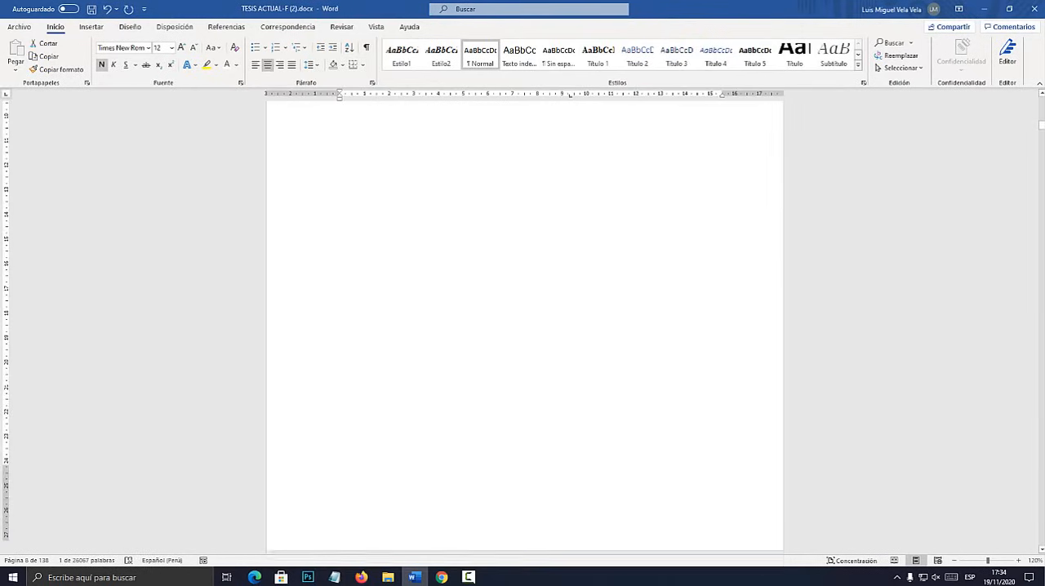
scroll(524, 327, "up", 1)
scroll(525, 327, "down", 12)
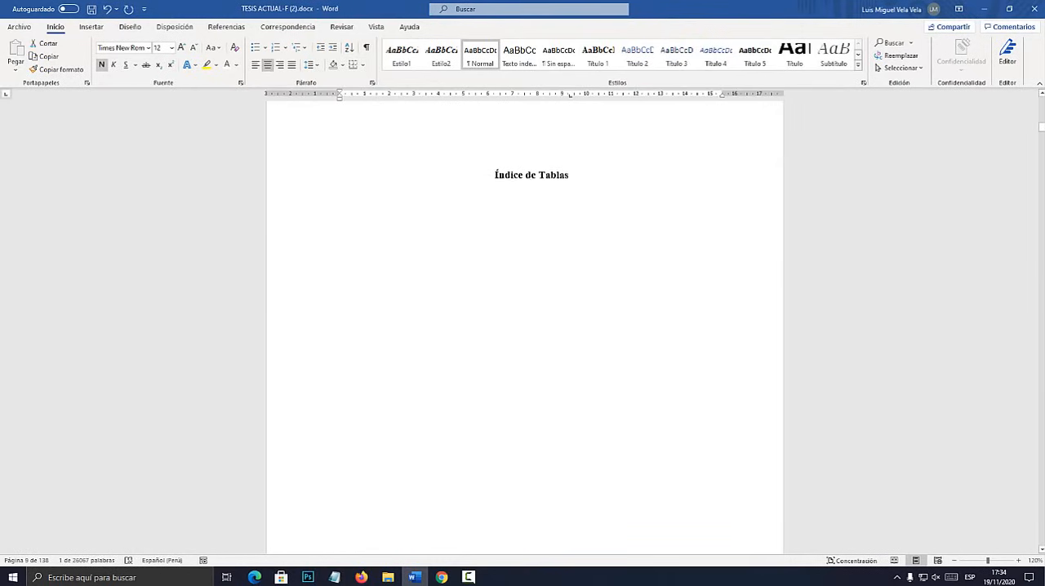
scroll(525, 327, "down", 1)
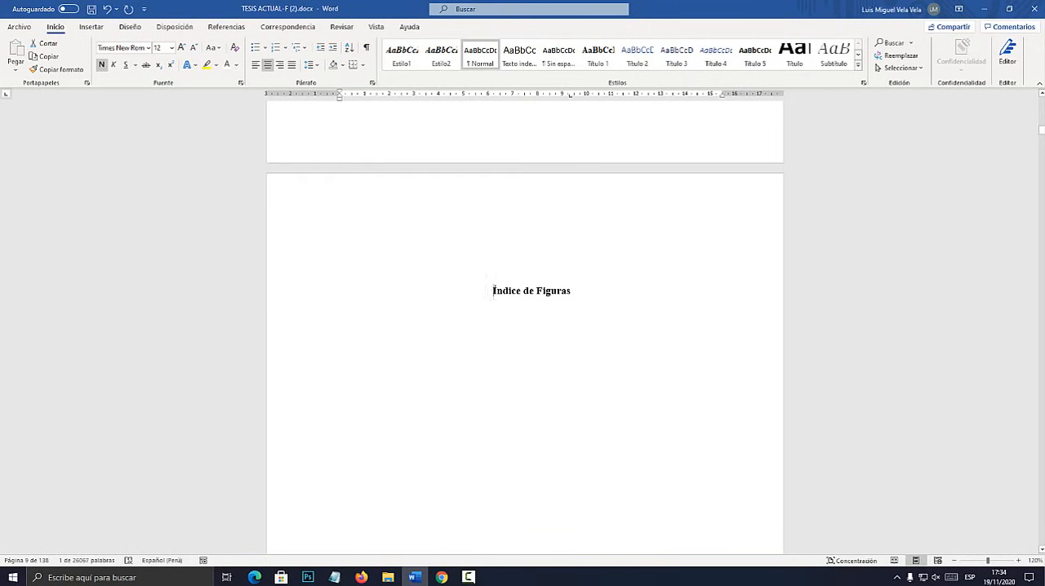
left_click_drag(493, 292, 574, 294)
left_click(531, 316)
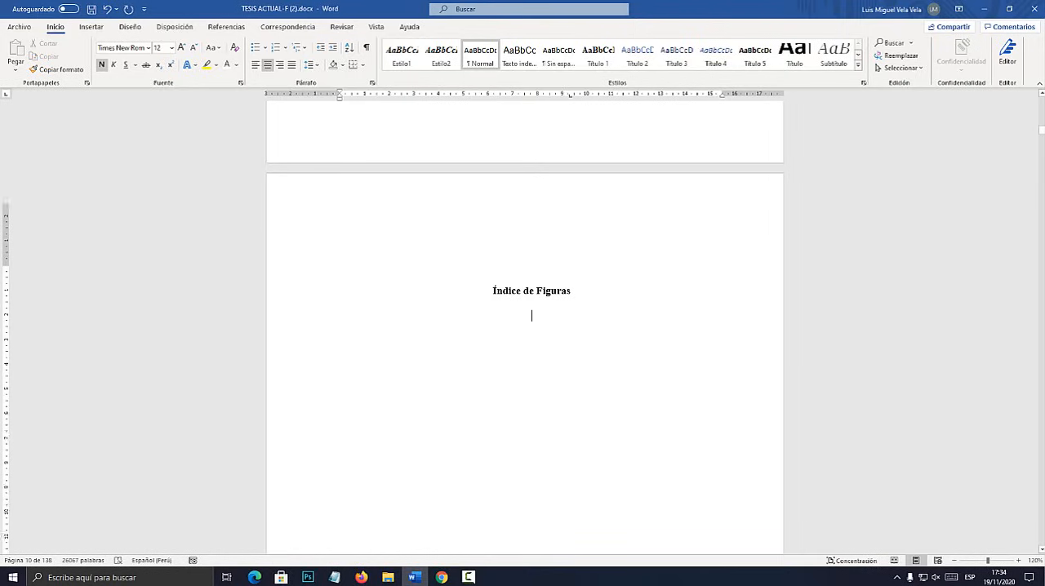
Return to the general Índice page and place the cursor on the line below its heading.
scroll(525, 326, "up", 14)
scroll(524, 326, "up", 15)
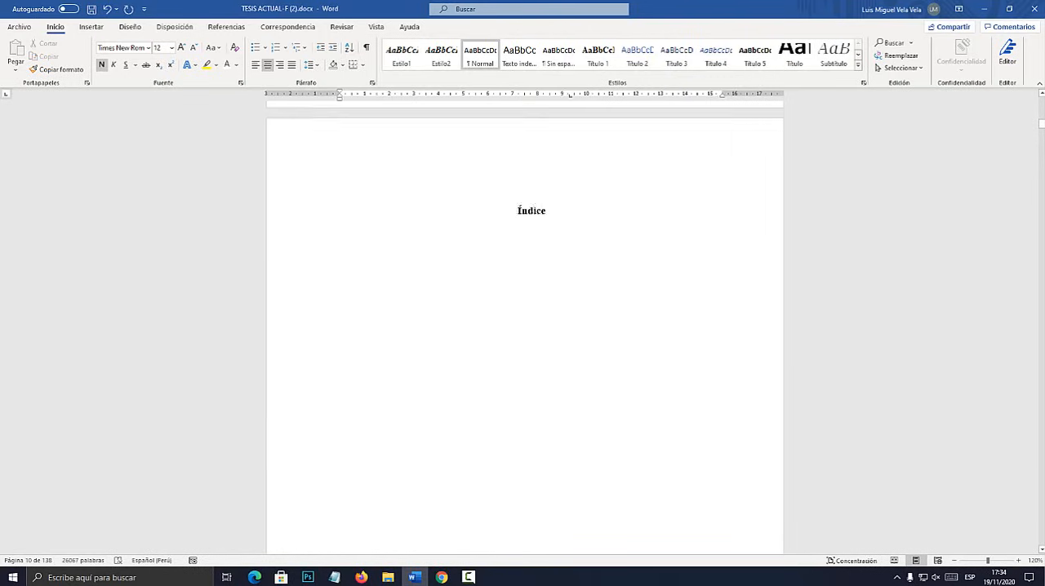
left_click(340, 268)
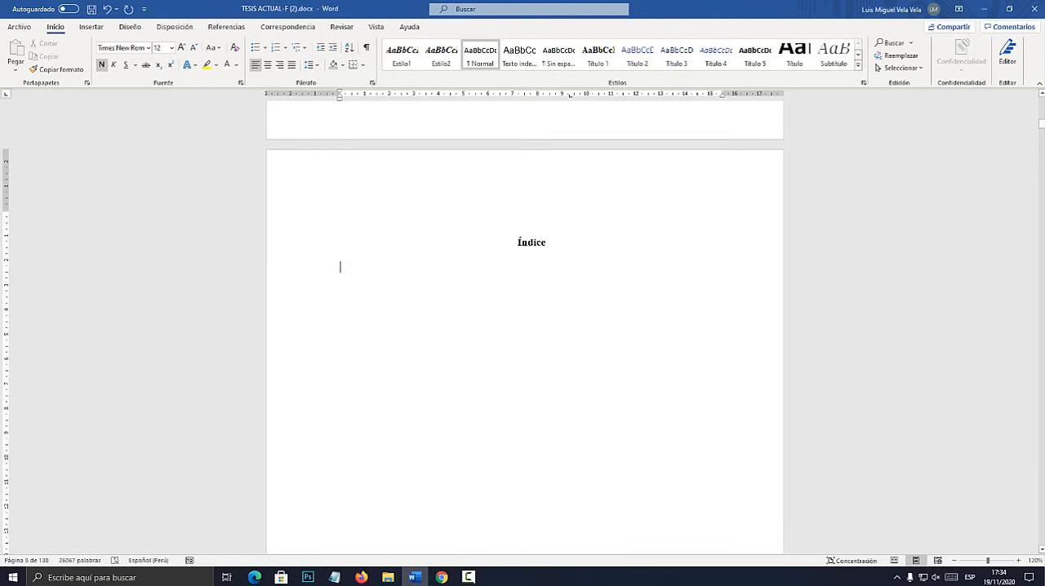
Switch to Notepad and write "* NIVEL 1" as the first line of a heading-level outline.
left_click(335, 577)
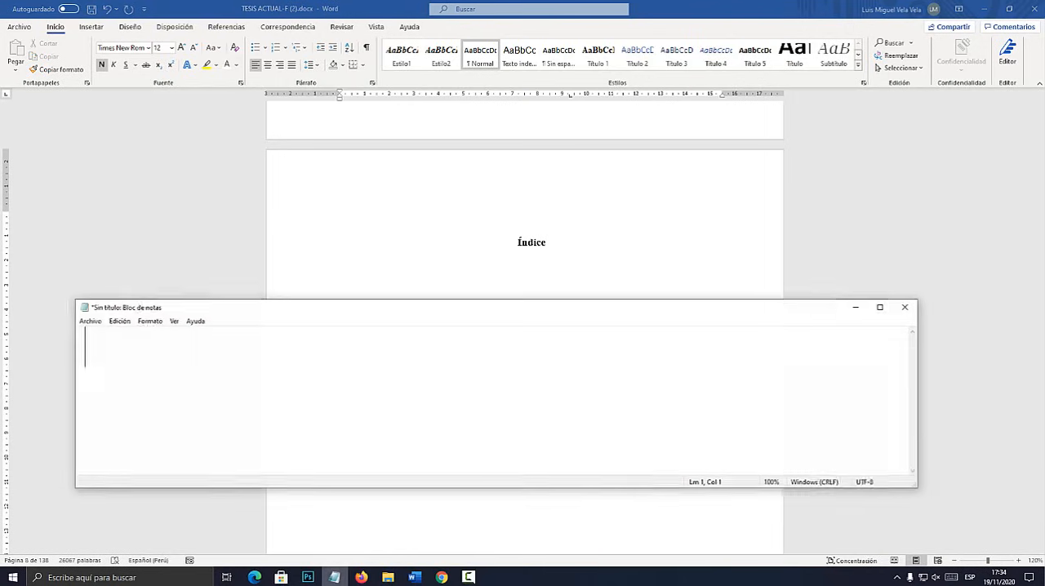
left_click_drag(345, 316, 450, 208)
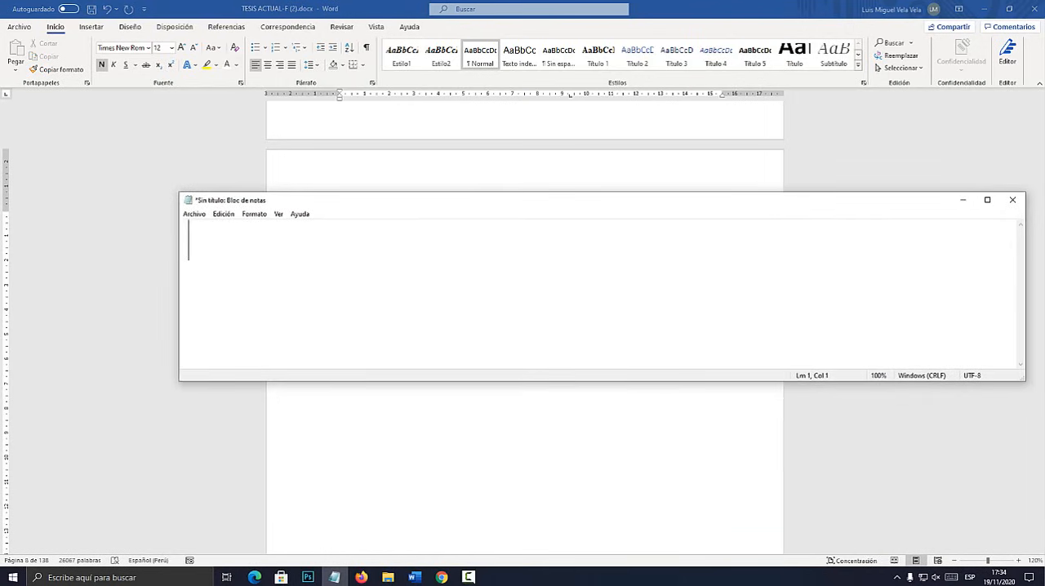
type("nive")
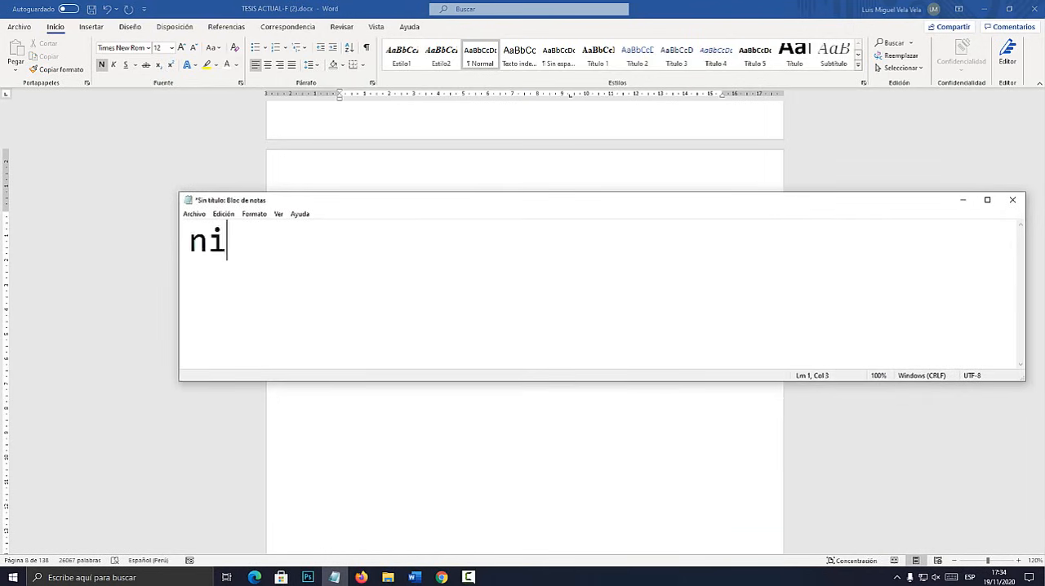
key("BackSpace")
key("BackSpace")
key("BackSpace")
key("BackSpace")
type("NIVEL 1")
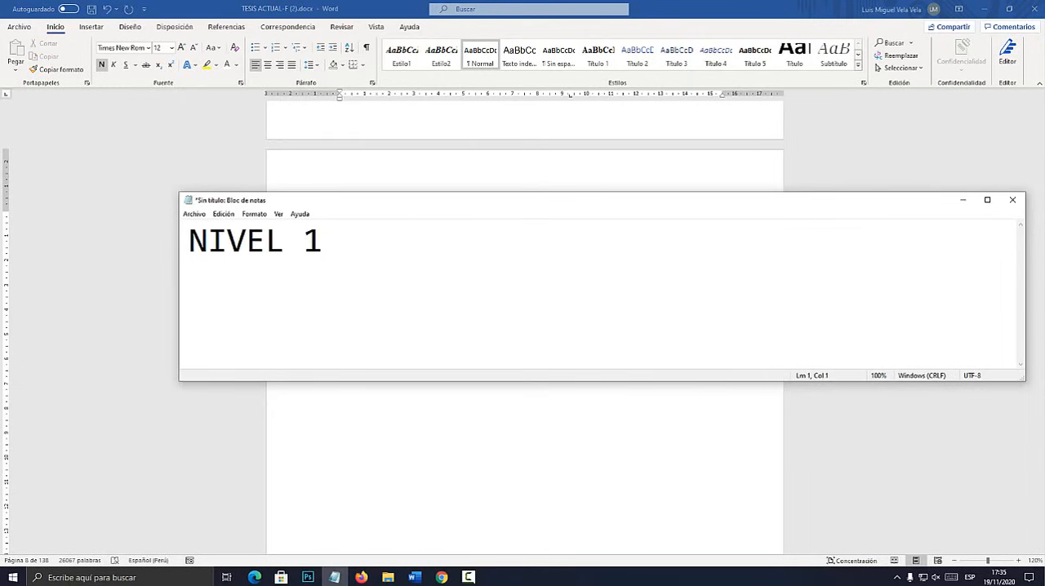
type("*")
Add "*NIVEL 2" and "* NIVEL 3" on new lines below, each indented further than the previous level.
key("End")
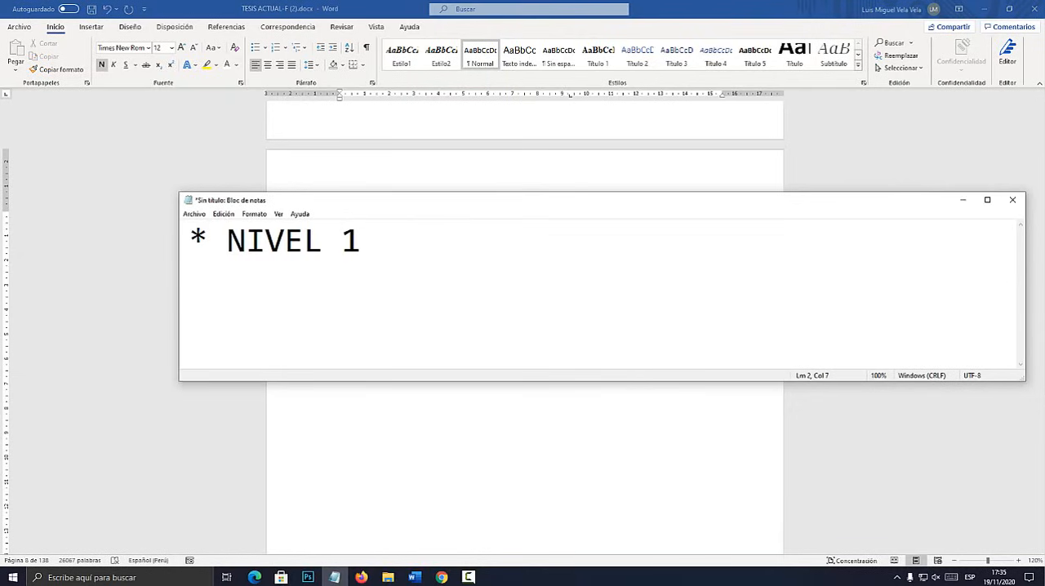
type("*NIVEL 2")
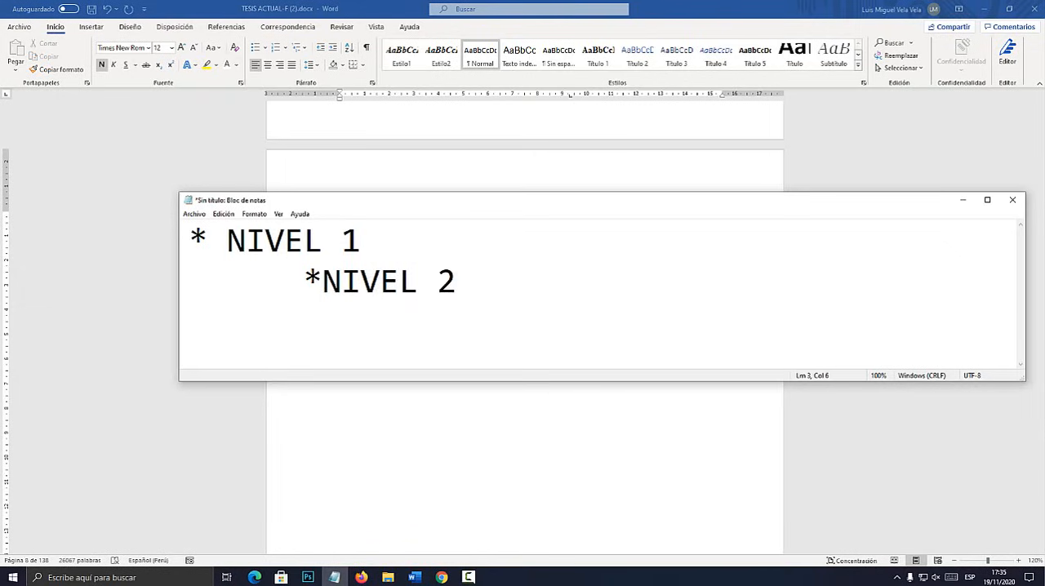
type("NIVEL 3")
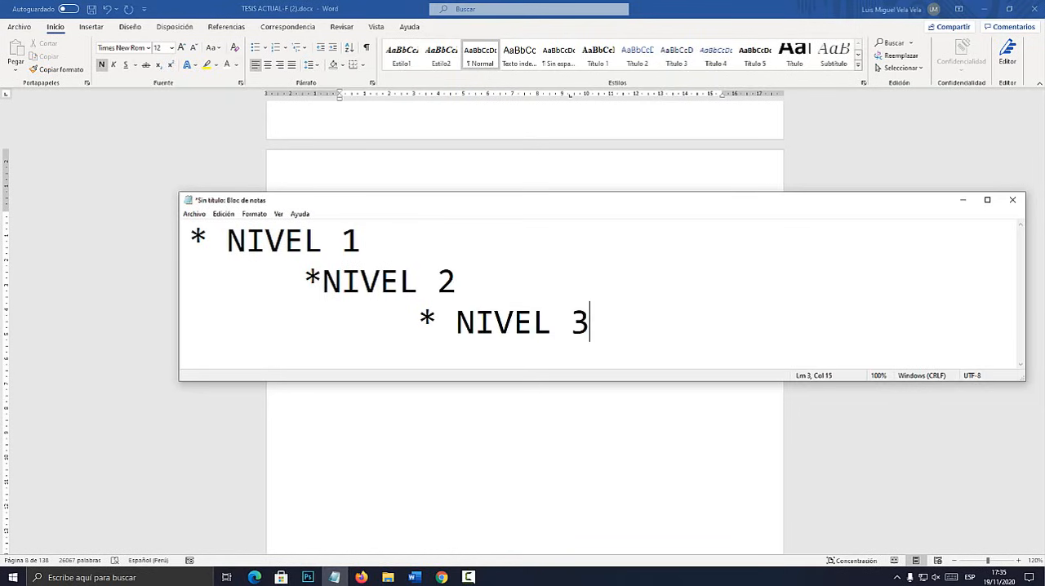
Open 2020.docx from the Prueba folder on the desktop.
key("super+d")
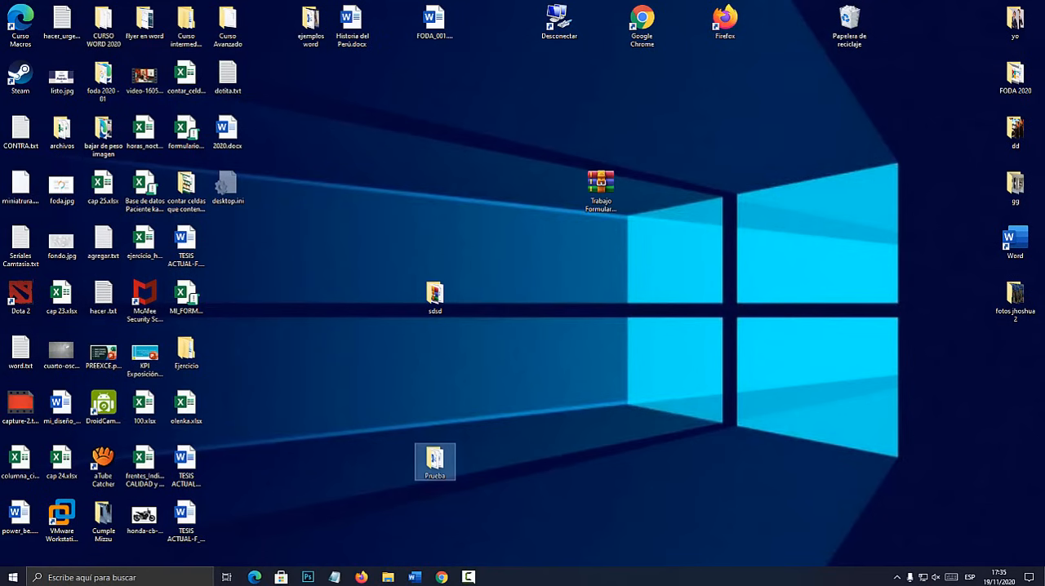
double_click(435, 462)
left_click(304, 168)
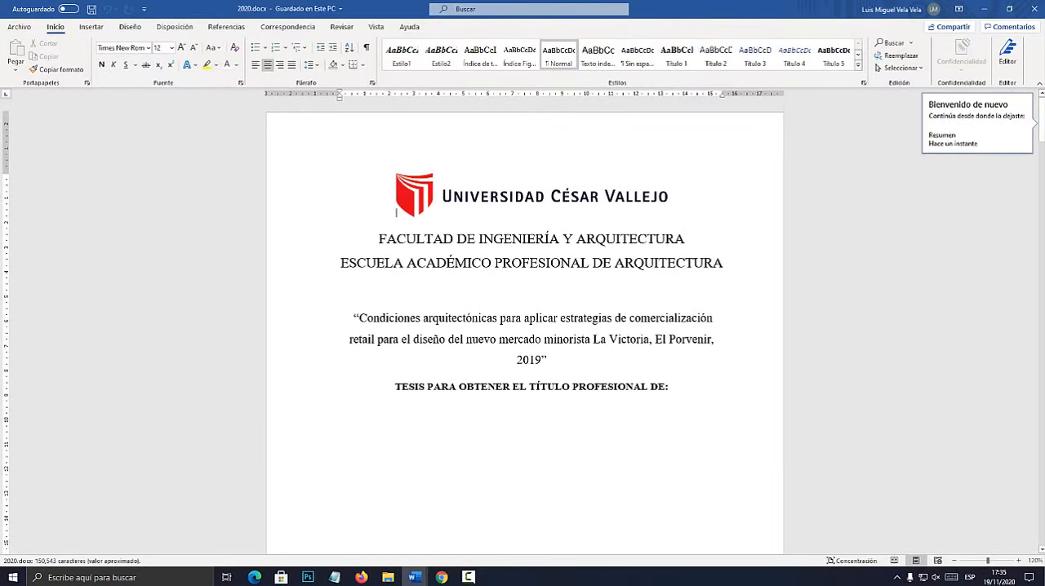
Show the navigation pane in 2020.docx and go to the Índice heading to view the index entries below it.
scroll(525, 326, "down", 6)
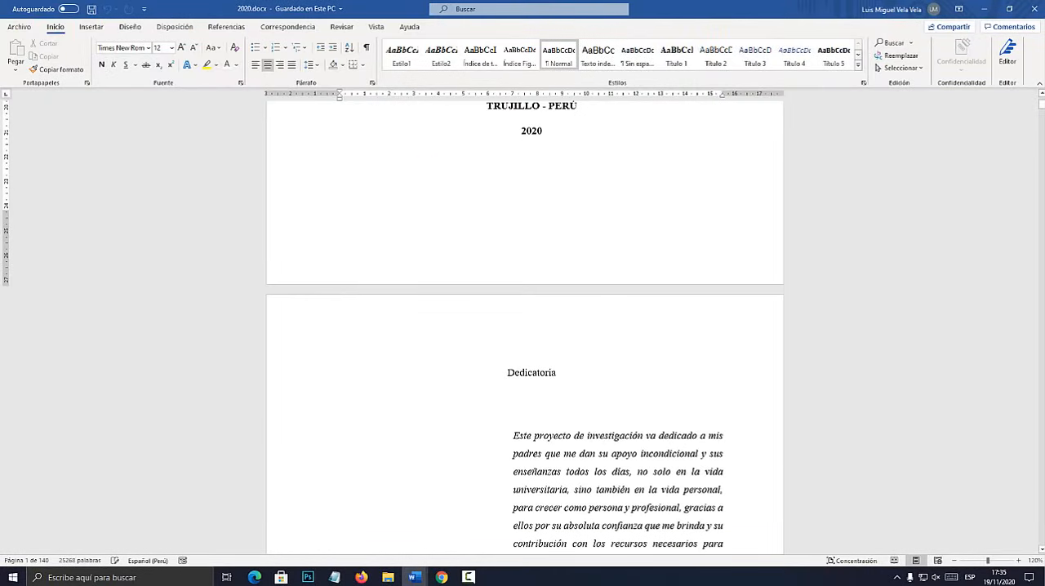
left_click(376, 26)
left_click(298, 68)
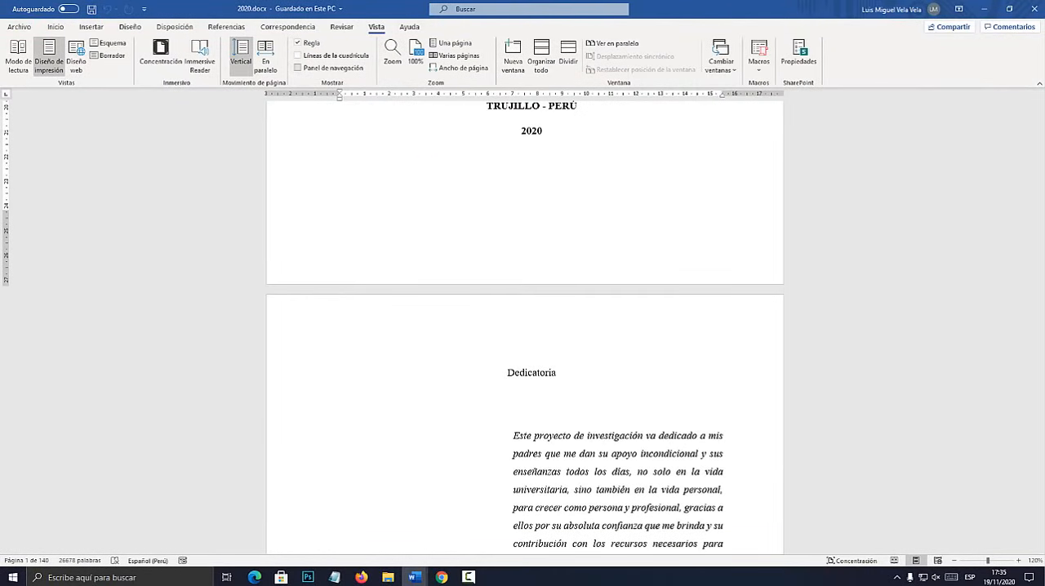
left_click(49, 228)
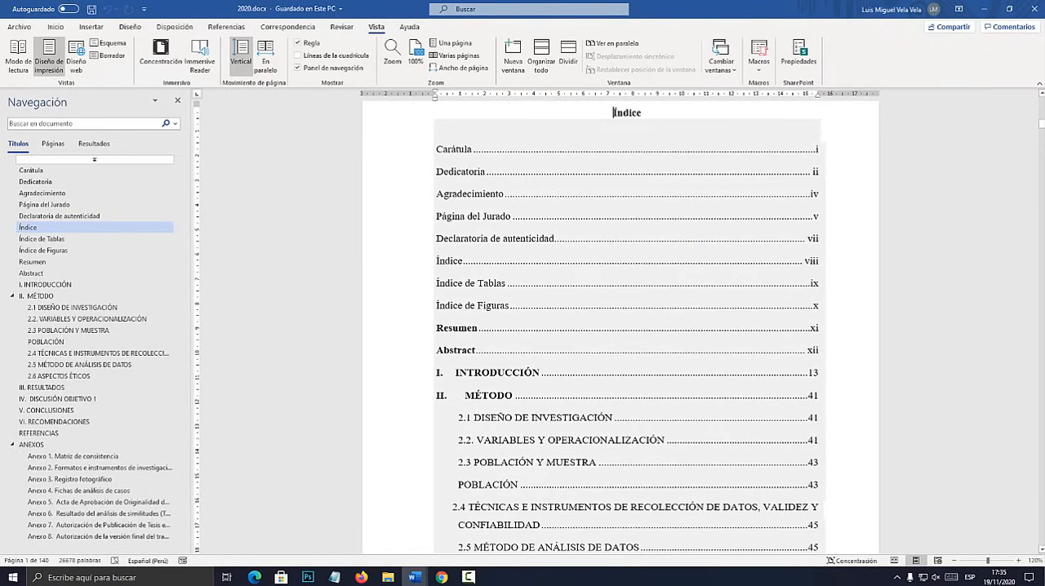
scroll(627, 327, "down", 4)
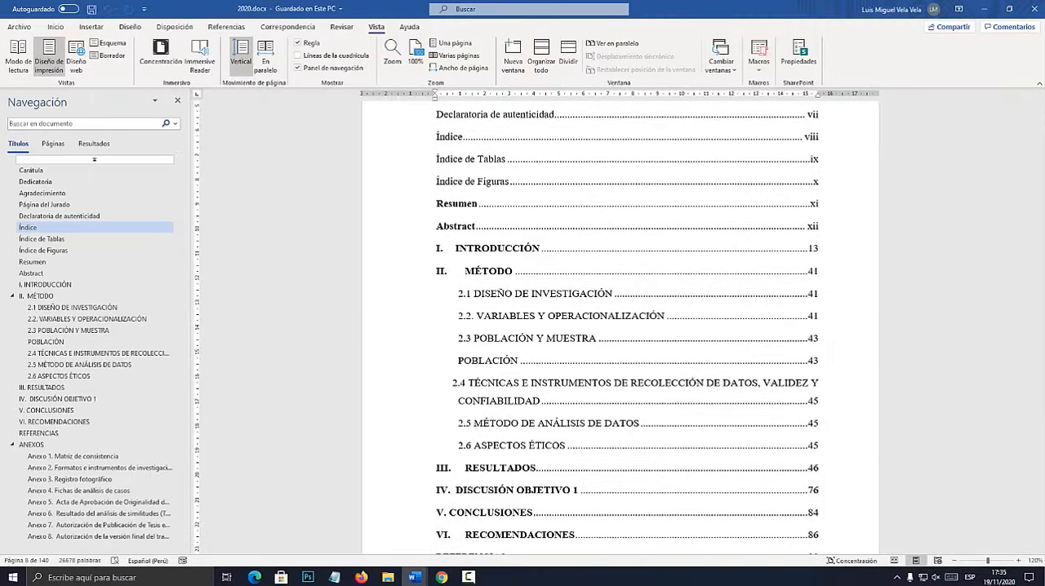
Move the Notepad outline below the index entries and compare its NIVEL 1 line with the MÉTODO chapter and its subsections.
left_click(335, 577)
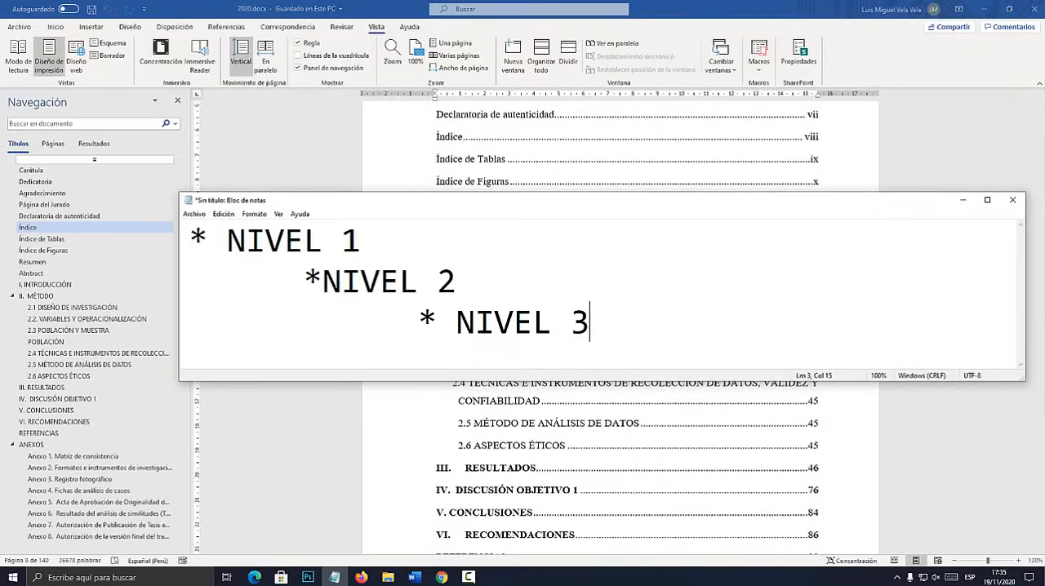
left_click_drag(489, 200, 582, 391)
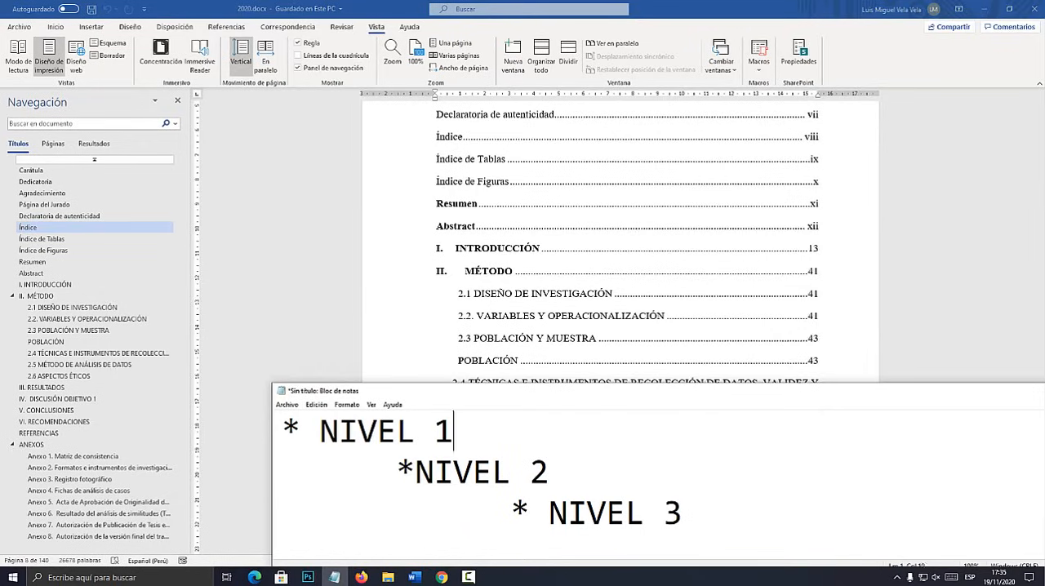
key("shift+Home")
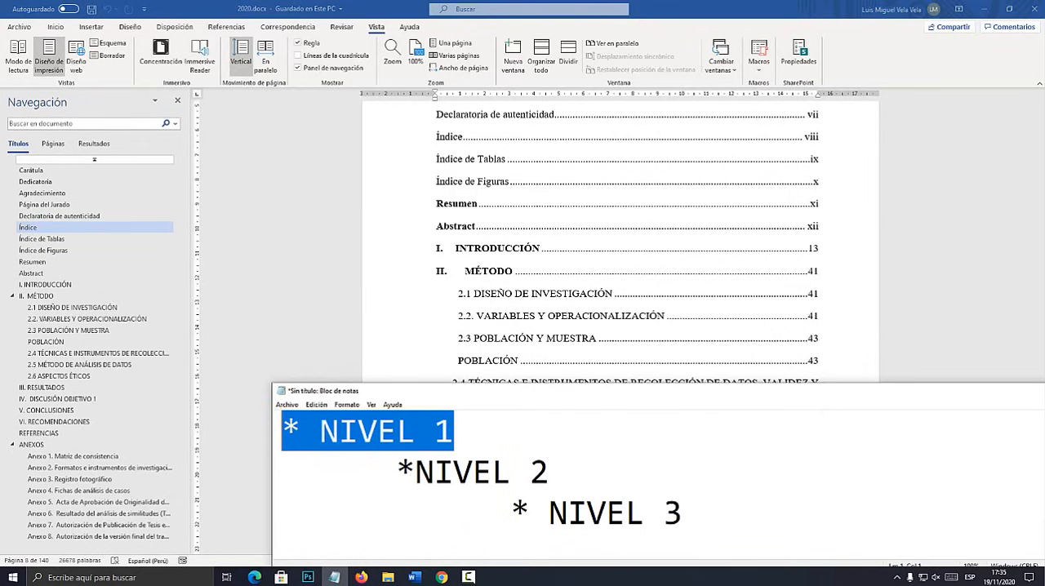
key("alt+Tab")
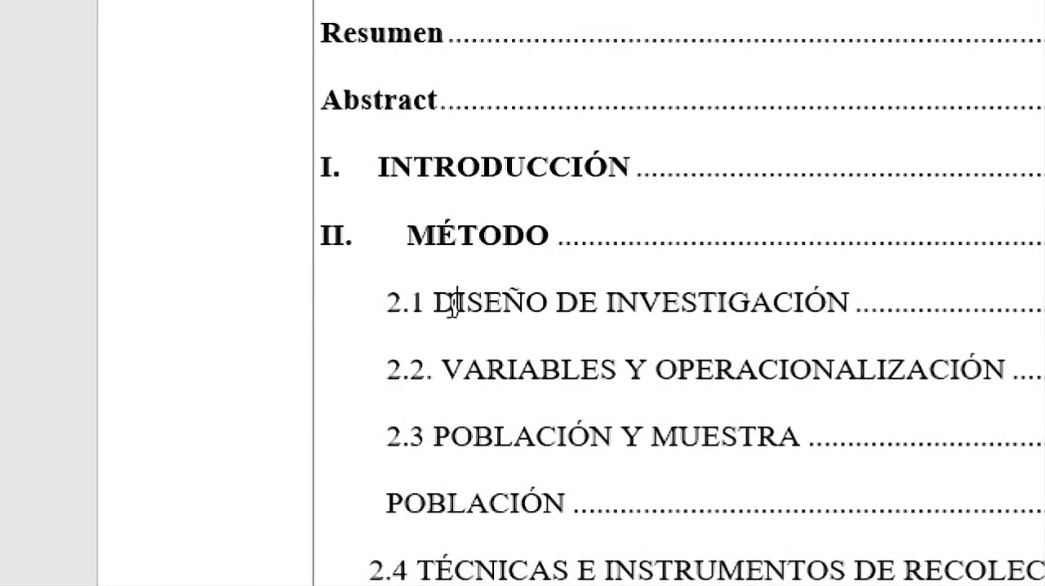
left_click_drag(460, 294, 562, 293)
left_click(817, 310)
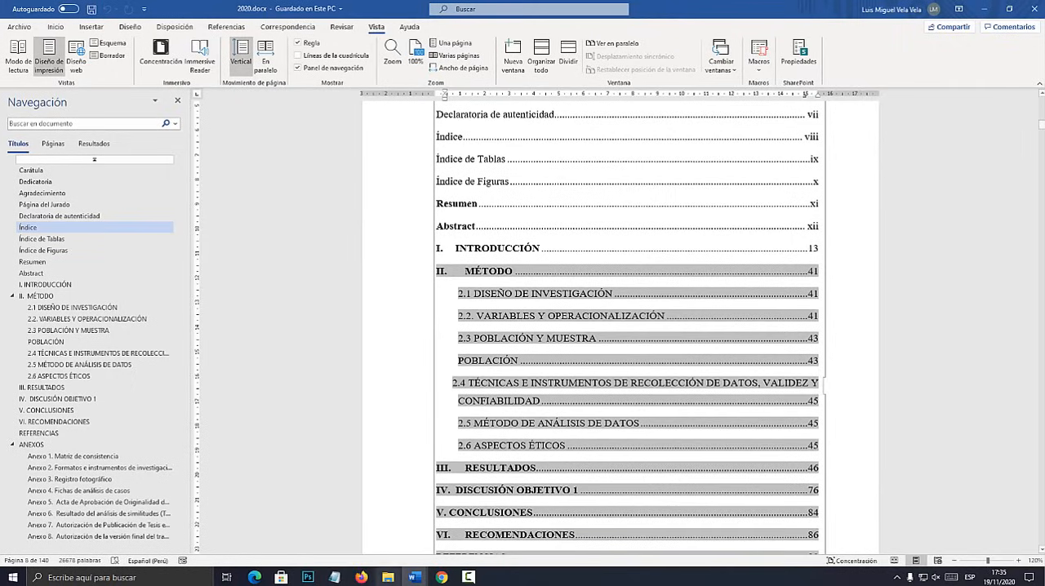
Highlight the NIVEL 2 and NIVEL 3 lines of the Notepad outline, and close 2020.docx.
left_click(334, 577)
left_click_drag(548, 473, 339, 473)
left_click(334, 577)
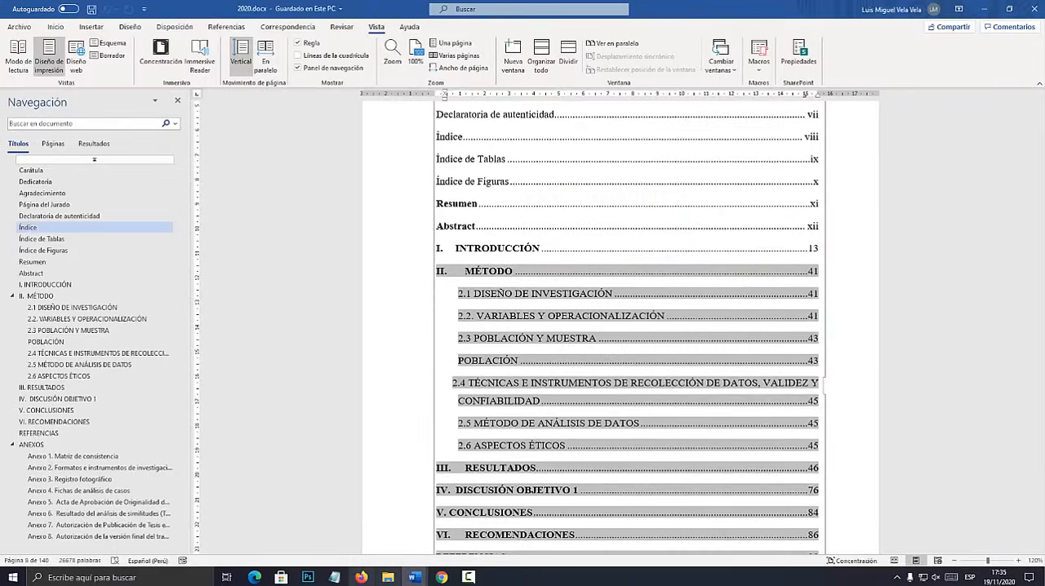
left_click(334, 577)
left_click_drag(435, 513, 684, 514)
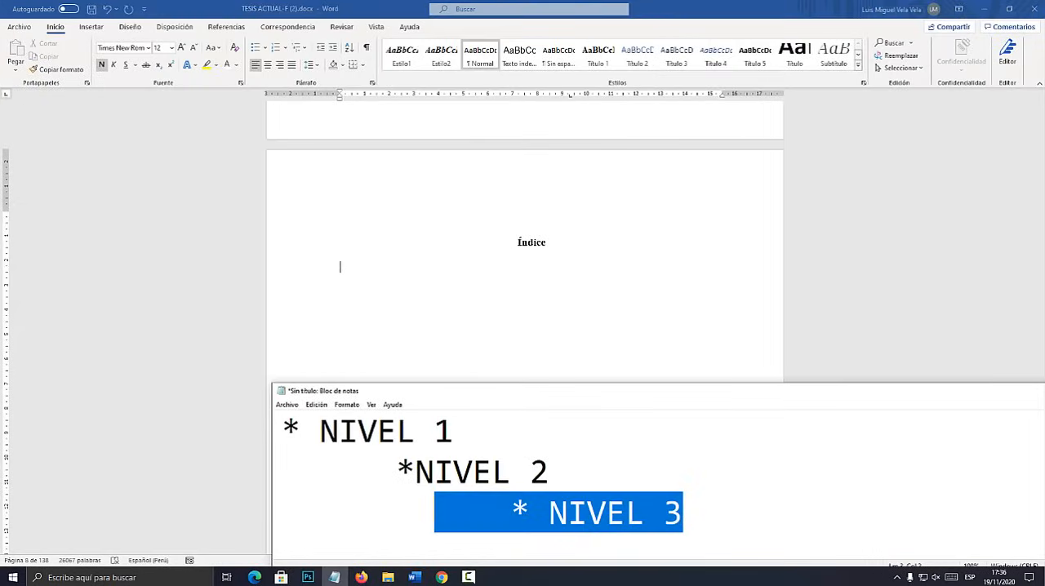
Highlight the NIVEL 1 line in Notepad and return to the empty Índice page of TESIS ACTUAL-F (2).docx.
key("alt+Tab")
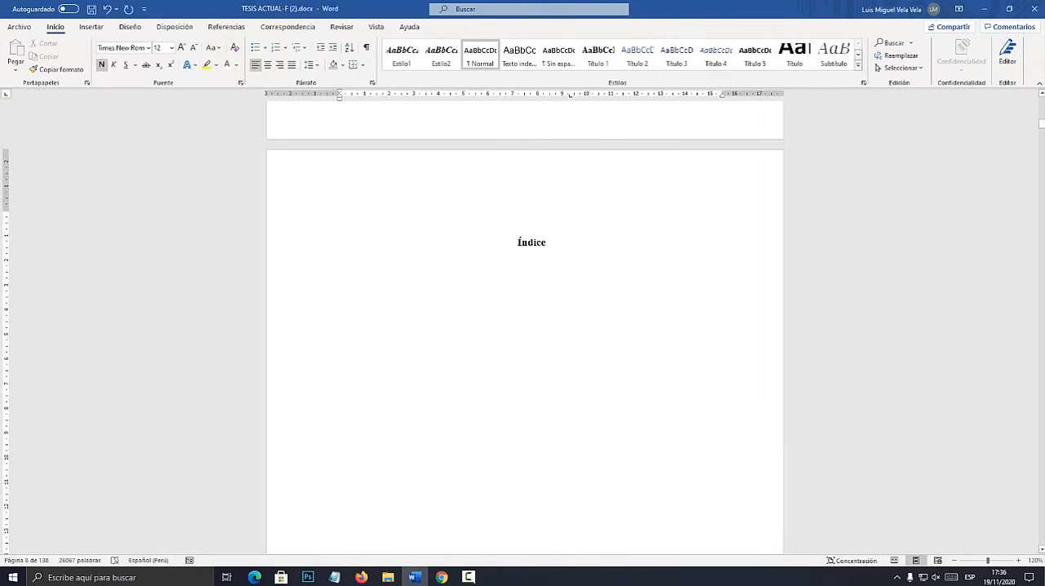
key("alt+Tab")
left_click_drag(455, 432, 283, 431)
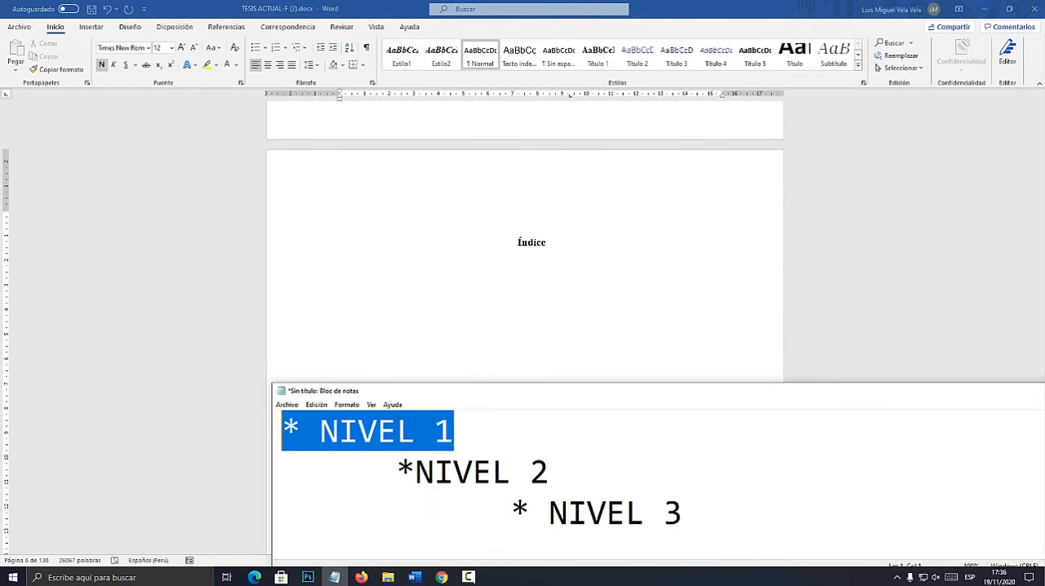
key("alt+Tab")
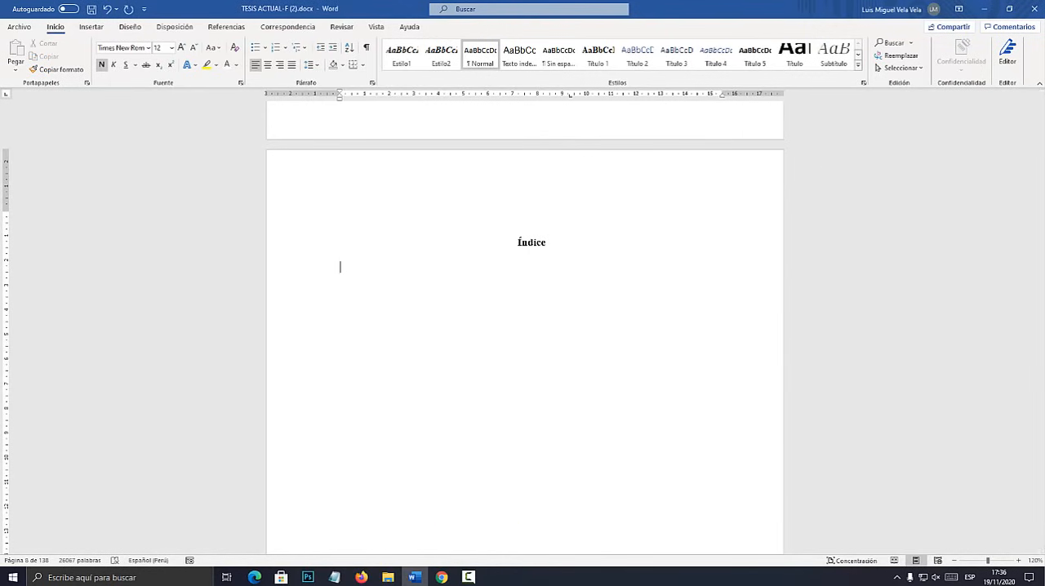
Center the "Dedicatoria" heading on the page after the thesis cover.
left_click_drag(1041, 124, 1041, 97)
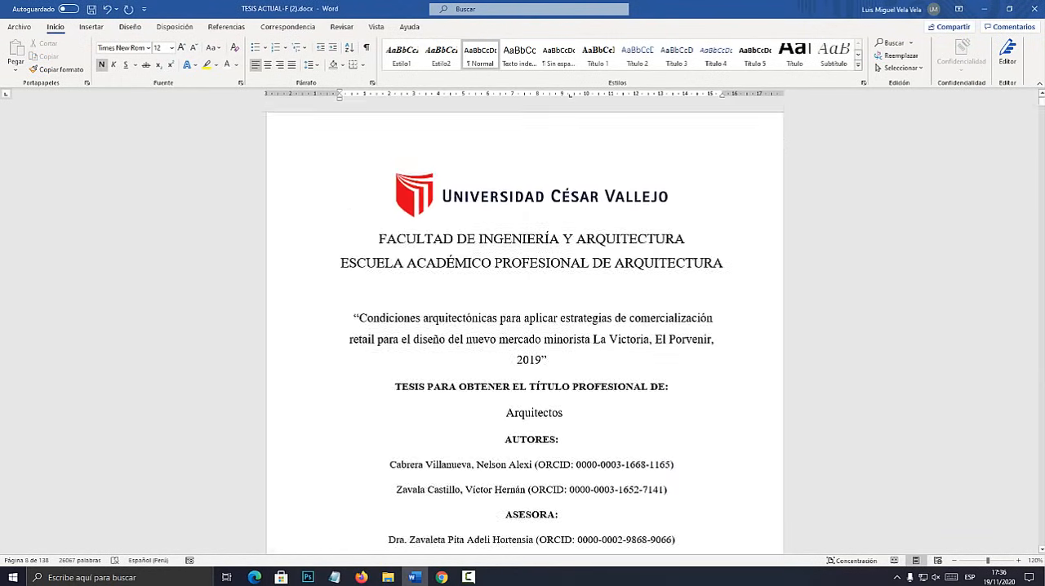
scroll(525, 327, "down", 13)
scroll(525, 326, "up", 2)
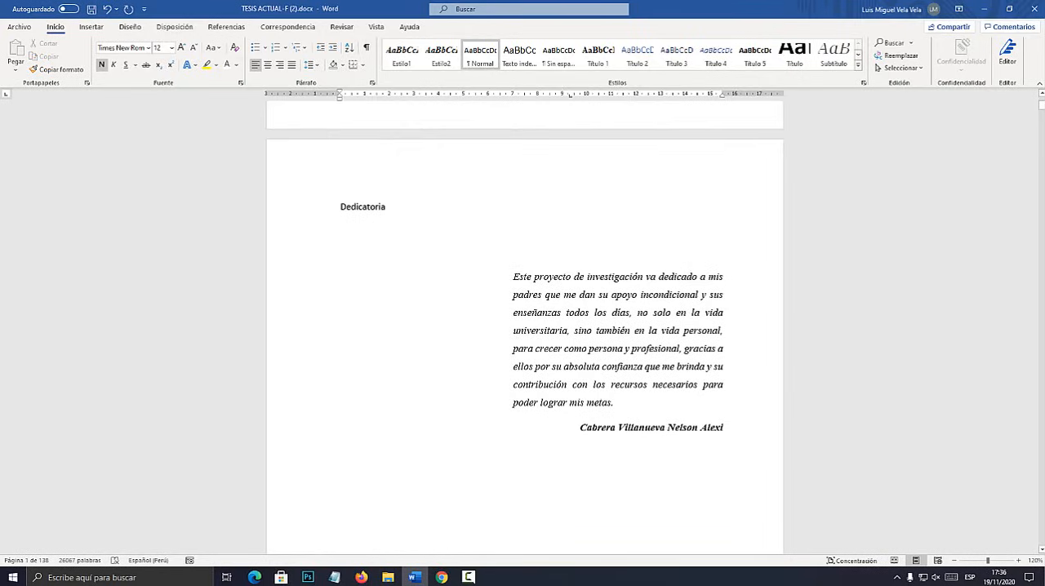
left_click(297, 208)
left_click(268, 64)
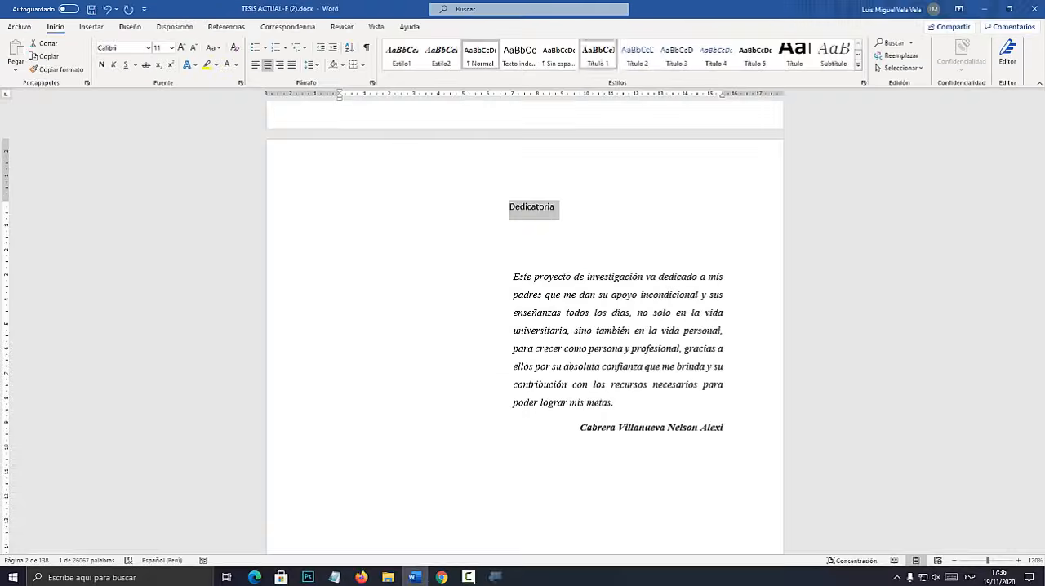
Append "(TÍTULO 1)", "(TÍTULO 2)" and "(TÍTULO 3)" to the matching NIVEL 1, NIVEL 2 and NIVEL 3 lines in Notepad.
left_click(334, 577)
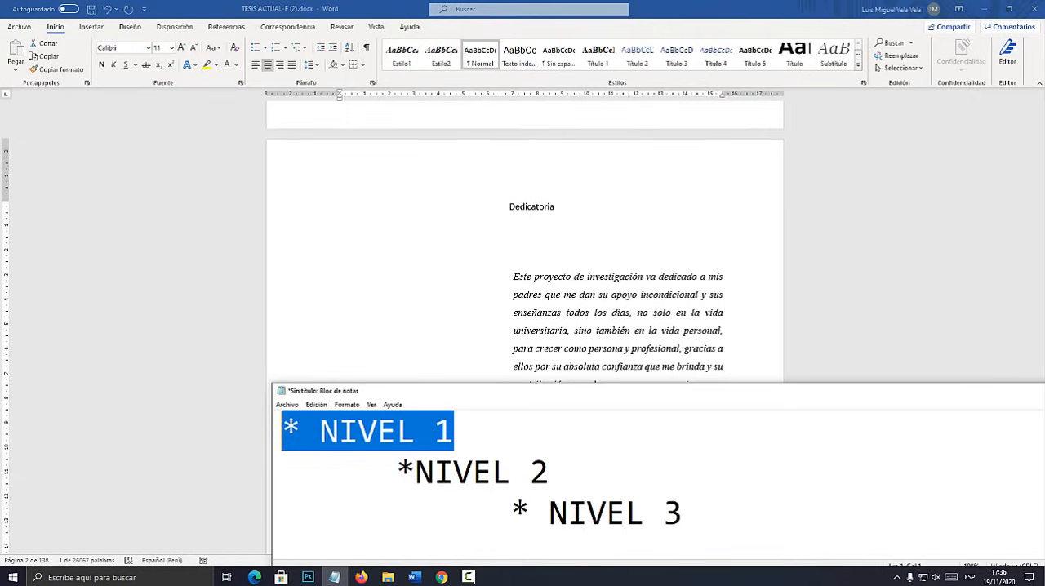
left_click(454, 432)
type("(TÍ")
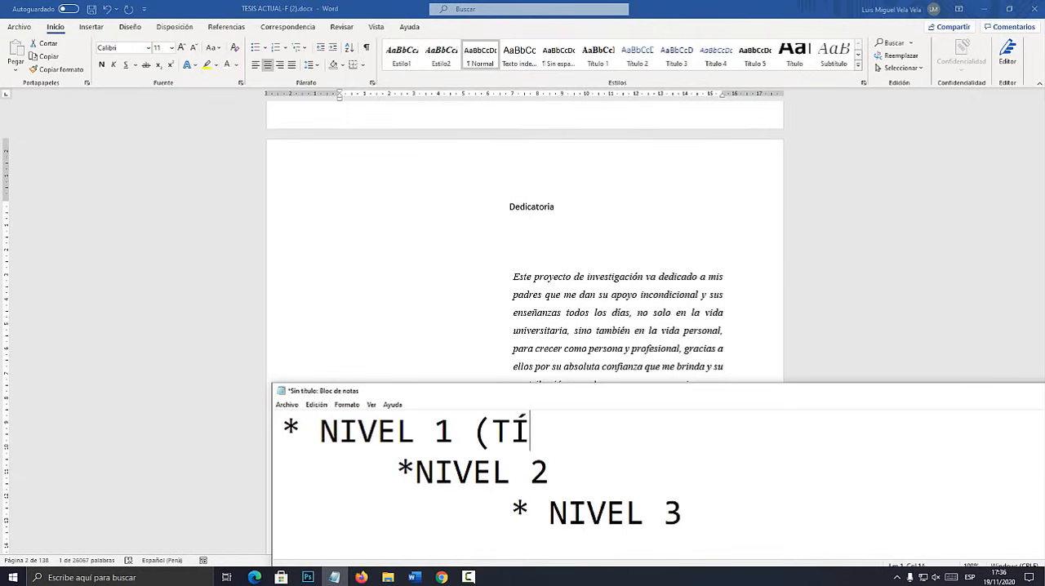
type("TULO 1=")
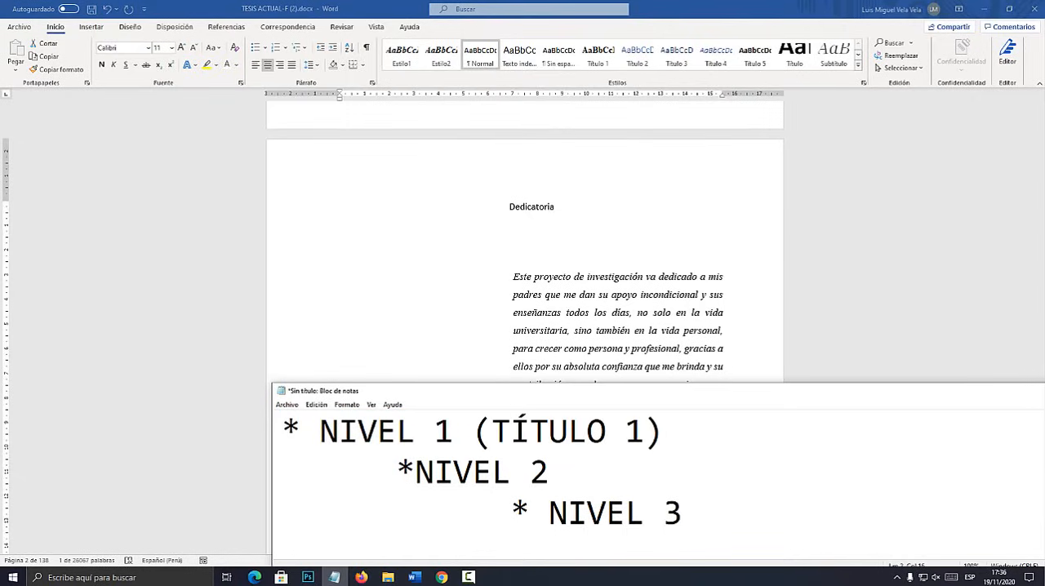
type(" (TÍTULO")
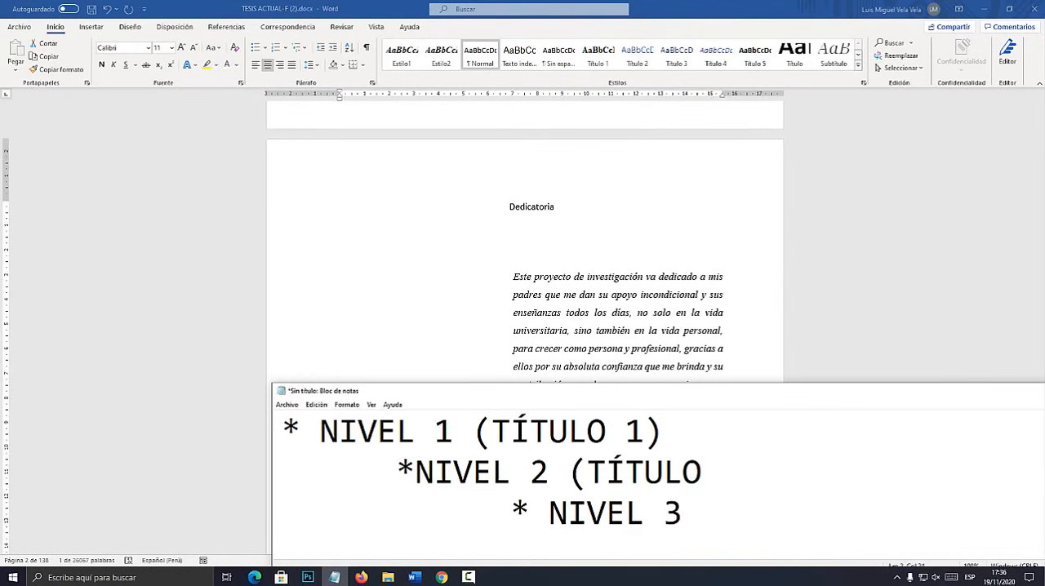
type(" 2)")
type("(TÍTULO")
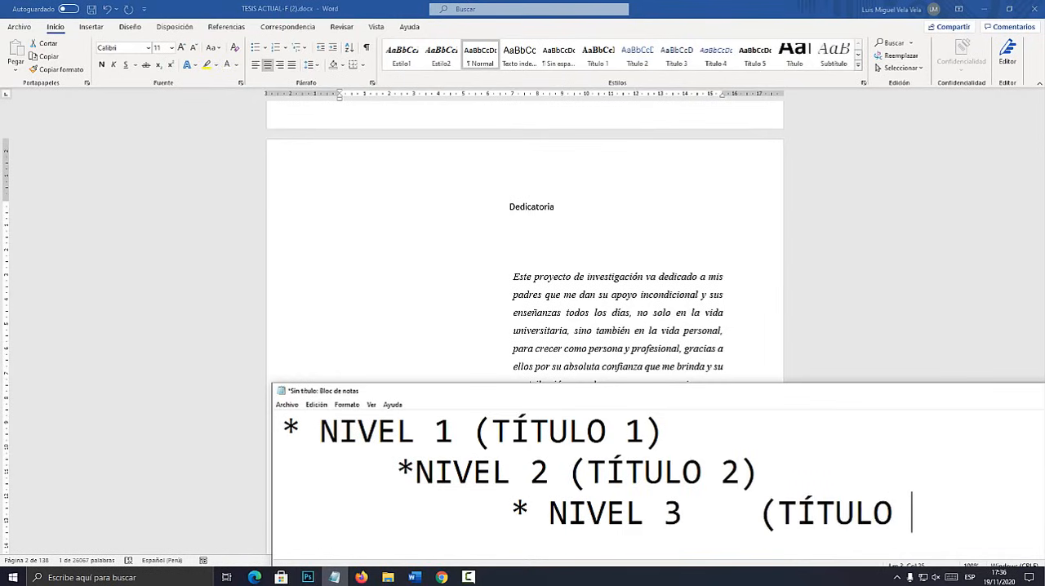
type(" 3)")
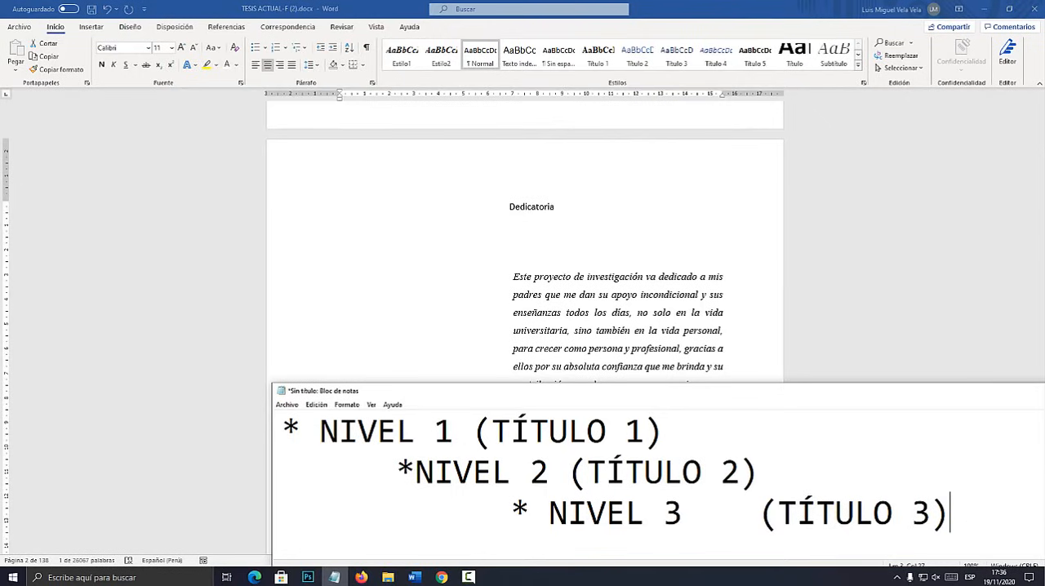
Highlight the second and third outline lines in Notepad to review which Título style belongs to each level.
key("shift+Home")
left_click_drag(759, 472, 320, 472)
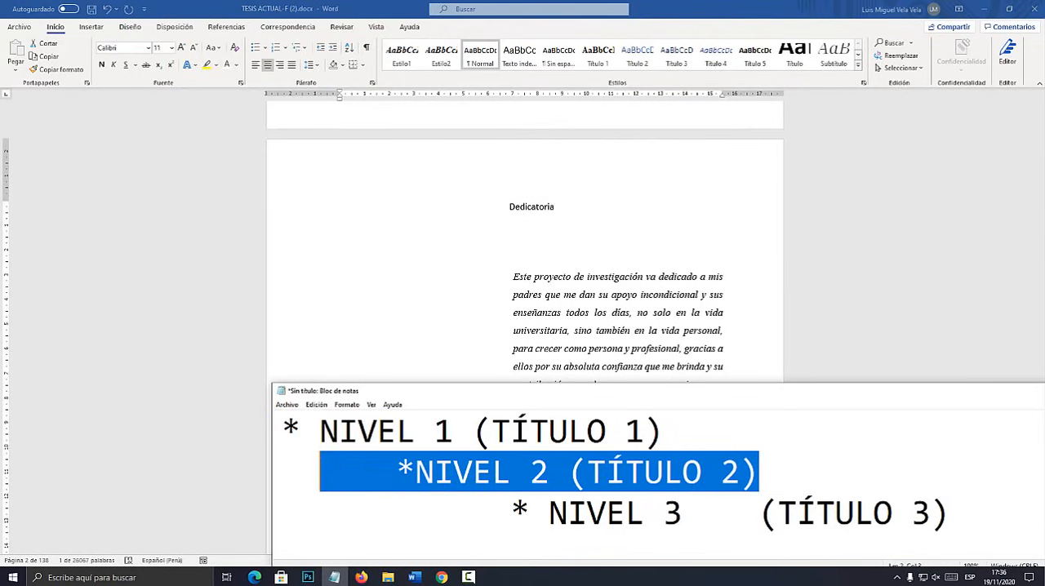
left_click_drag(495, 513, 681, 514)
left_click_drag(948, 513, 776, 513)
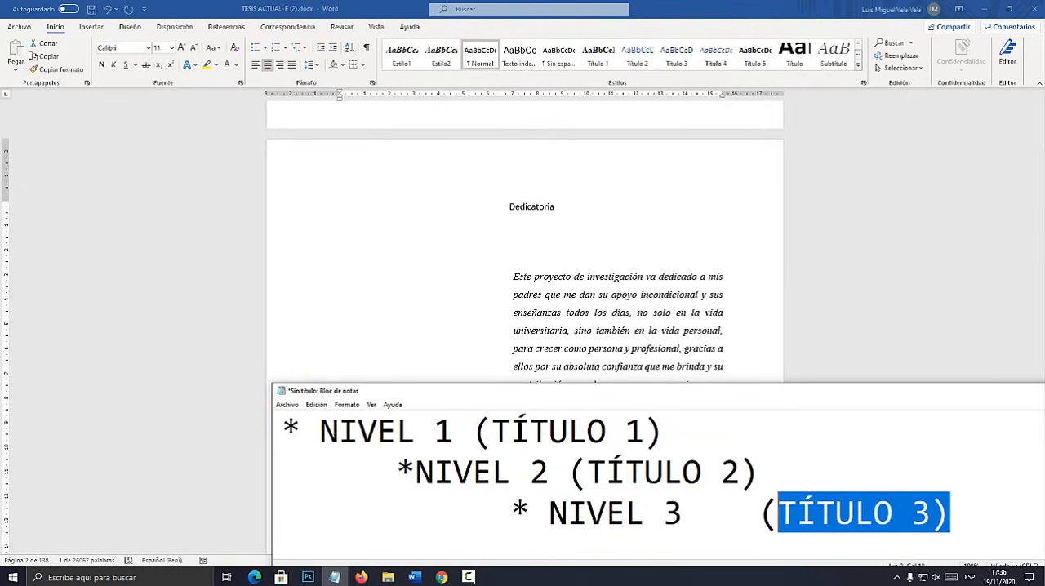
Apply the Título 1 style to the "Dedicatoria" heading in the thesis document.
key("alt+Tab")
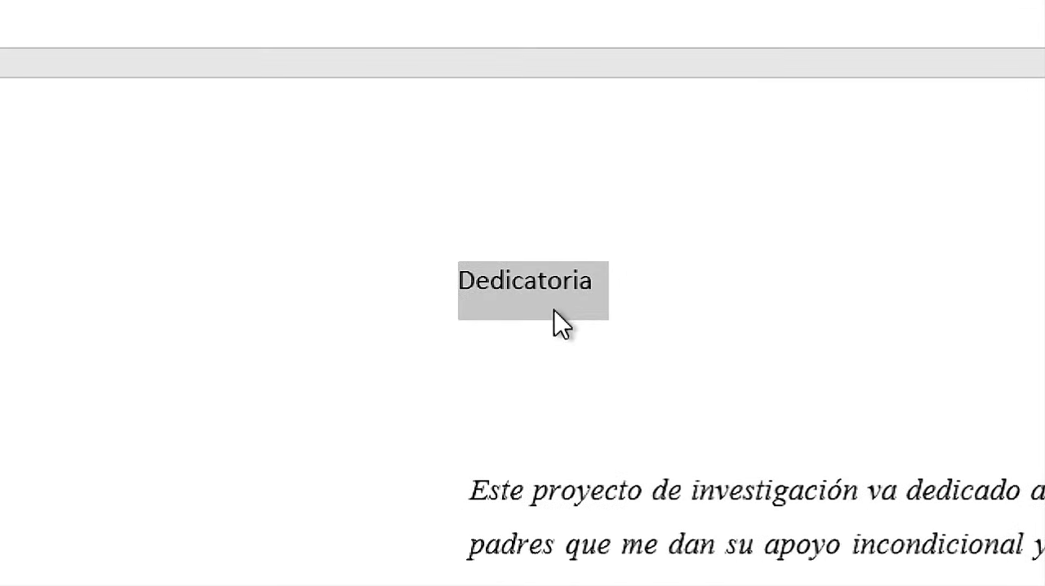
left_click(538, 206)
left_click_drag(565, 207, 502, 208)
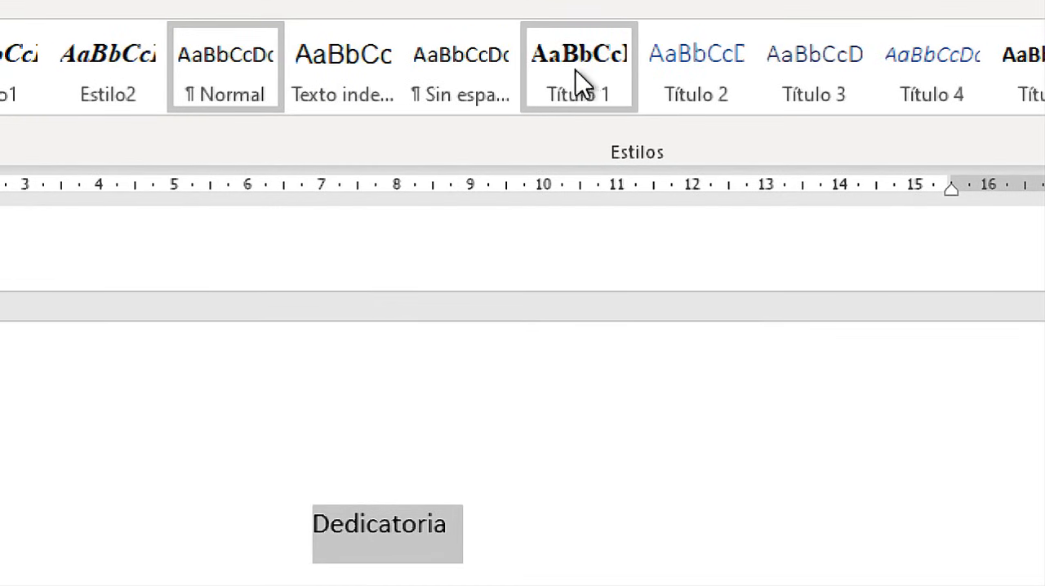
left_click(578, 85)
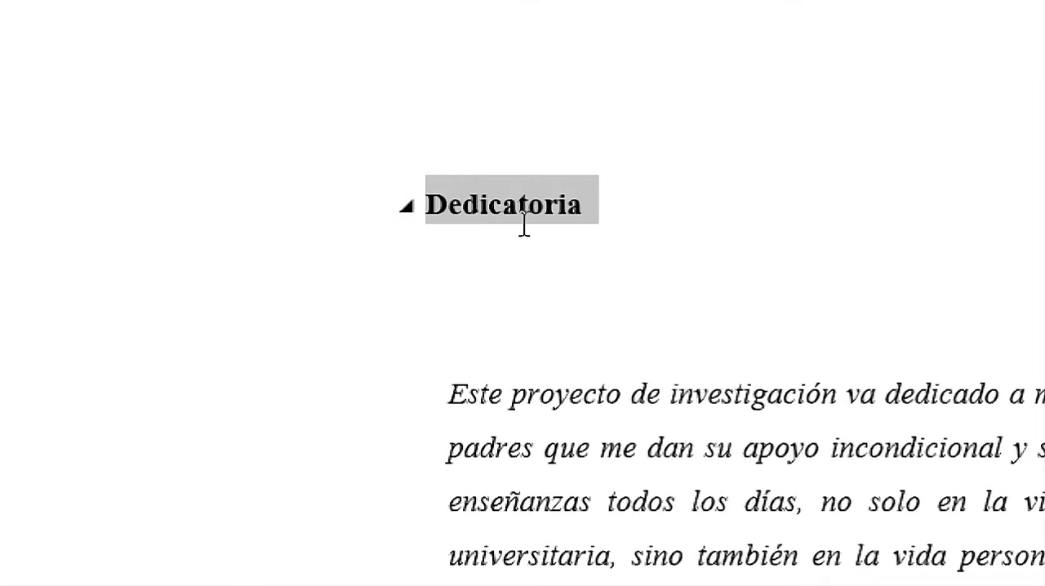
Examine the collapse marker beside the "Dedicatoria" heading.
left_click(537, 214)
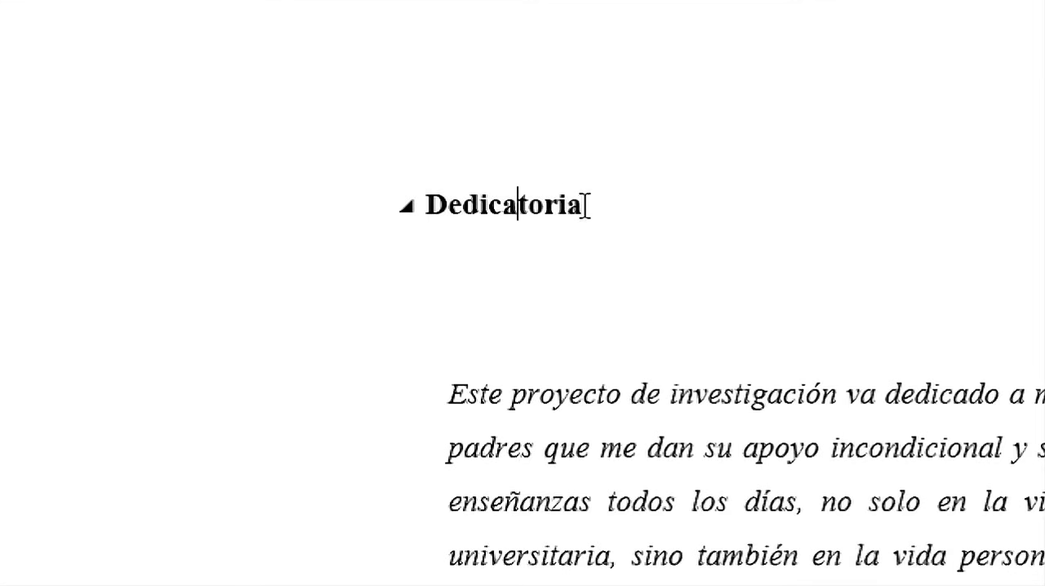
left_click_drag(586, 204, 402, 204)
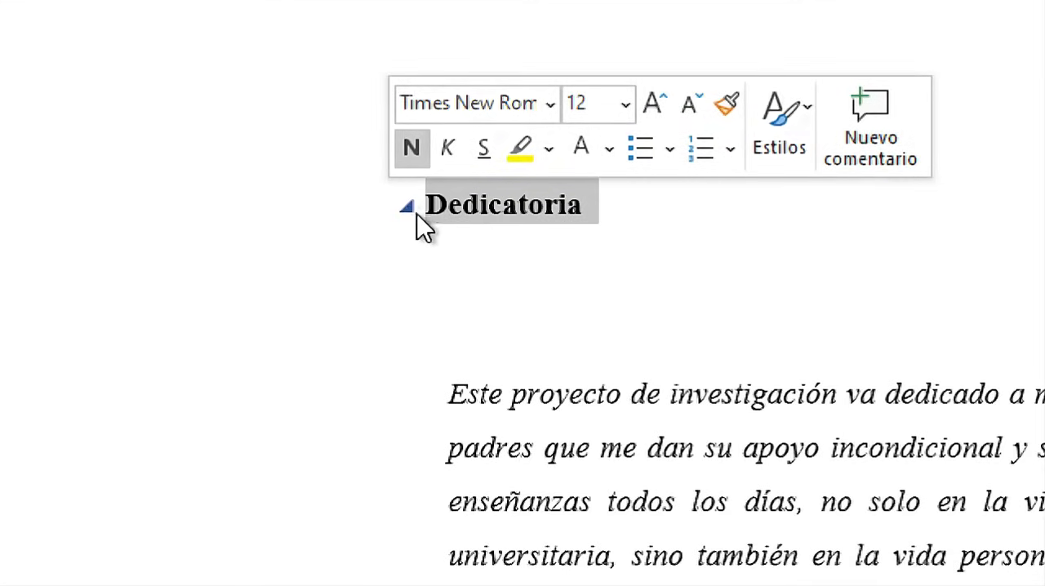
left_click(479, 214)
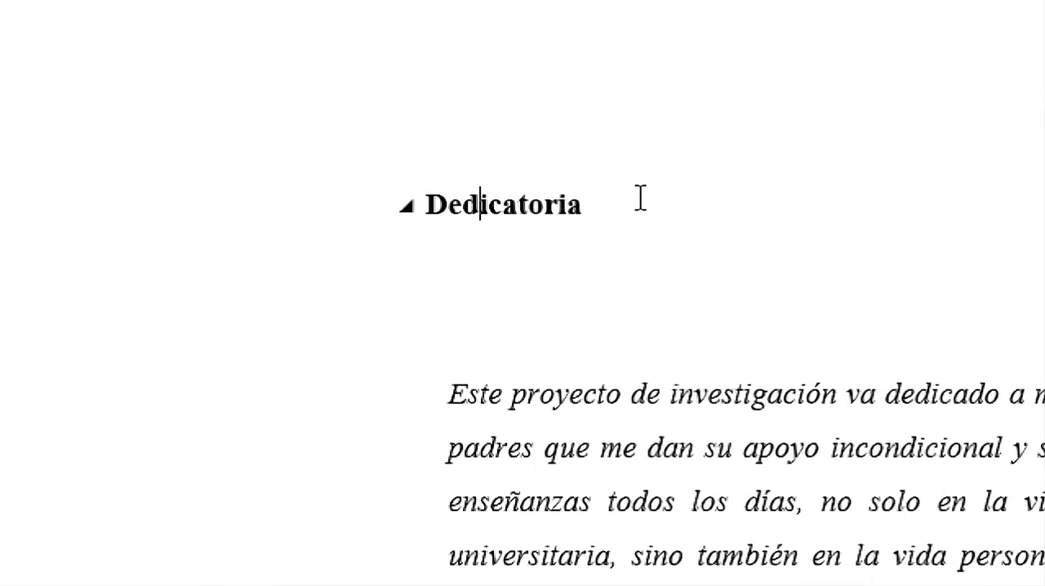
Remove the bold from the "Dedicatoria" heading and check the available fonts and font sizes.
left_click_drag(589, 202, 324, 212)
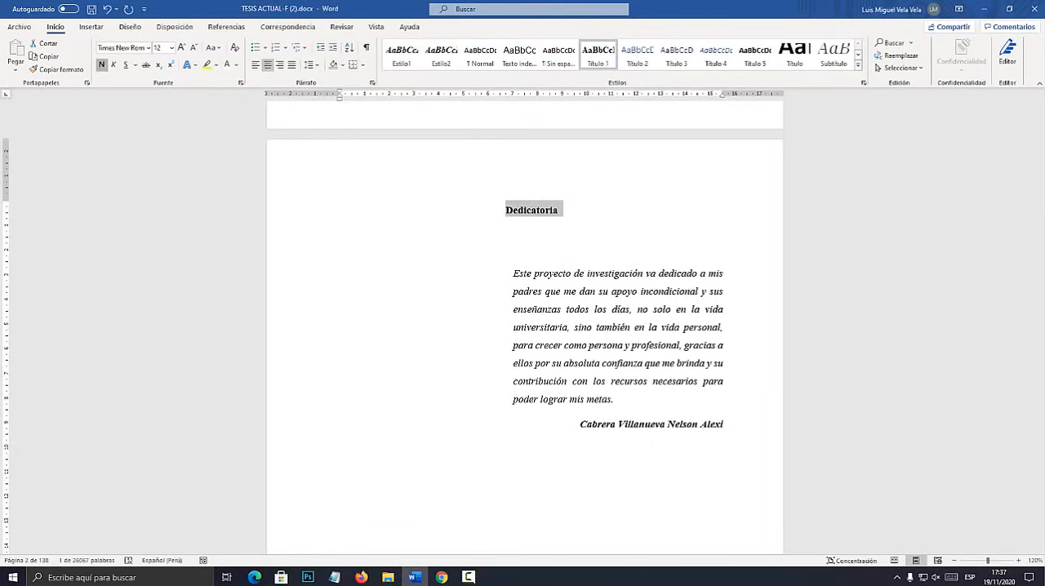
left_click(101, 65)
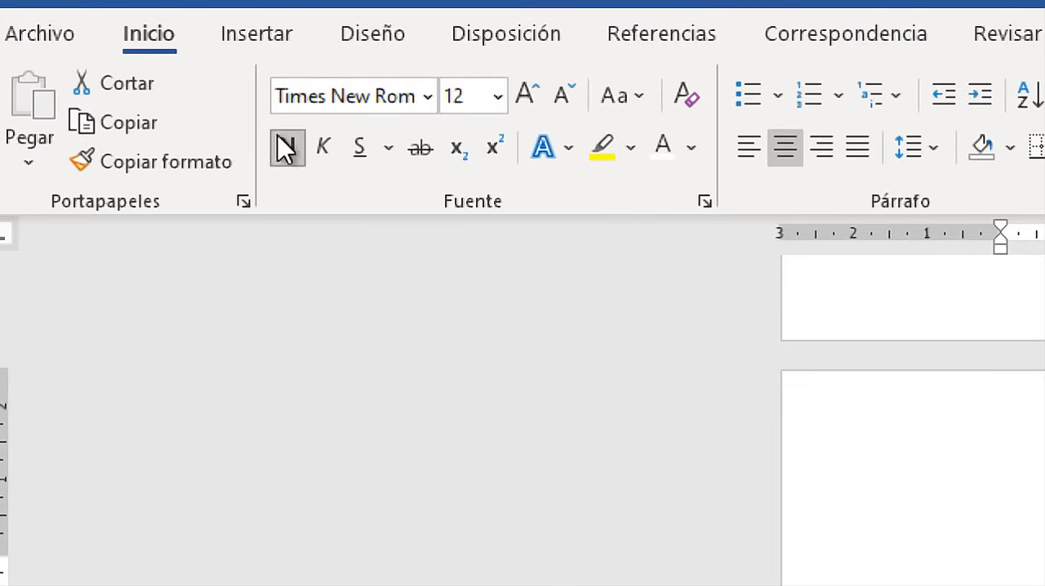
left_click(425, 97)
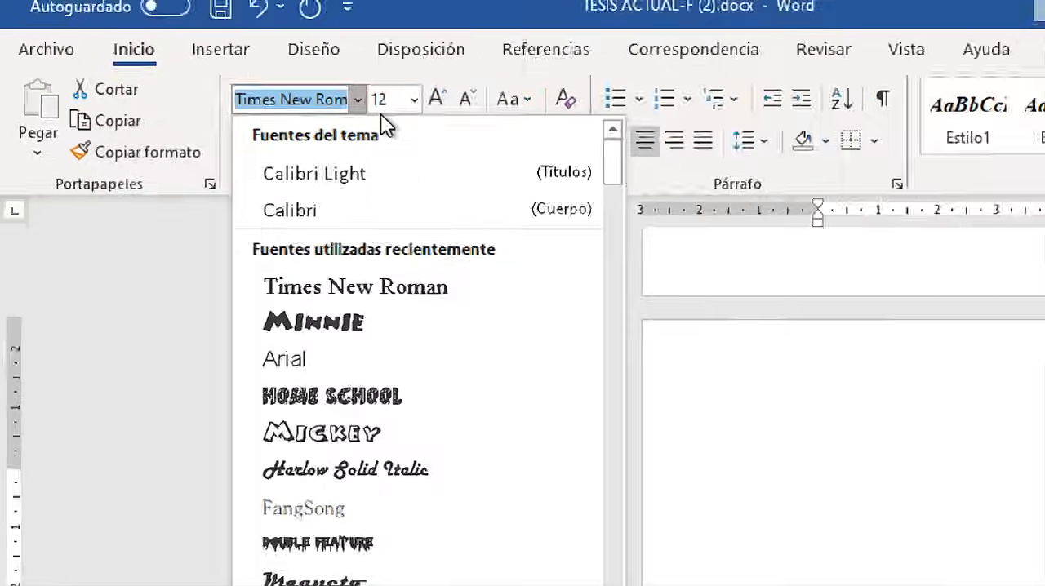
left_click(413, 99)
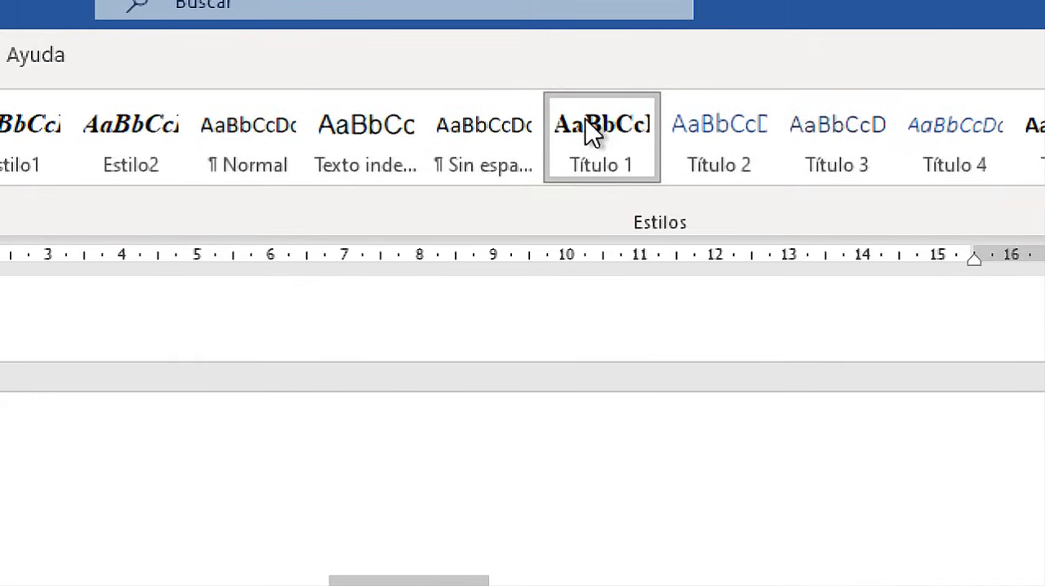
Modify the Título 1 style to a 16 pt font size with the orange Énfasis 2 font color.
right_click(592, 133)
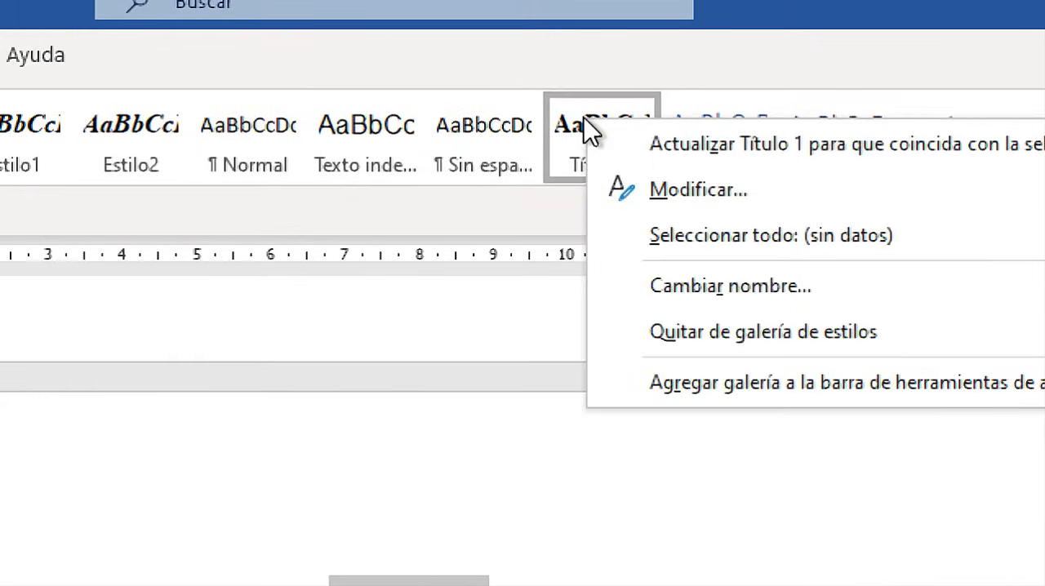
left_click(698, 190)
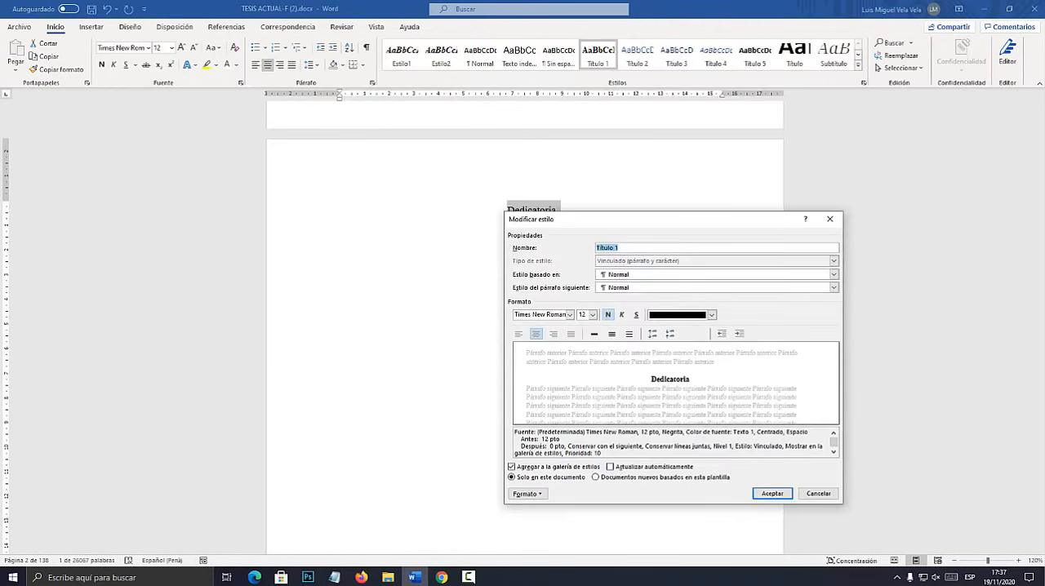
left_click_drag(595, 224, 560, 157)
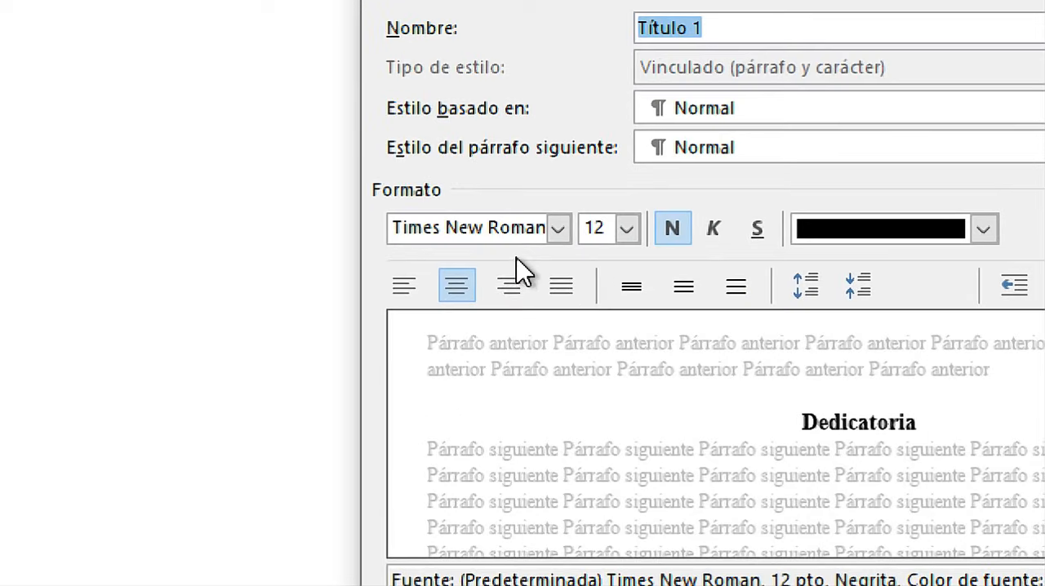
left_click(553, 246)
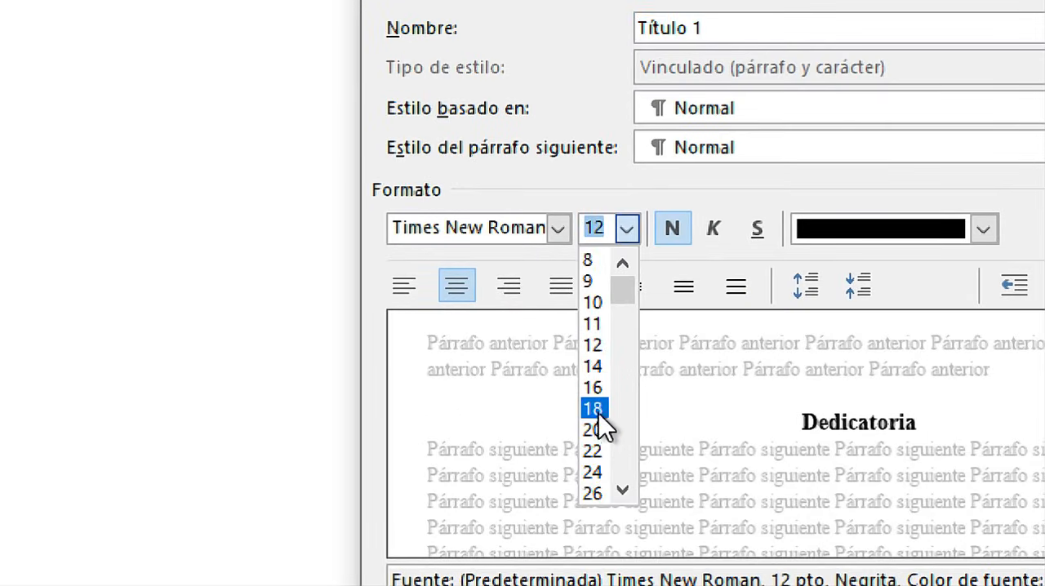
left_click(592, 387)
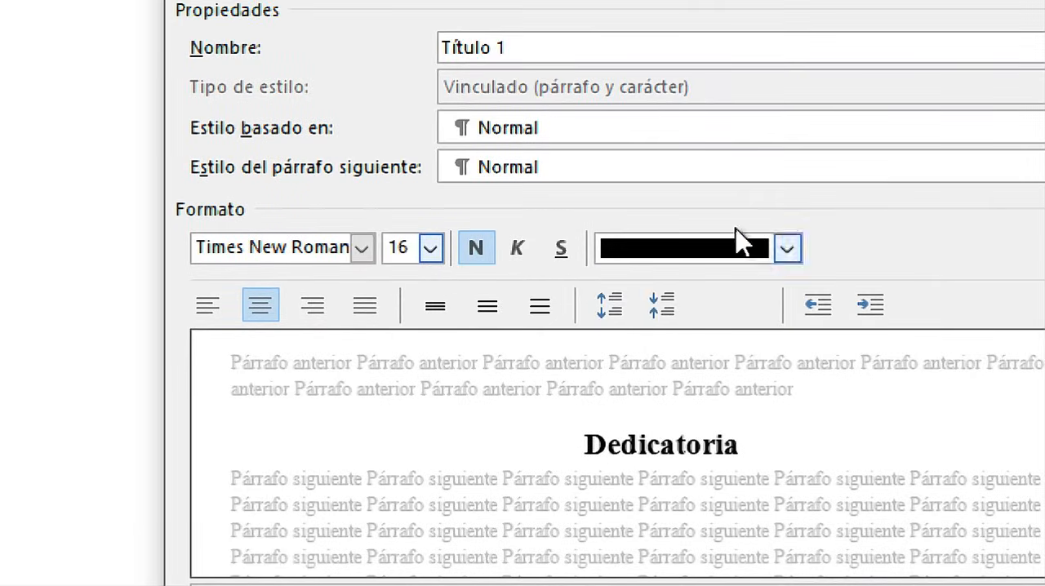
left_click(981, 229)
left_click(745, 382)
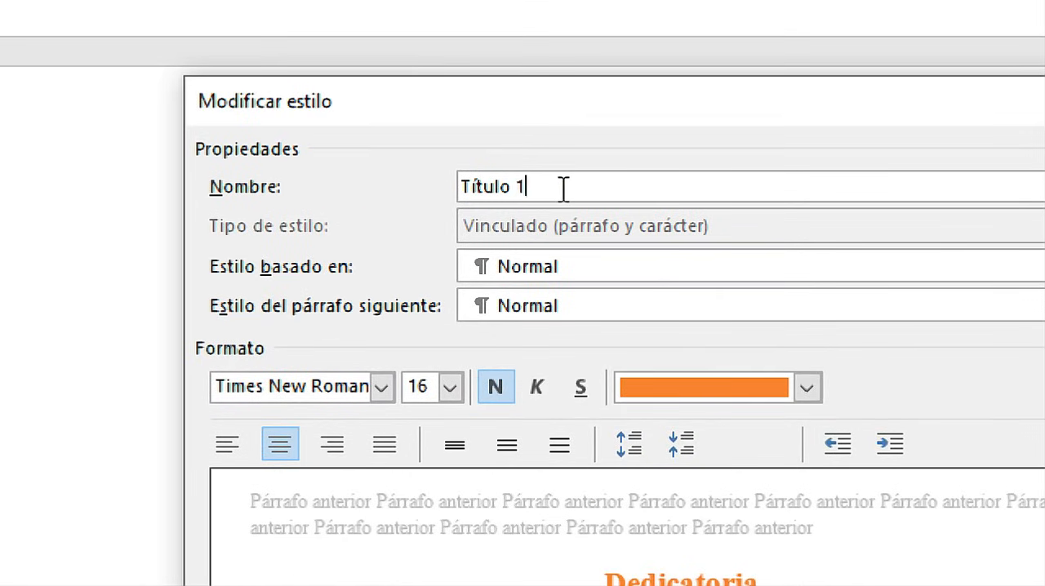
left_click_drag(562, 189, 430, 183)
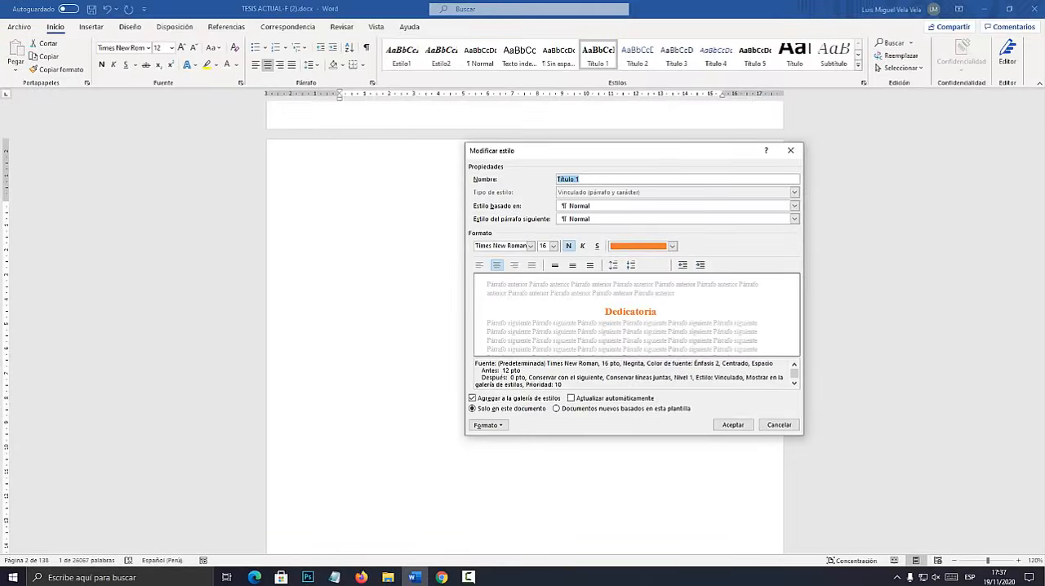
left_click(732, 424)
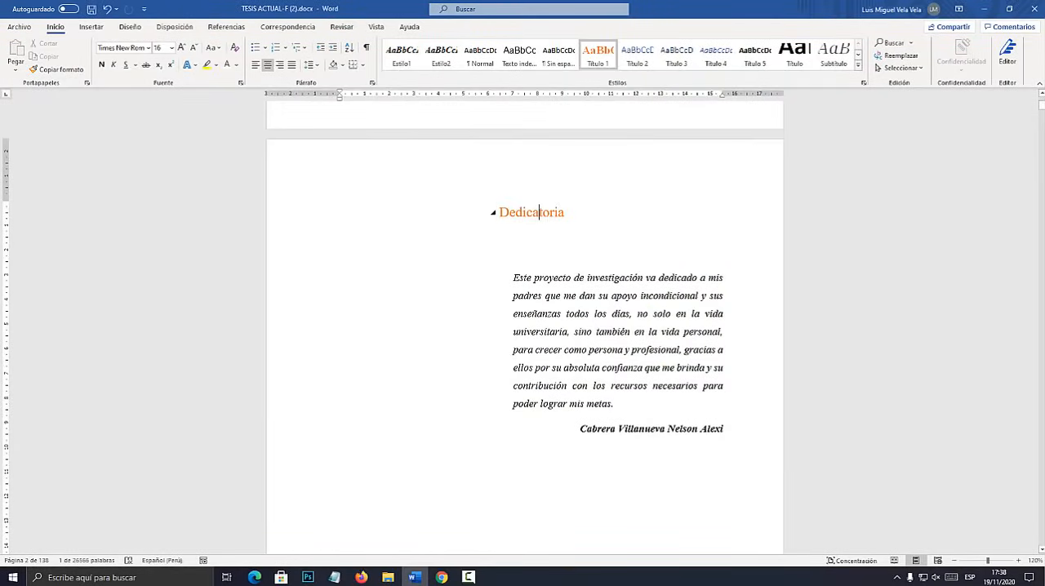
Apply the Título 1 style to the second "Dedicatoria" heading on the following page.
double_click(538, 212)
left_click(533, 227)
scroll(533, 228, "down", 5)
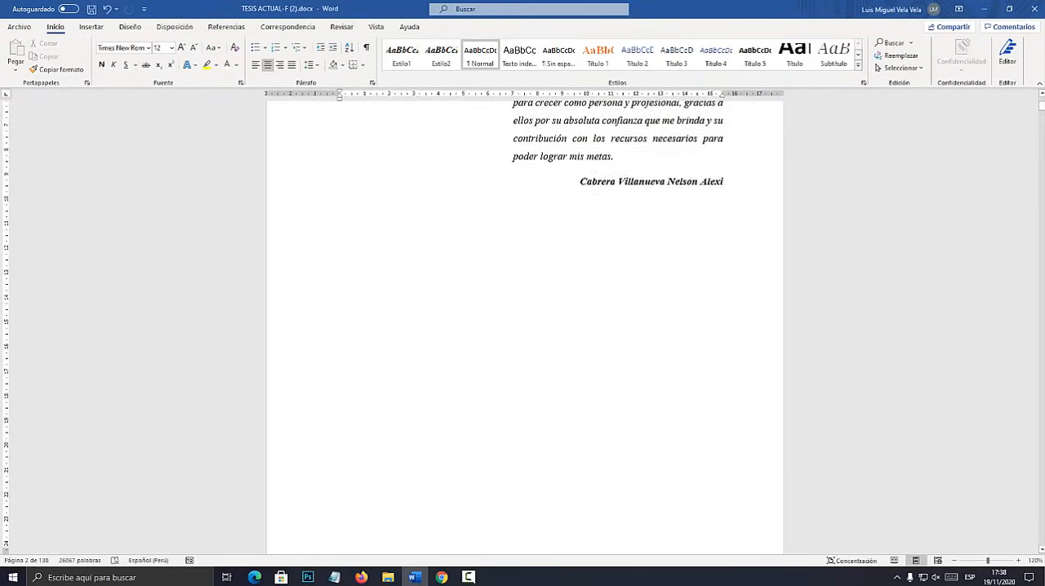
scroll(532, 265, "down", 6)
triple_click(533, 266)
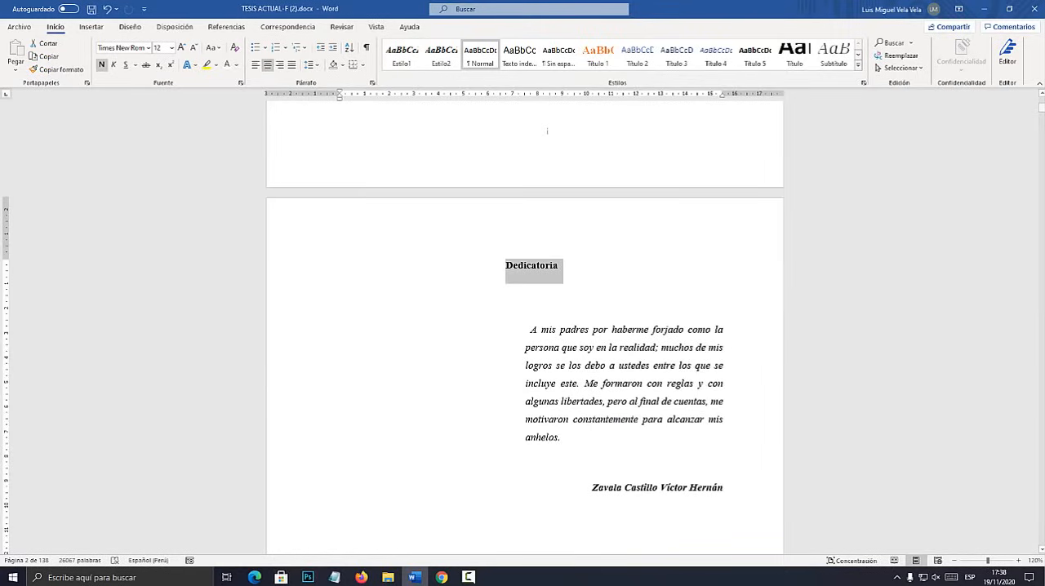
left_click(604, 53)
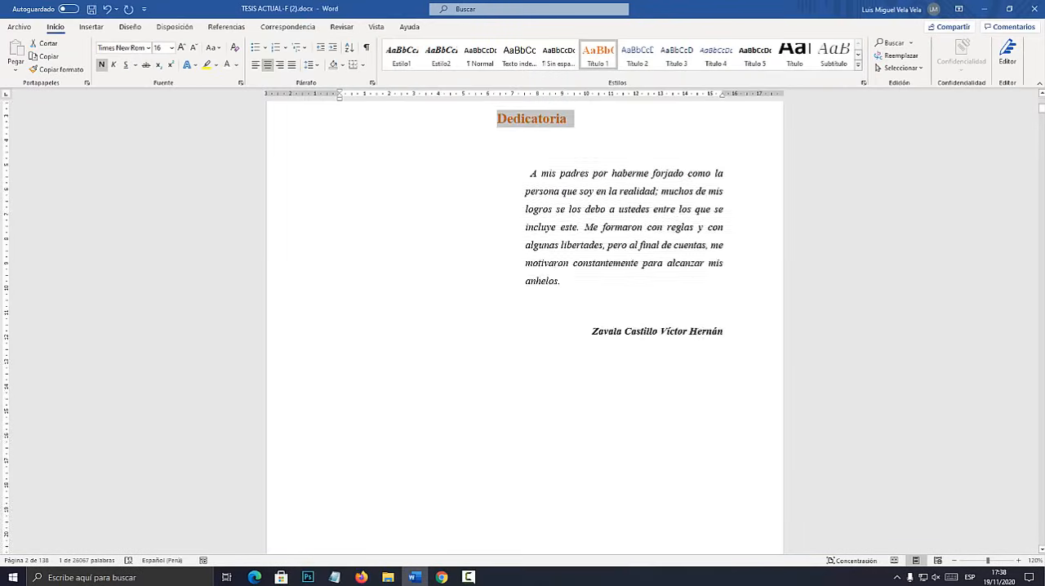
Apply the Título 1 style to the "Agradecimiento" heading.
scroll(525, 327, "down", 6)
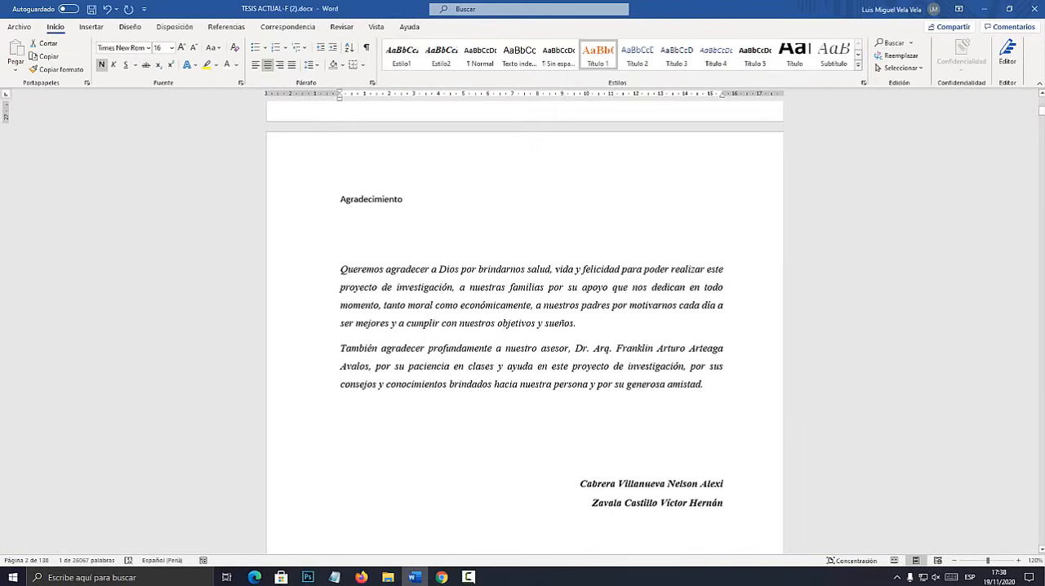
triple_click(371, 199)
left_click(598, 53)
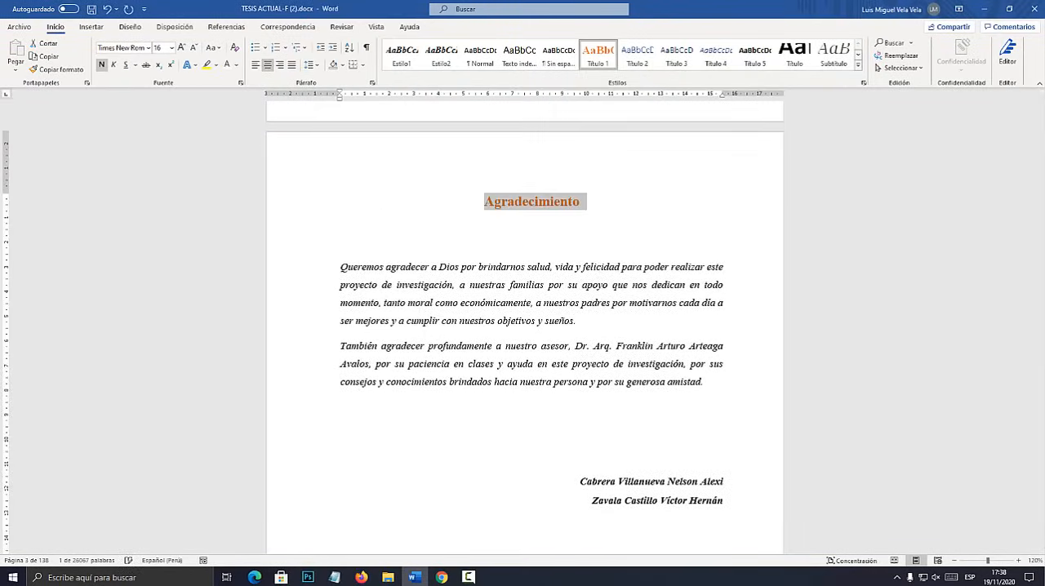
Apply the Título 1 style to both "Página del Jurado" headings.
scroll(525, 326, "down", 12)
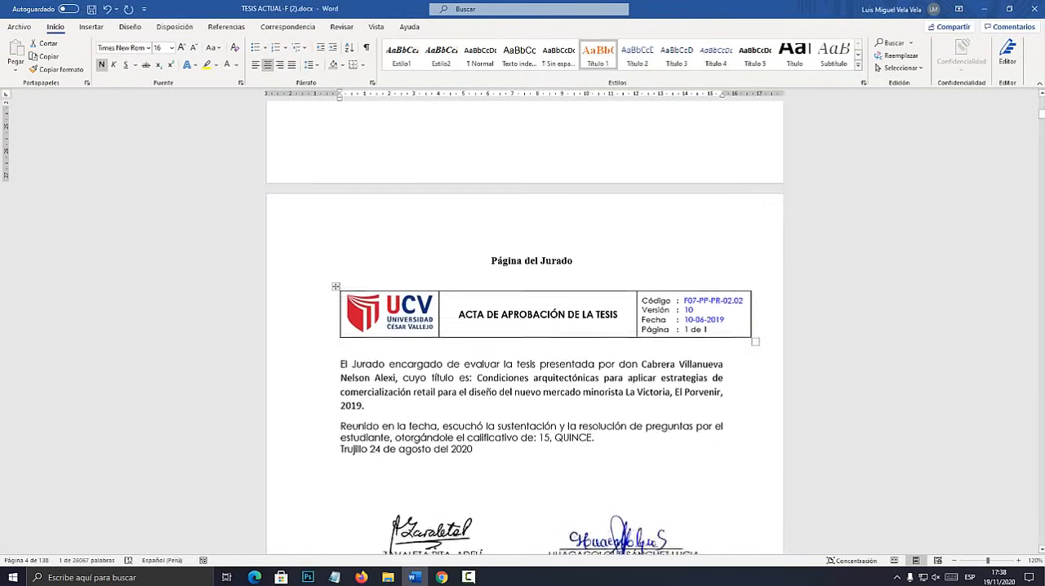
scroll(538, 314, "down", 3)
left_click_drag(576, 135, 488, 136)
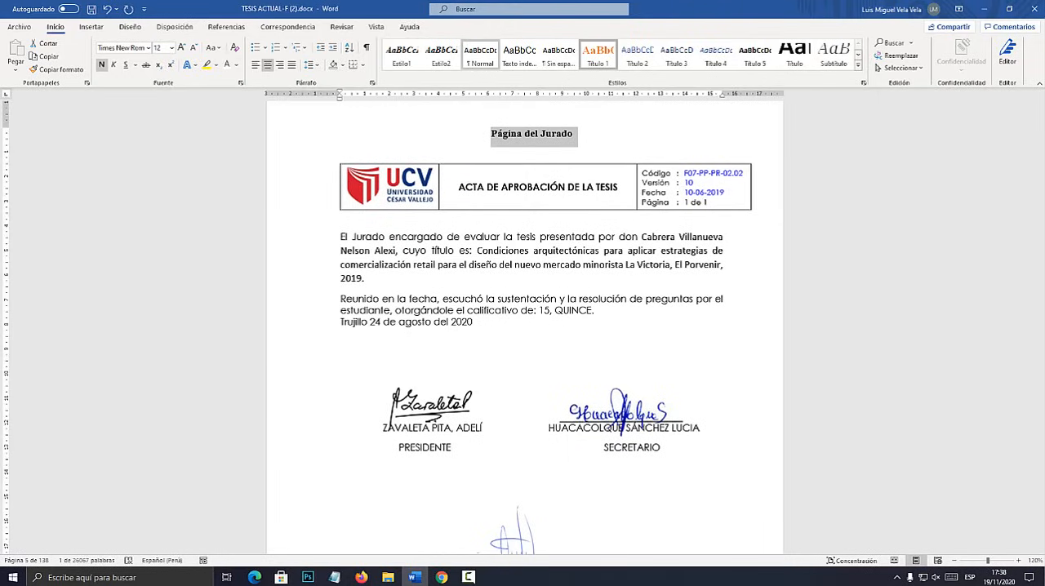
left_click(598, 53)
scroll(525, 327, "down", 14)
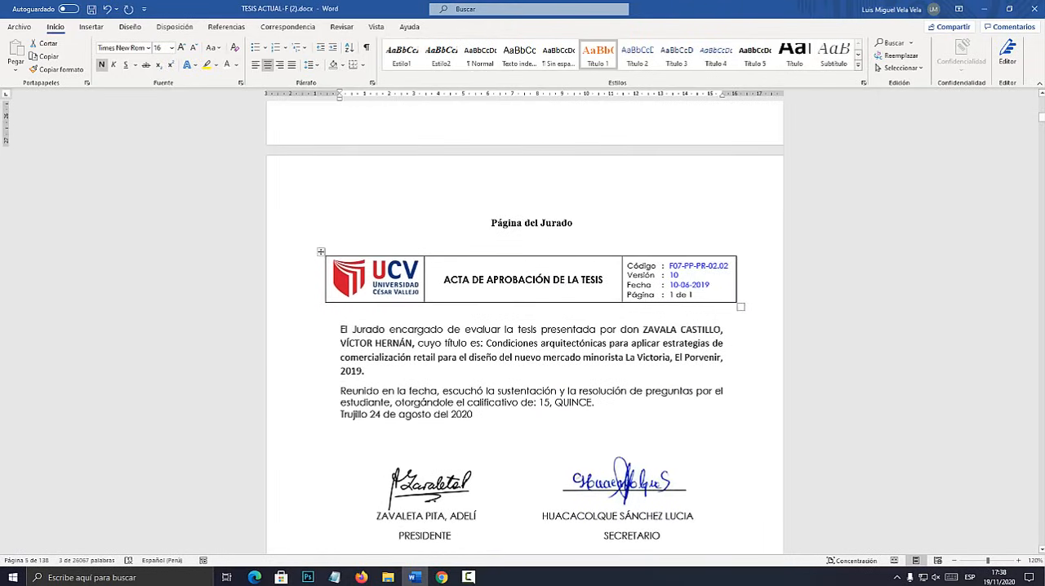
left_click_drag(573, 223, 488, 223)
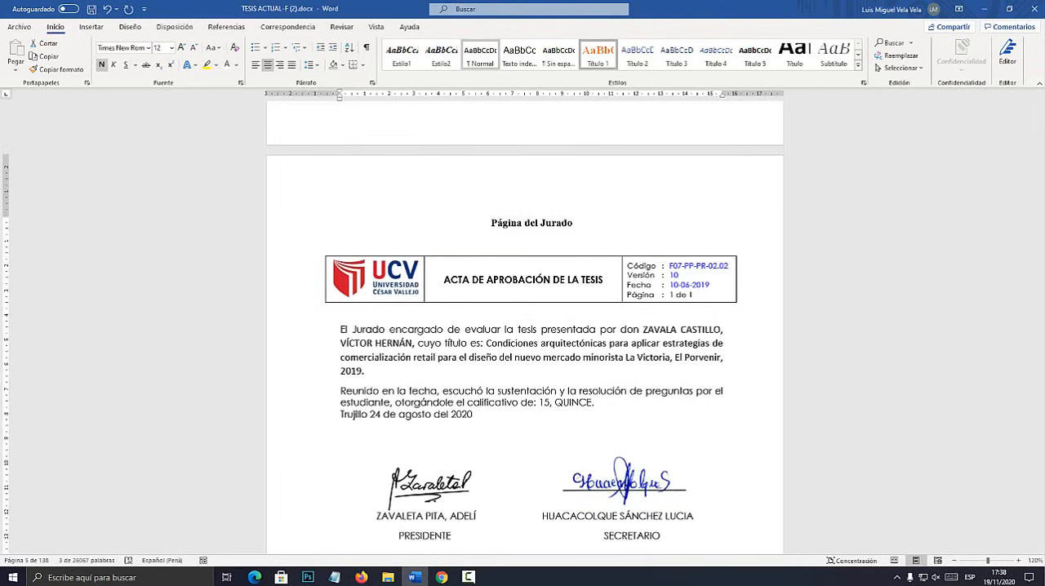
left_click(598, 53)
Apply the Título 1 style to the "Resumen" heading.
scroll(524, 326, "down", 20)
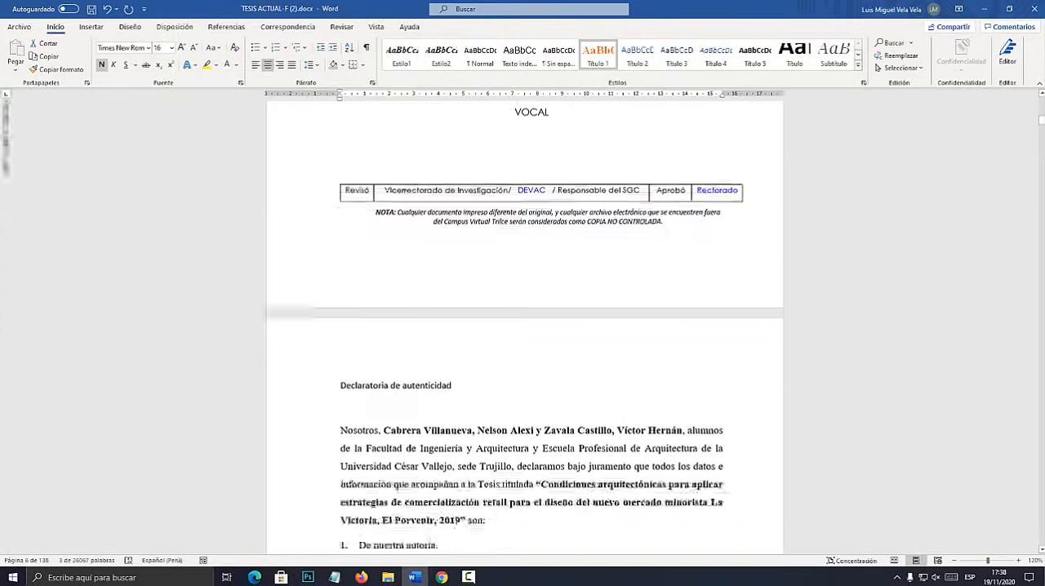
scroll(525, 326, "down", 20)
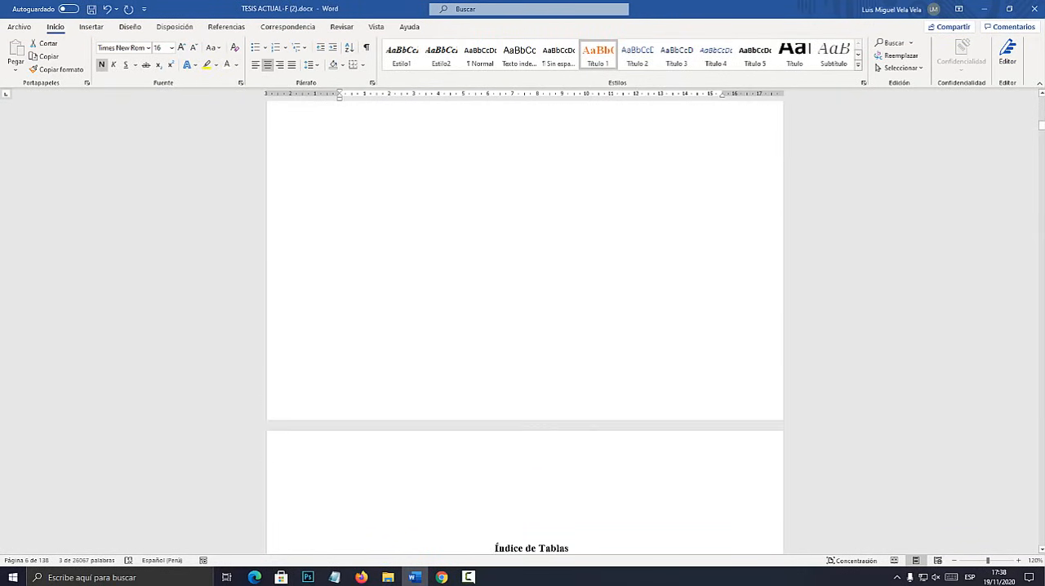
scroll(525, 326, "down", 10)
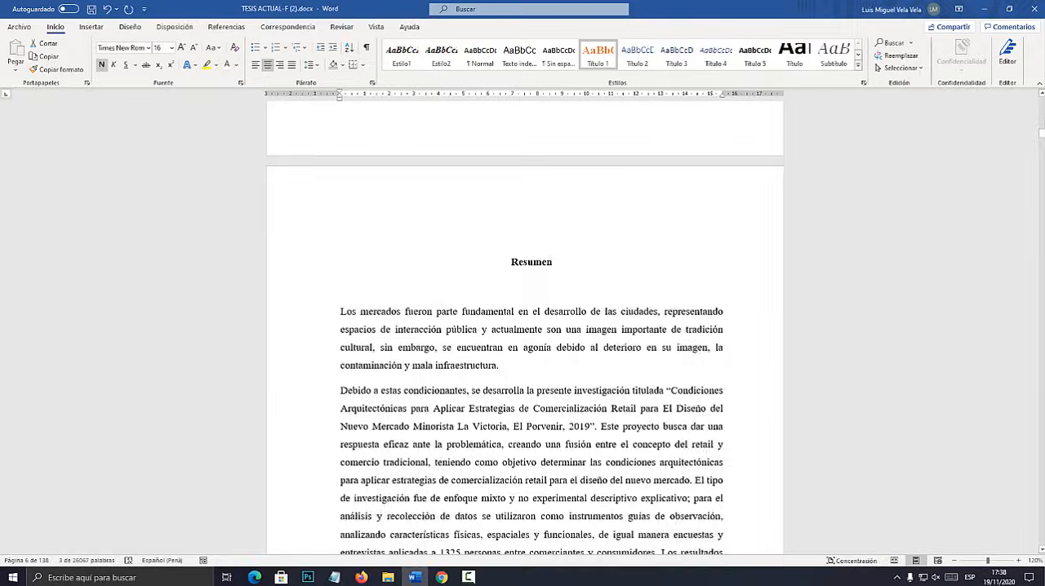
scroll(525, 326, "up", 4)
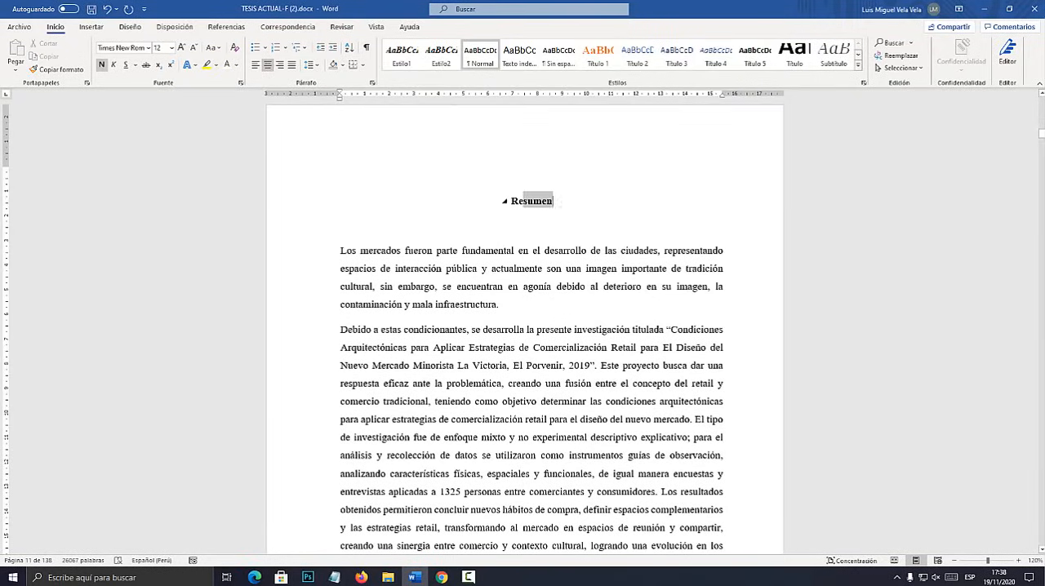
left_click_drag(523, 202, 492, 202)
left_click(598, 55)
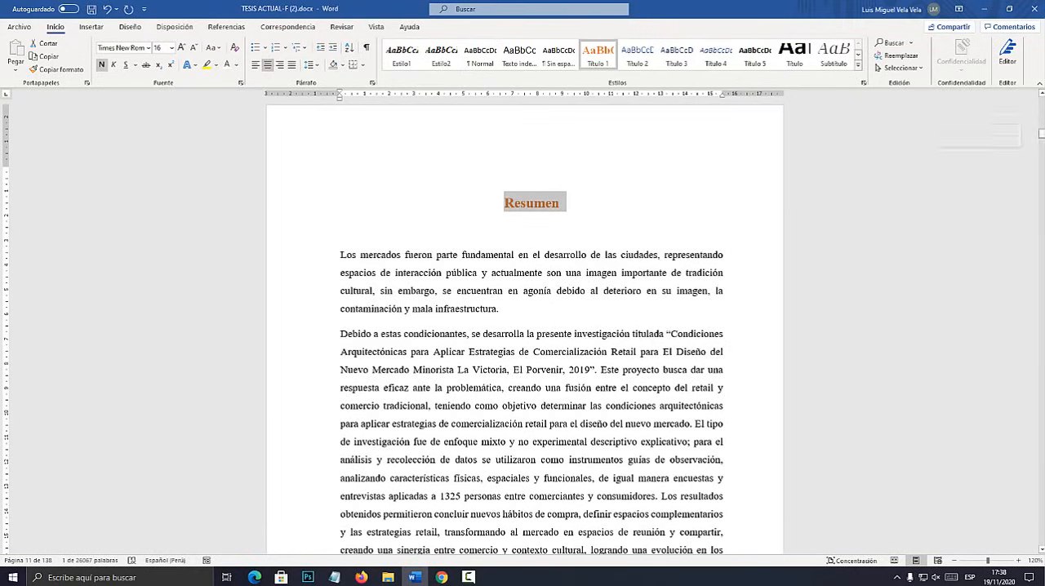
Apply the Título 1 style to the "INTRODUCCIÓN" chapter heading.
scroll(525, 326, "down", 20)
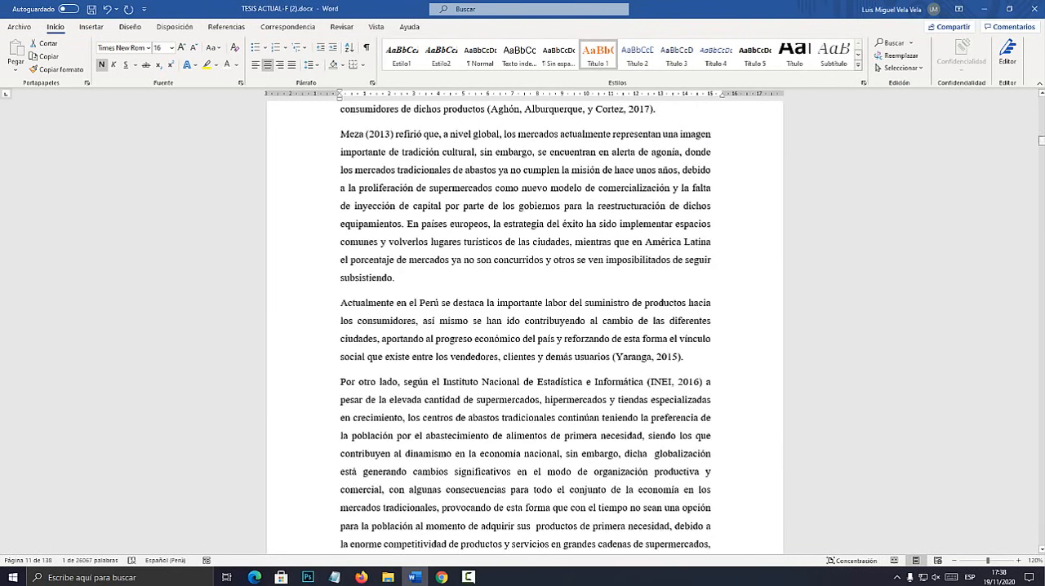
scroll(525, 327, "up", 5)
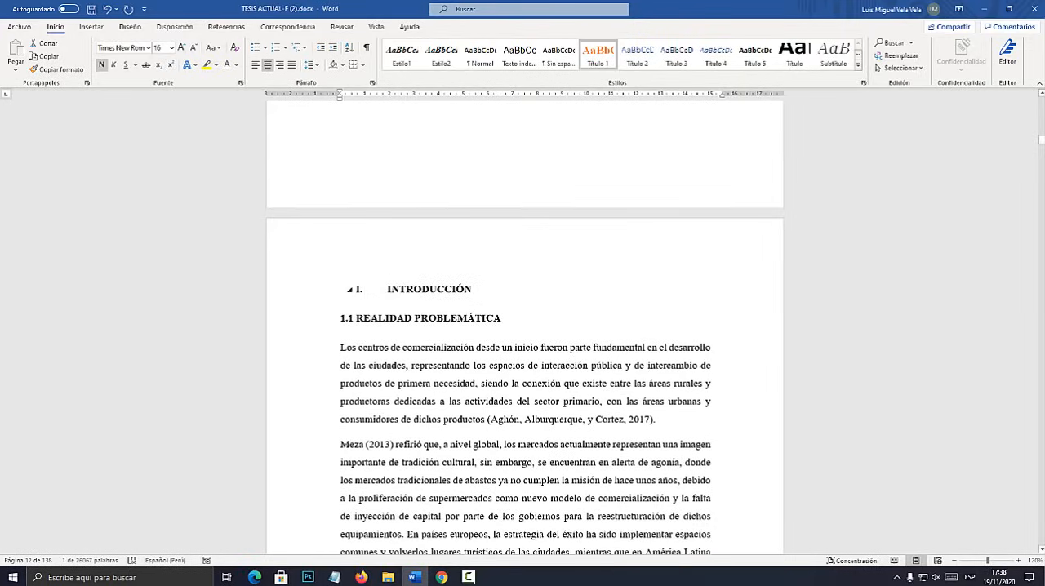
double_click(429, 289)
left_click(599, 55)
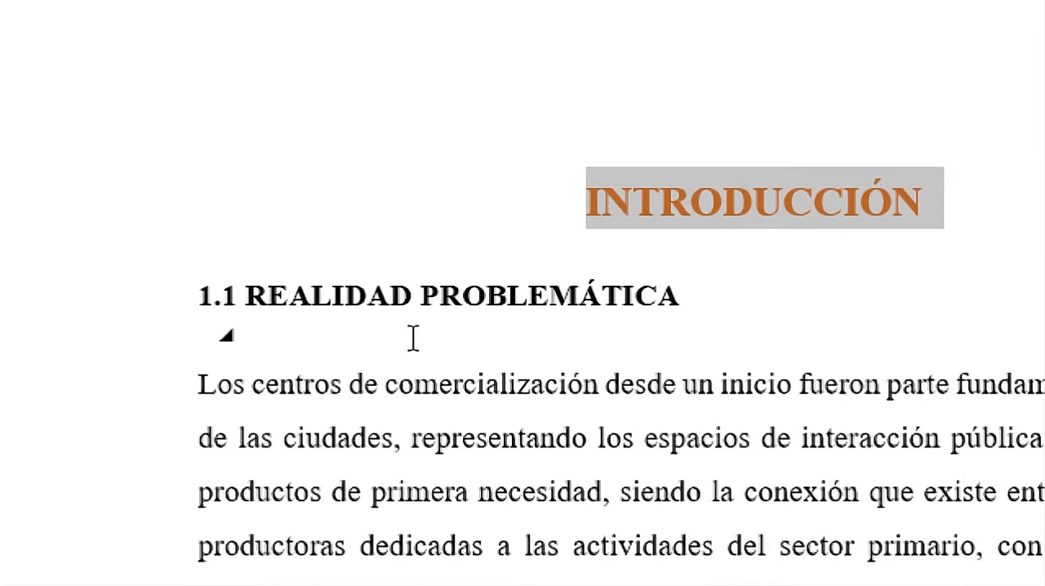
Try applying the Título 2 style to the "REALIDAD PROBLEMÁTICA" subheading.
left_click_drag(705, 299, 105, 287)
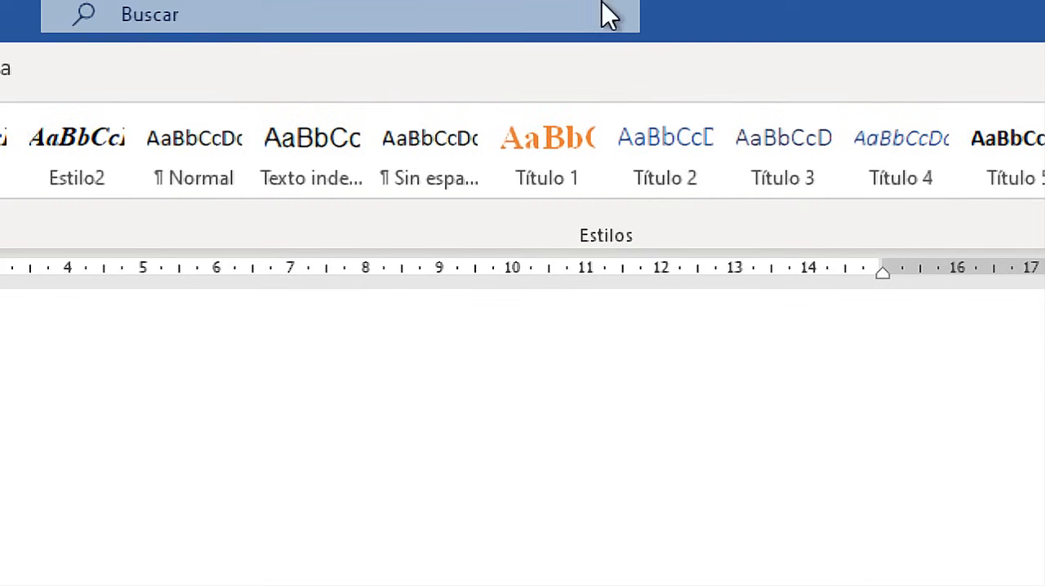
left_click(671, 163)
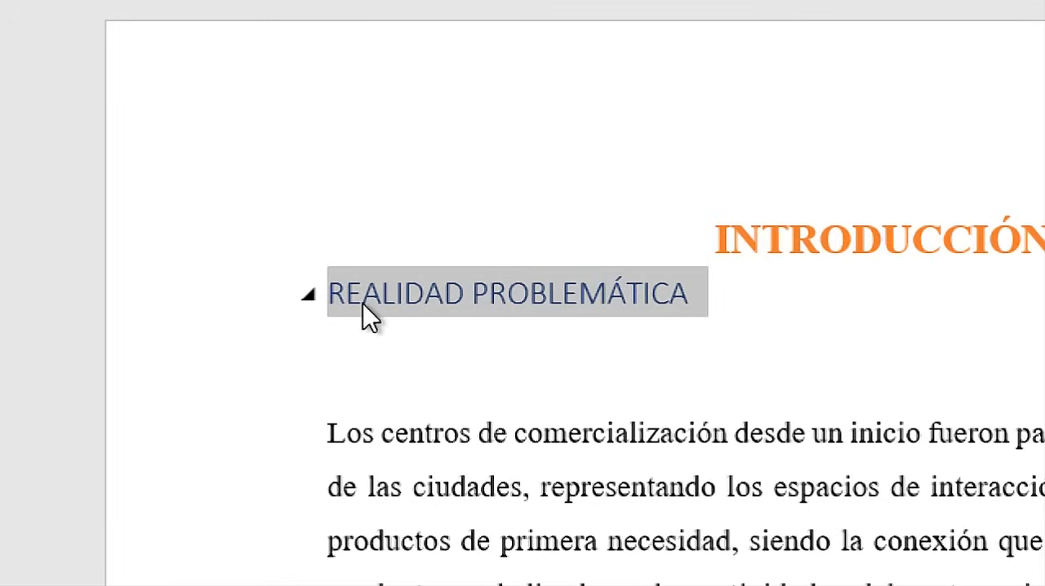
left_click(379, 330)
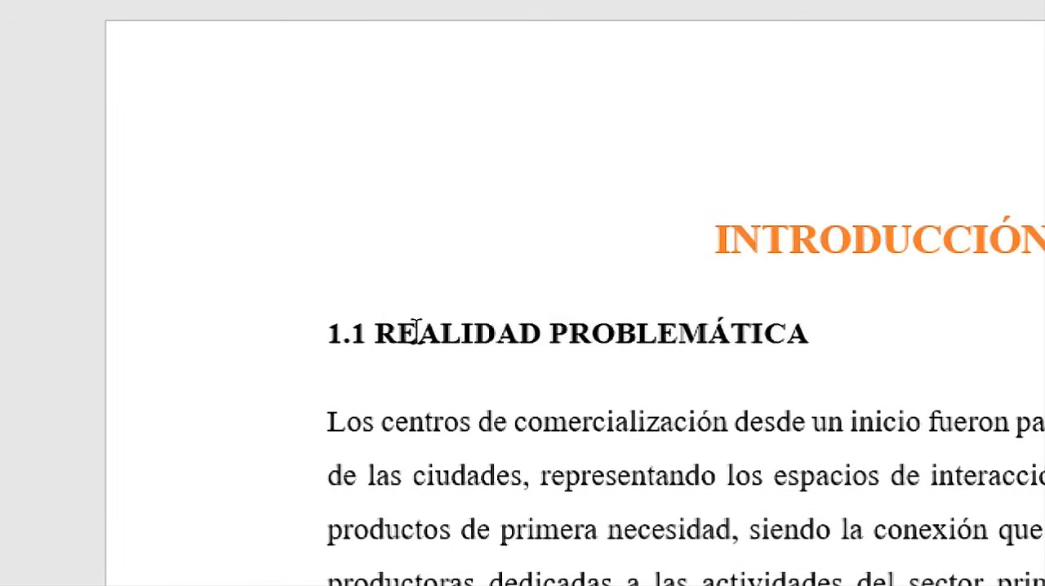
With the "REALIDAD PROBLEMÁTICA" subheading selected, modify the Título 2 style to use the bold "1.-, 2.-, 3.-" numbering format.
left_click_drag(865, 339, 272, 366)
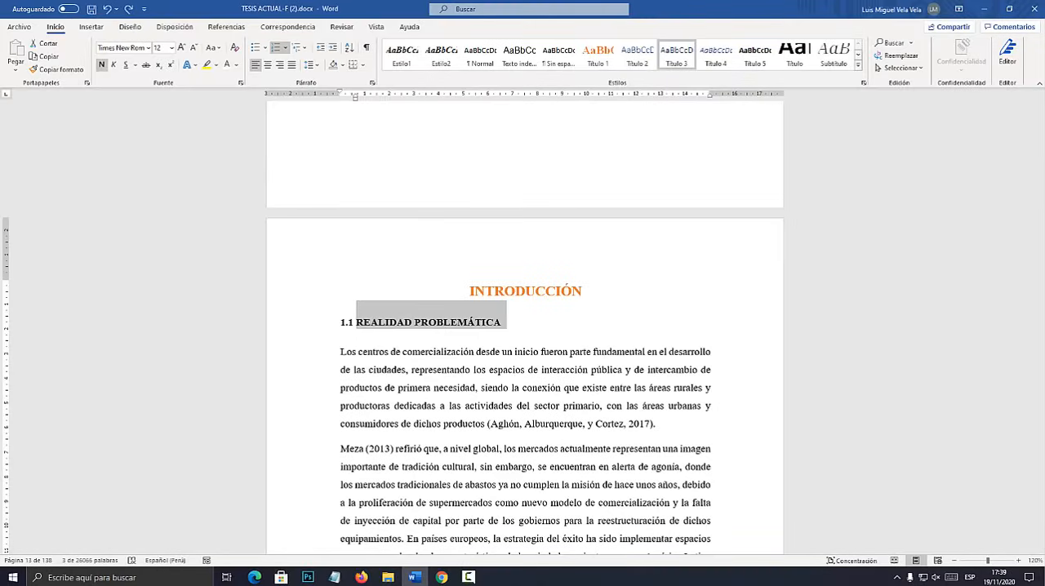
left_click(637, 56)
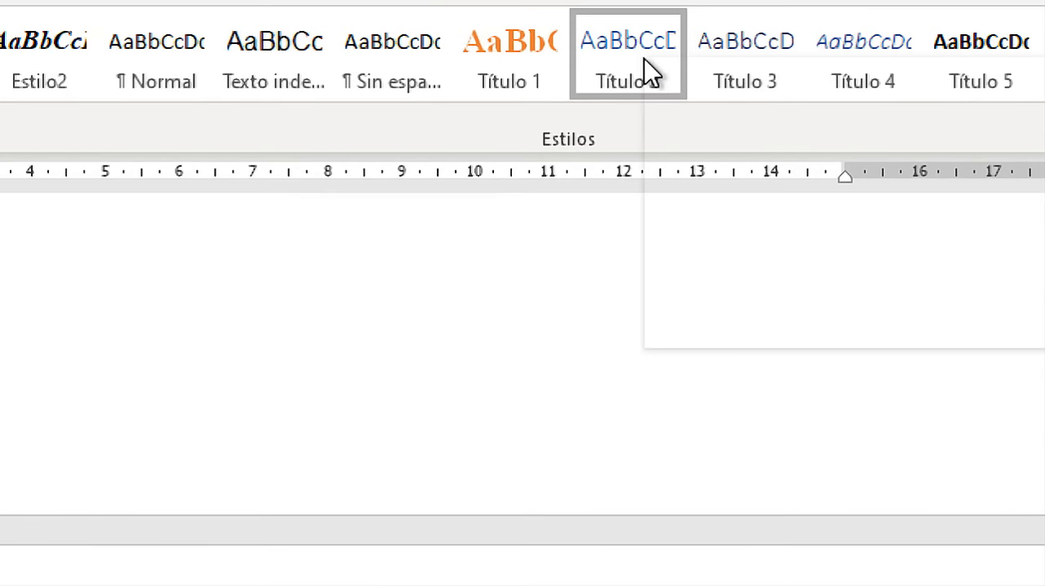
right_click(649, 72)
left_click(718, 126)
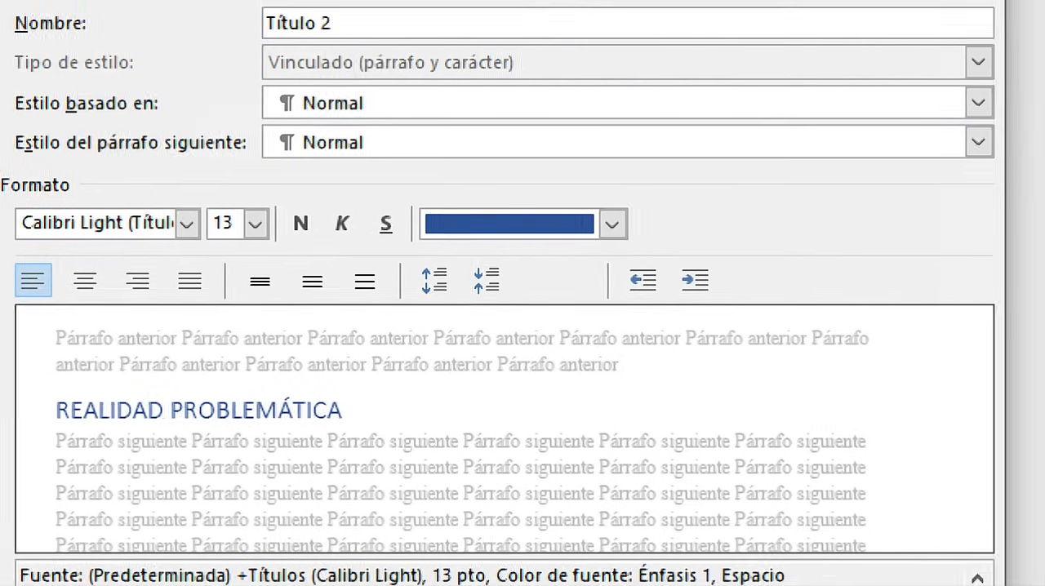
left_click(385, 564)
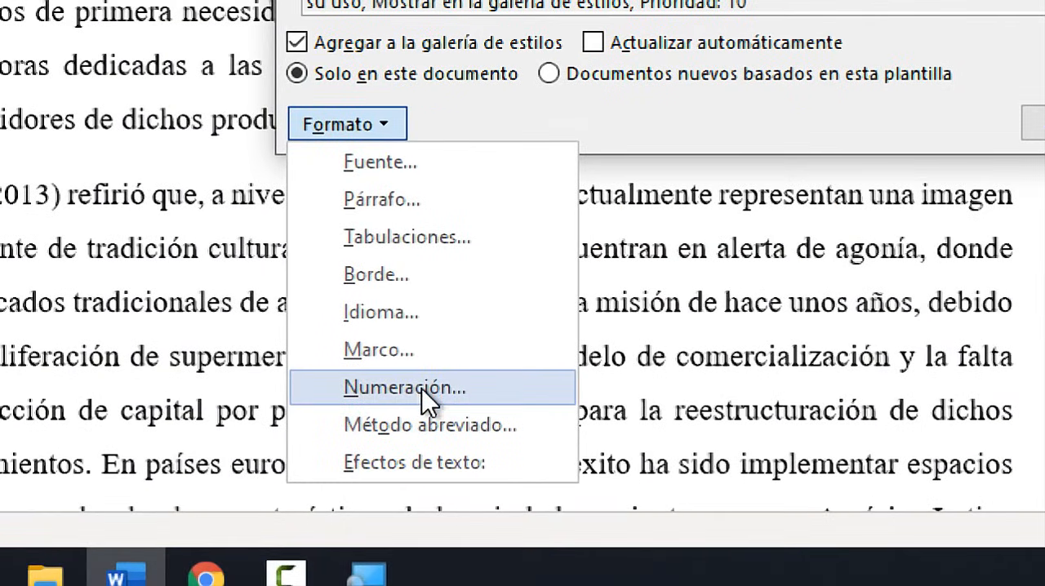
left_click(421, 387)
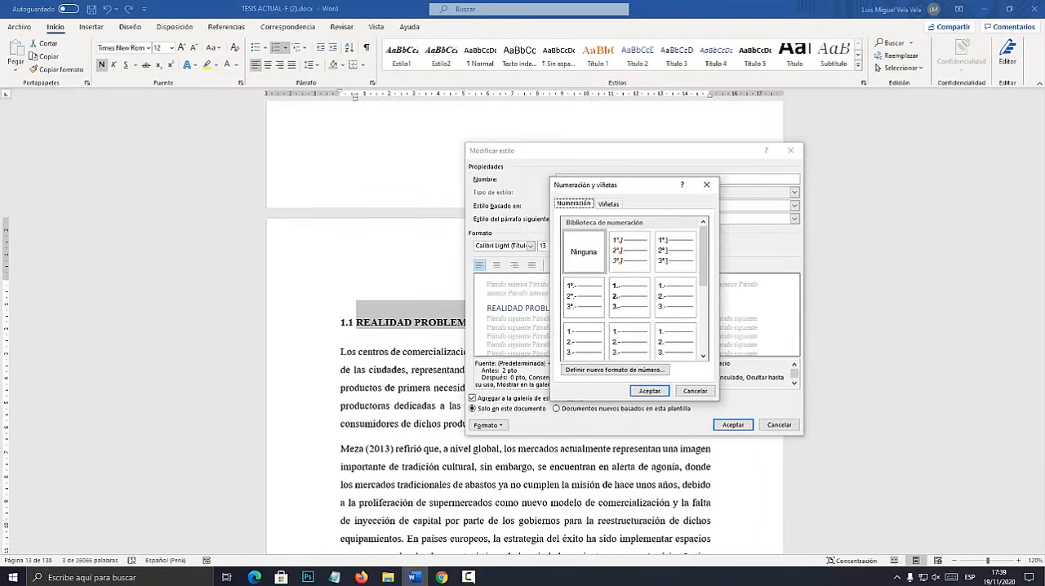
left_click_drag(622, 185, 552, 197)
left_click(559, 309)
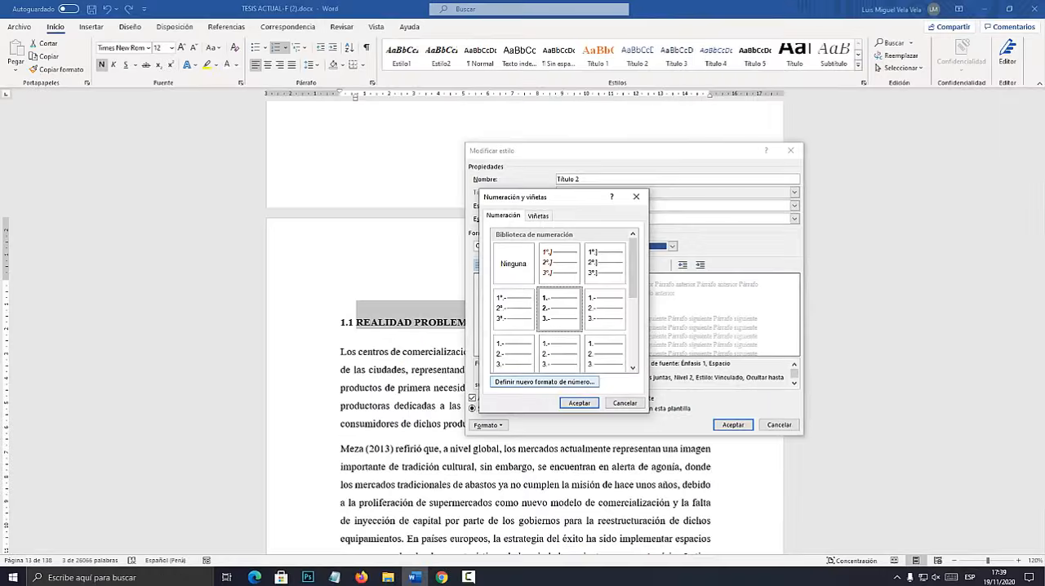
left_click(578, 402)
left_click(733, 425)
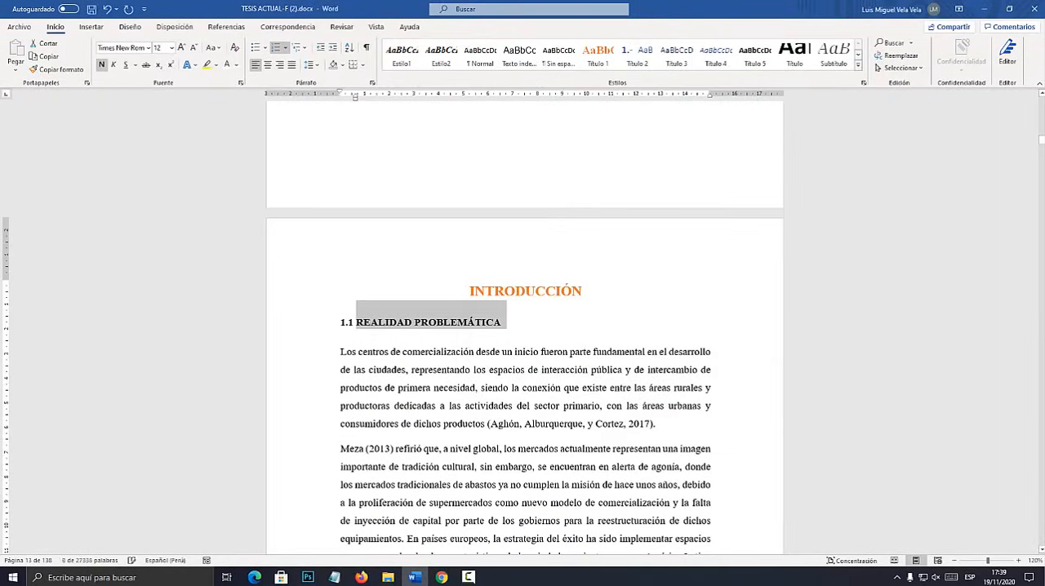
Apply the Título 2 style to the "REALIDAD PROBLEMÁTICA" and "TRABAJOS PREVIOS" subheadings.
left_click(637, 54)
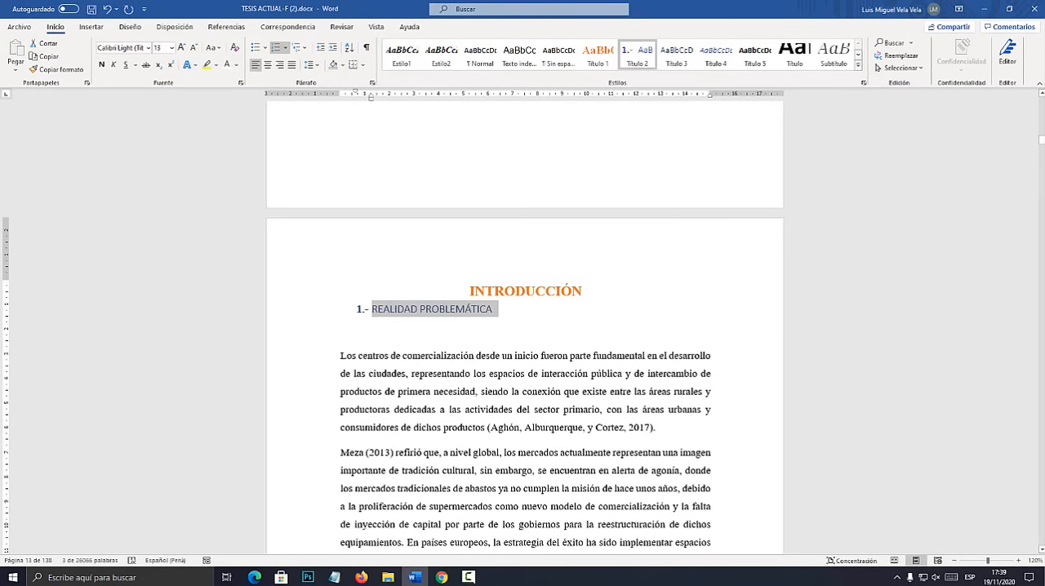
scroll(525, 326, "down", 15)
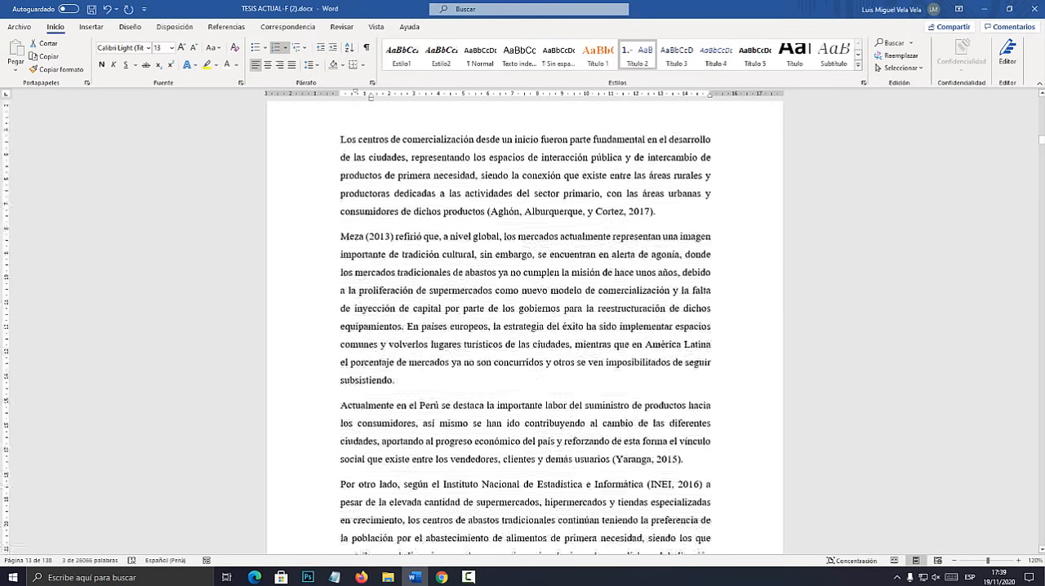
scroll(525, 327, "down", 15)
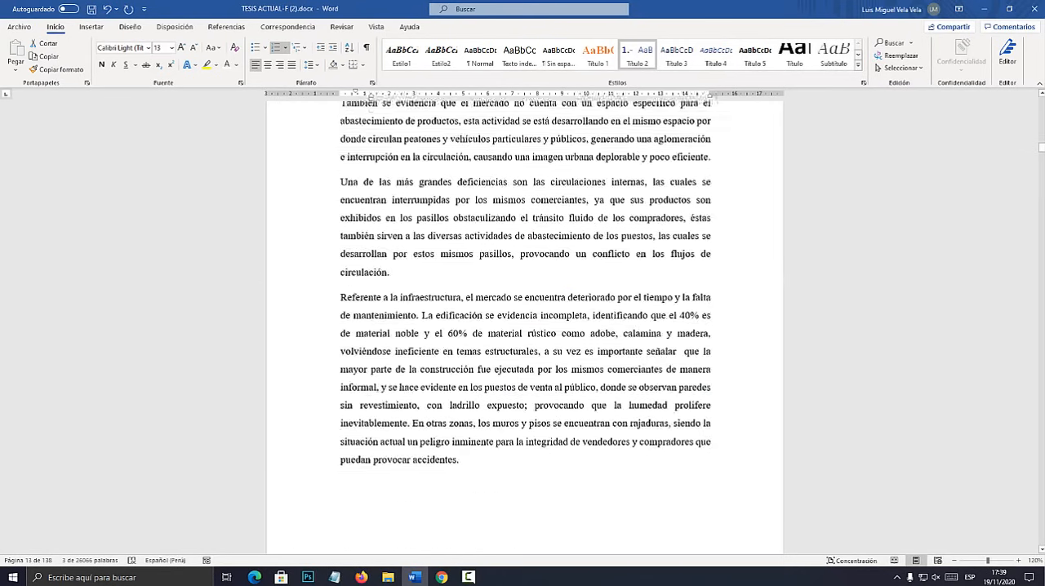
scroll(524, 326, "down", 10)
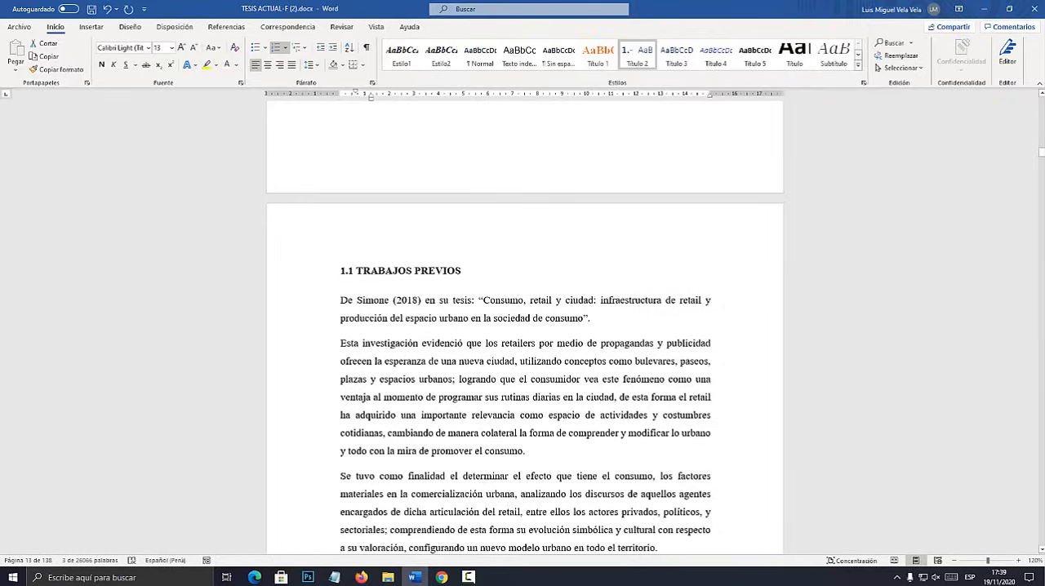
left_click(315, 271)
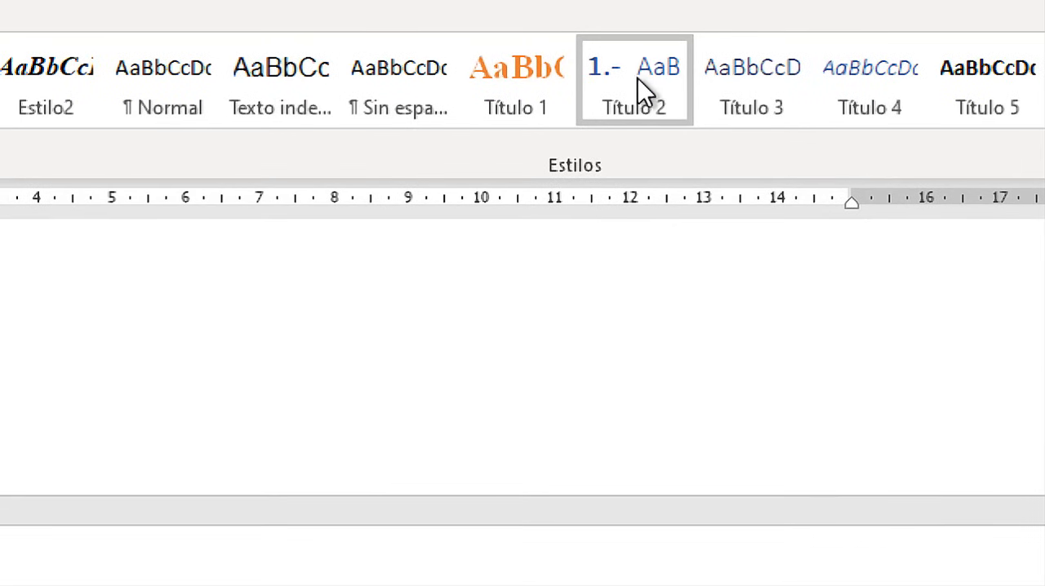
left_click(638, 54)
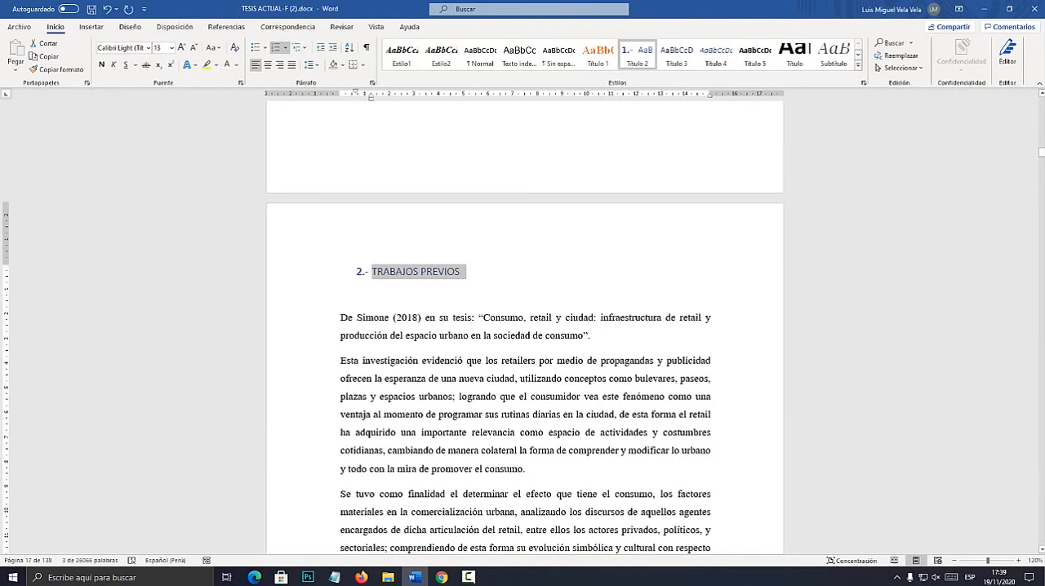
Apply the Título 2 style to the "MARCO REFERENCIAL", "MARCO TEÓRICO" and "INFRAESTRUCTURA DE MERCADOS EN EL PERÚ" headings.
scroll(522, 343, "down", 10)
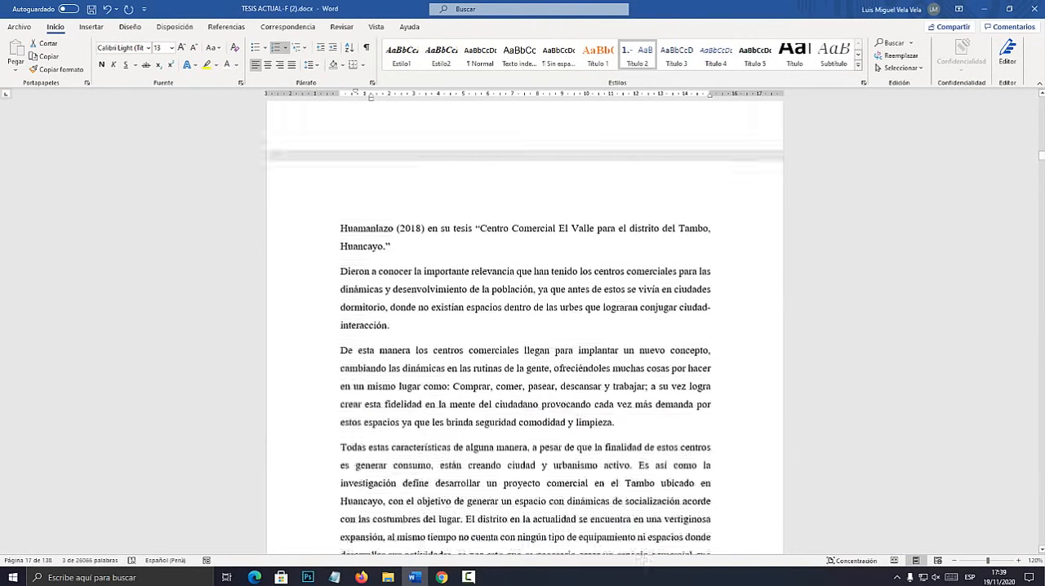
scroll(523, 327, "down", 20)
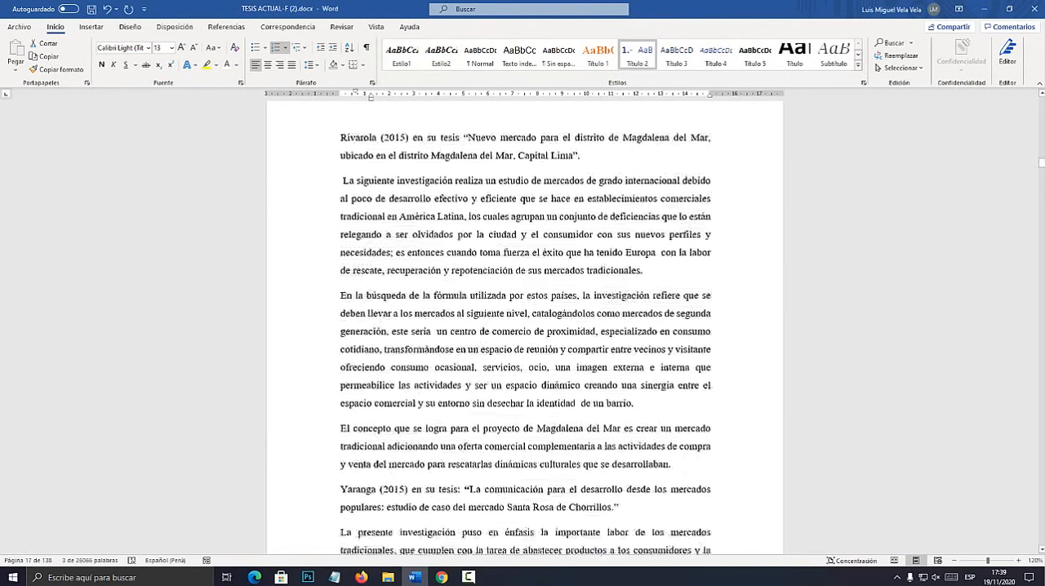
scroll(522, 326, "down", 20)
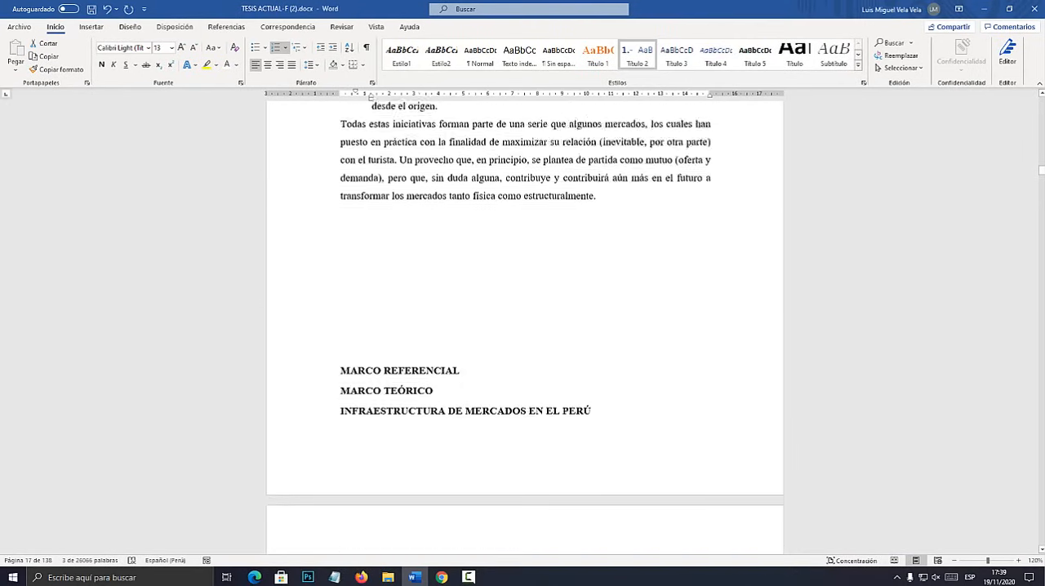
scroll(522, 326, "up", 2)
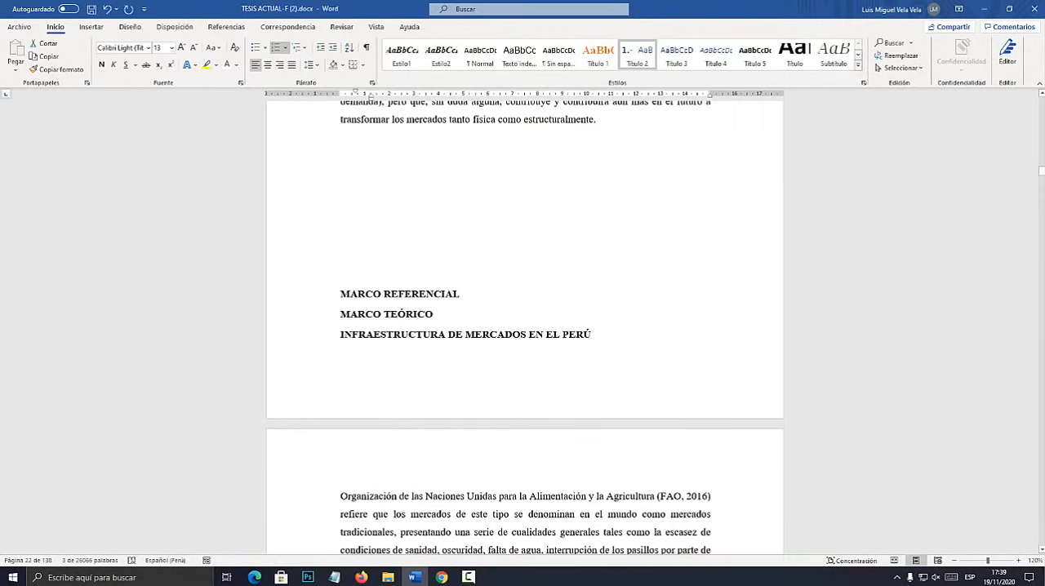
left_click(328, 295)
left_click(637, 56)
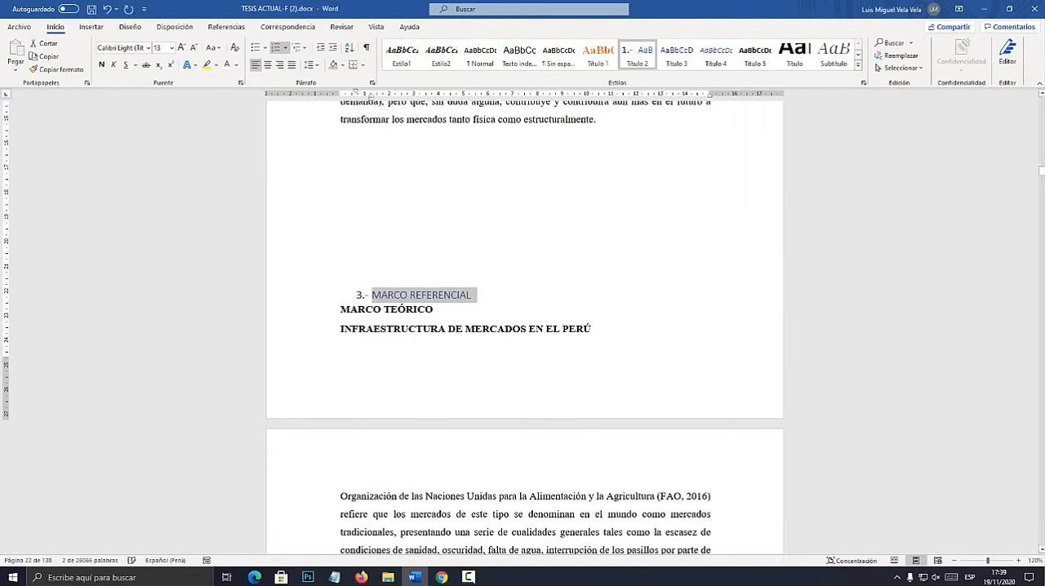
left_click(328, 309)
left_click(637, 56)
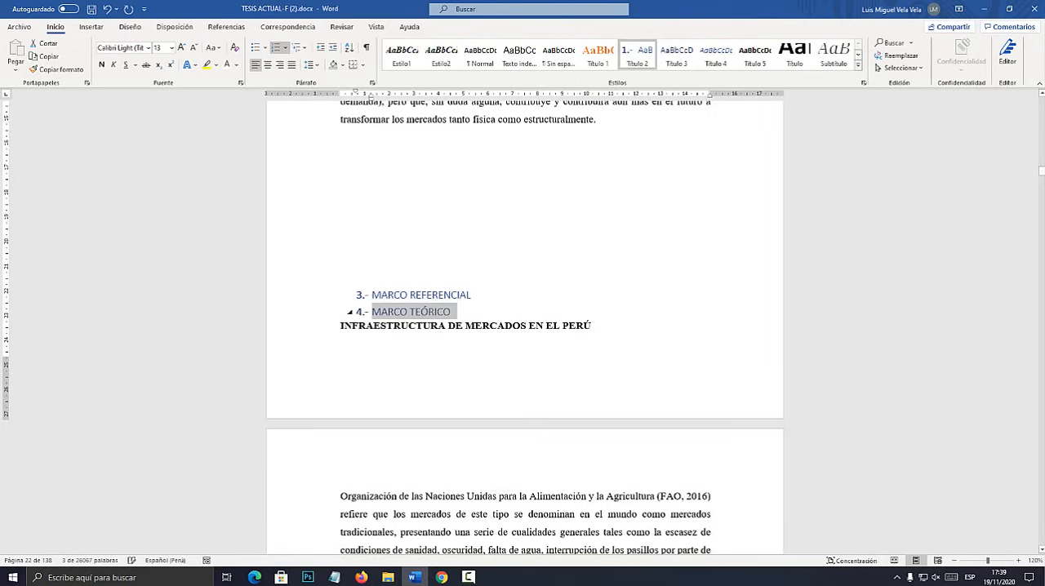
left_click(328, 325)
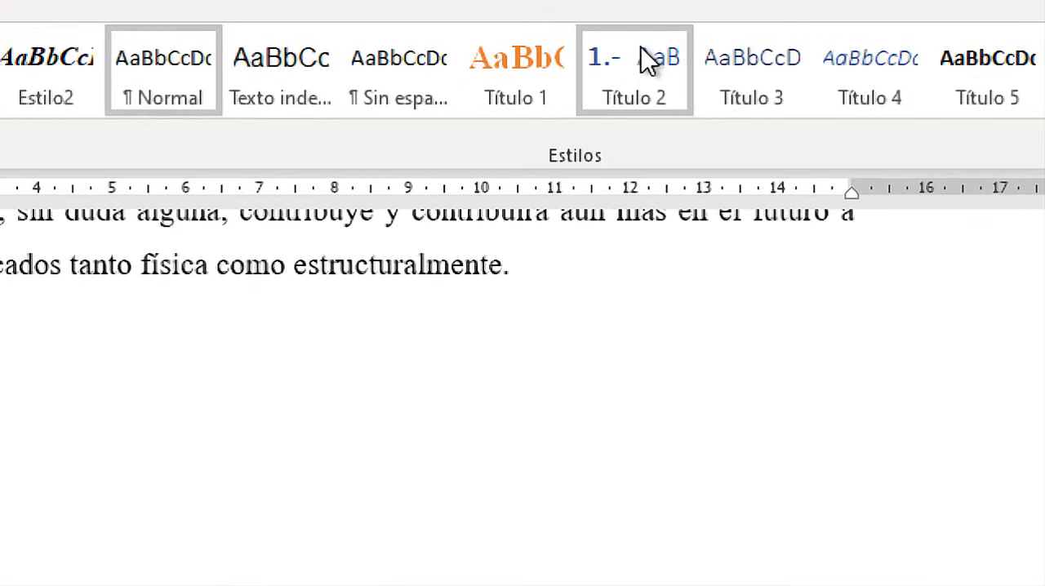
left_click(641, 53)
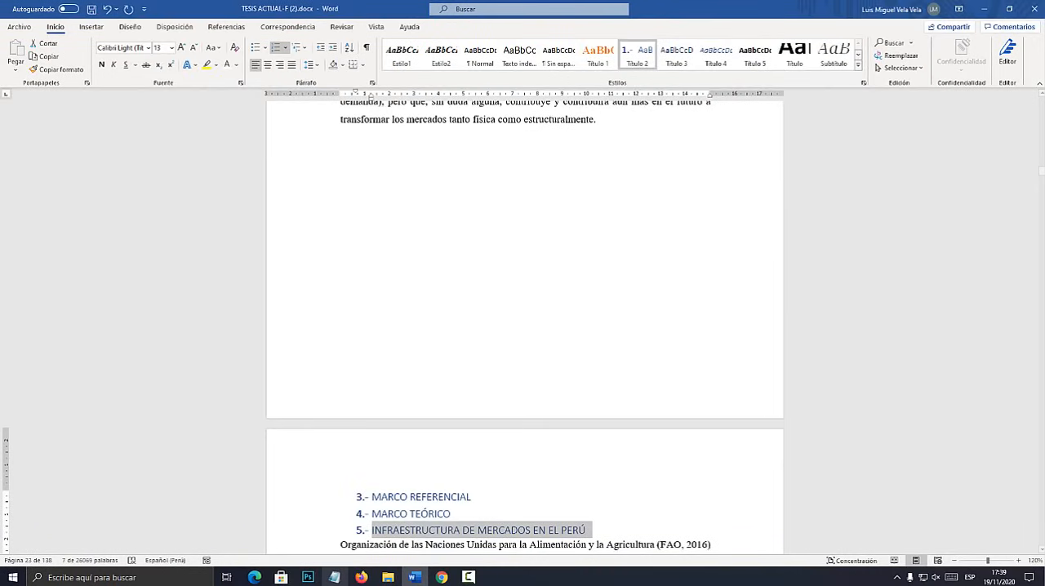
Review the level 1 and level 2 lines of the heading outline in Notepad, and return to the Word thesis.
left_click(334, 577)
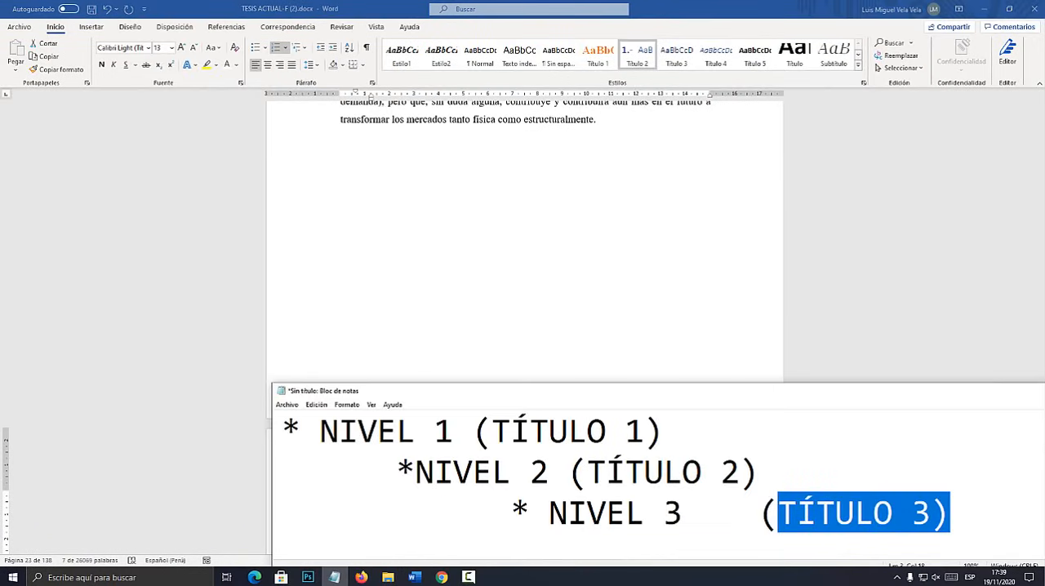
left_click_drag(526, 393, 537, 243)
left_click_drag(675, 275, 294, 275)
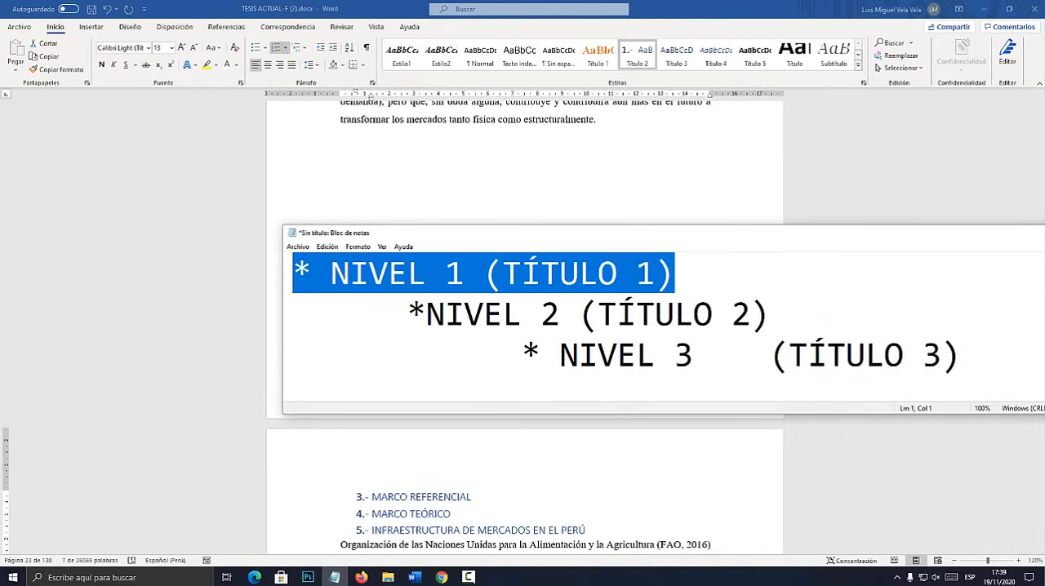
left_click_drag(770, 315, 294, 315)
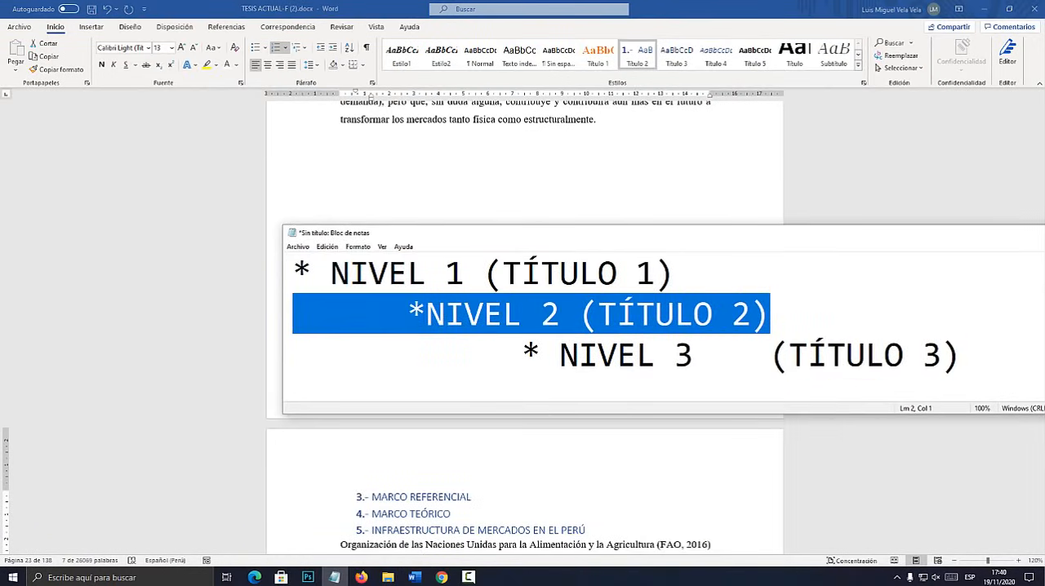
key("alt+Tab")
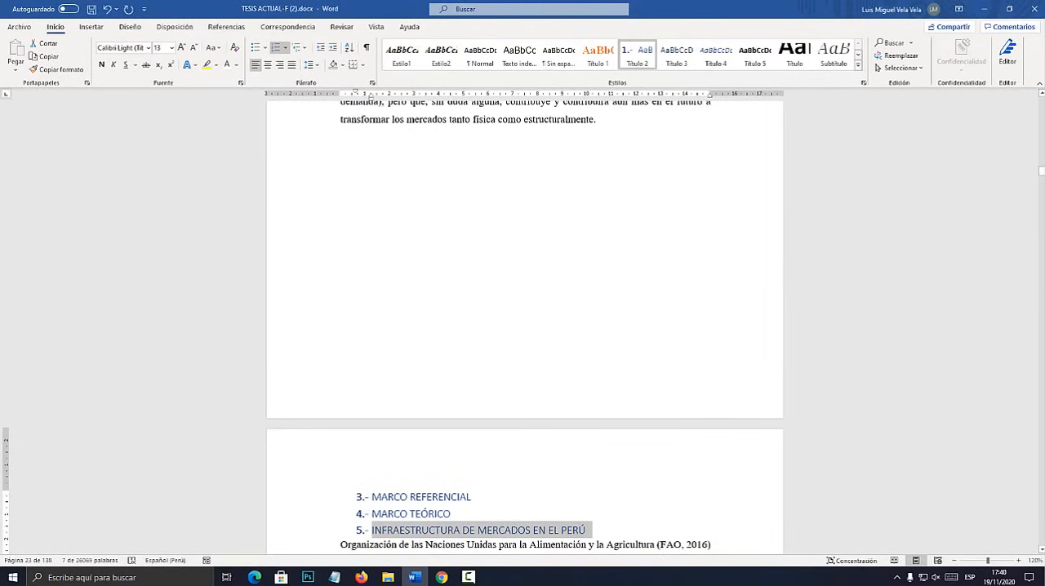
Insert the Tabla automática 1 table of contents on the blank line below the "Índice" heading.
left_click_drag(1041, 170, 1041, 126)
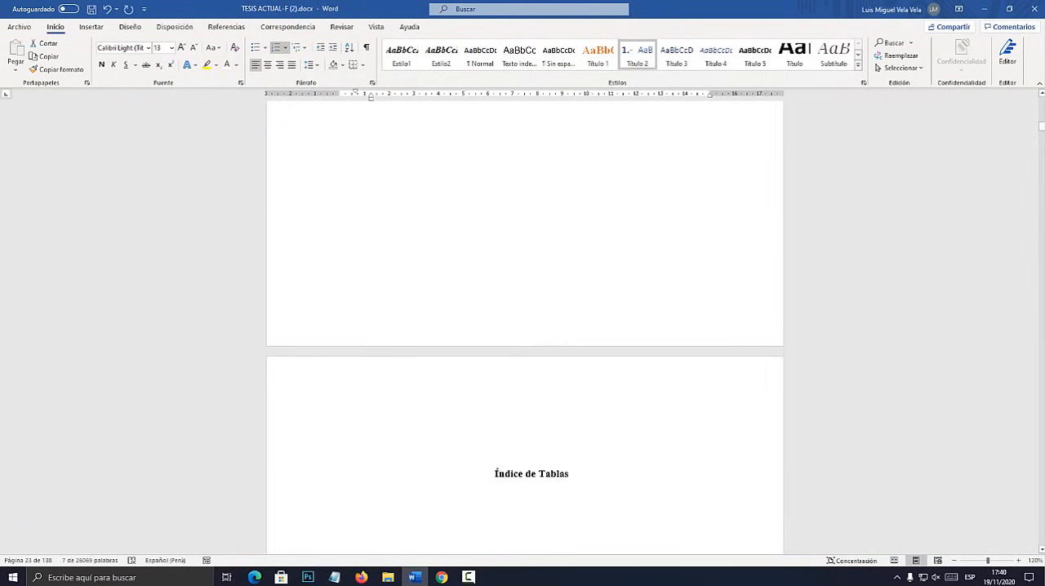
scroll(524, 327, "up", 3)
scroll(524, 326, "up", 8)
left_click(531, 285)
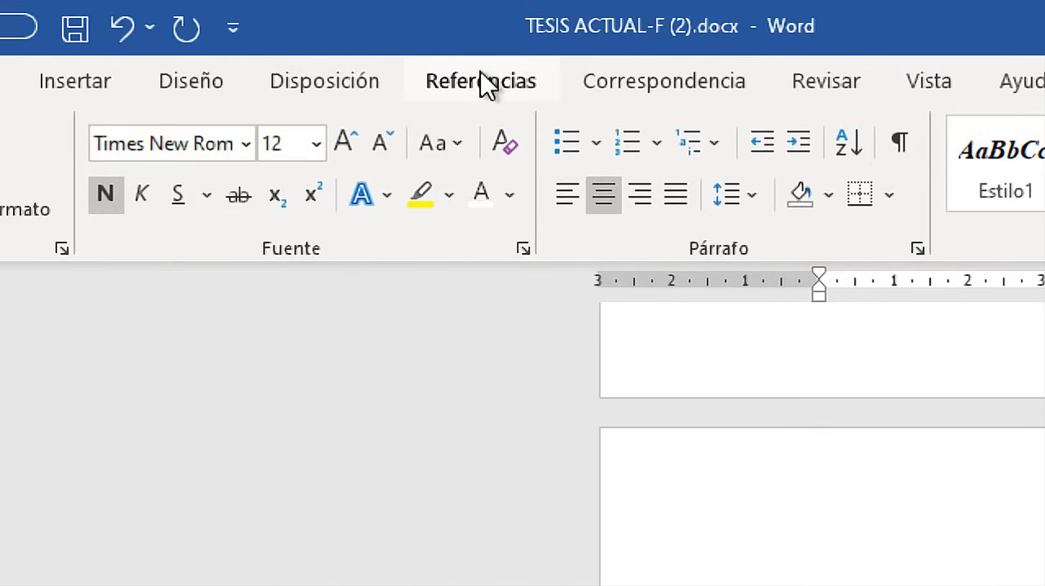
left_click(225, 27)
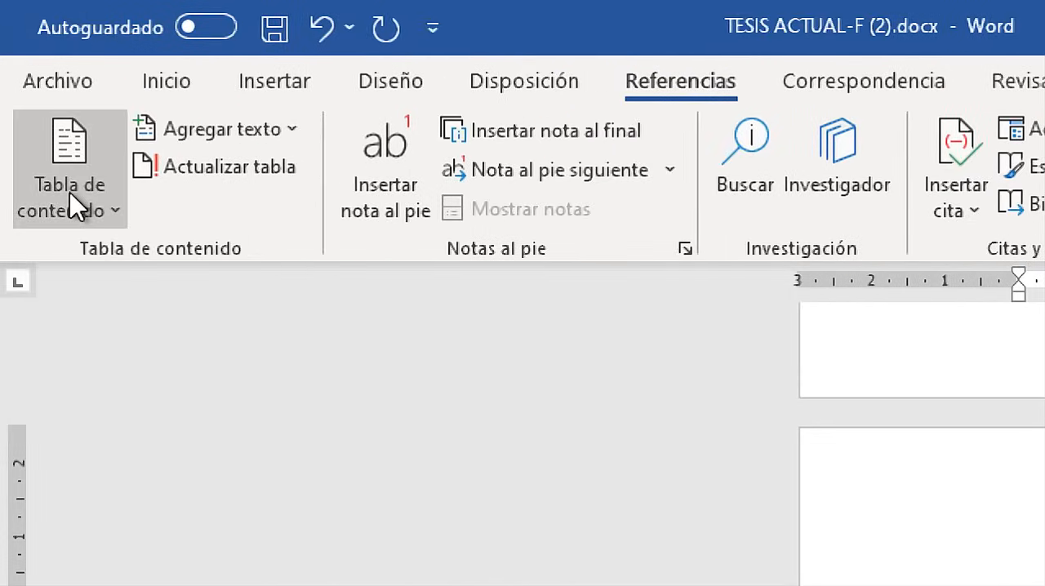
left_click(74, 207)
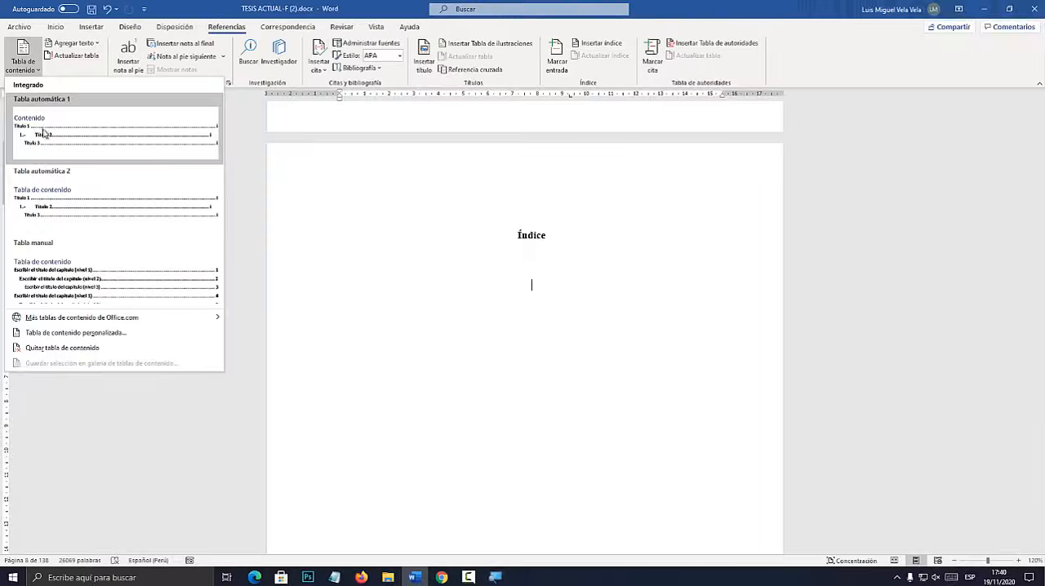
left_click(114, 131)
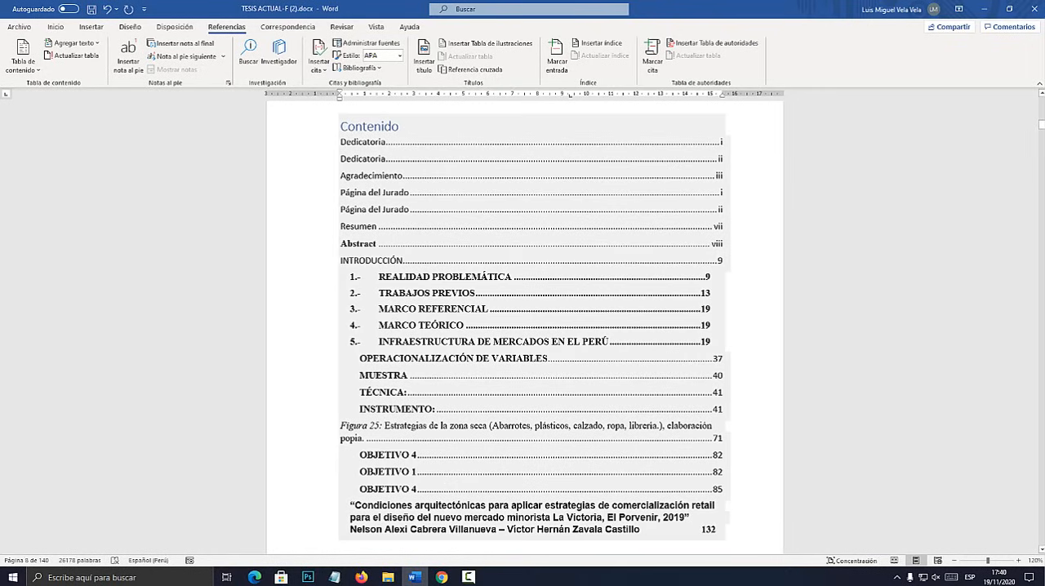
Rename the table of contents title from "Contenido" to "ÍNDICE" and centre it.
left_click_drag(341, 127, 404, 126)
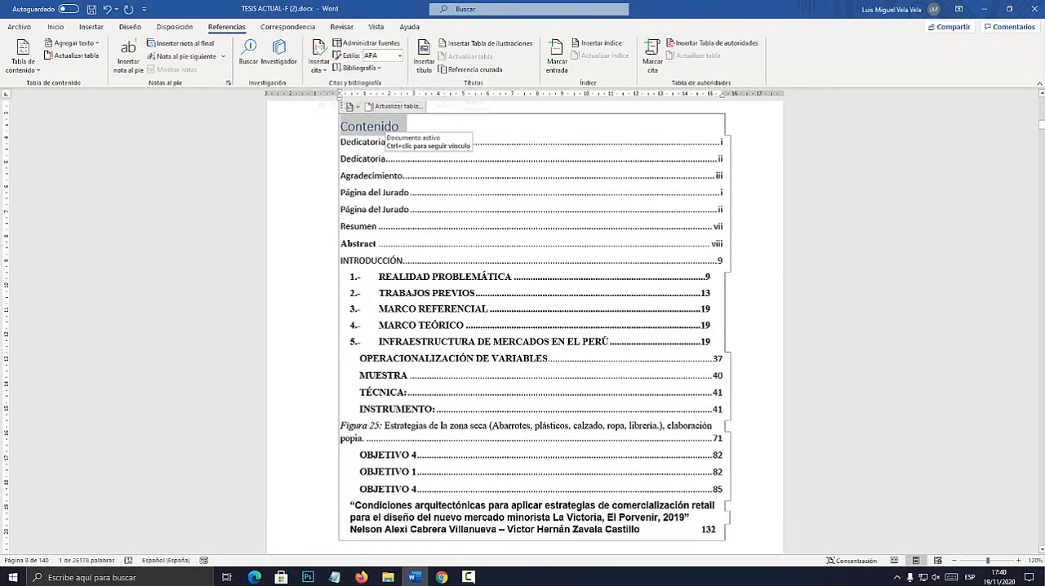
type("ÍNDICE")
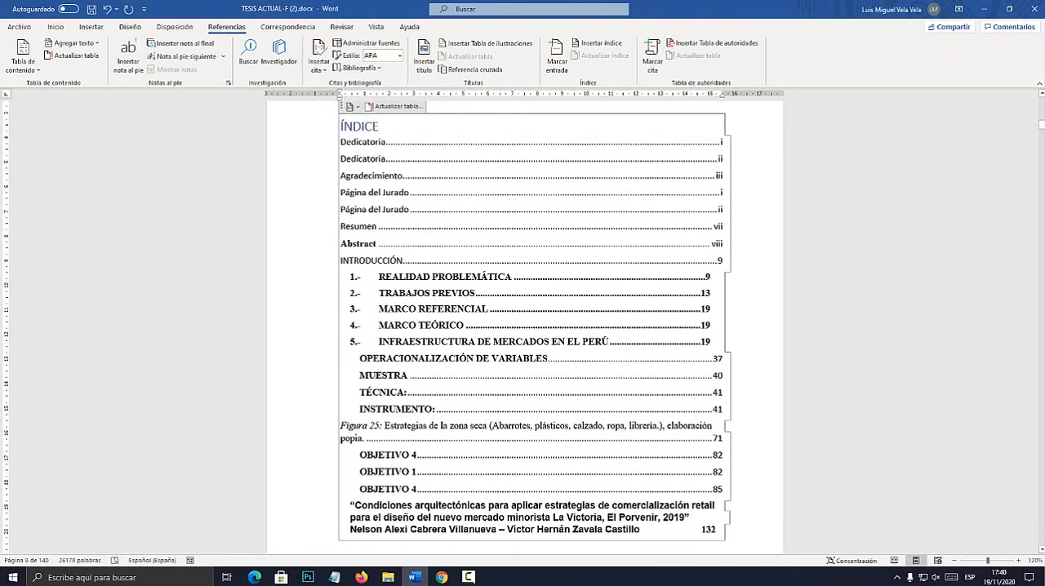
left_click_drag(400, 127, 341, 127)
left_click(55, 27)
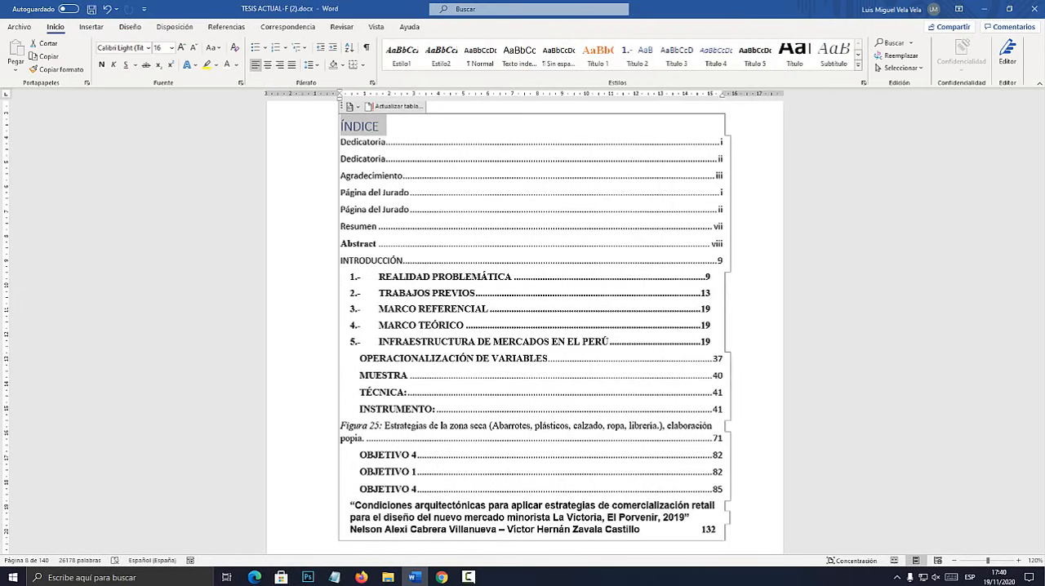
key("ctrl+t")
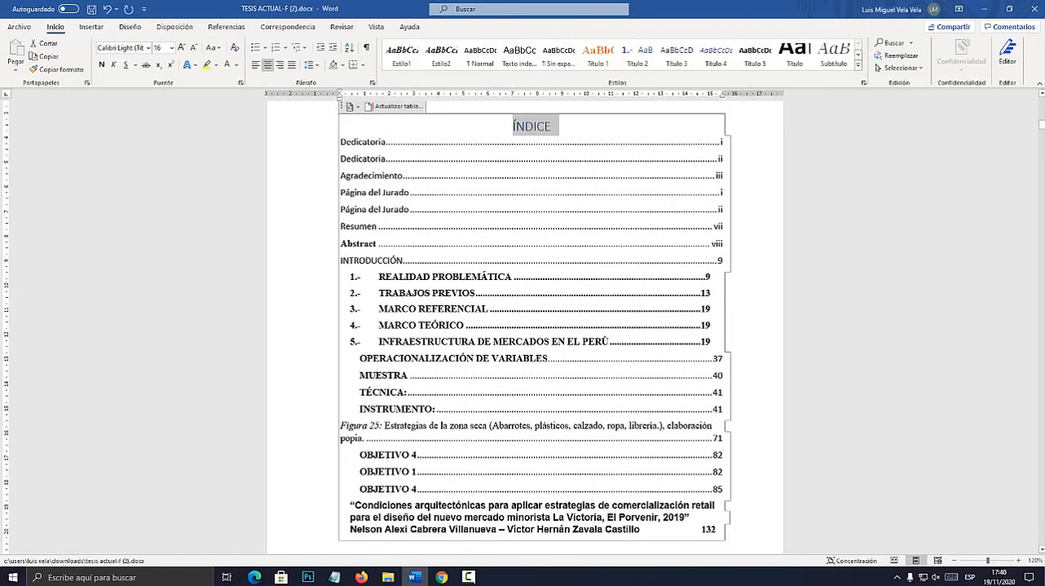
Examine the entries of the generated index, from the figure and objective lines back up to the first-level headings.
scroll(371, 369, "down", 1)
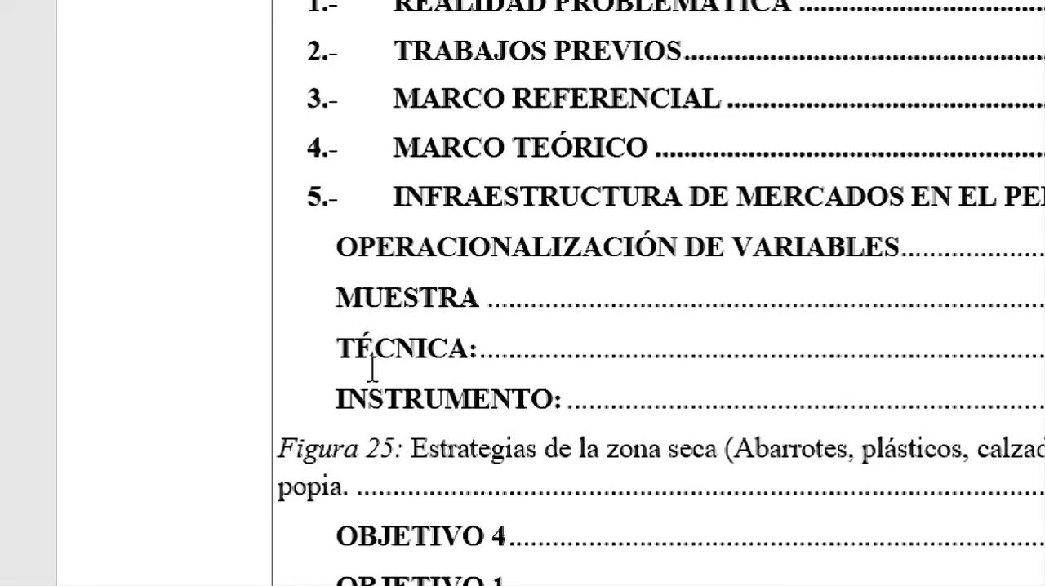
triple_click(290, 435)
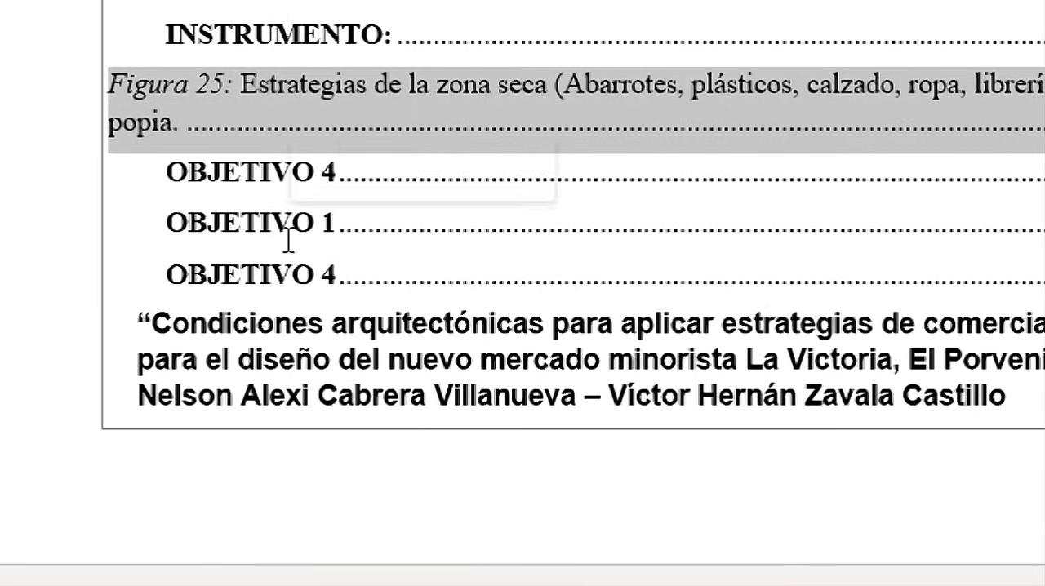
left_click(338, 360, "shift")
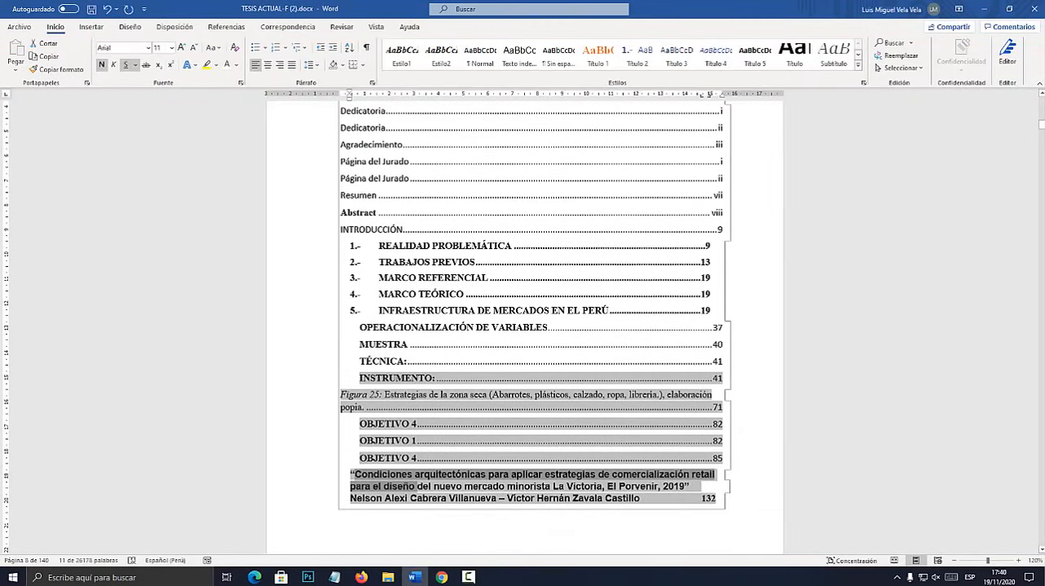
left_click(564, 497)
scroll(564, 498, "down", 3)
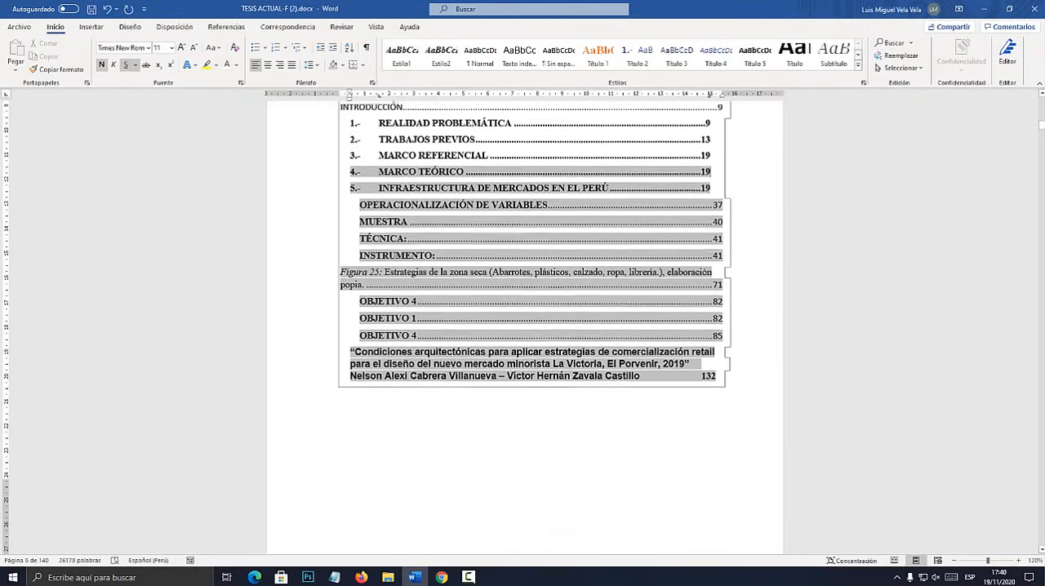
scroll(531, 326, "up", 6)
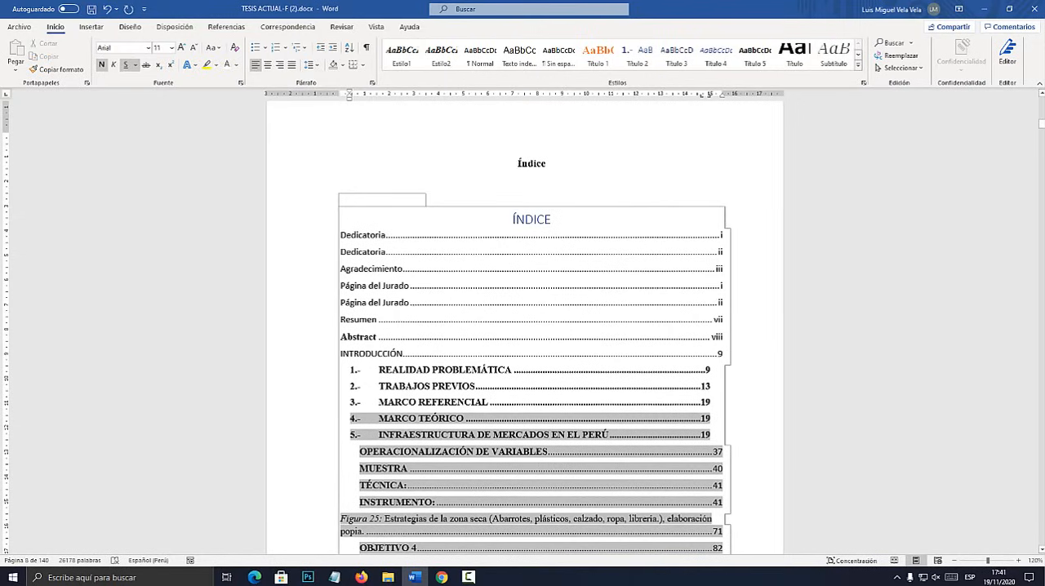
left_click_drag(341, 236, 613, 237)
left_click(530, 270)
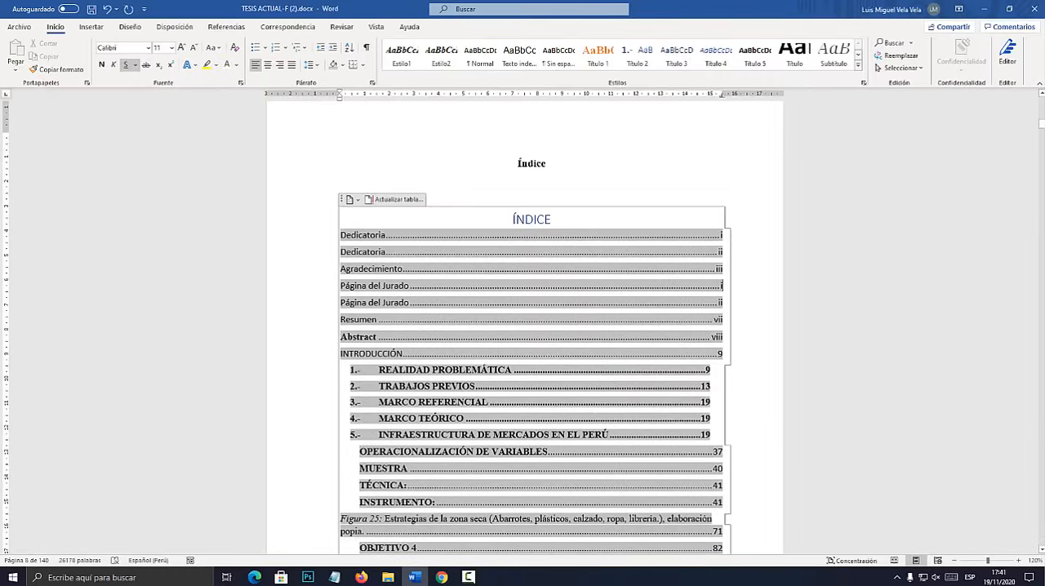
Show the navigation pane with the document's headings and switch the thesis to Esquema view.
scroll(530, 326, "down", 1)
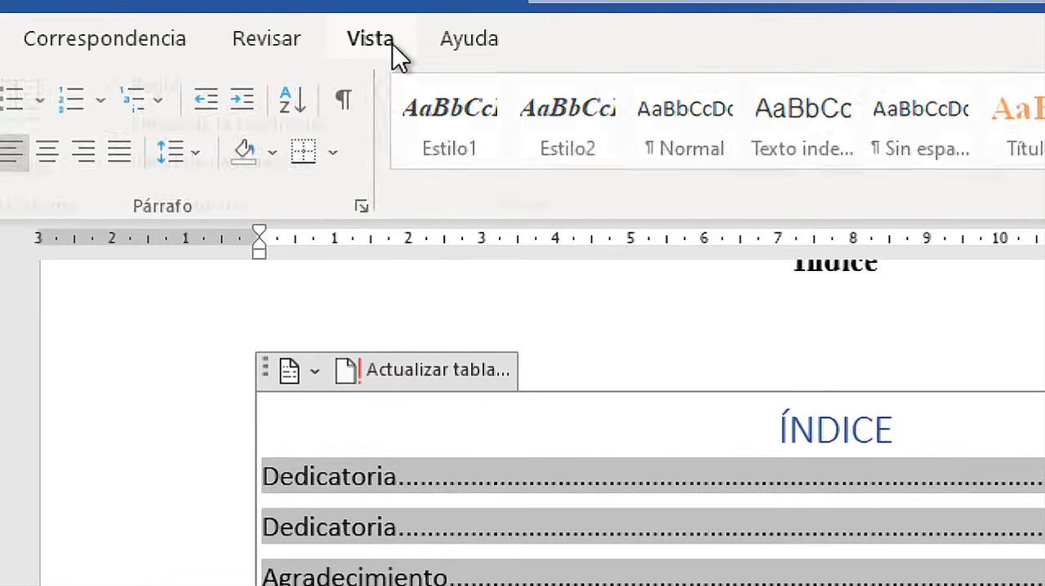
left_click(382, 27)
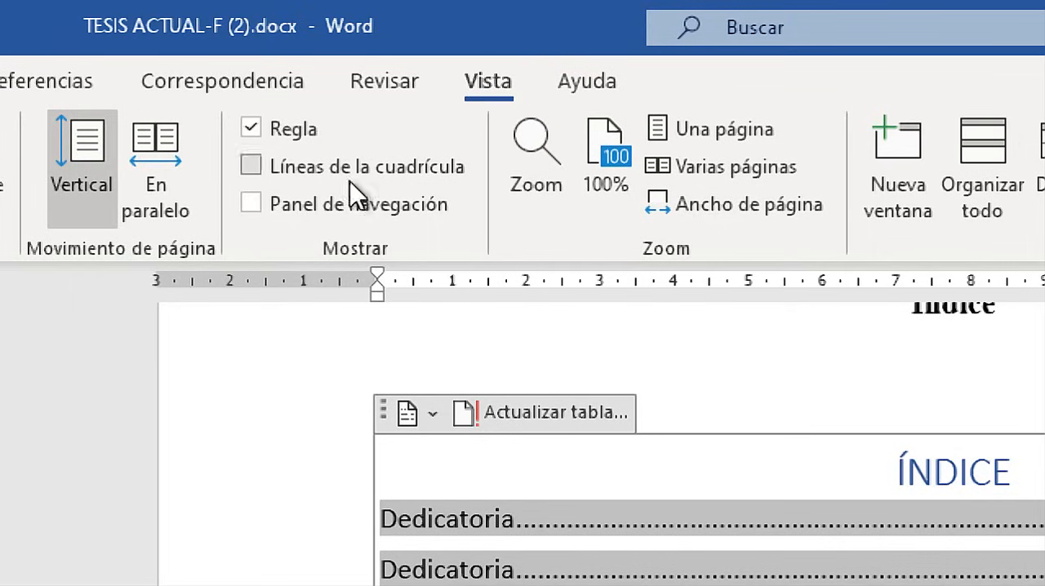
left_click(286, 206)
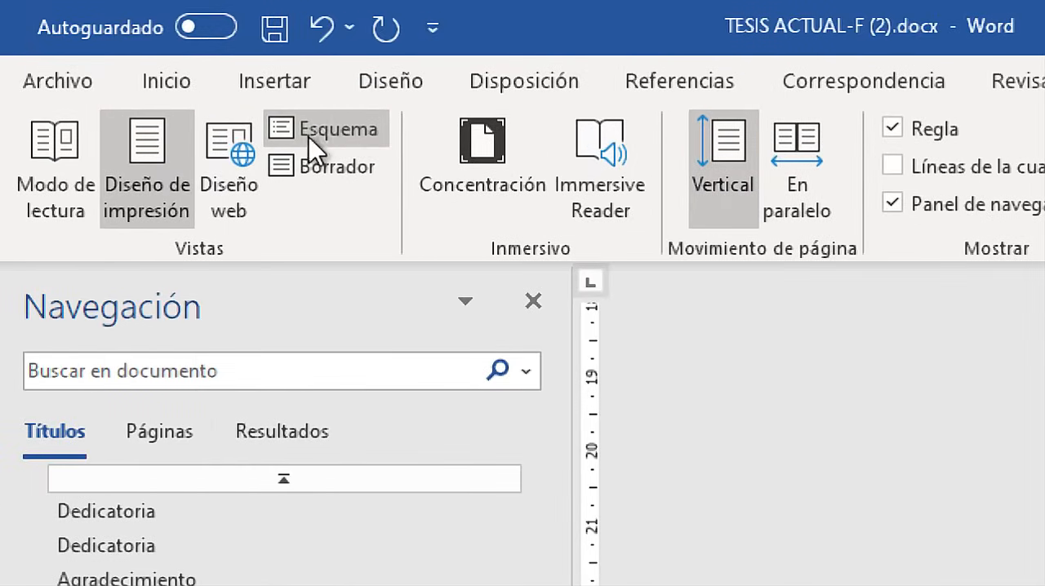
left_click(320, 130)
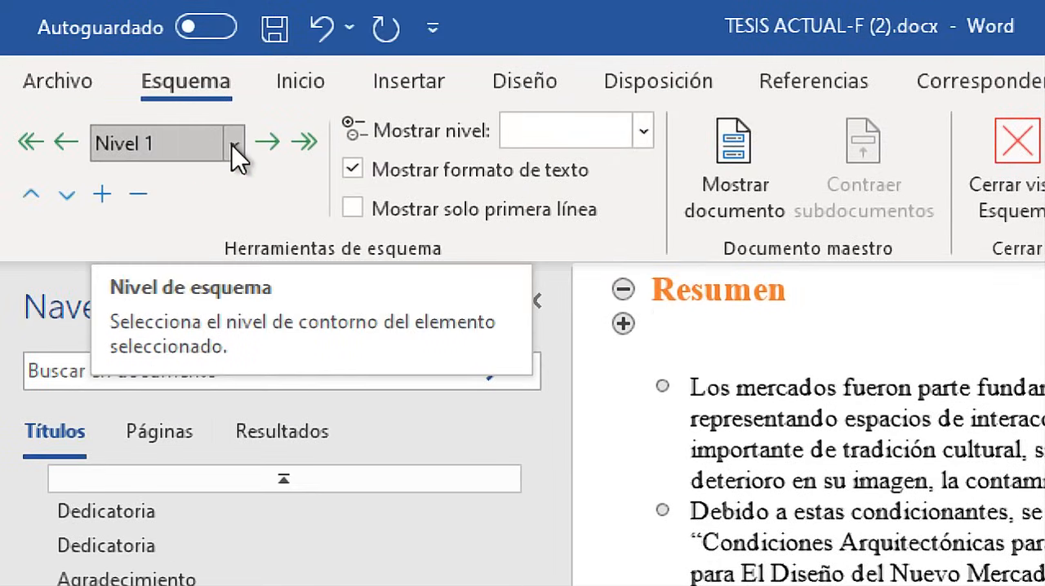
Review the available outline levels for the blank heading below "Resumen" and the "NIVEL 1 (TÍTULO 1)" line in Notepad.
left_click(232, 144)
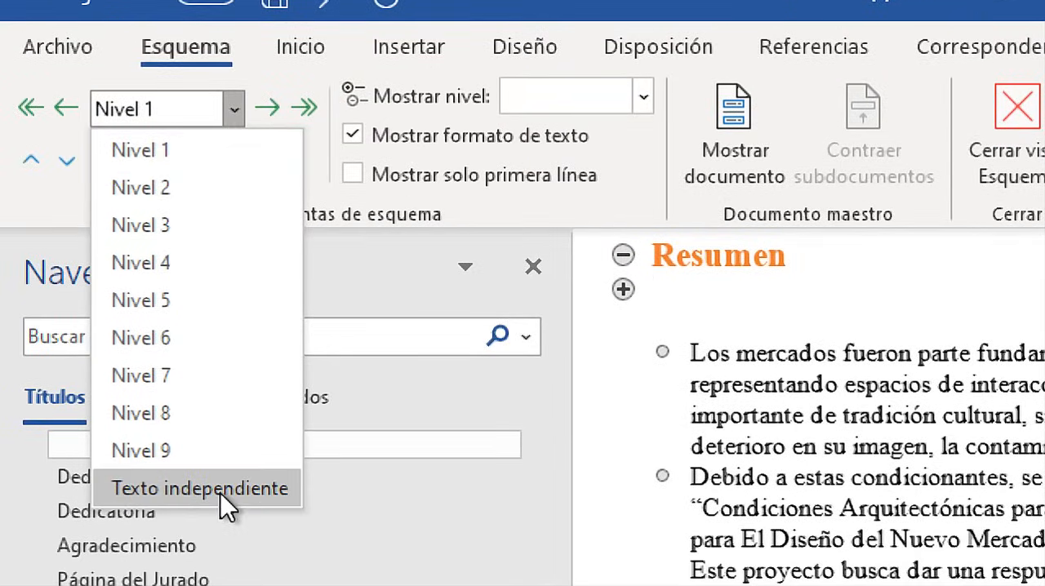
left_click(699, 283)
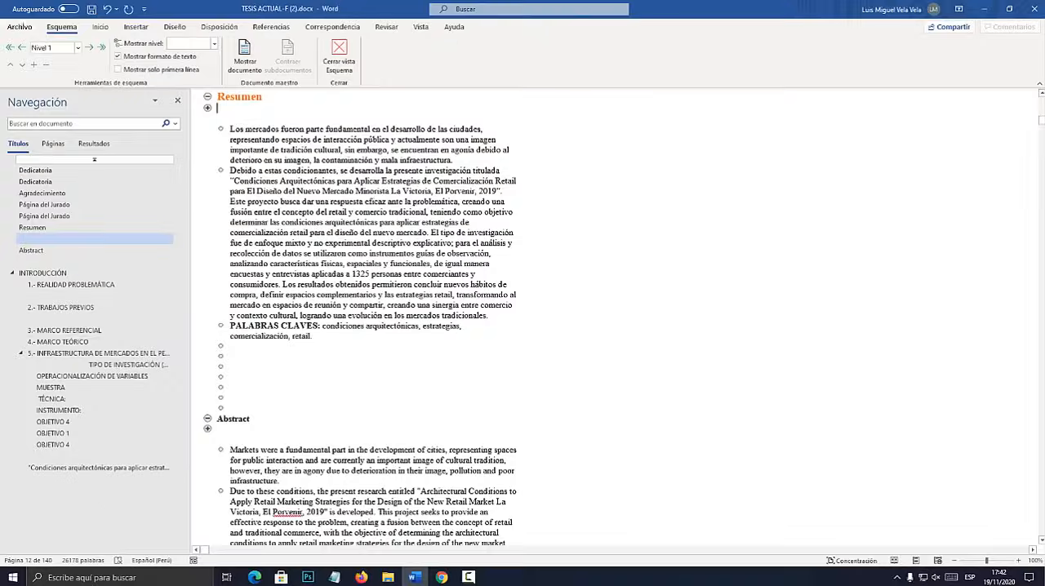
left_click(334, 577)
left_click(464, 275)
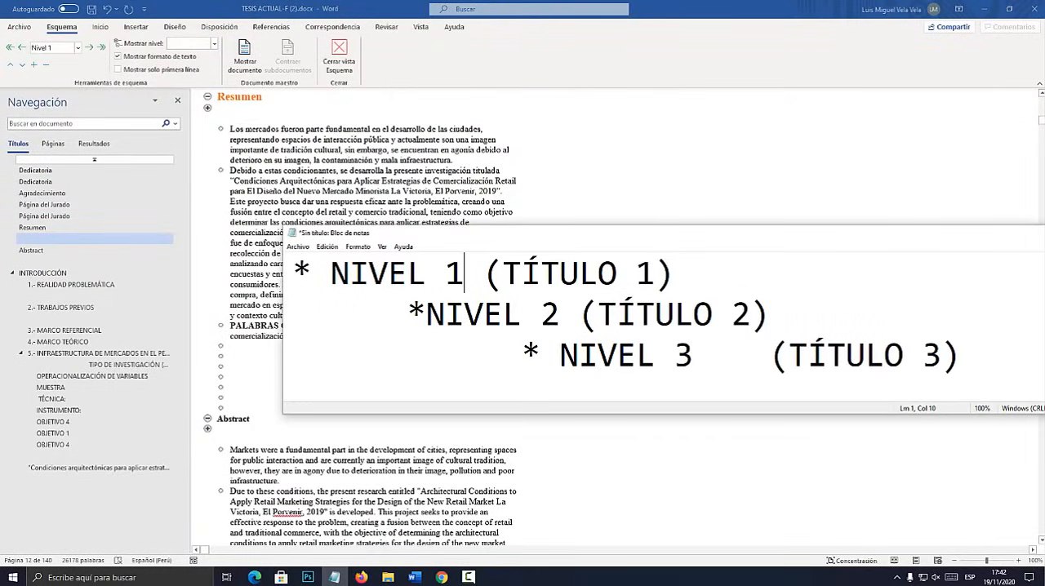
left_click_drag(676, 276, 294, 275)
In the Word outline, set the blank level 1 line directly below "Resumen" to Texto independiente.
left_click(218, 108)
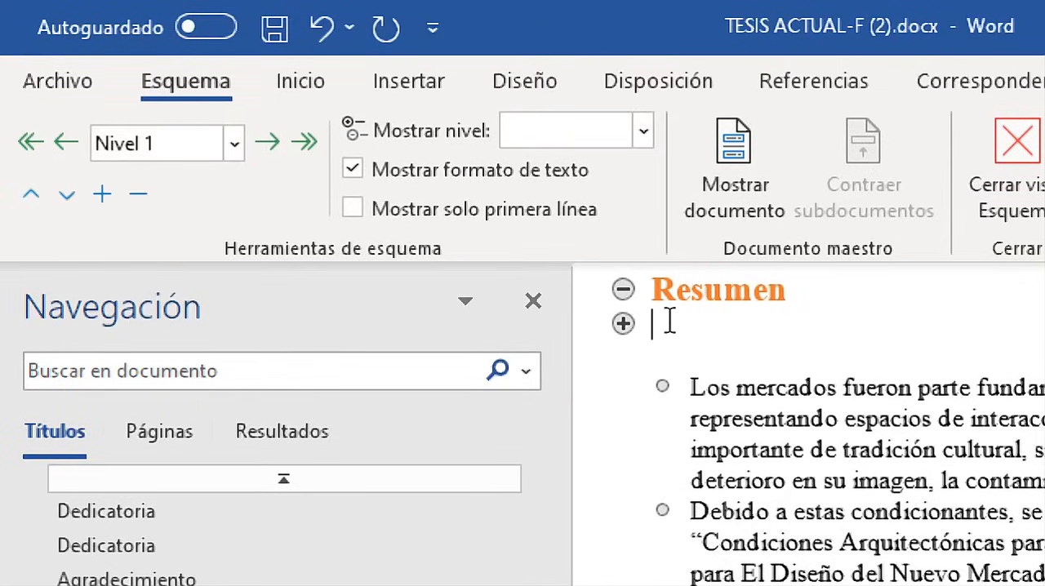
left_click(235, 149)
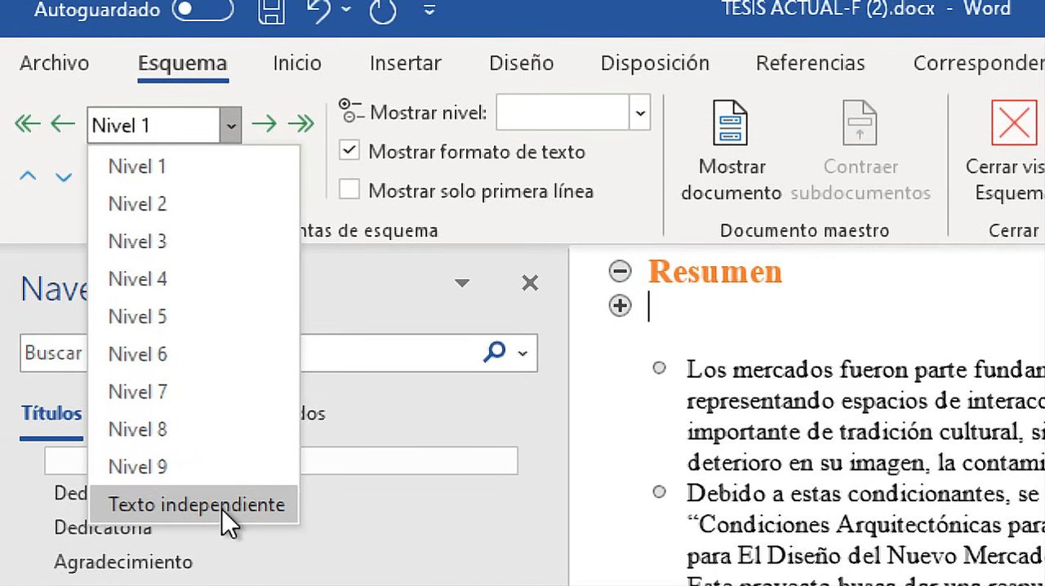
left_click(223, 509)
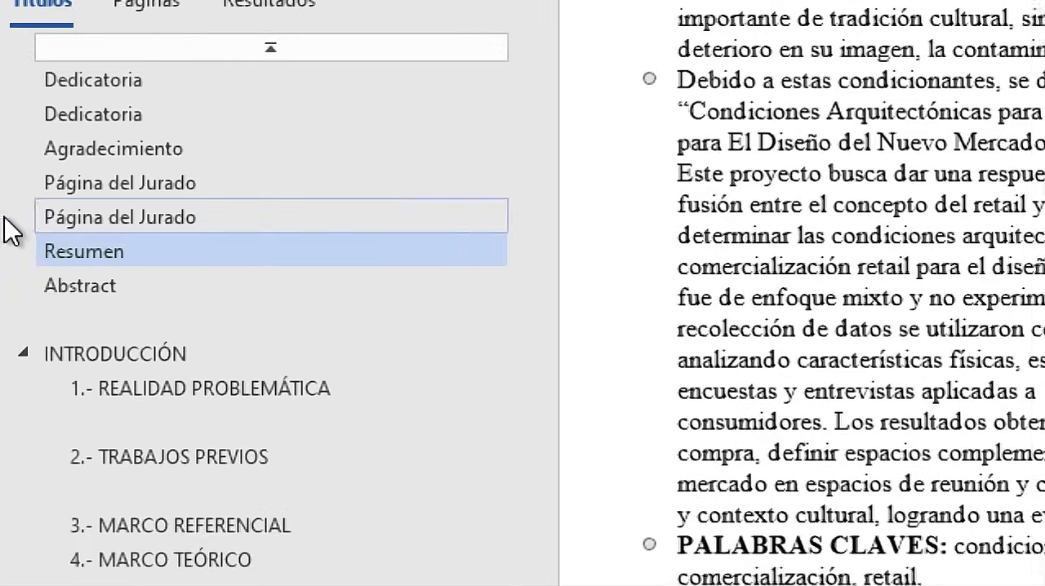
Set the blank level 1 line directly below "Abstract" to Texto independiente.
left_click(35, 251)
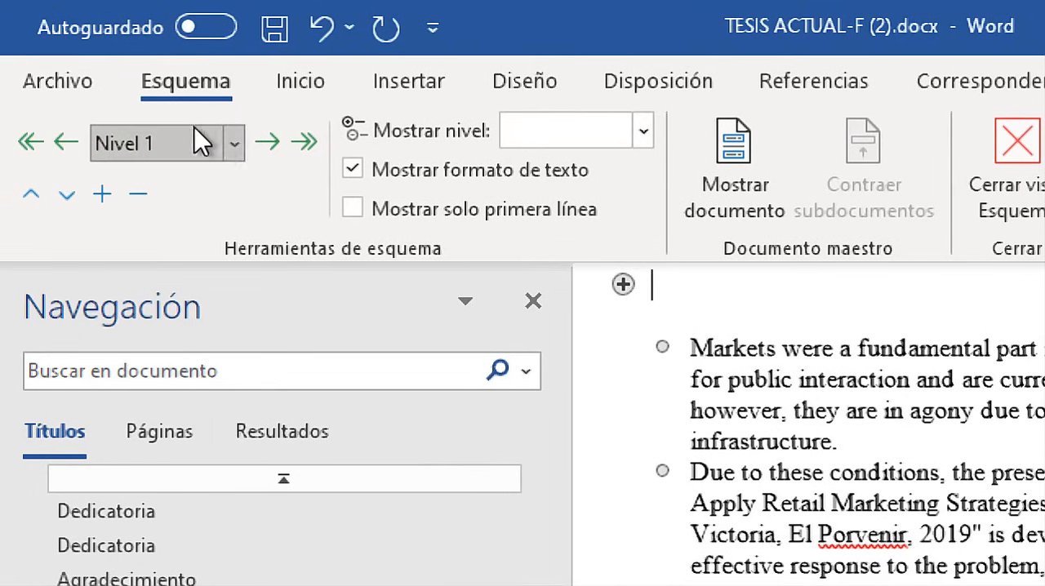
left_click(31, 73)
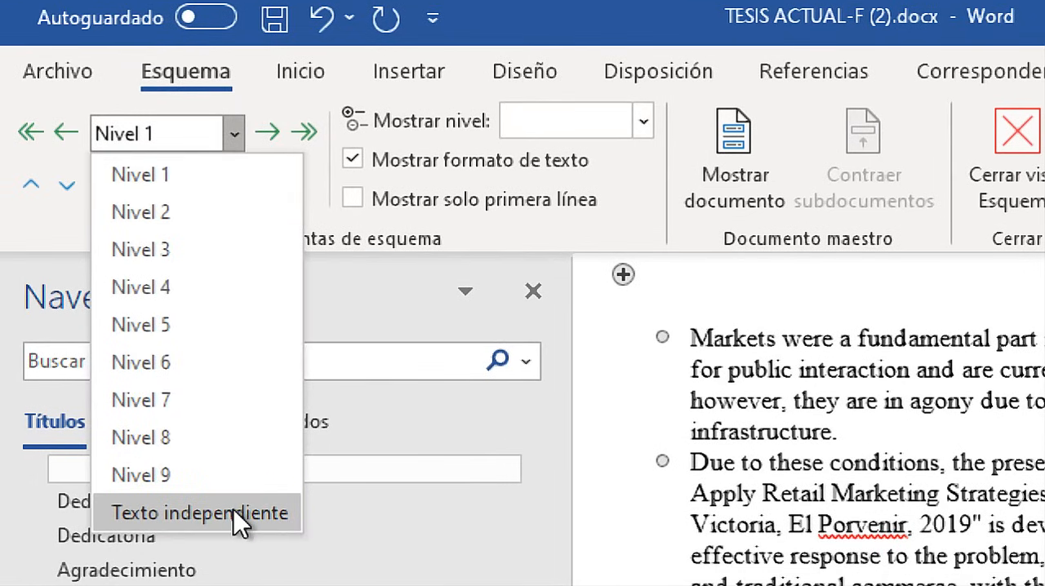
left_click(234, 509)
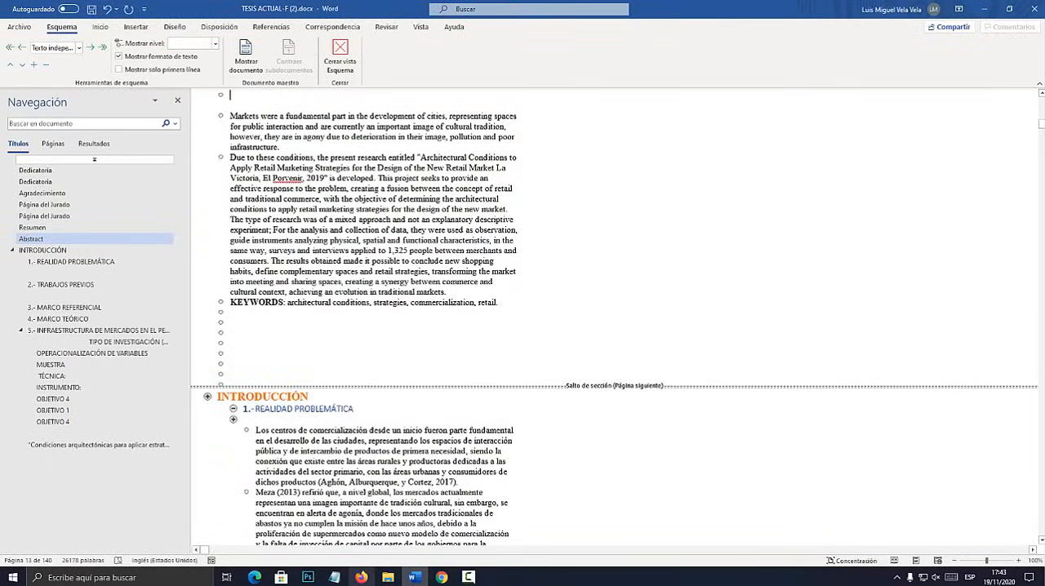
Check the "NIVEL 2 (TÍTULO 2)" line in Notepad and return to the Word outline.
key("alt+Tab")
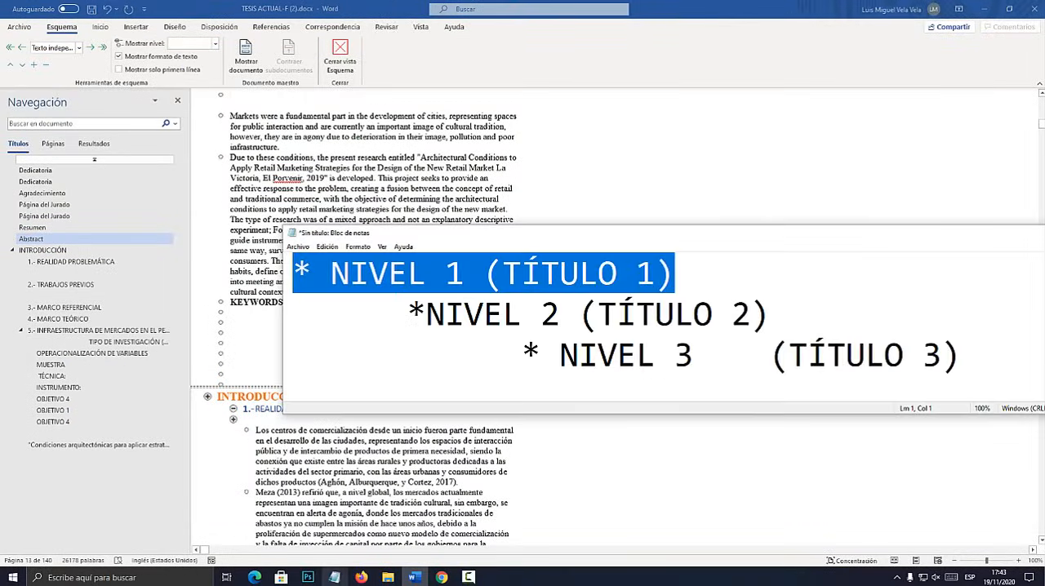
left_click(541, 315)
key("alt+Tab")
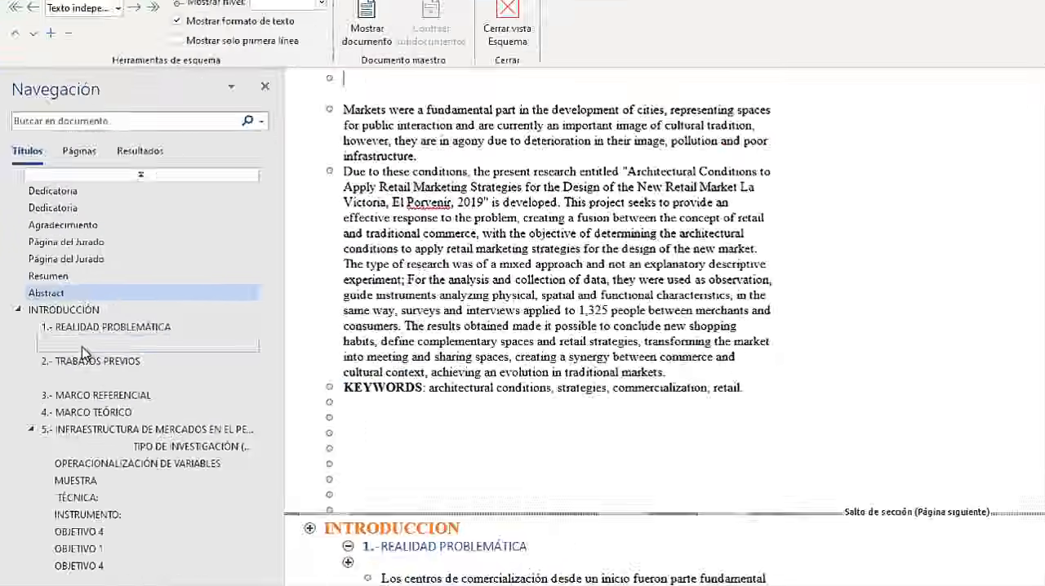
Set the blank level 2 headings below "REALIDAD PROBLEMÁTICA" and "TRABAJOS PREVIOS" to Texto independiente.
left_click(54, 272)
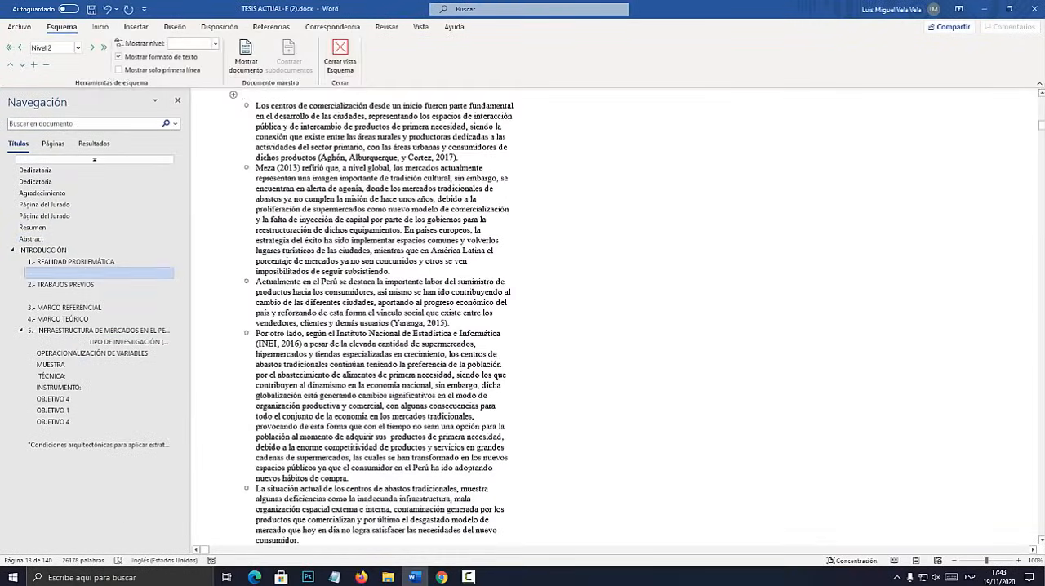
left_click(53, 48)
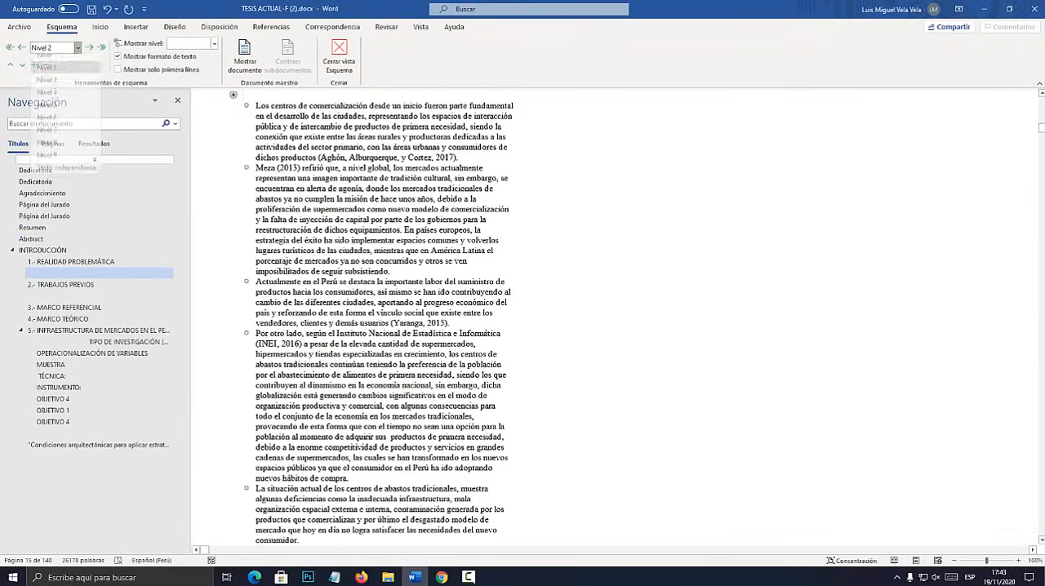
left_click(53, 175)
left_click(65, 285)
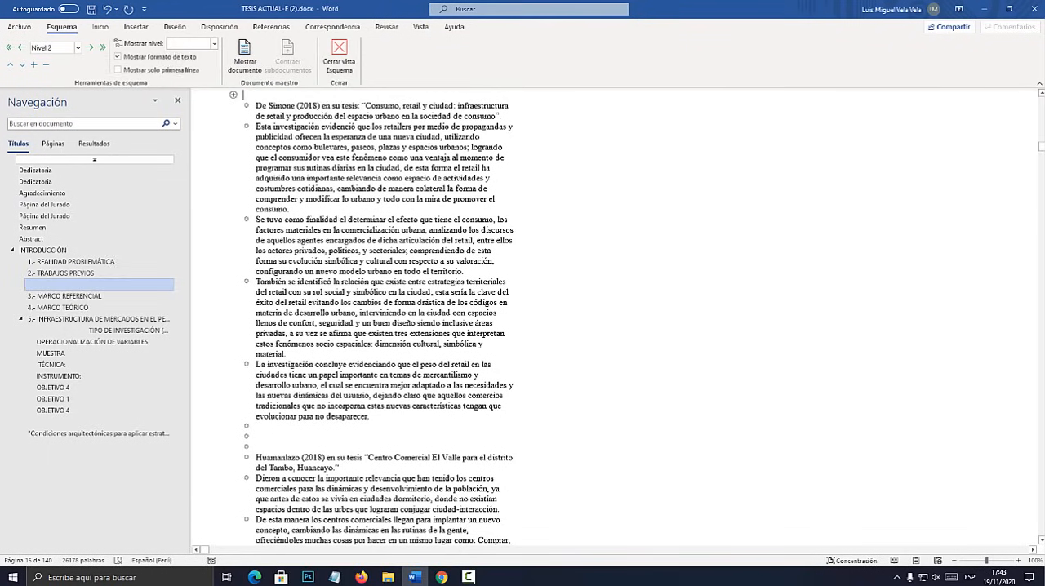
left_click(77, 47)
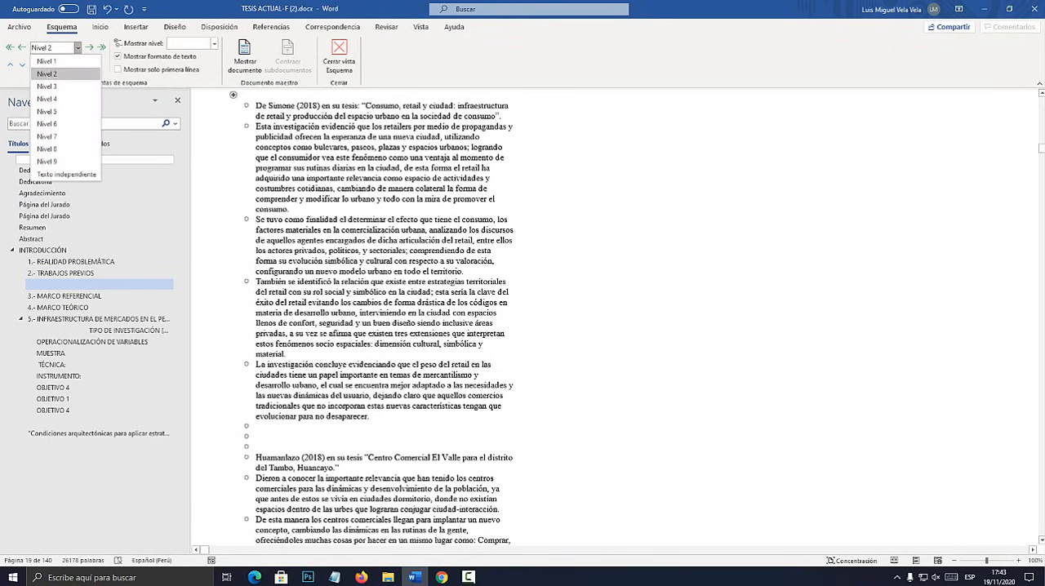
left_click(66, 174)
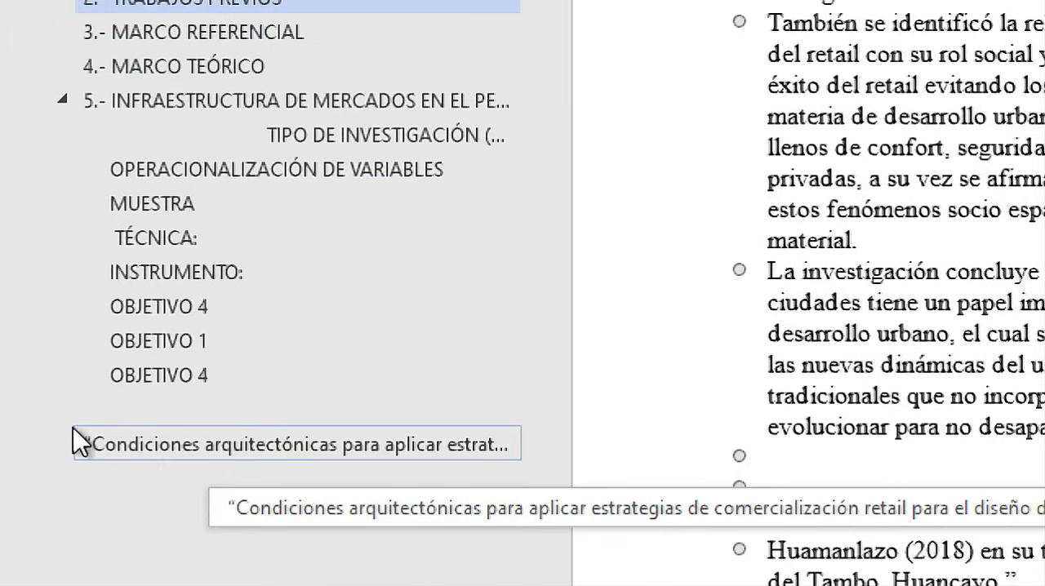
Set the "Condiciones arquitectónicas para aplicar estrategias..." heading near the end of the document to Texto independiente.
left_click(252, 447)
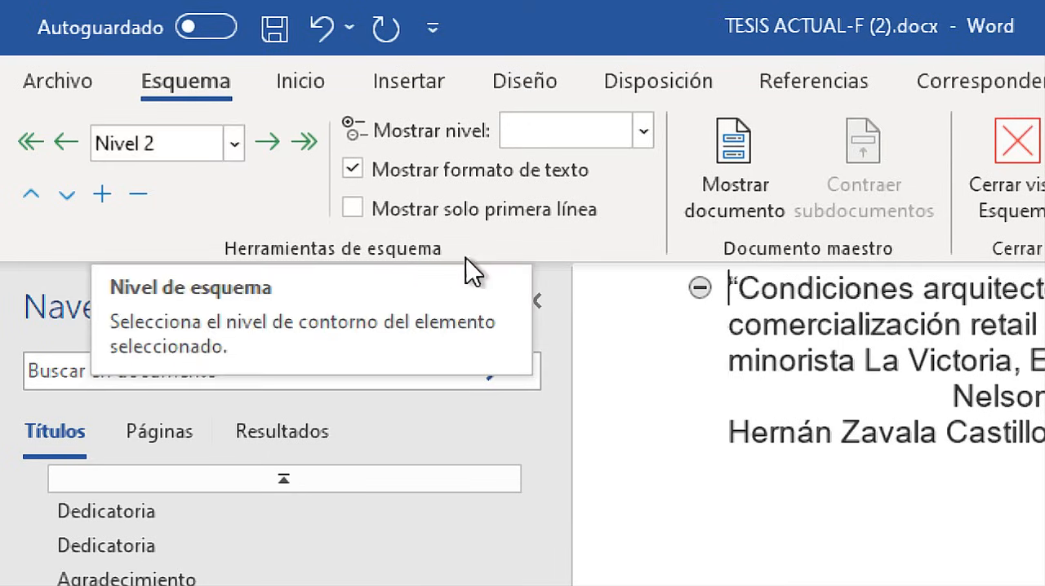
left_click(230, 146)
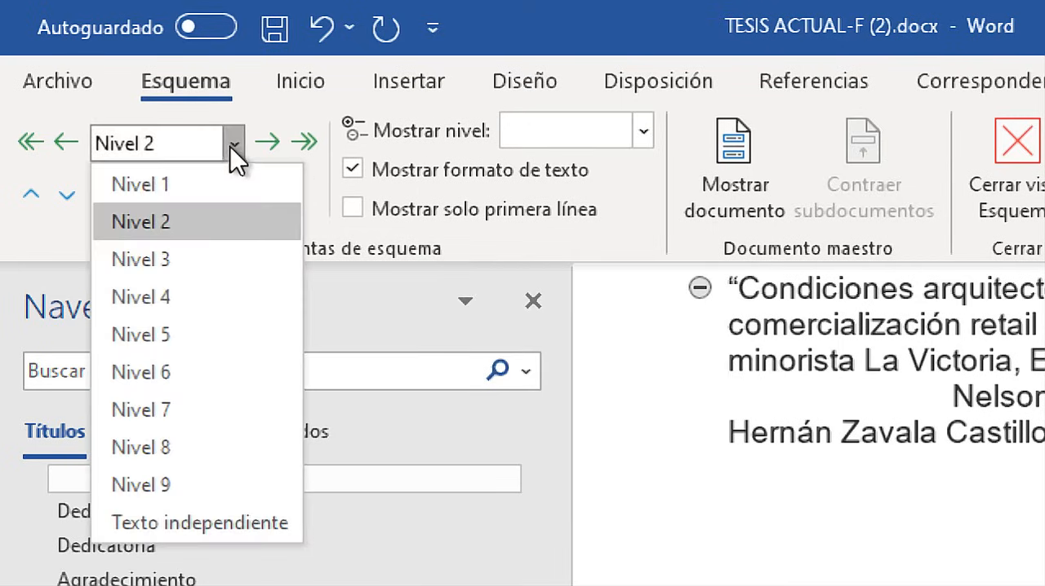
left_click(181, 514)
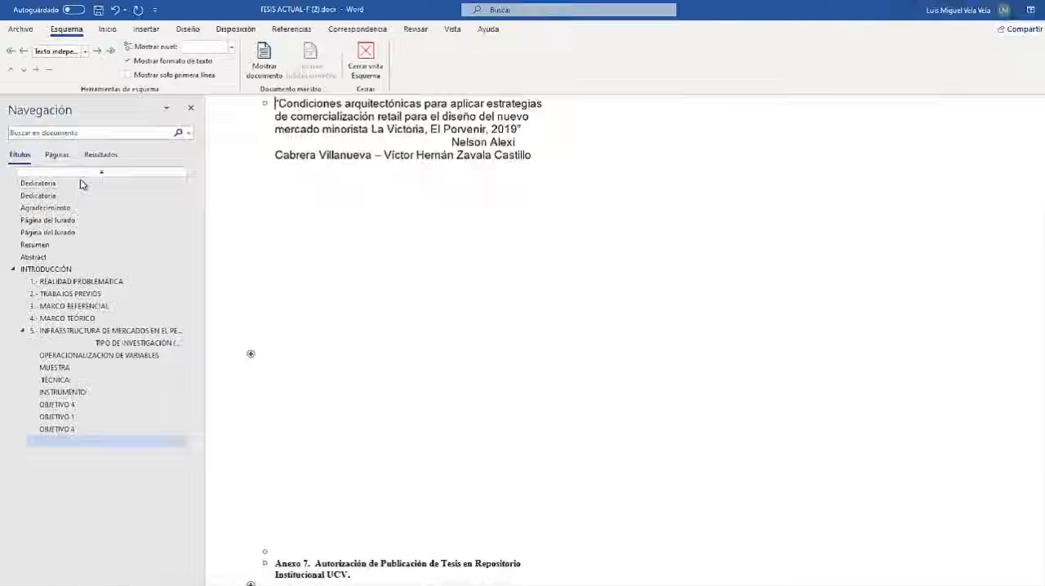
Set the blank level 2 headings above the "ACTA DE APROBACIÓN DE ORIGINALIDAD DE TESIS" form and above Anexo 7 to Texto independiente.
left_click(90, 421)
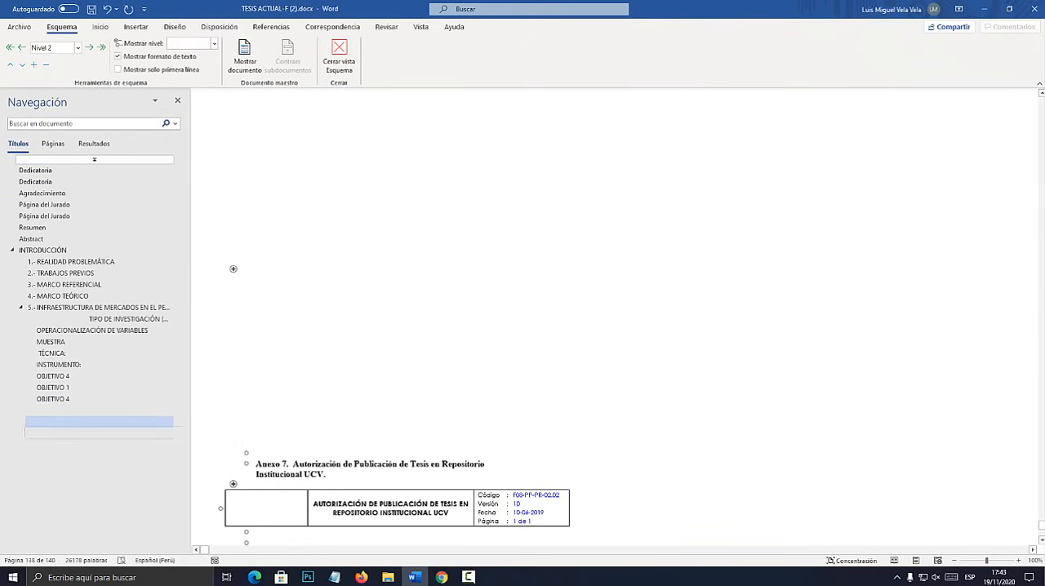
left_click(90, 410)
left_click(79, 48)
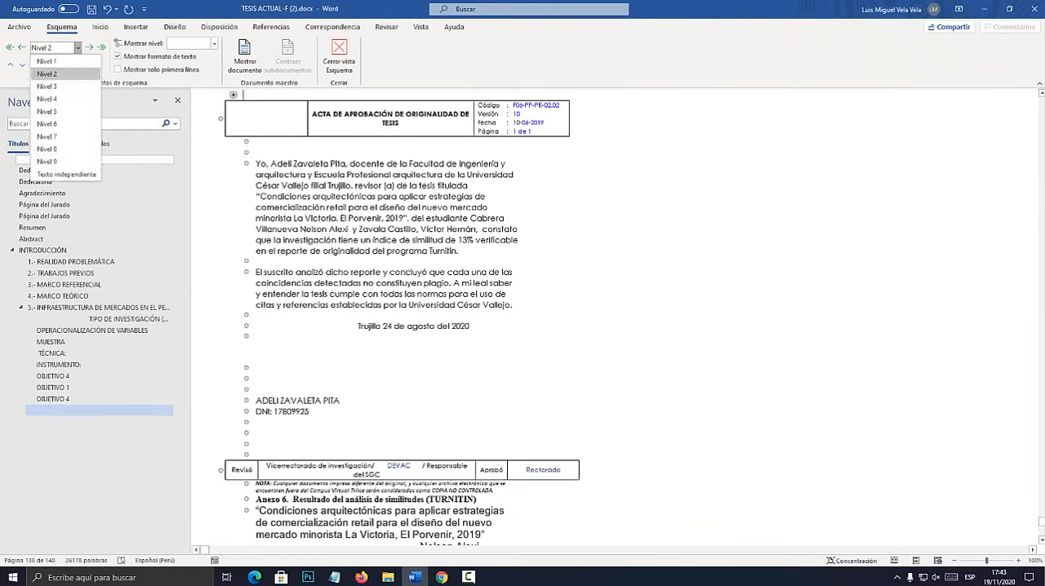
left_click(57, 148)
left_click(90, 410)
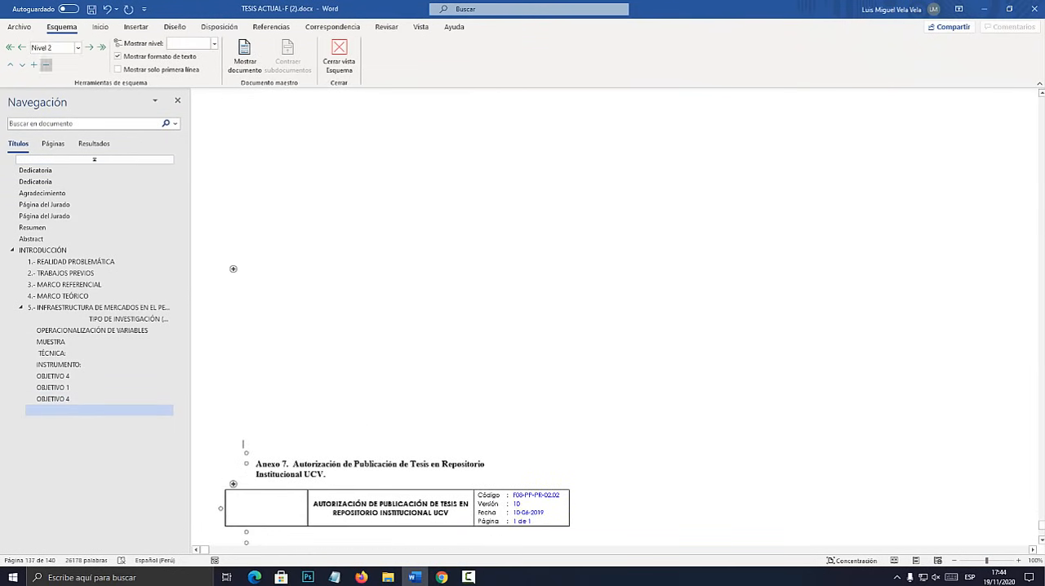
left_click(78, 48)
left_click(57, 174)
Set the blank headings above the "AUTORIZACIÓN DE PUBLICACIÓN DE TESIS" form and the "AUTORIZACIÓN DE LA VERSIÓN FINAL" page to Texto independiente.
left_click(90, 410)
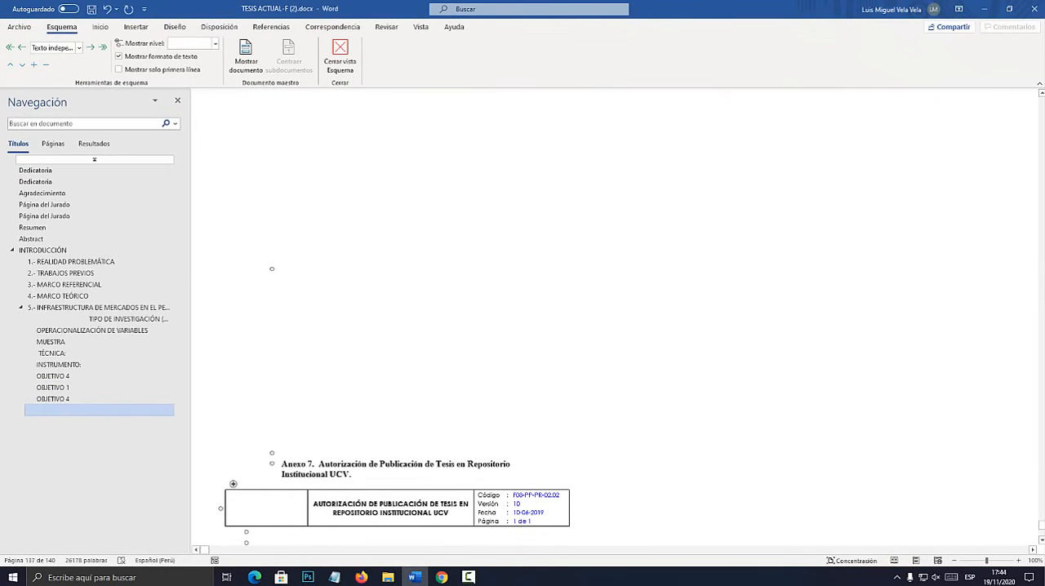
left_click(78, 47)
left_click(57, 85)
left_click(57, 169)
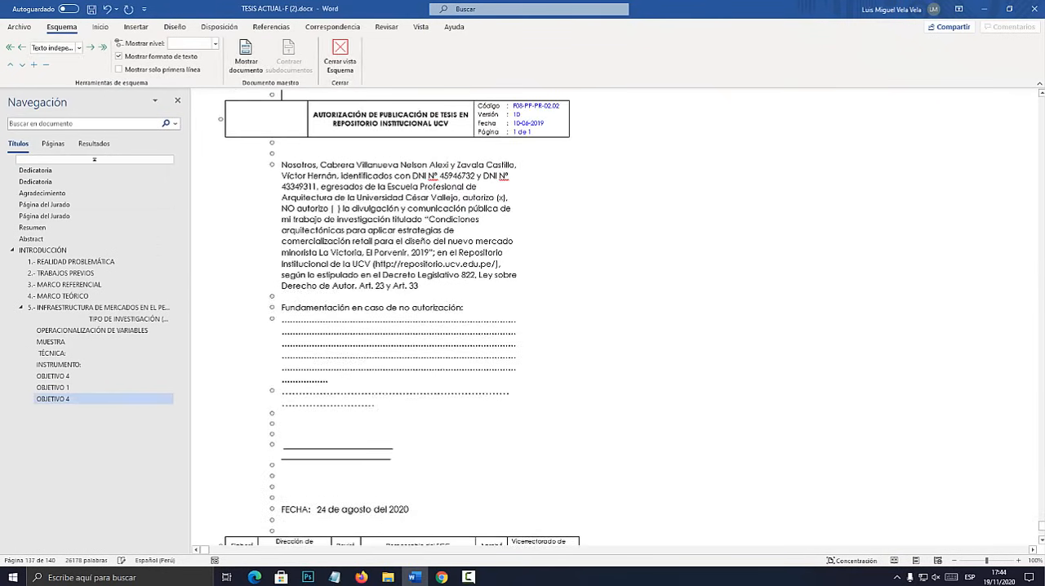
left_click(90, 409)
left_click(78, 47)
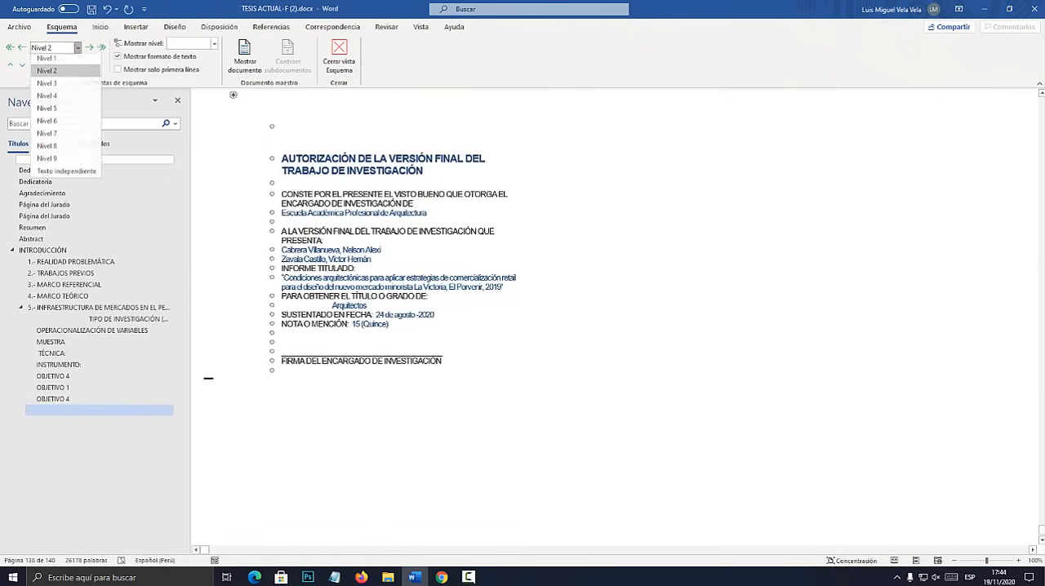
left_click(66, 174)
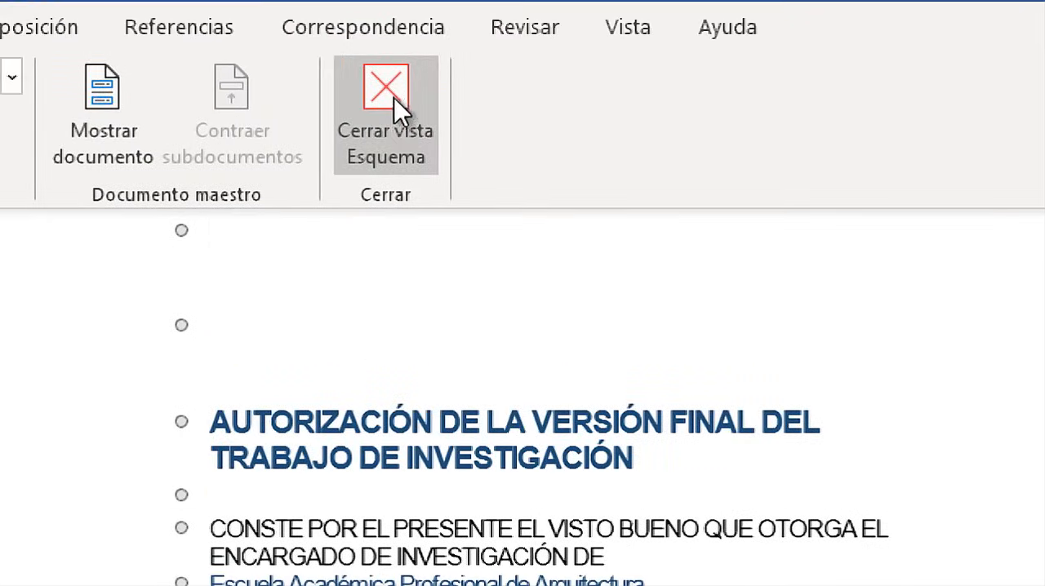
Close the Esquema view and return to the ÍNDICE table of contents near the start of the thesis.
left_click(343, 51)
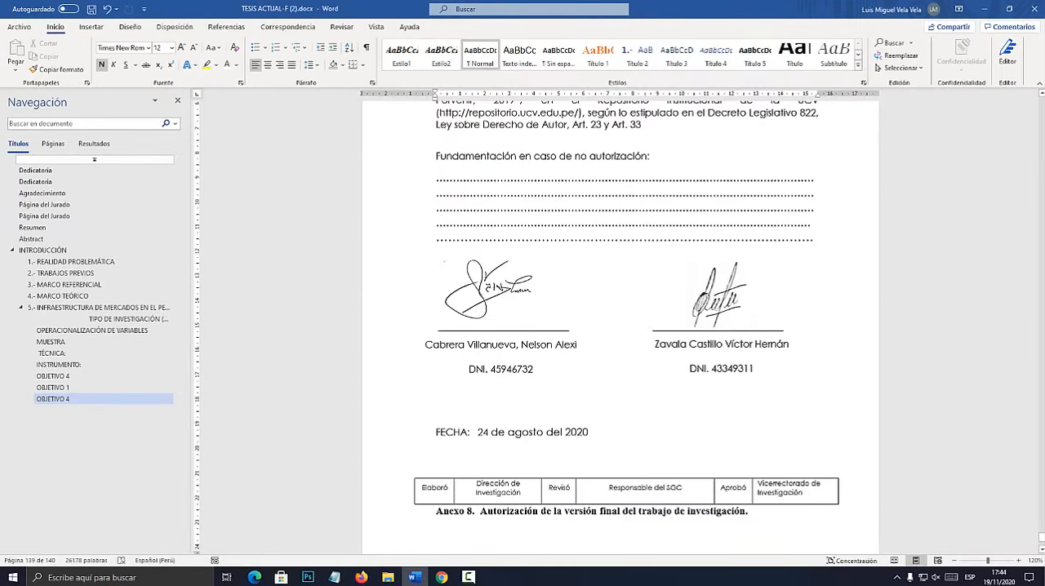
left_click_drag(1041, 537, 1041, 123)
scroll(620, 326, "down", 5)
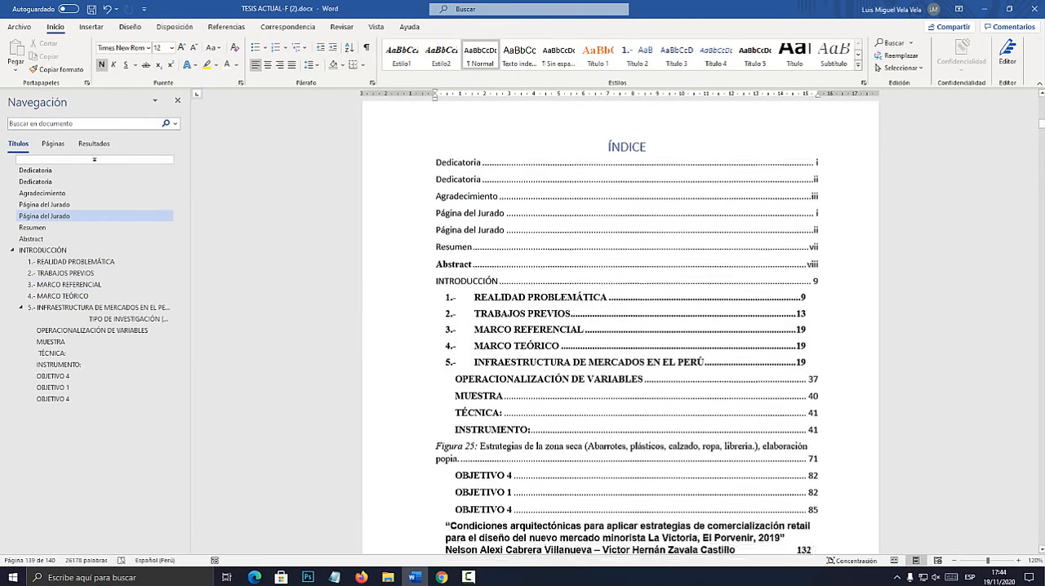
scroll(620, 326, "up", 3)
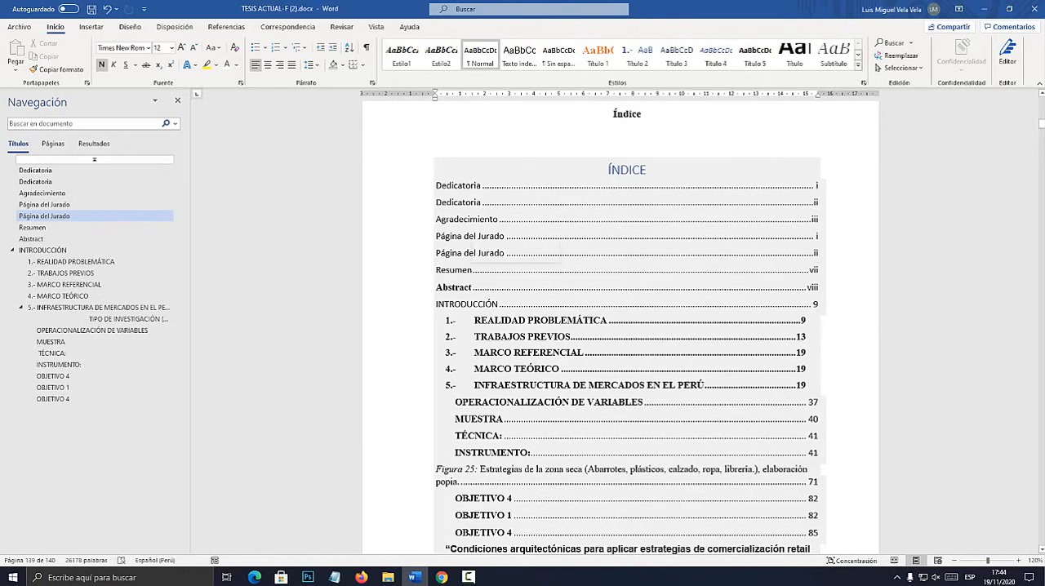
Update the entire ÍNDICE table of contents, including its entries and not only the page numbers.
left_click(483, 209)
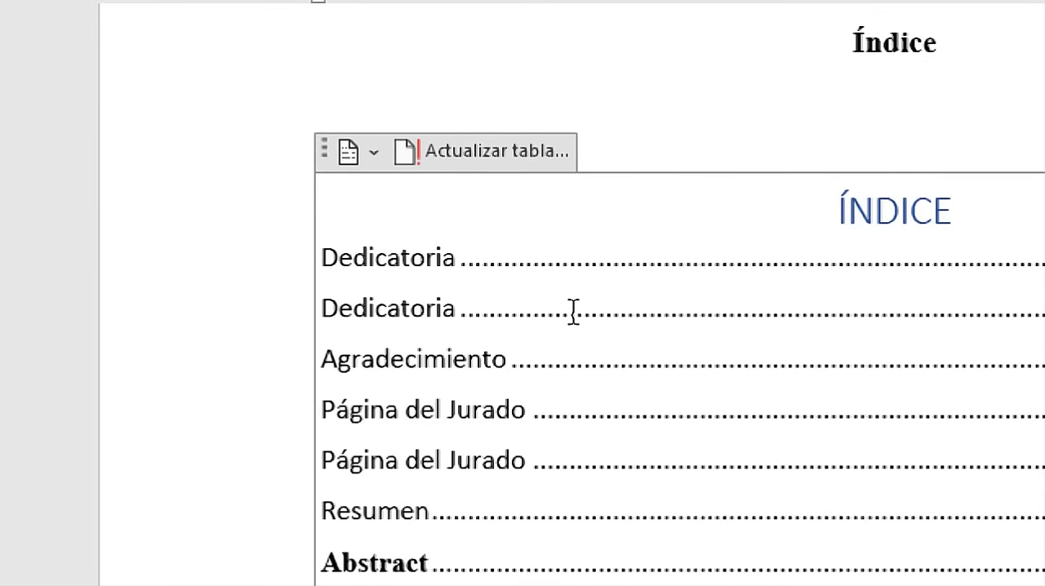
left_click(501, 166)
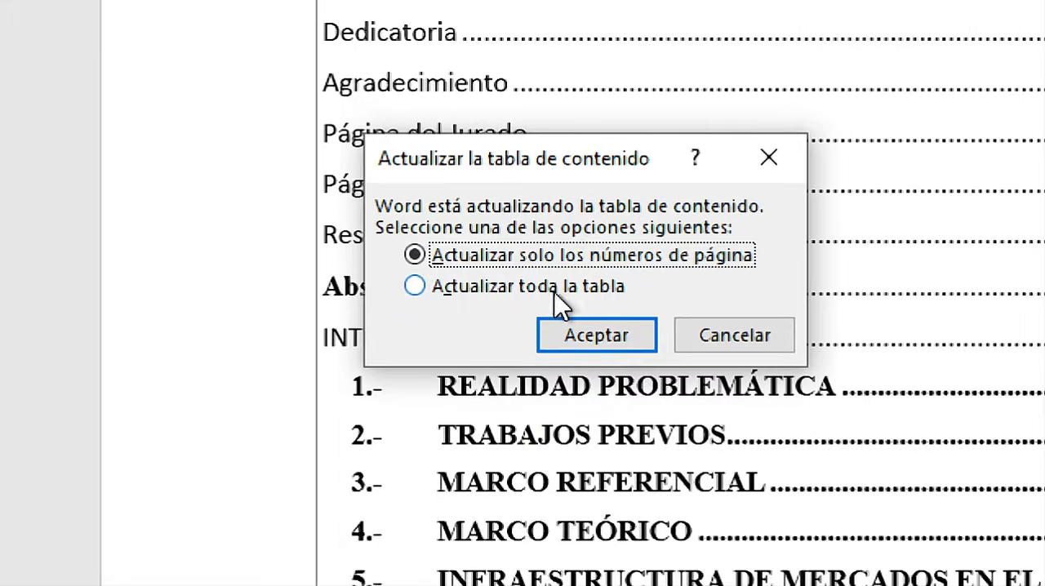
left_click(516, 288)
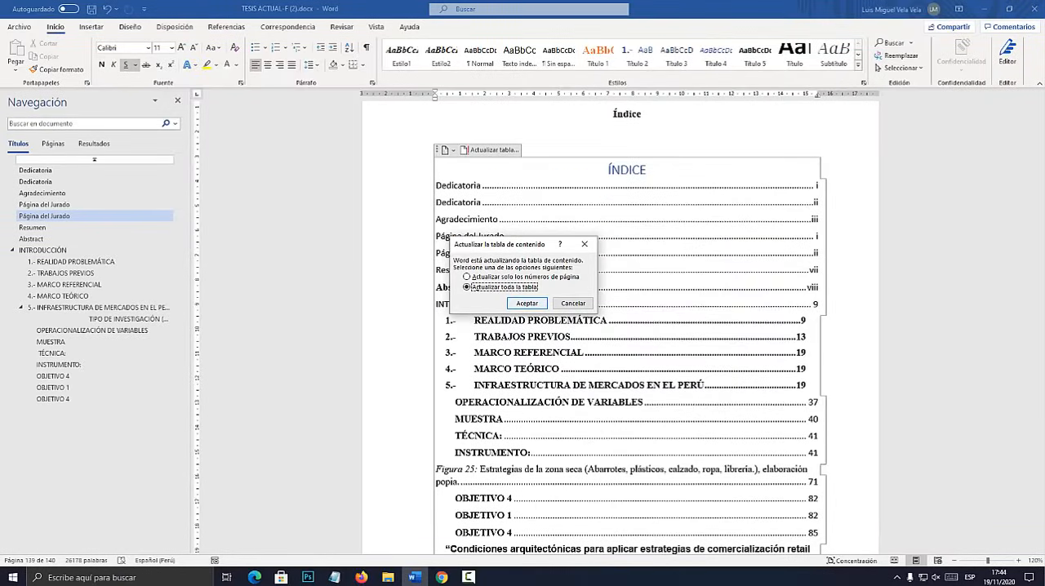
key("Return")
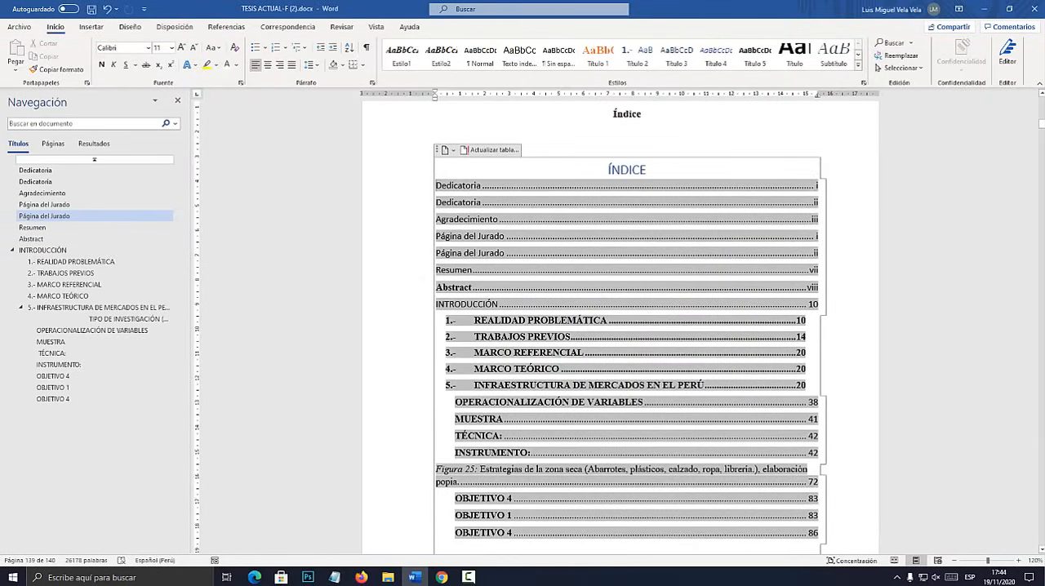
scroll(627, 327, "down", 3)
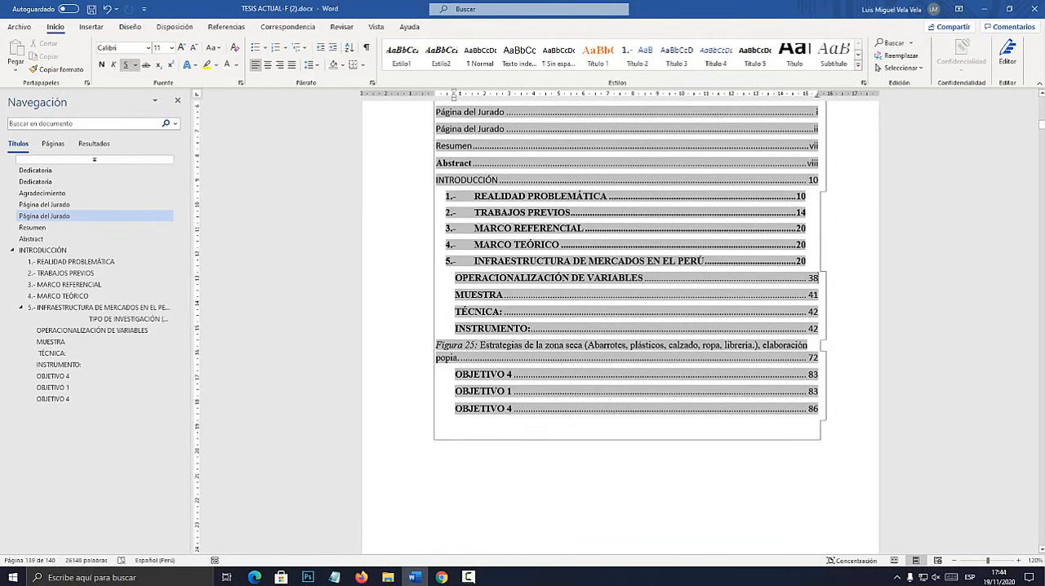
left_click(627, 444)
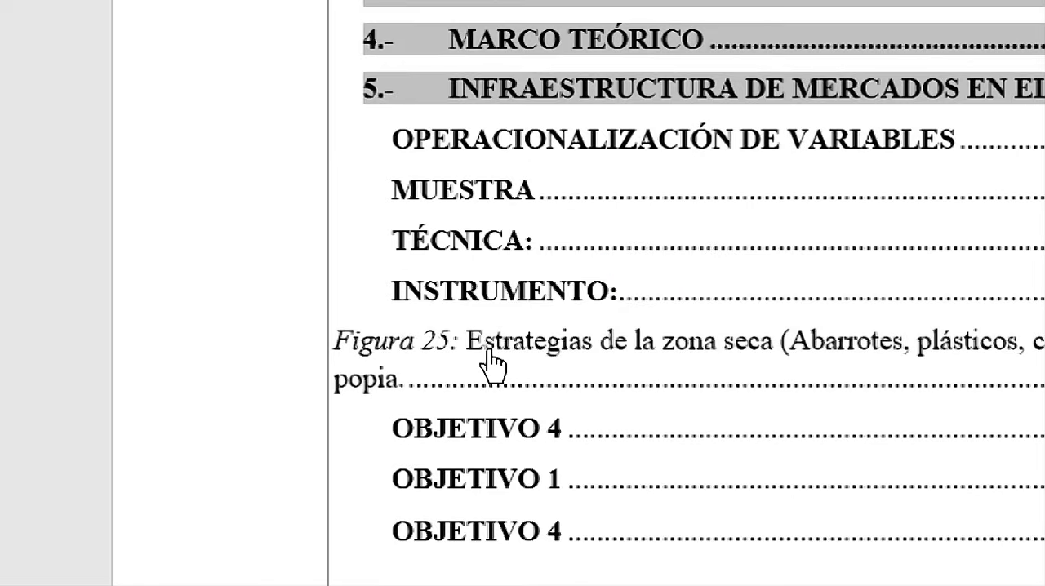
Follow the Figura 25 link from the index and delete the caption text box below the OBJETIVO 1 heading.
left_click(481, 351, "ctrl")
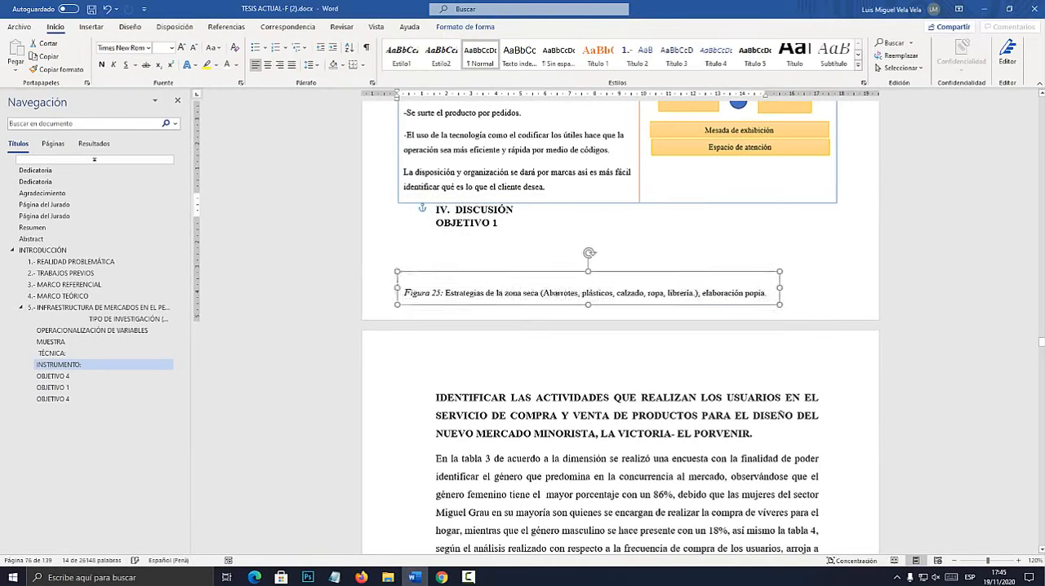
left_click_drag(571, 229, 580, 233)
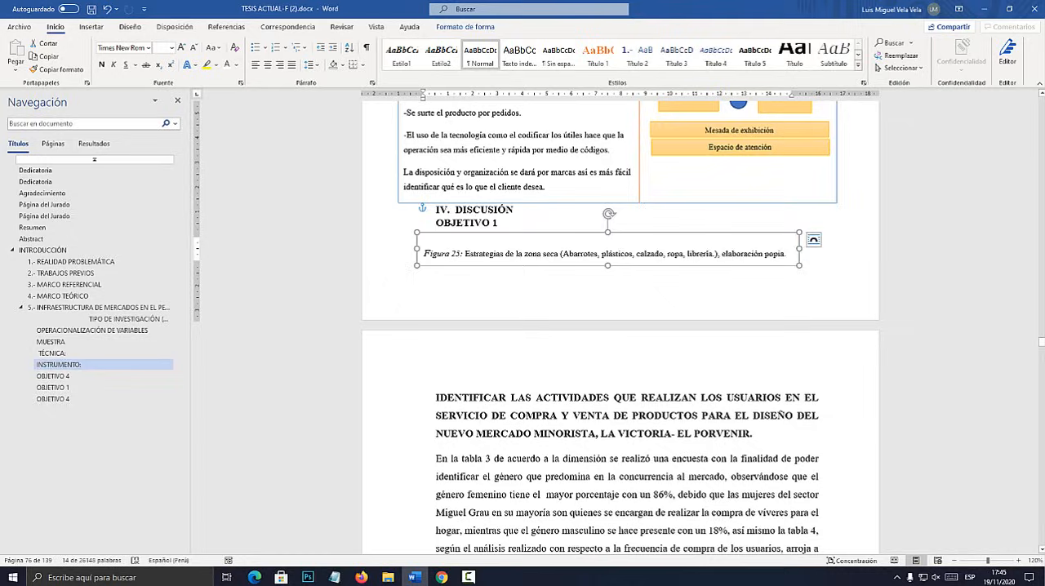
mouse_move(581, 233)
left_mouse_down()
mouse_move(525, 205)
mouse_move(655, 212)
mouse_move(576, 234)
left_mouse_up()
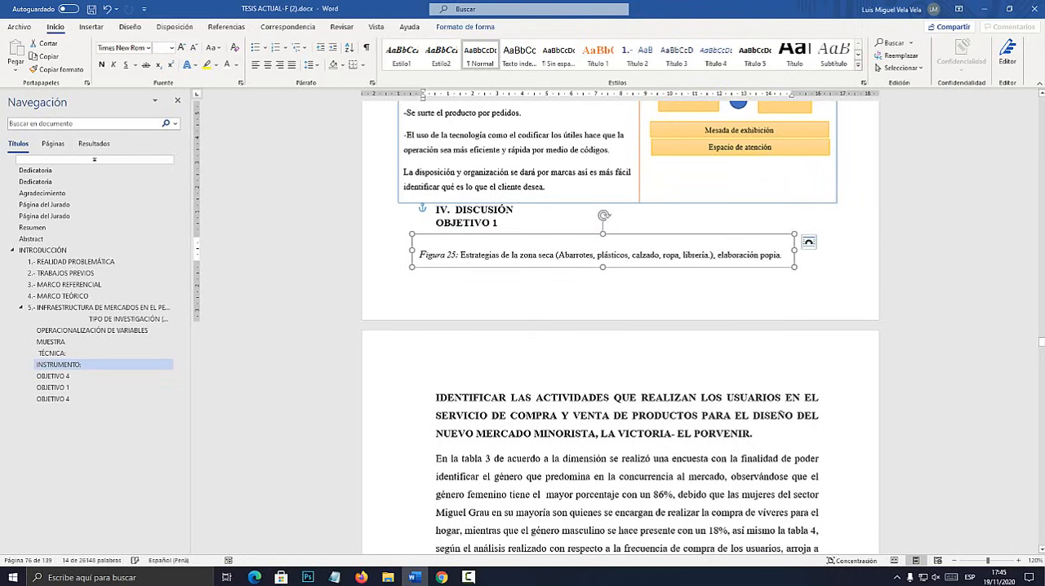
key("Delete")
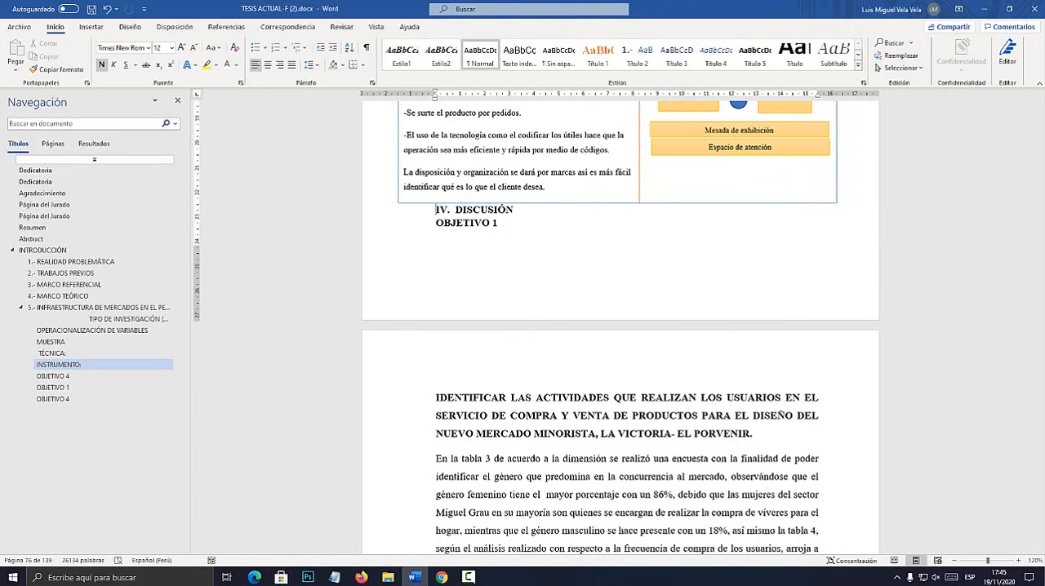
Return to the ÍNDICE page and update the table of contents again so the deleted Figura 25 caption is dropped.
left_click(36, 182)
scroll(642, 423, "down", 20)
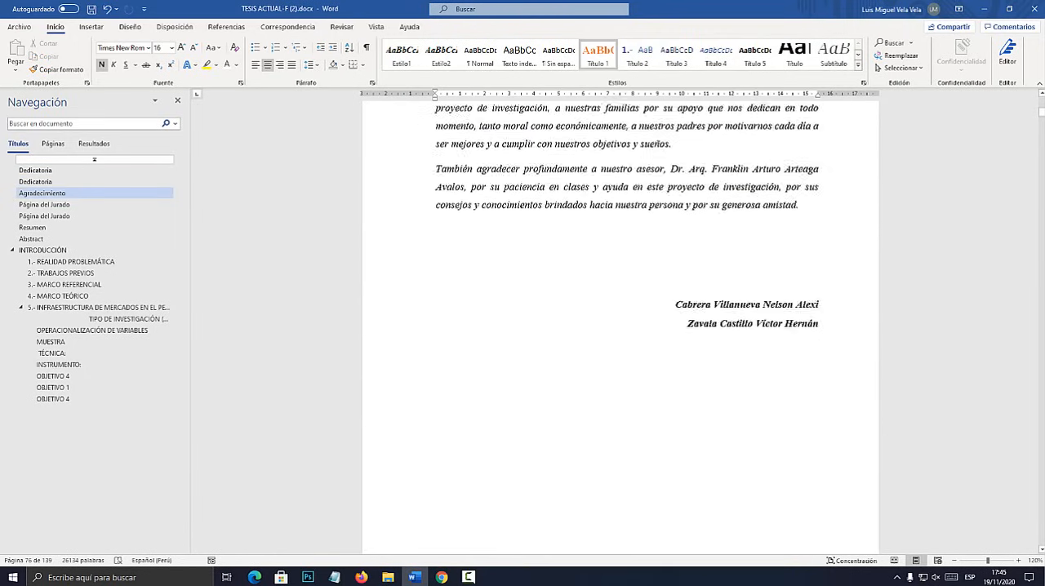
scroll(642, 422, "down", 20)
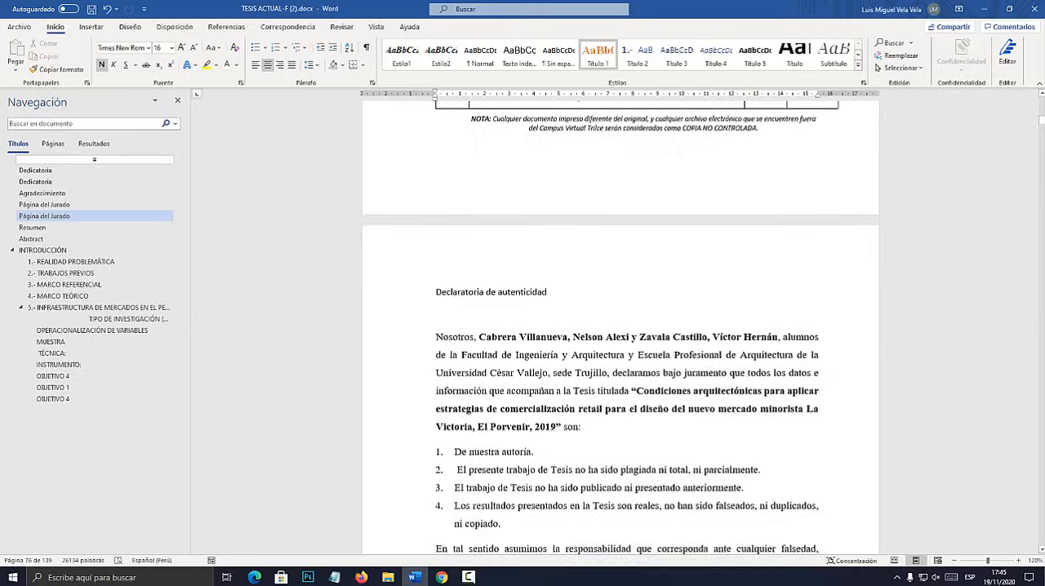
scroll(642, 423, "down", 1)
scroll(642, 423, "up", 4)
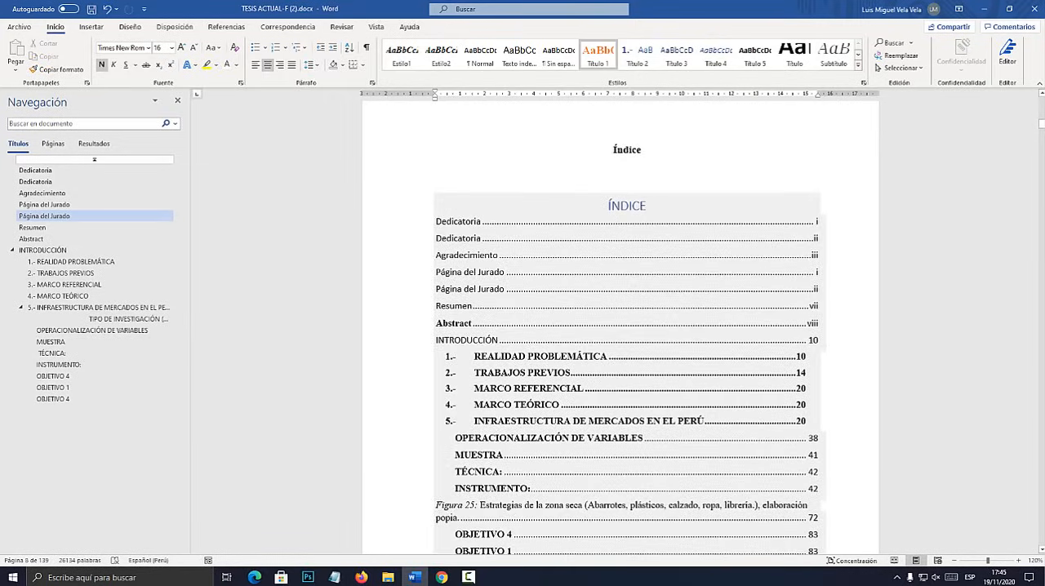
scroll(642, 422, "down", 2)
scroll(643, 423, "up", 2)
left_click(500, 255)
left_click(493, 186)
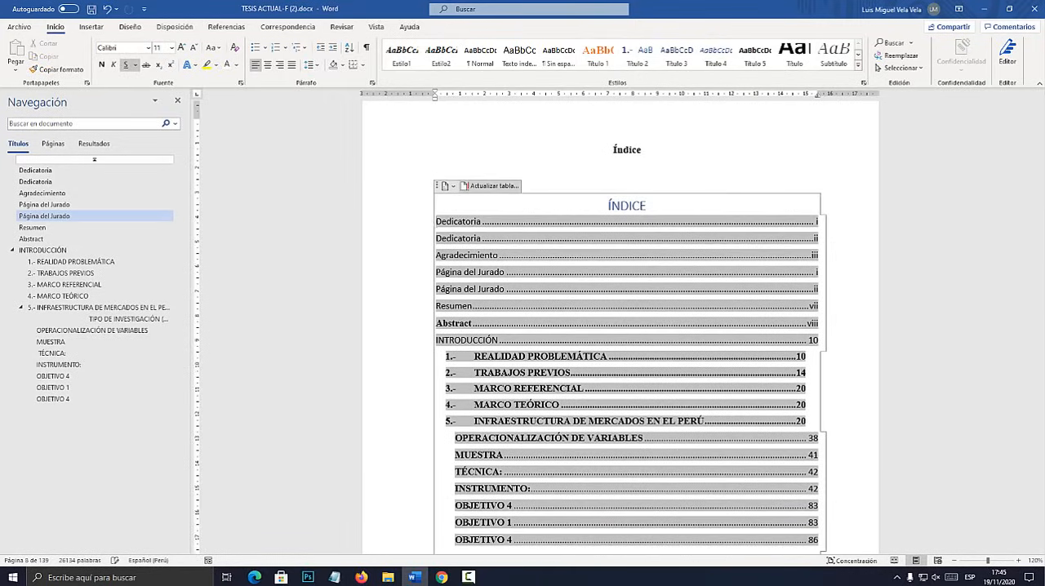
Right-align all the index entries from Dedicatoria to the last OBJETIVO 4 and remove their bold formatting.
scroll(626, 533, "down", 3)
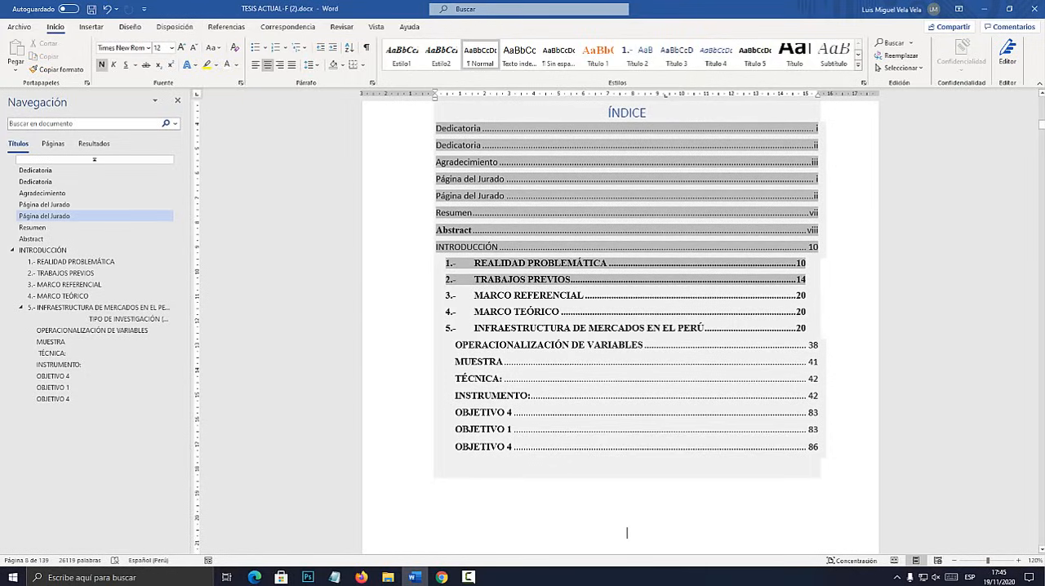
left_click_drag(626, 533, 437, 125)
left_click(280, 64)
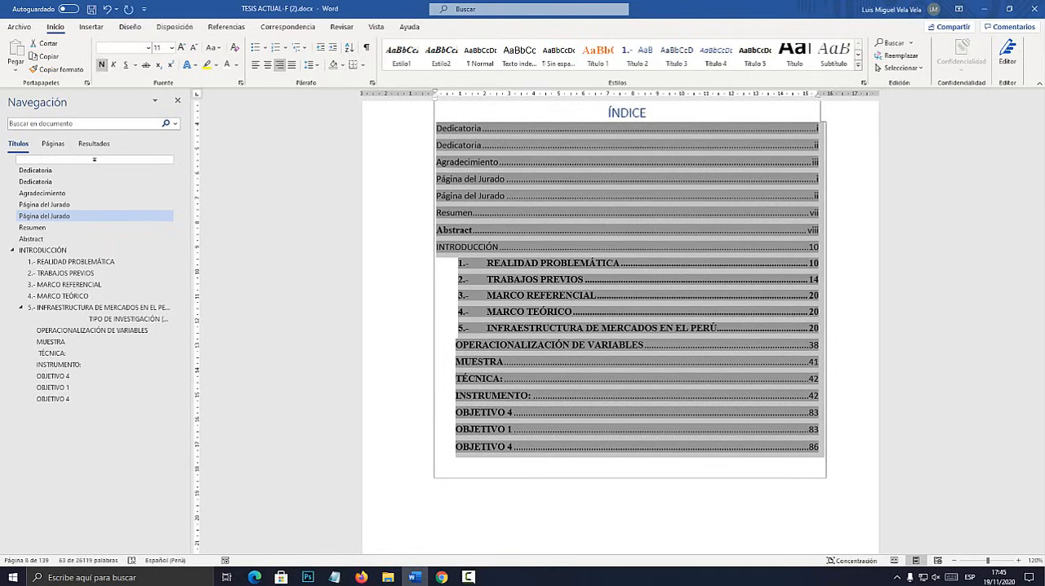
key("ctrl+n")
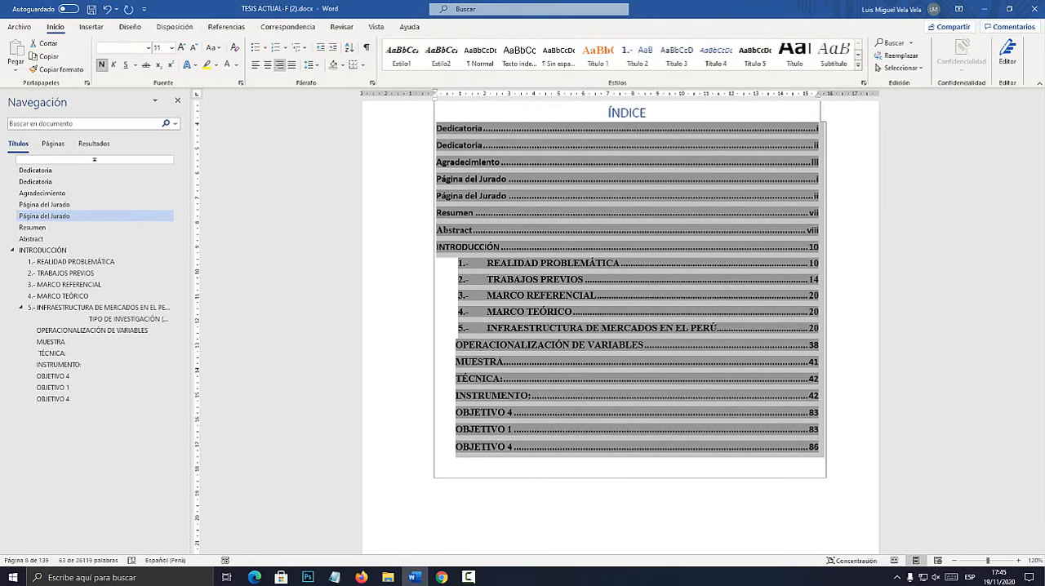
key("ctrl+n")
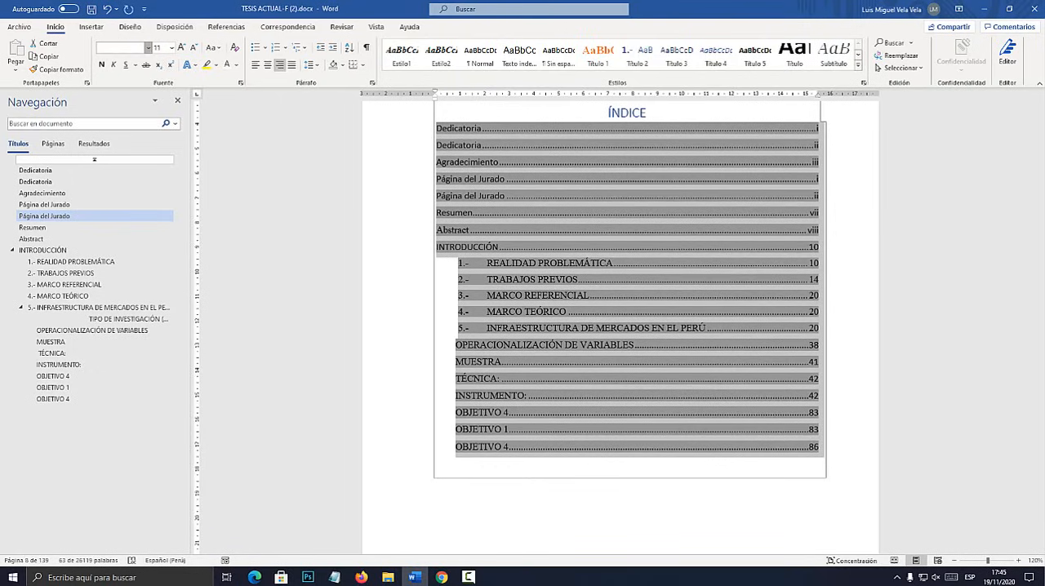
Set the font of all the index entries to Calibri Light at size 12.
left_click(148, 48)
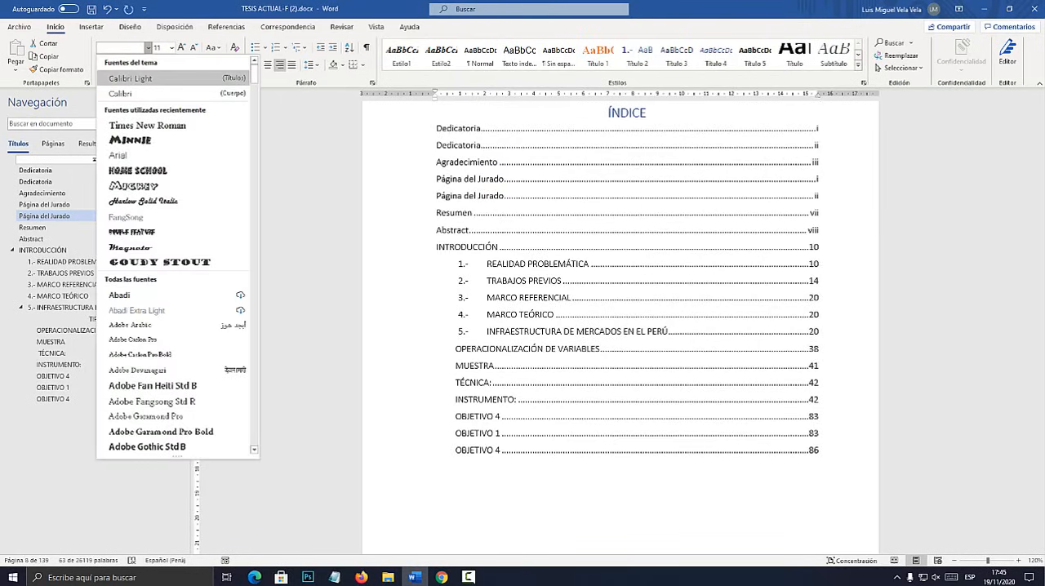
left_click(130, 78)
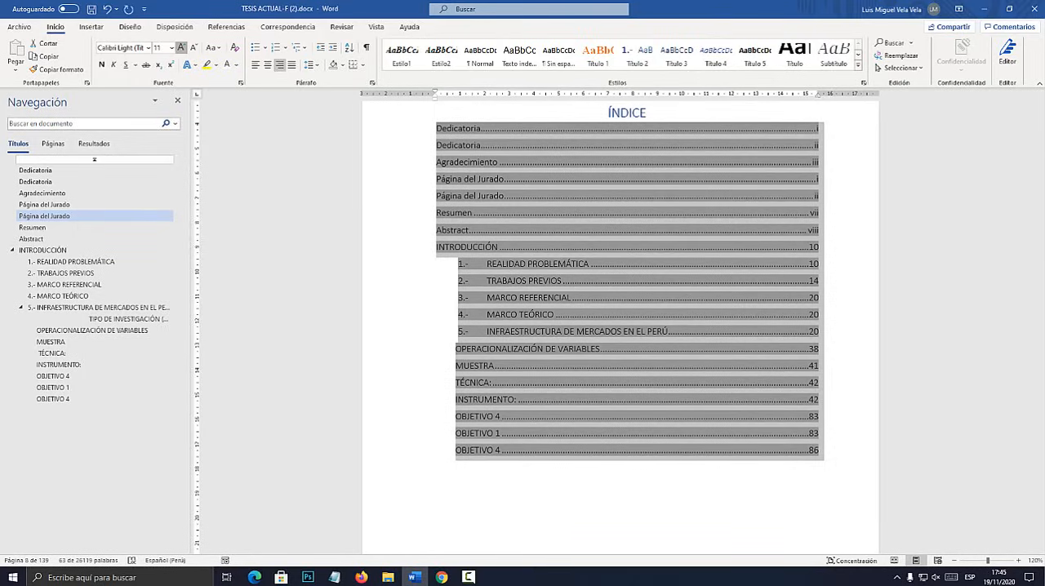
left_click(181, 48)
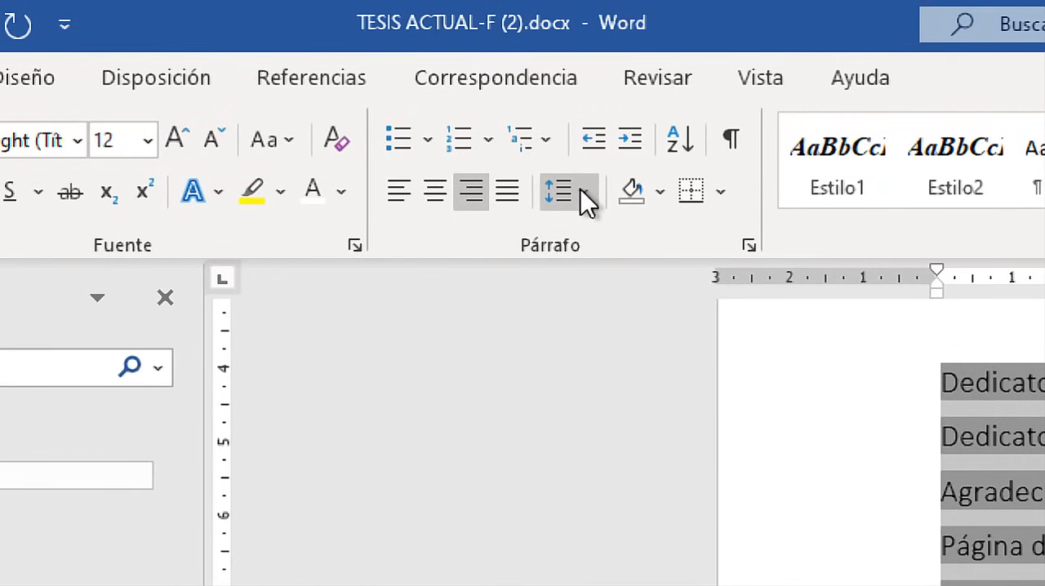
Set the line spacing of the index entries to 1.5 and check the formatted index.
left_click(582, 192)
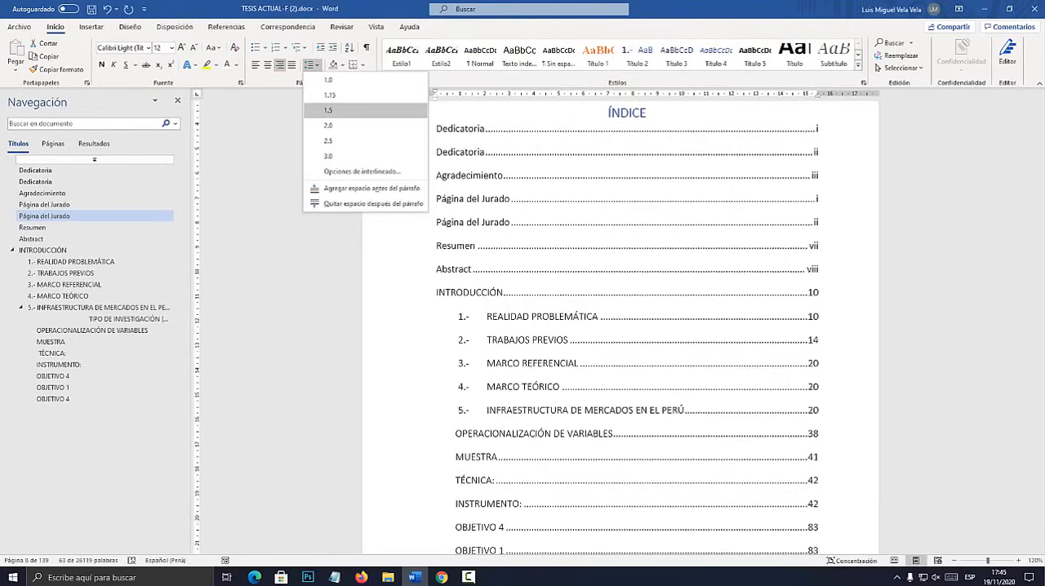
left_click(344, 115)
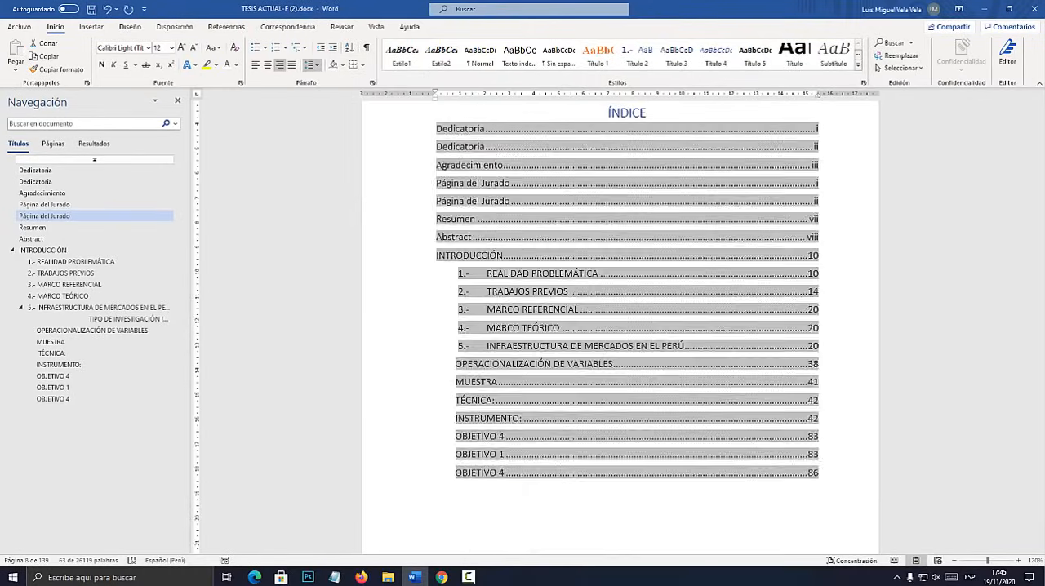
left_click(819, 270)
scroll(626, 326, "down", 5)
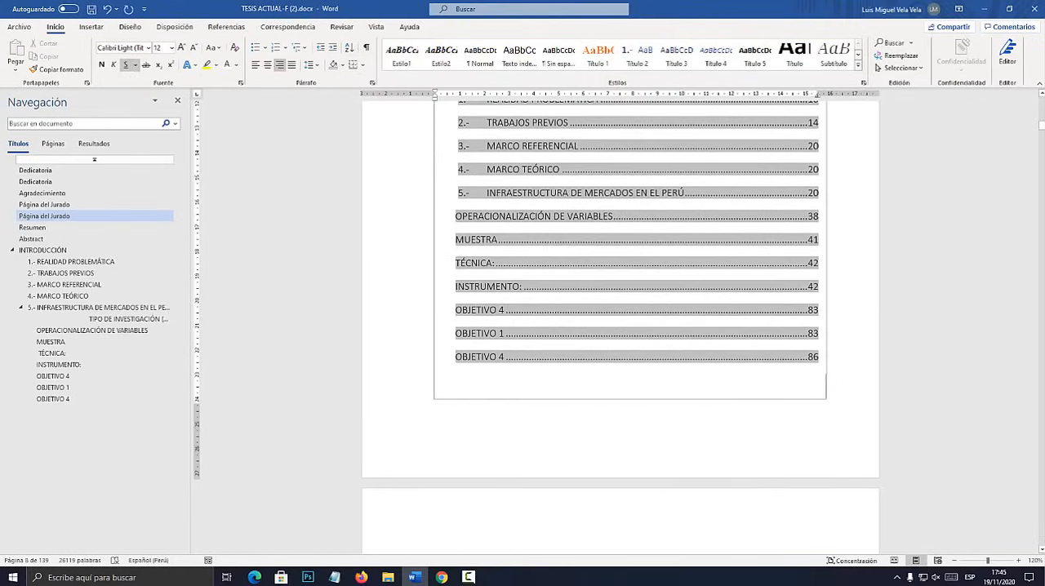
left_click(620, 519)
scroll(627, 326, "up", 3)
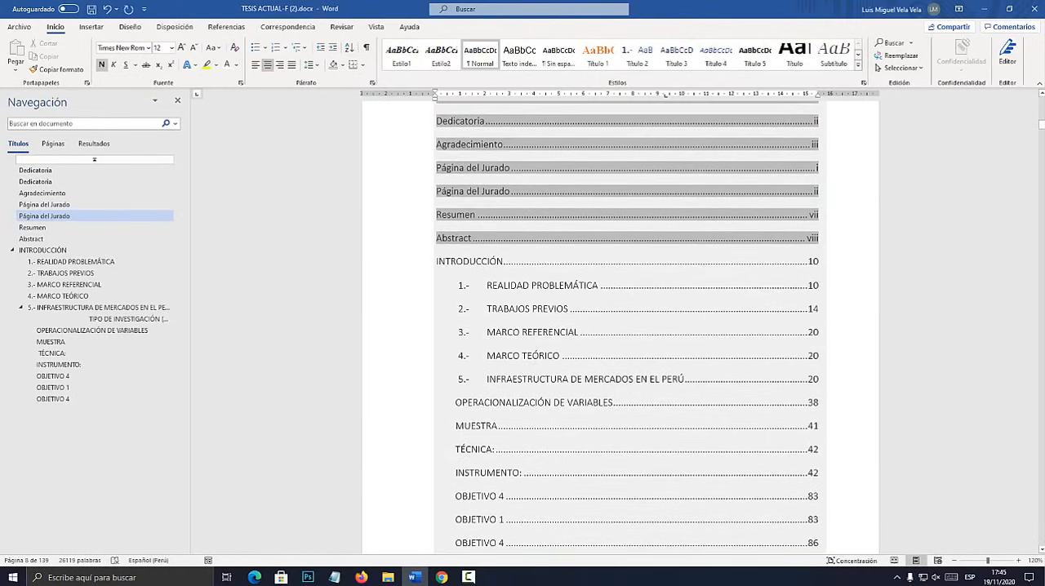
scroll(627, 326, "down", 2)
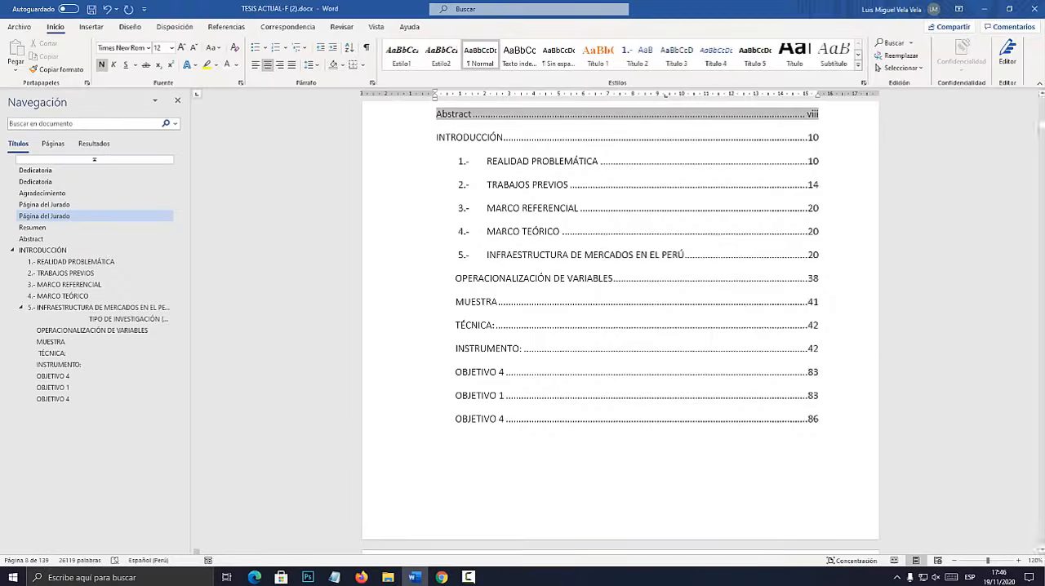
Hide the navigation pane and show it again.
left_click(178, 100)
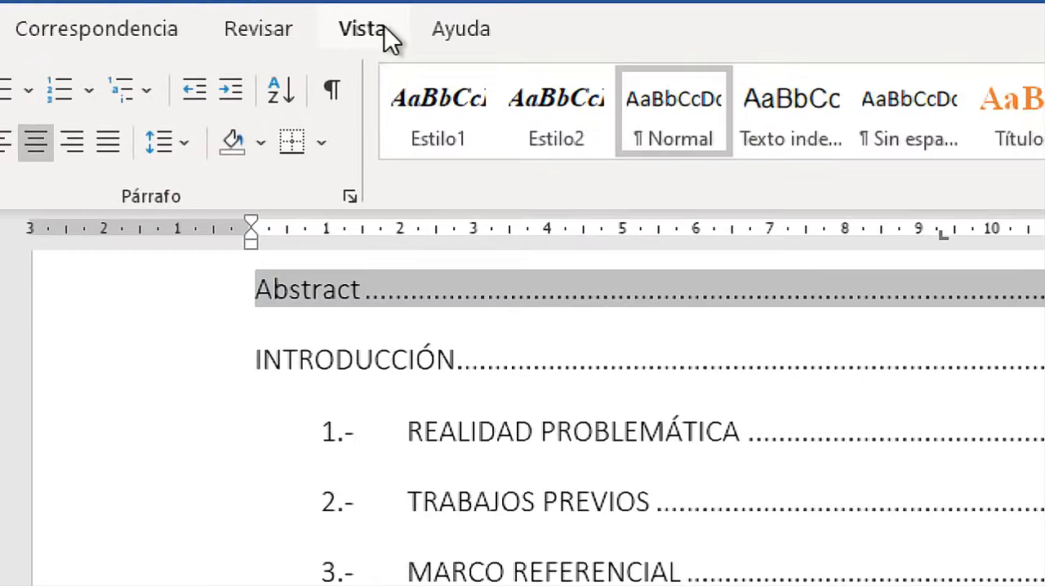
left_click(380, 28)
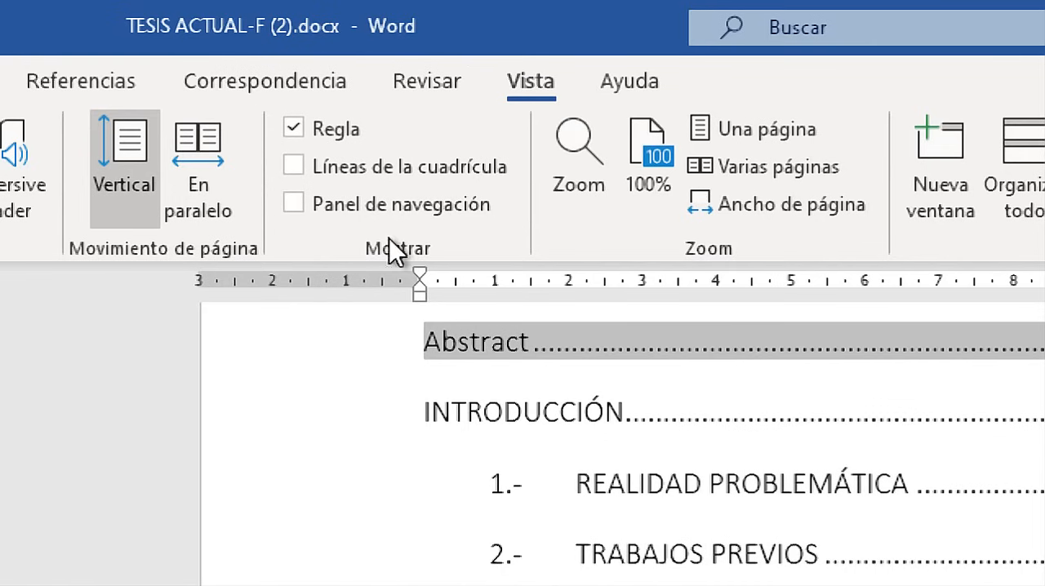
left_click(397, 201)
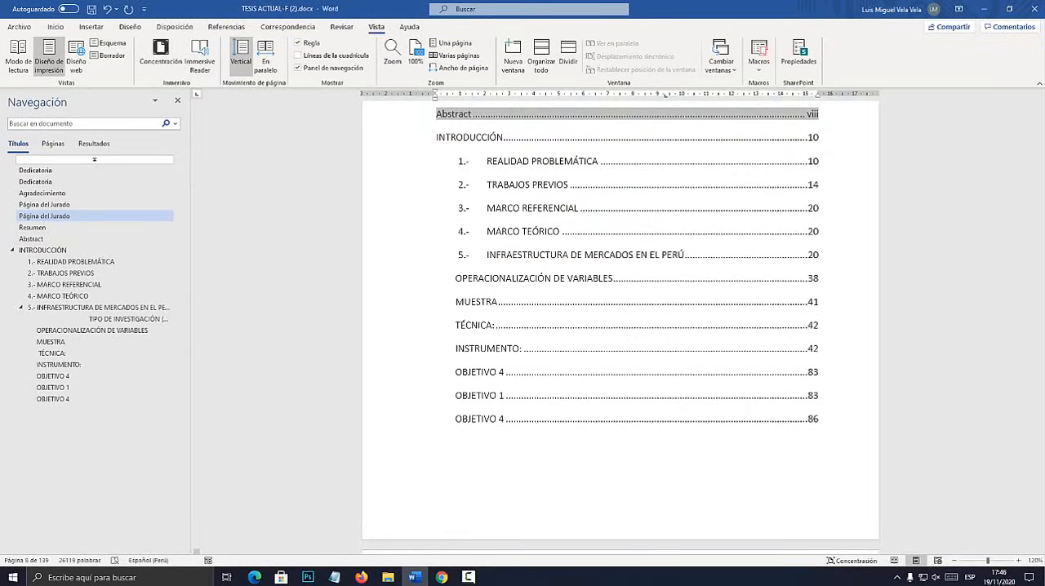
Open the Esquema view and review the available outline levels, keeping Texto independiente for the current line.
scroll(620, 327, "up", 3)
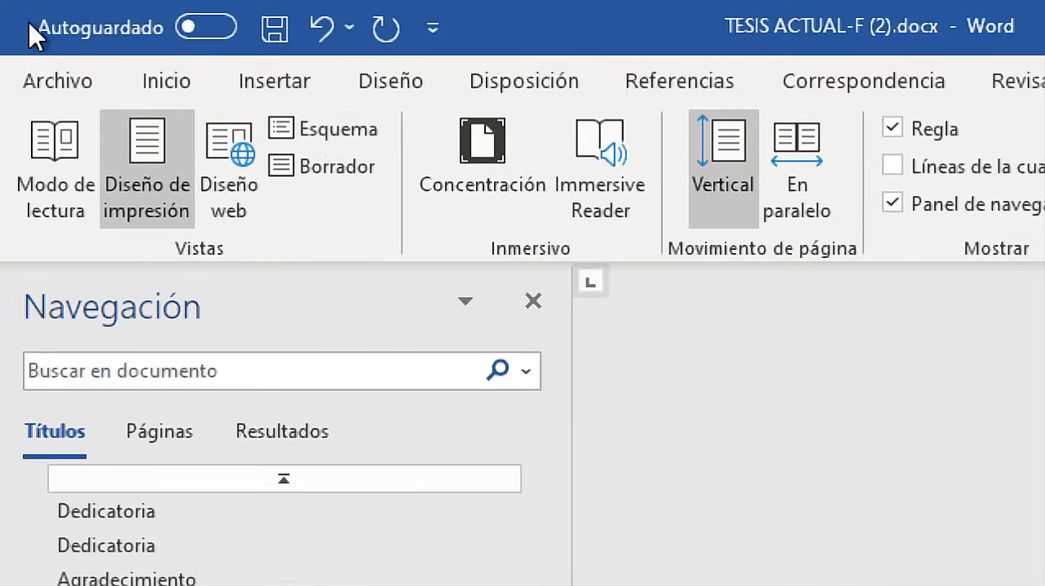
left_click(113, 43)
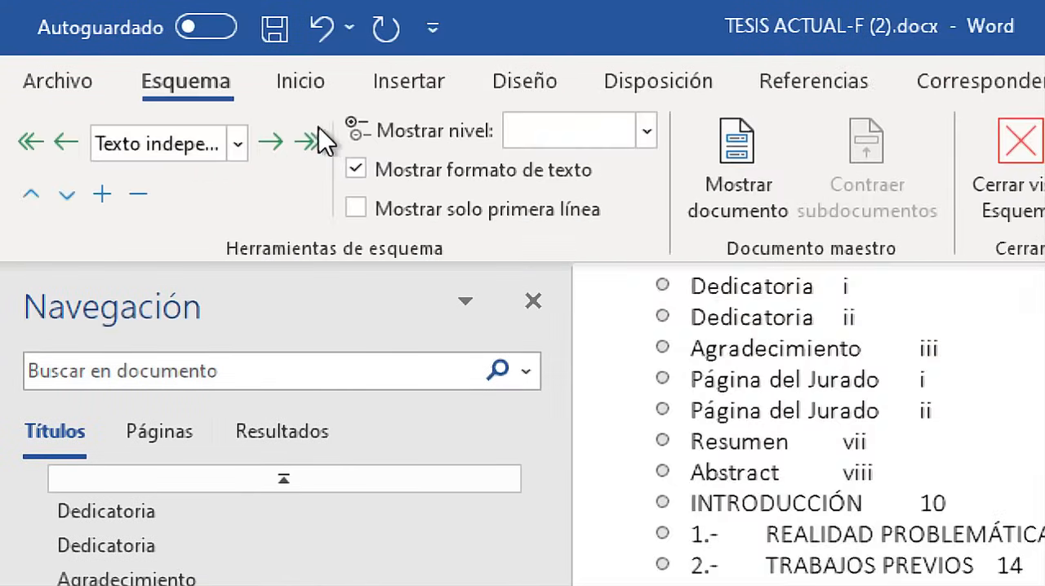
left_click(237, 144)
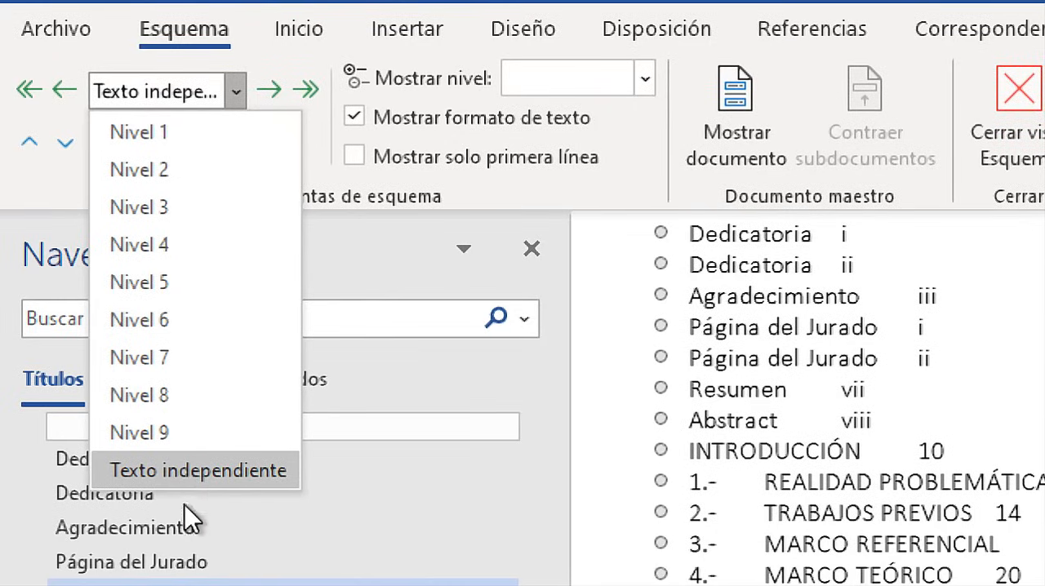
left_click(199, 473)
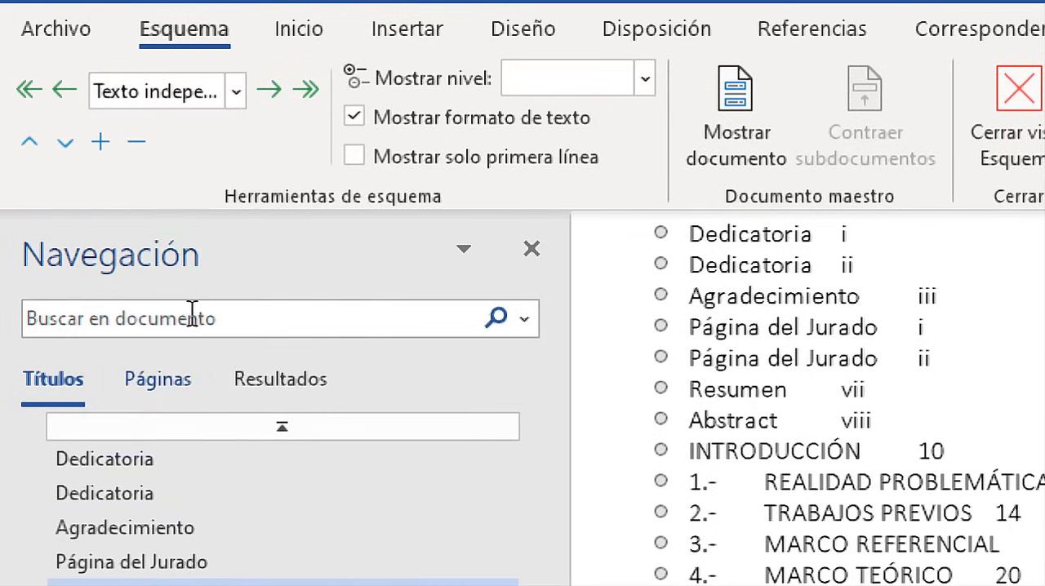
left_click(233, 94)
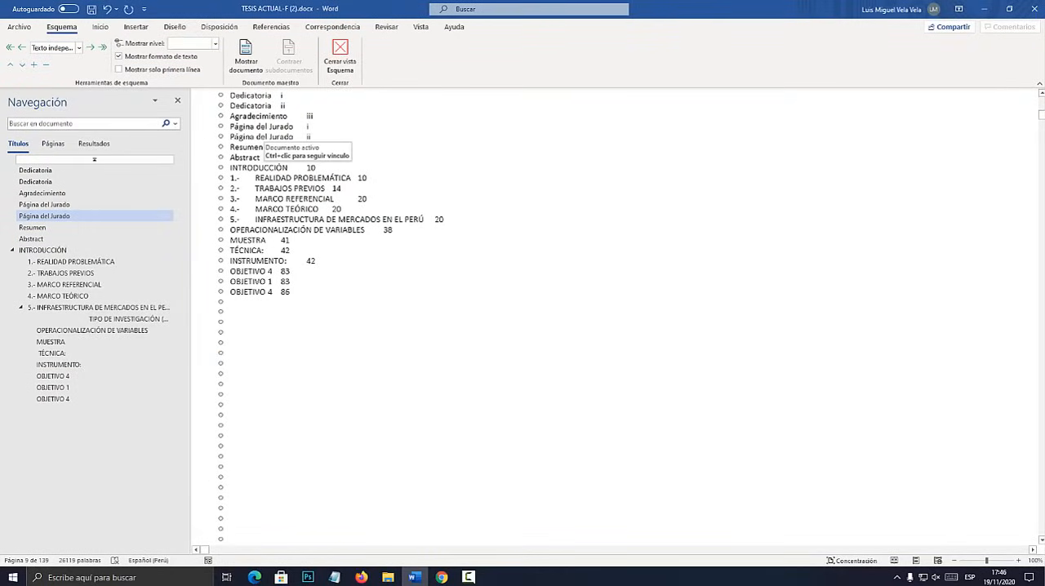
scroll(612, 318, "down", 12)
scroll(612, 319, "up", 20)
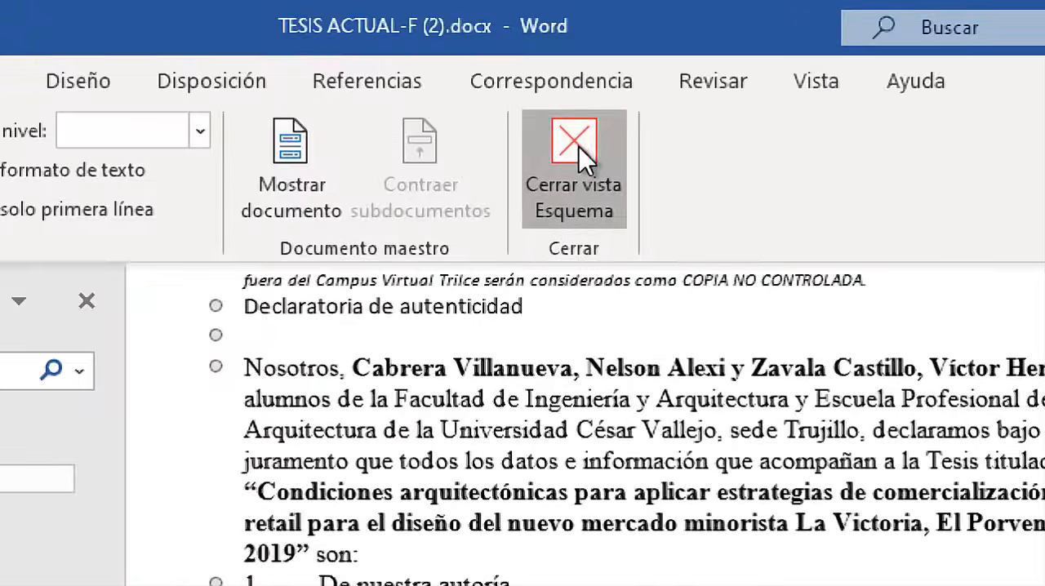
Close the Esquema view and look over the Índice de Tablas and Índice de Figuras pages.
left_click(581, 151)
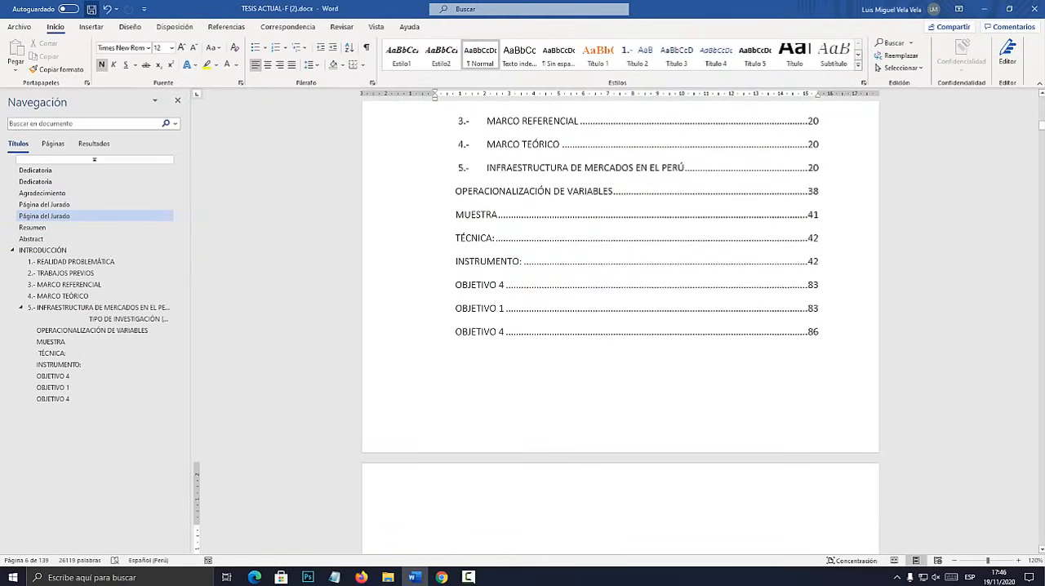
scroll(620, 277, "down", 8)
scroll(620, 326, "up", 4)
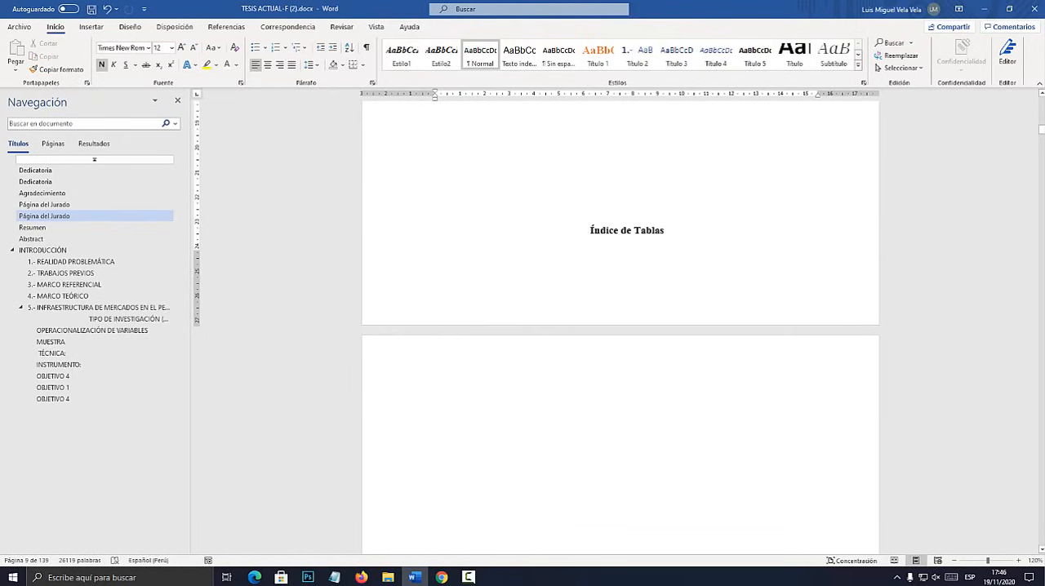
scroll(620, 327, "down", 5)
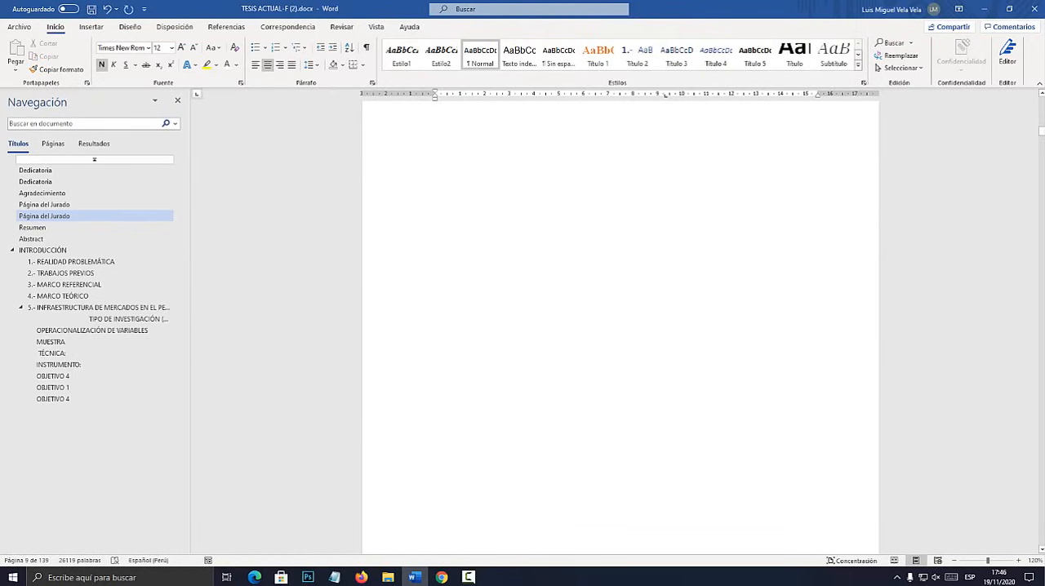
left_click(626, 268)
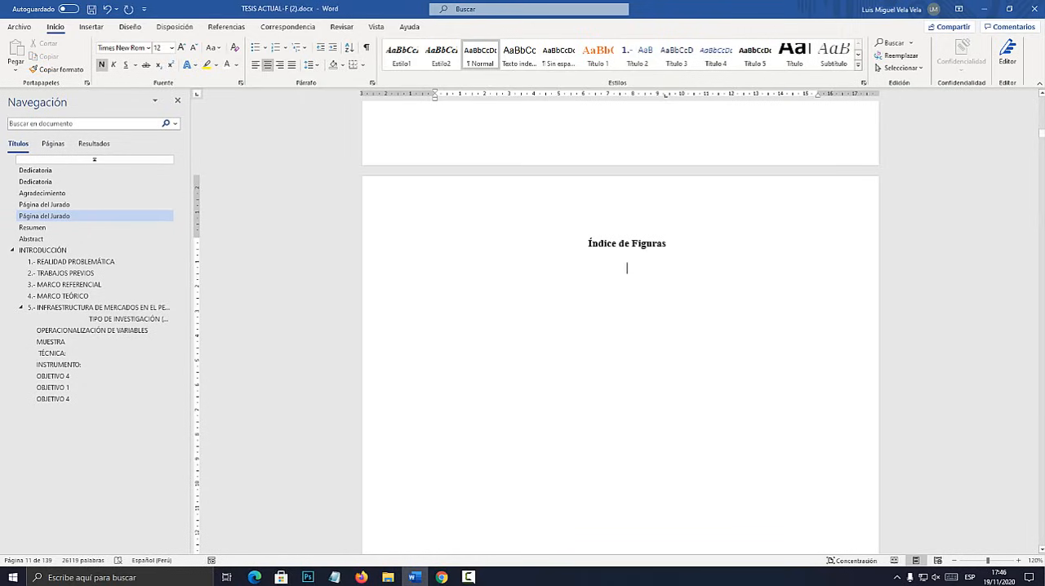
left_click_drag(1041, 134, 1041, 125)
scroll(816, 301, "up", 2)
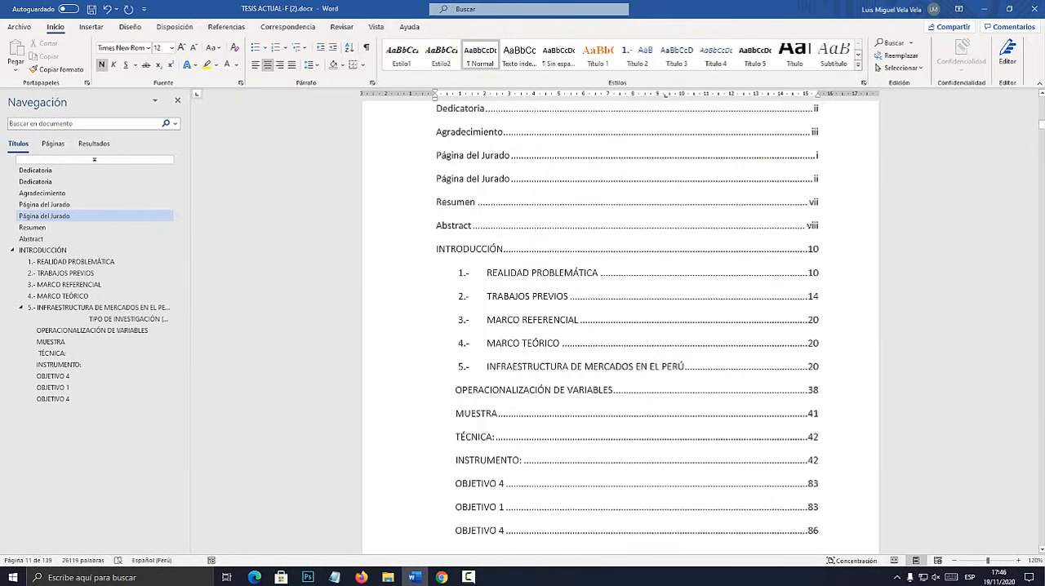
Create a new style named Índice Figuras from the formatting of the general index entries.
left_click(816, 300)
scroll(817, 300, "up", 3)
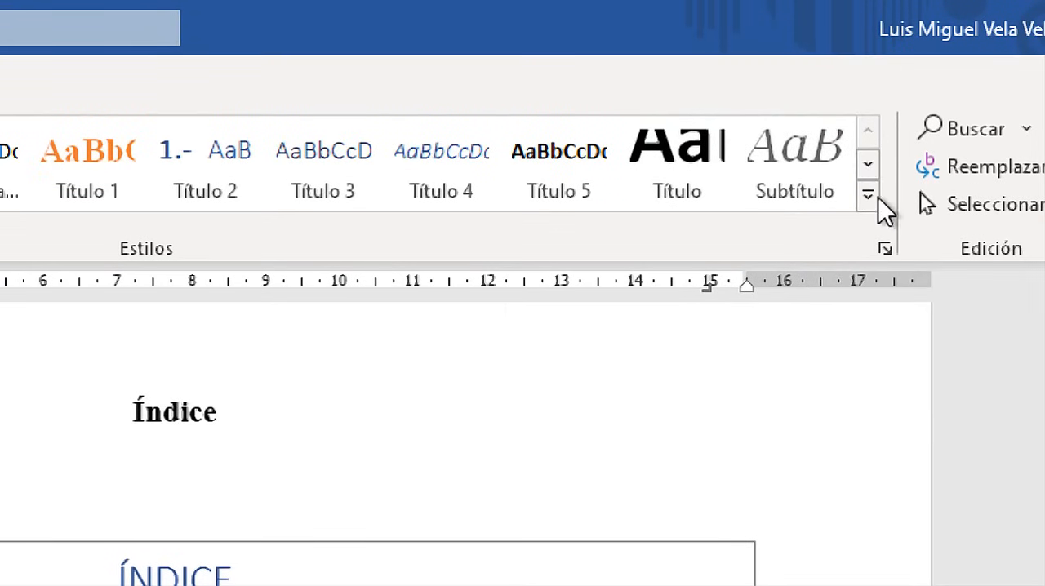
left_click(852, 67)
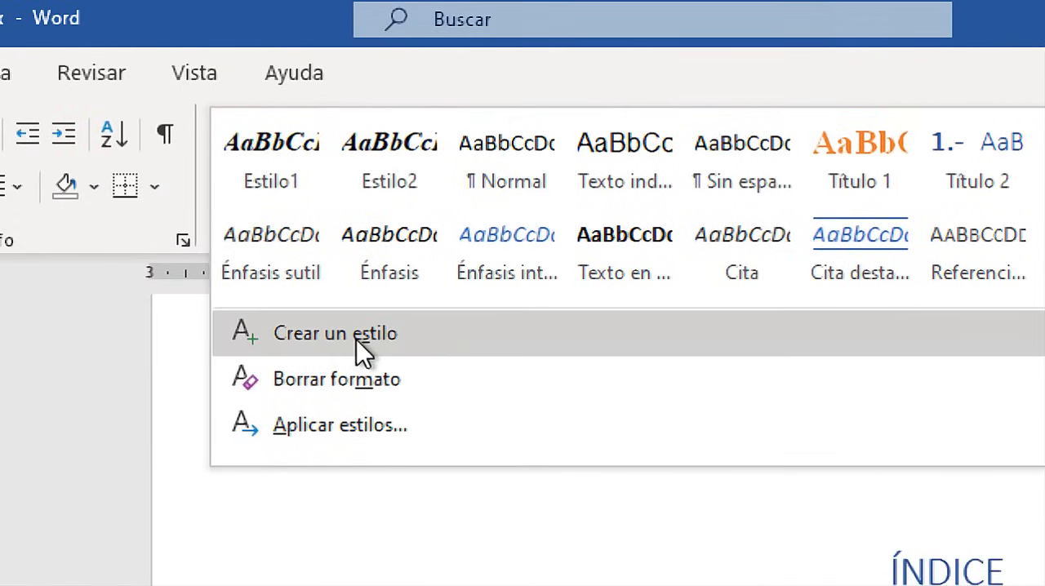
left_click(290, 334)
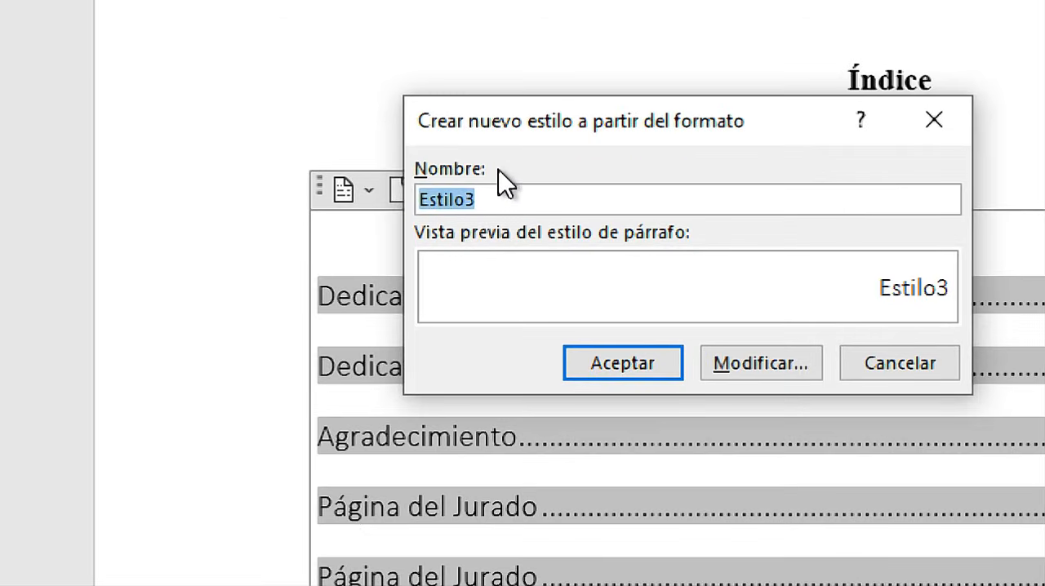
type("íNDICE")
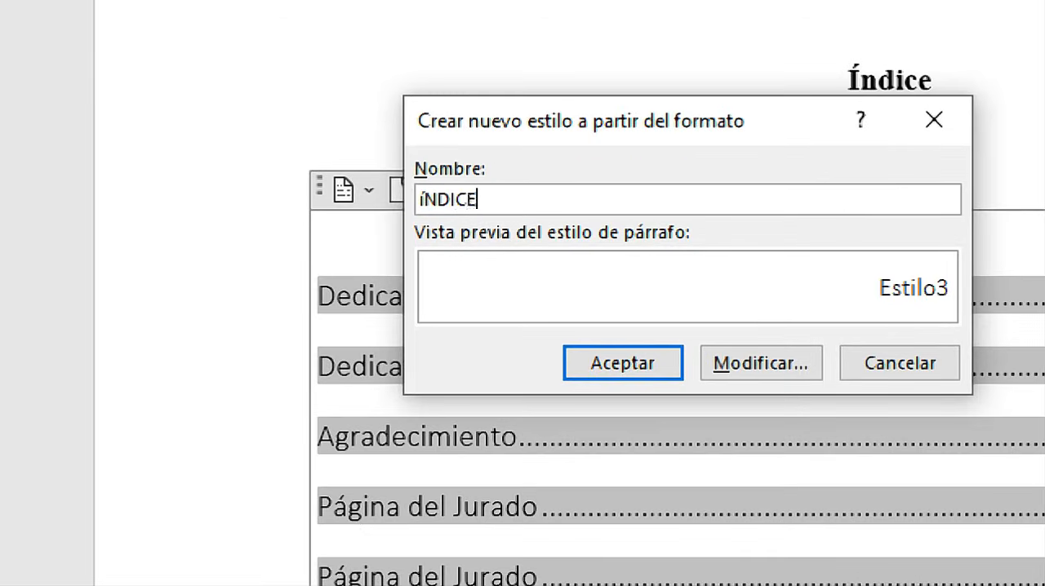
key("BackSpace")
key("BackSpace")
type("Índice Figuras")
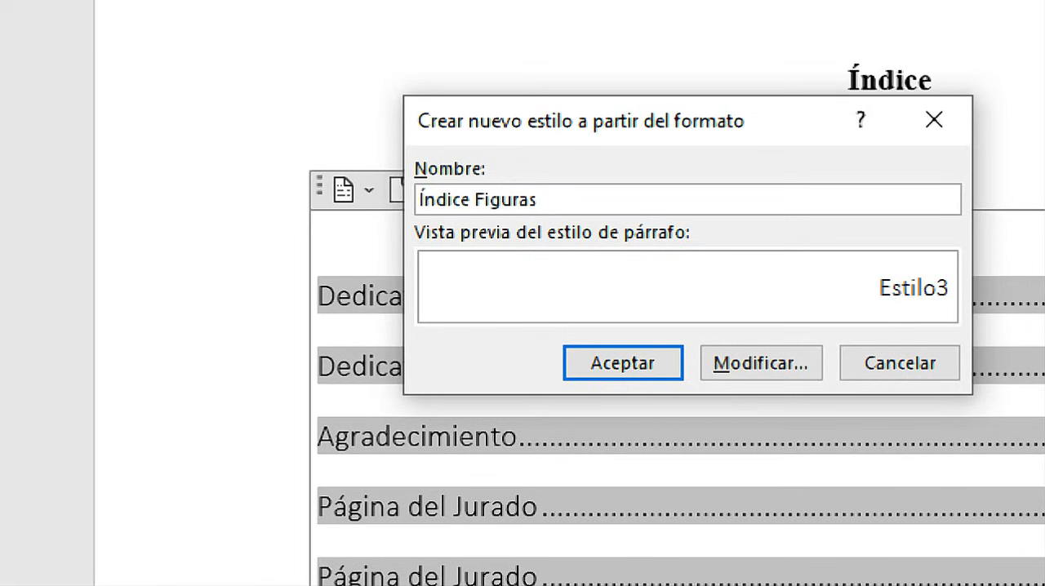
left_click(611, 364)
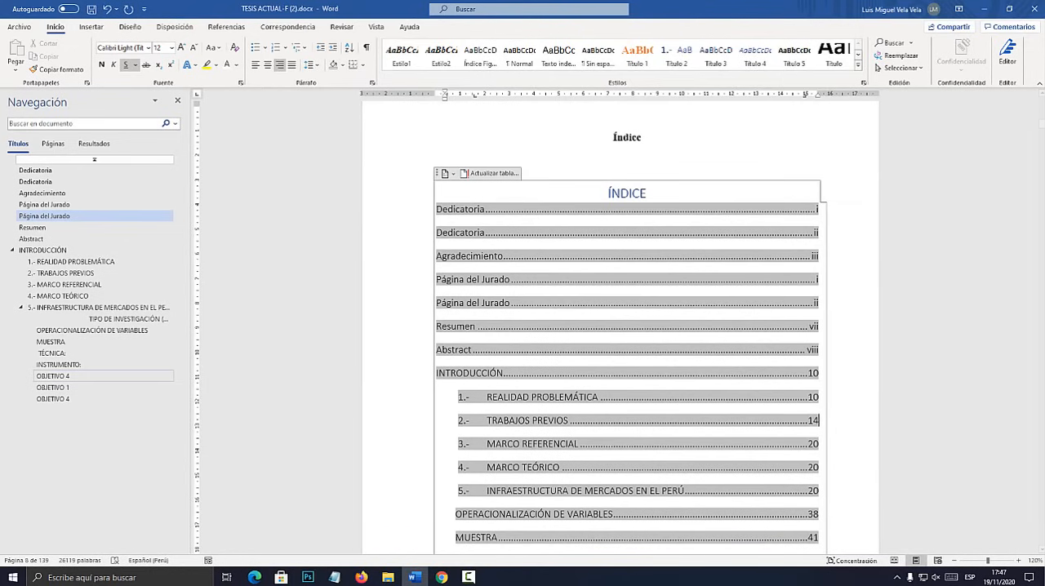
Apply the Índice Figuras style to the Figura 1 caption below the Tirso de Molina market façade photo.
scroll(627, 326, "down", 3)
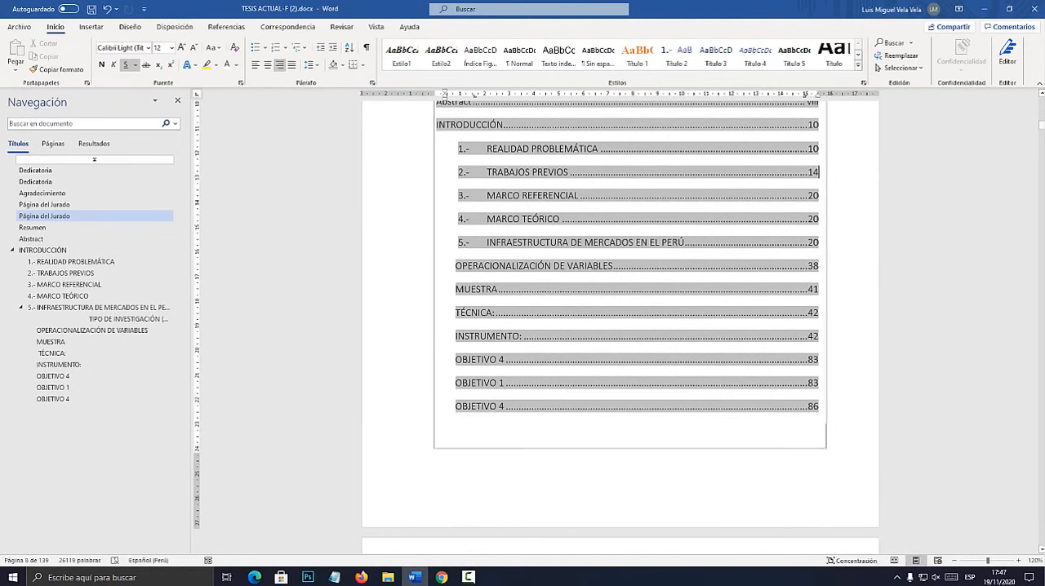
left_click_drag(1042, 125, 1041, 218)
scroll(620, 327, "up", 5)
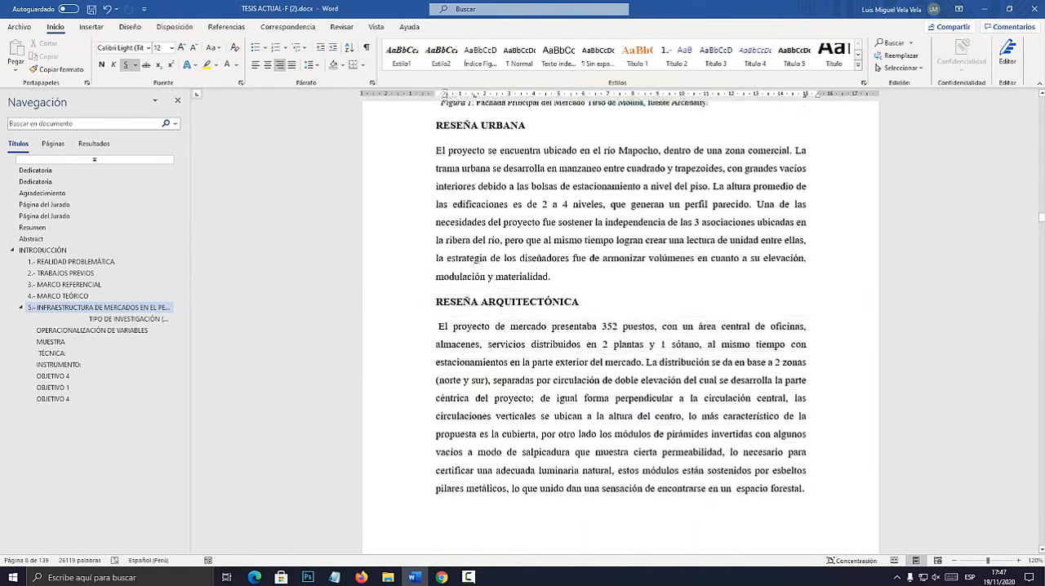
scroll(545, 381, "up", 3)
left_click(545, 381)
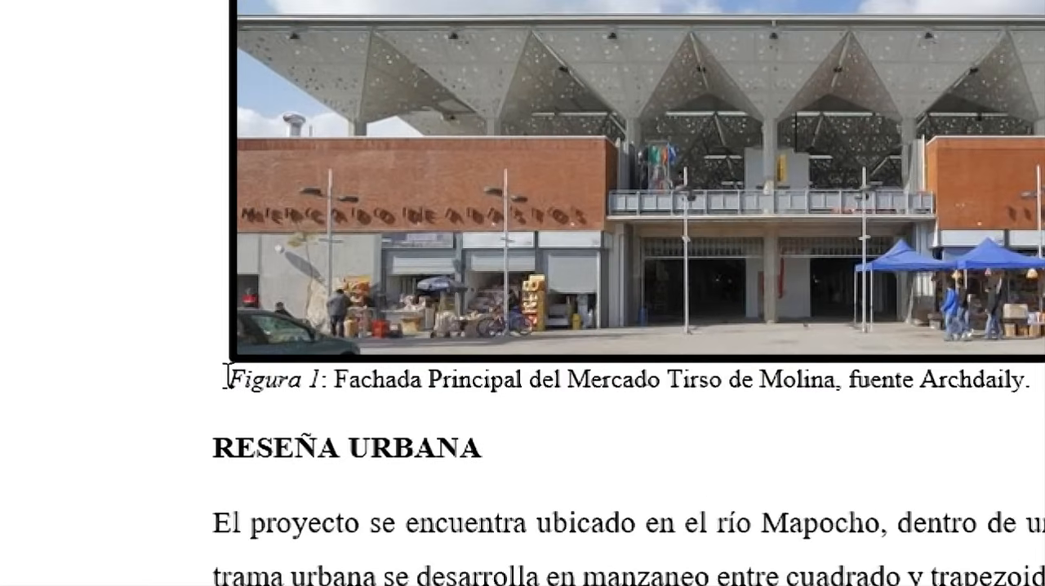
left_click_drag(227, 380, 1012, 402)
left_click_drag(906, 402, 933, 392)
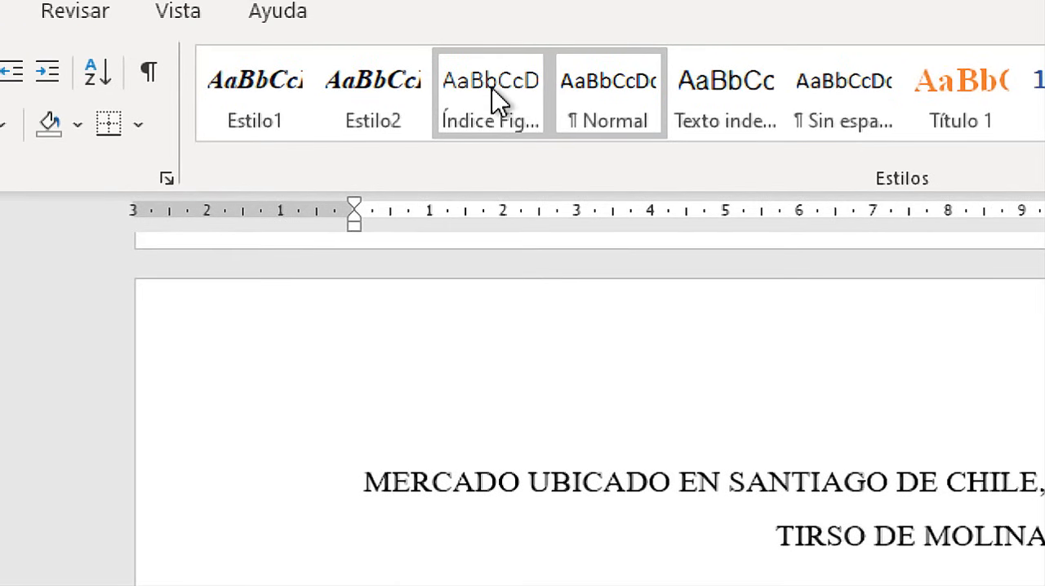
left_click(494, 99)
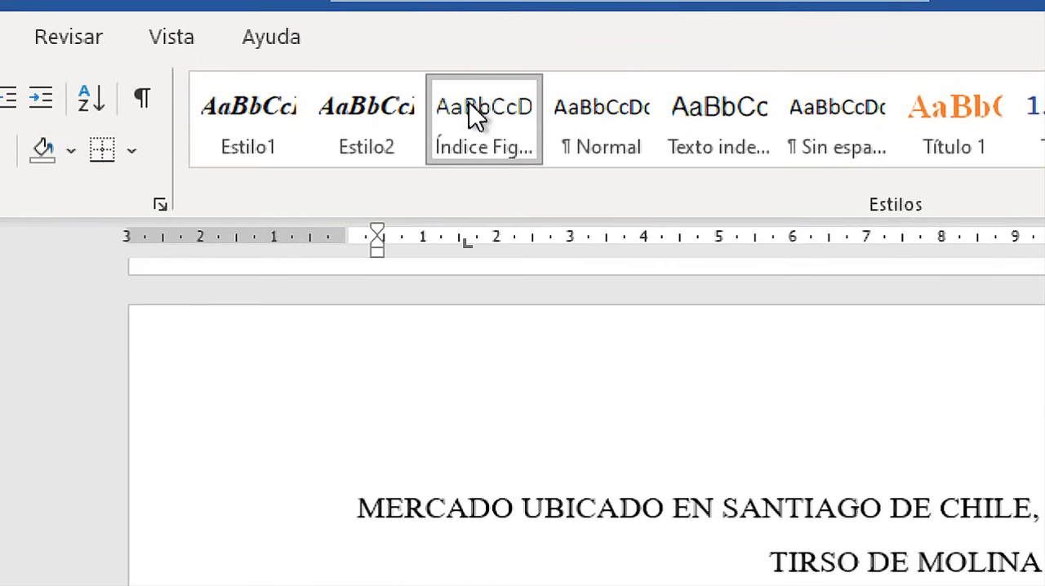
Modify the Índice Figuras style to italic with the Calibri (Cuerpo) font.
right_click(476, 51)
left_click(592, 175)
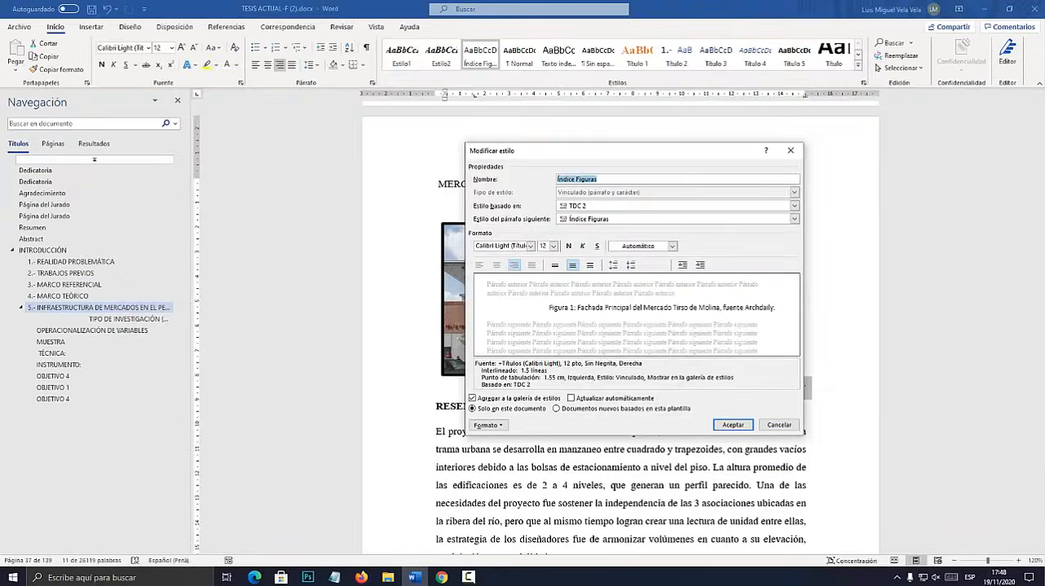
left_click_drag(607, 151, 592, 104)
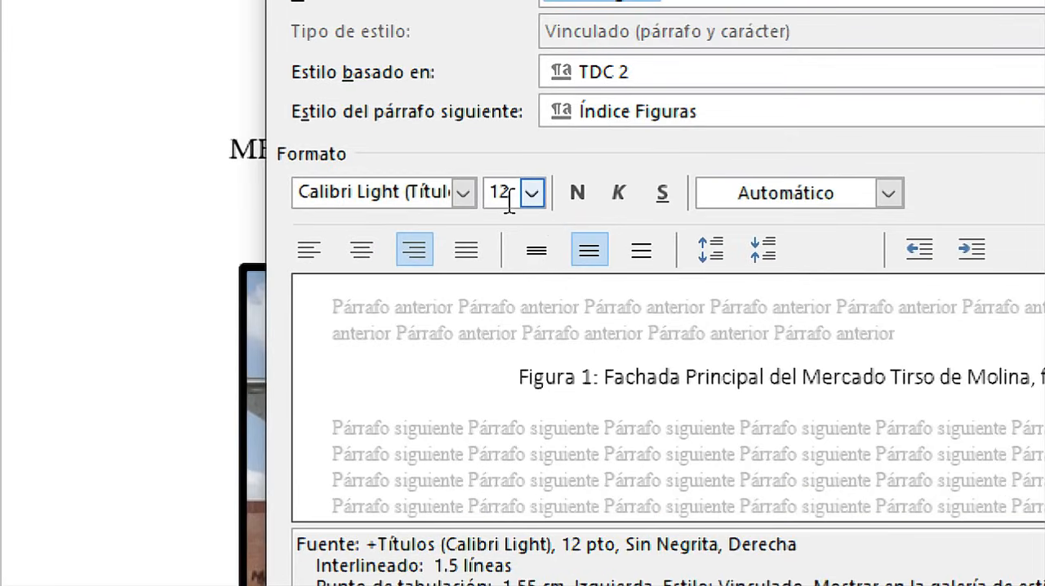
left_click(567, 198)
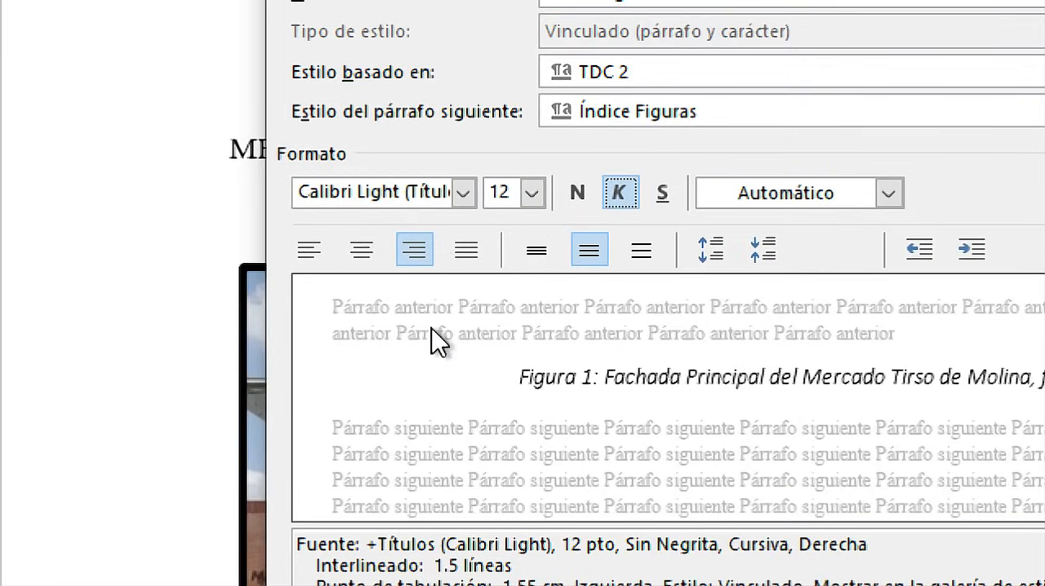
left_click(463, 194)
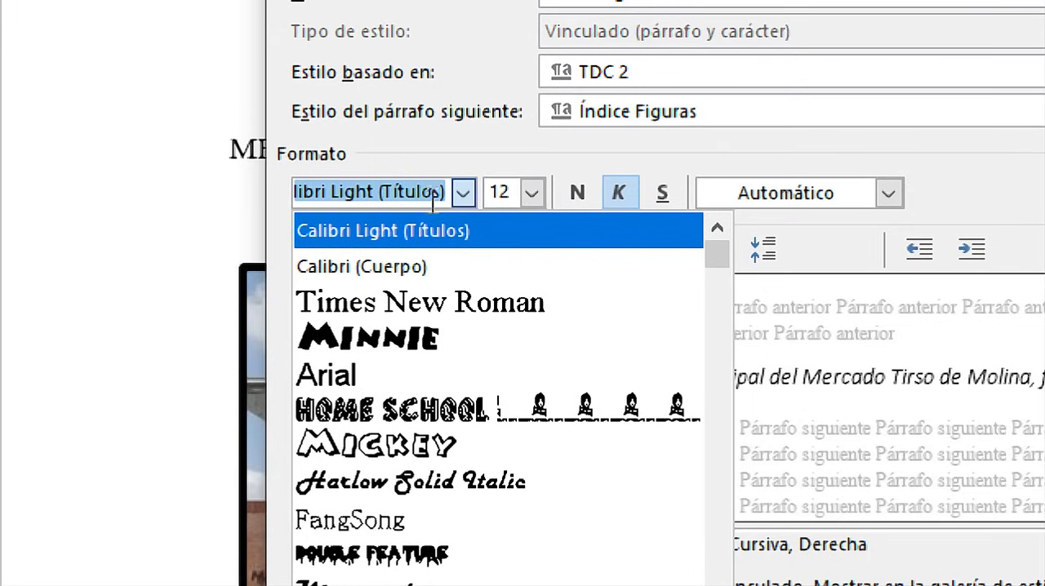
left_click(401, 265)
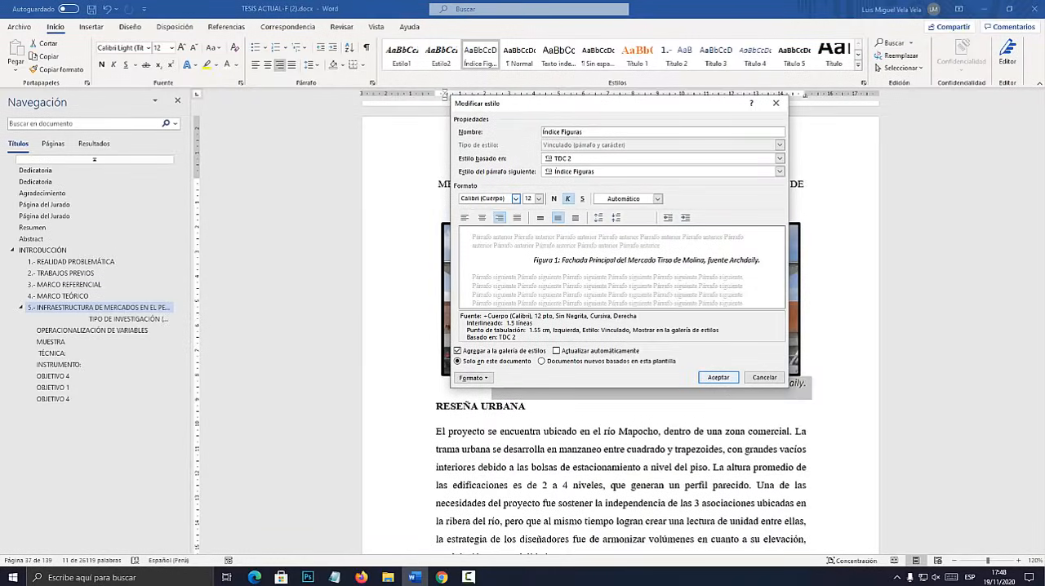
key("Return")
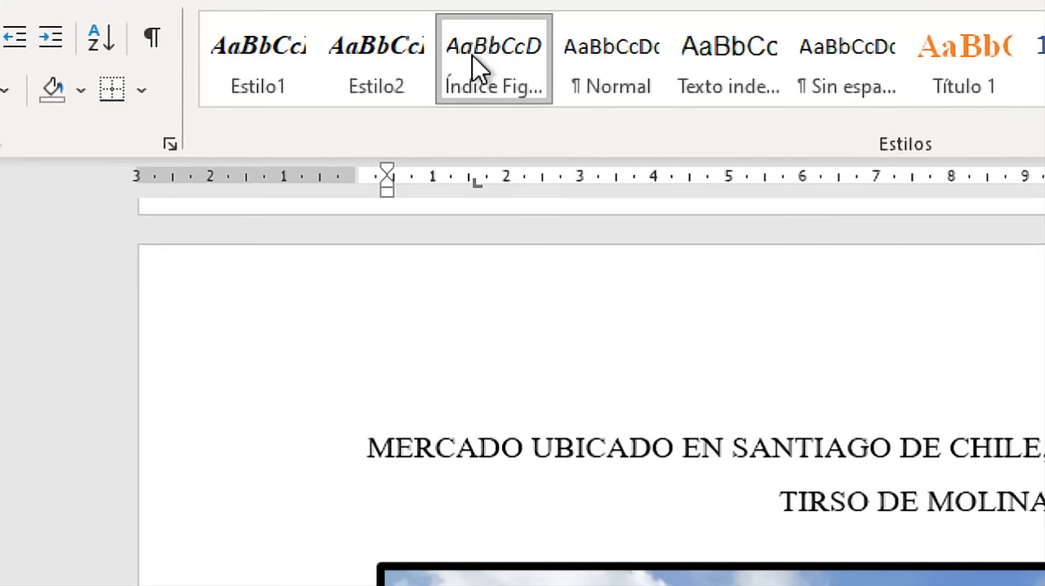
Review the format options and paragraph settings of the Índice Figuras style.
right_click(480, 67)
left_click(587, 122)
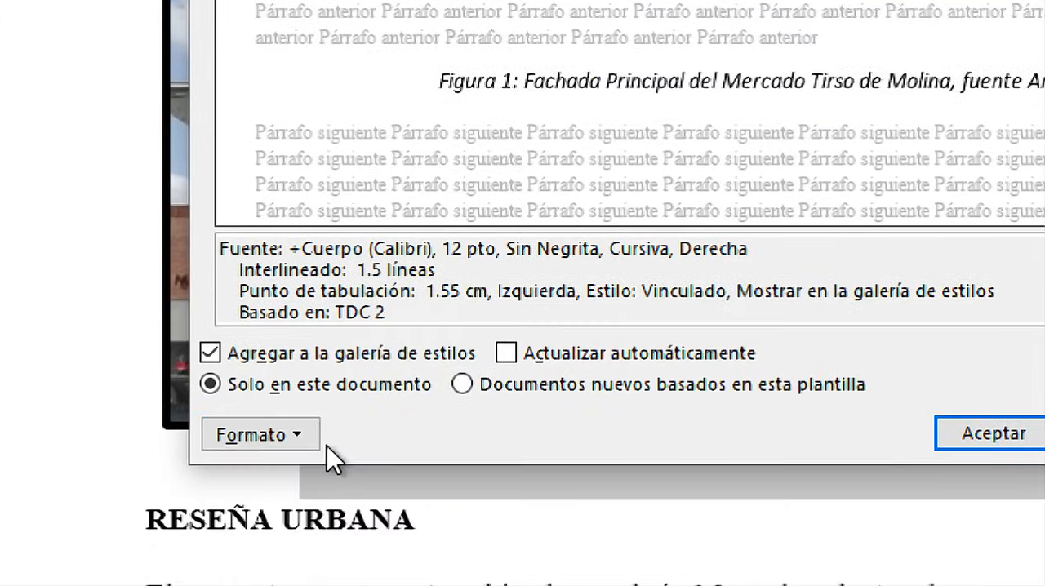
left_click(274, 439)
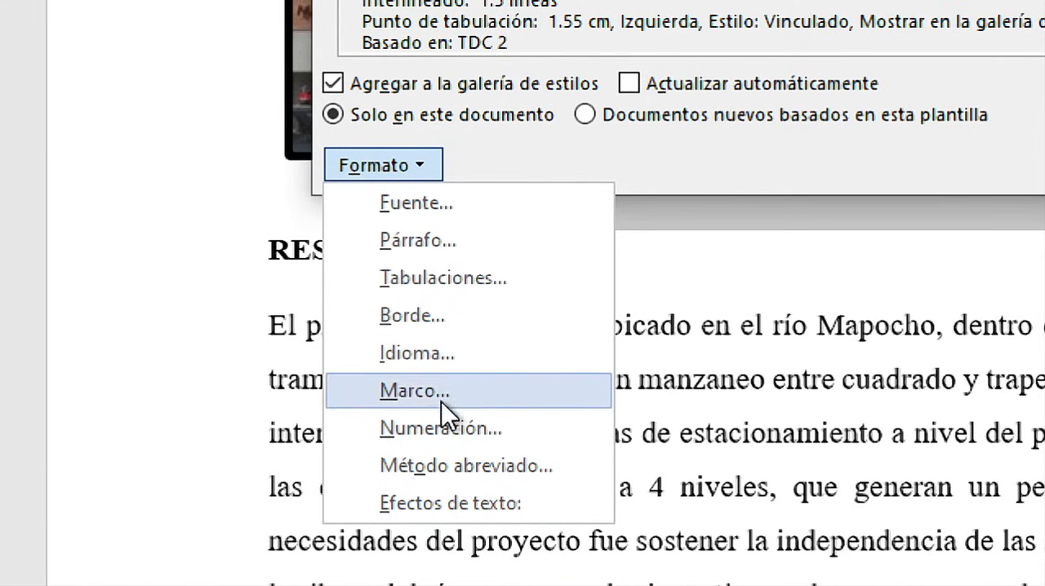
left_click(445, 245)
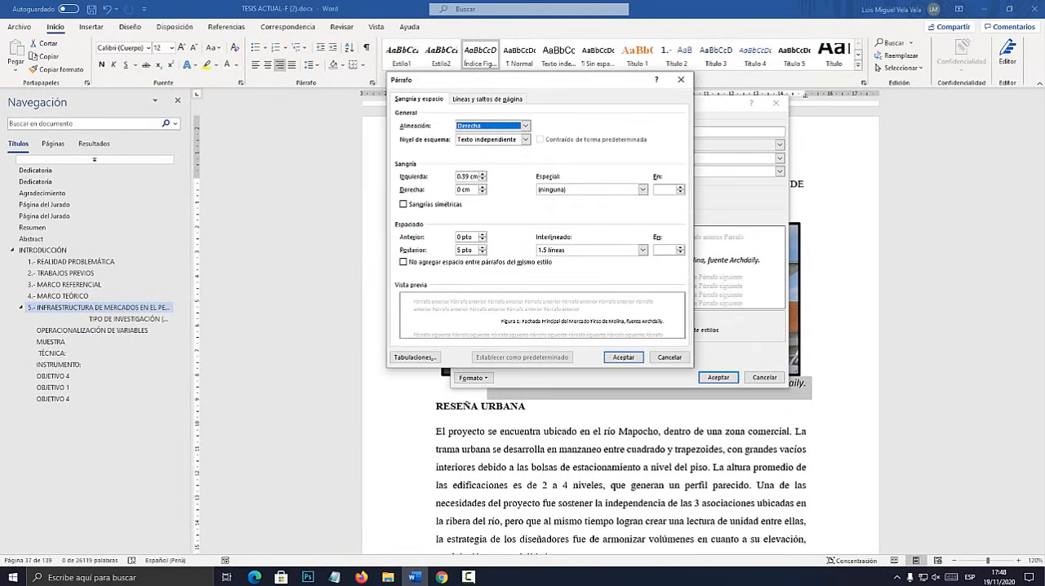
left_click_drag(527, 78, 596, 111)
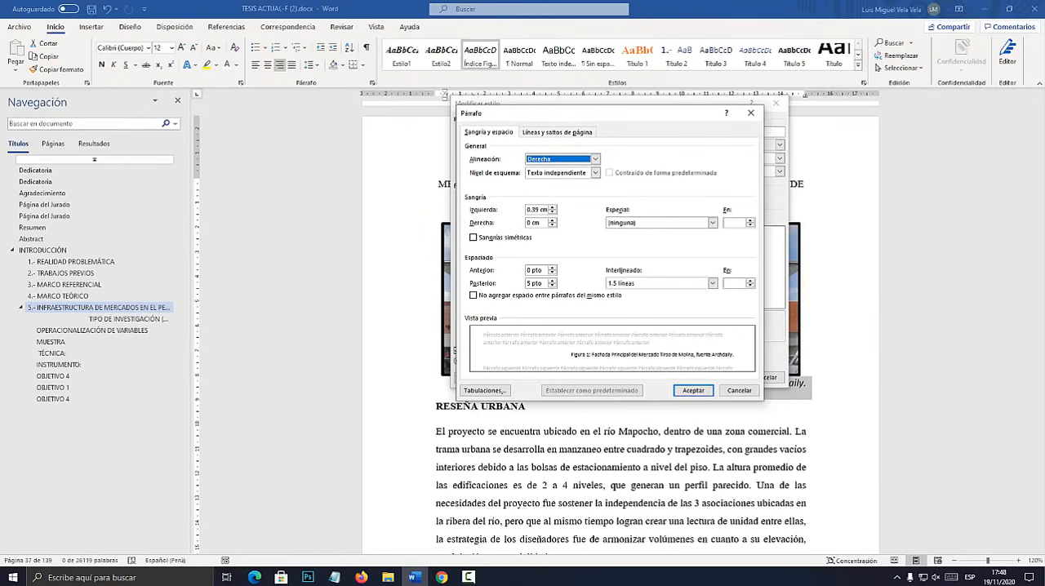
key("Return")
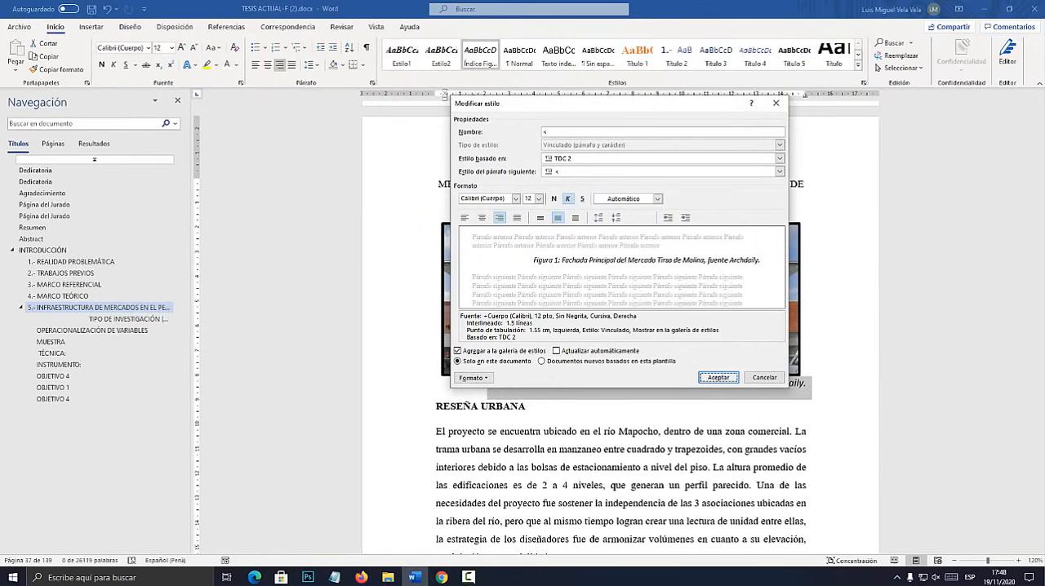
key("Return")
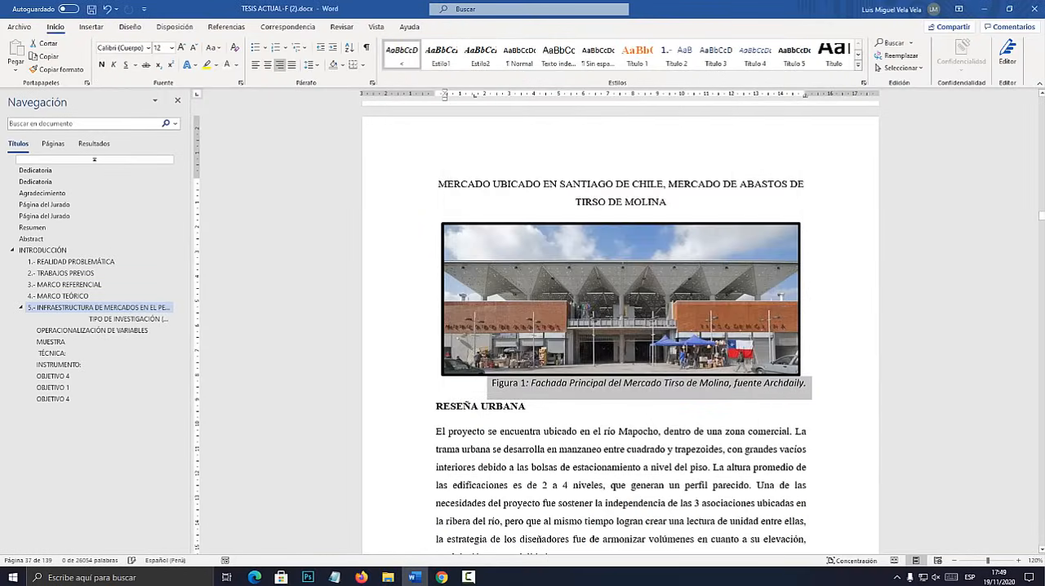
Select the Figura 2 caption below the Tirso de Molina interior and exterior photos and rename the "<" style as Índice Figuras.
scroll(620, 326, "down", 15)
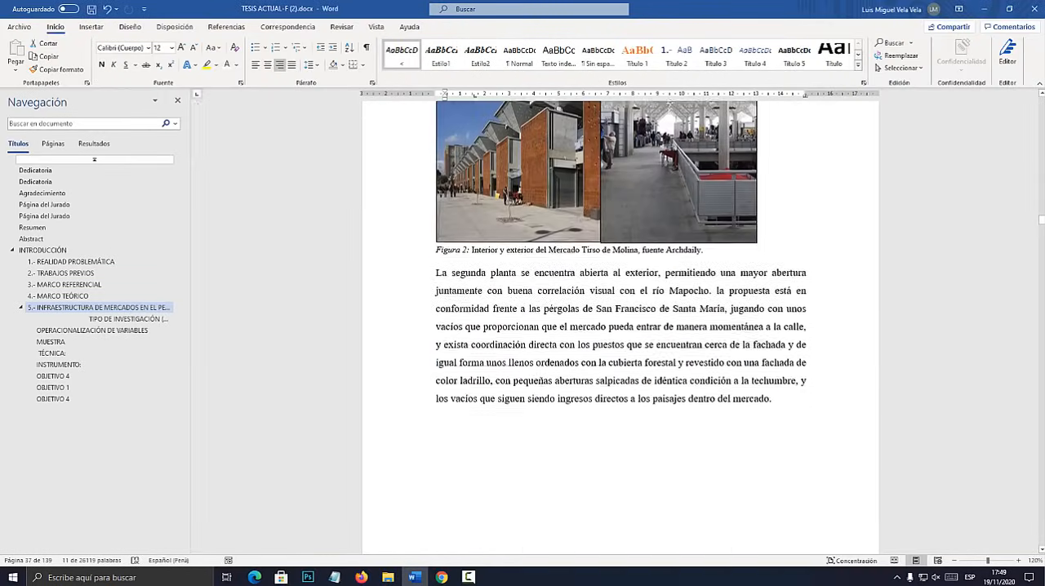
left_click_drag(704, 249, 418, 250)
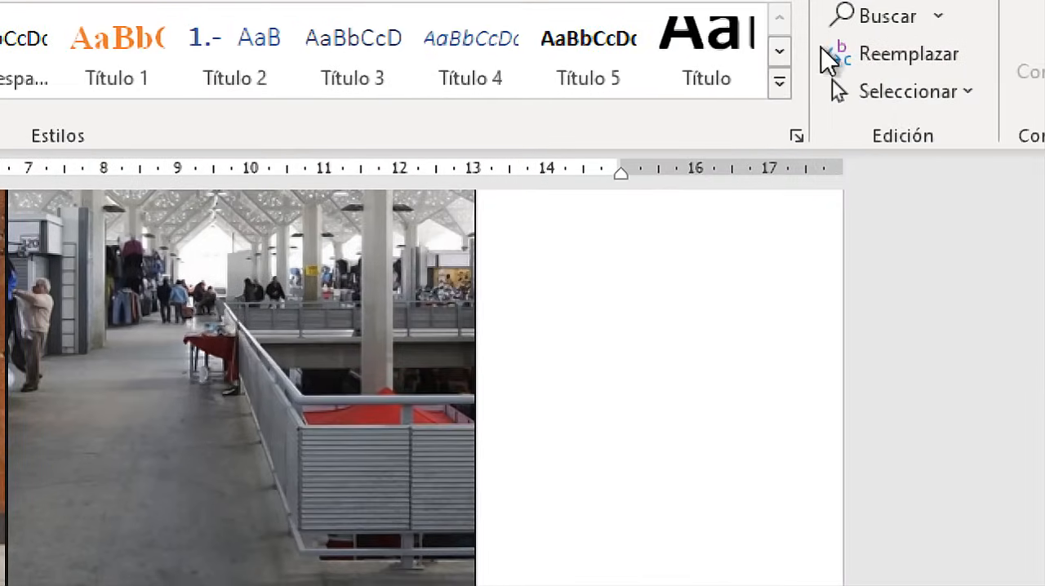
left_click(1043, 104)
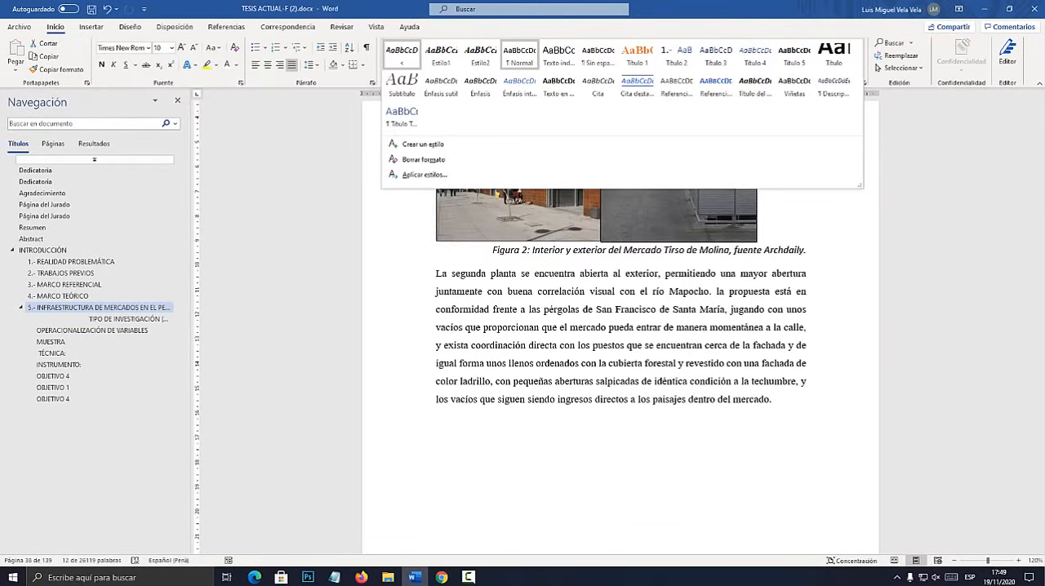
right_click(402, 55)
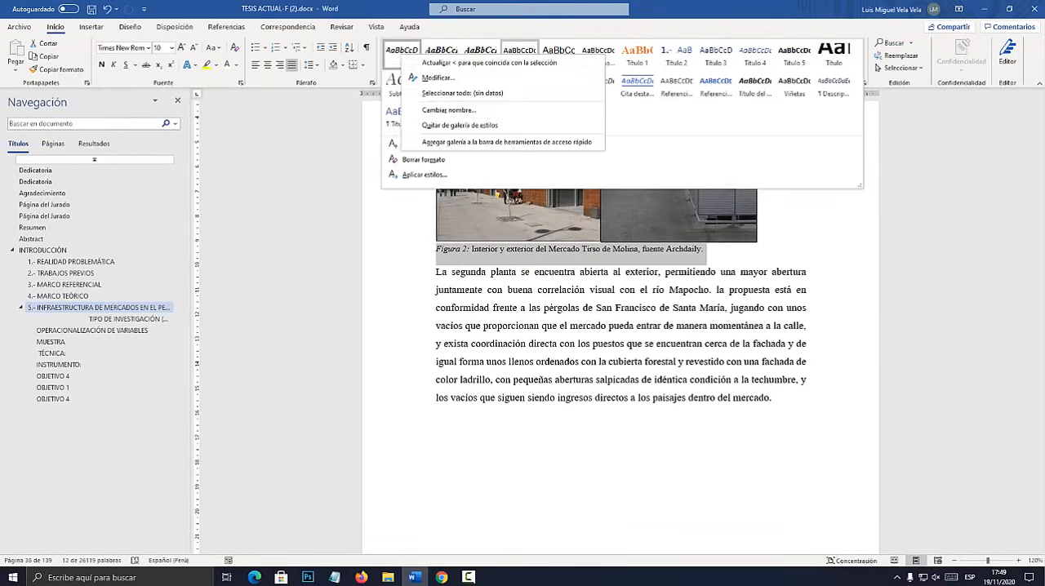
left_click(424, 77)
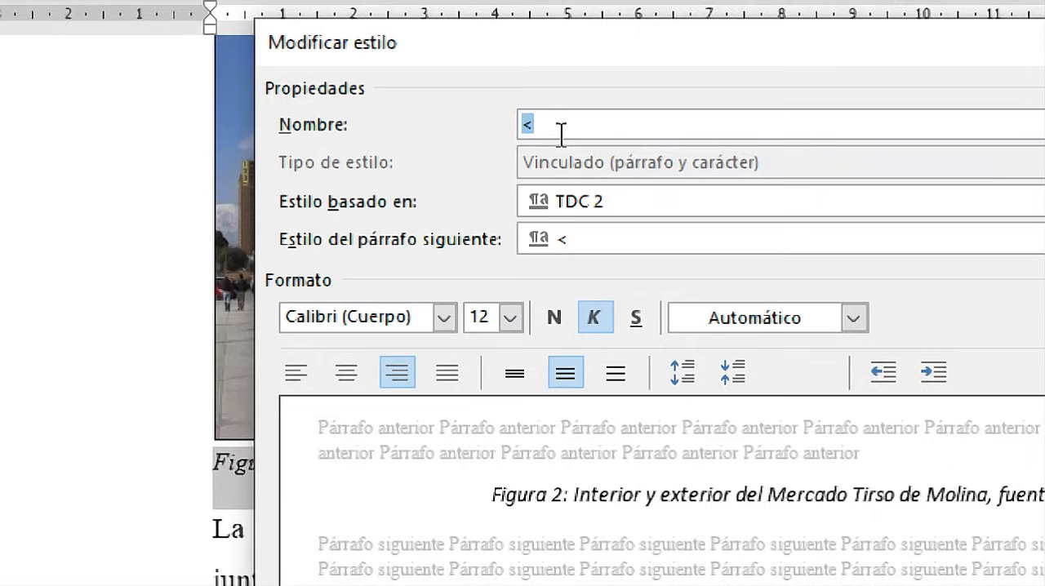
left_click(557, 134)
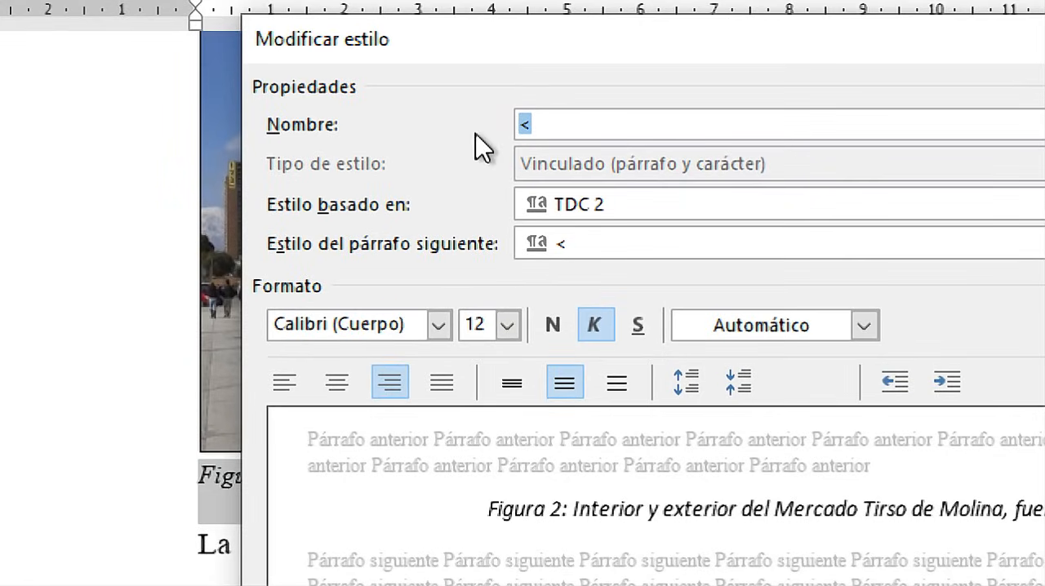
type("Índice Figuras")
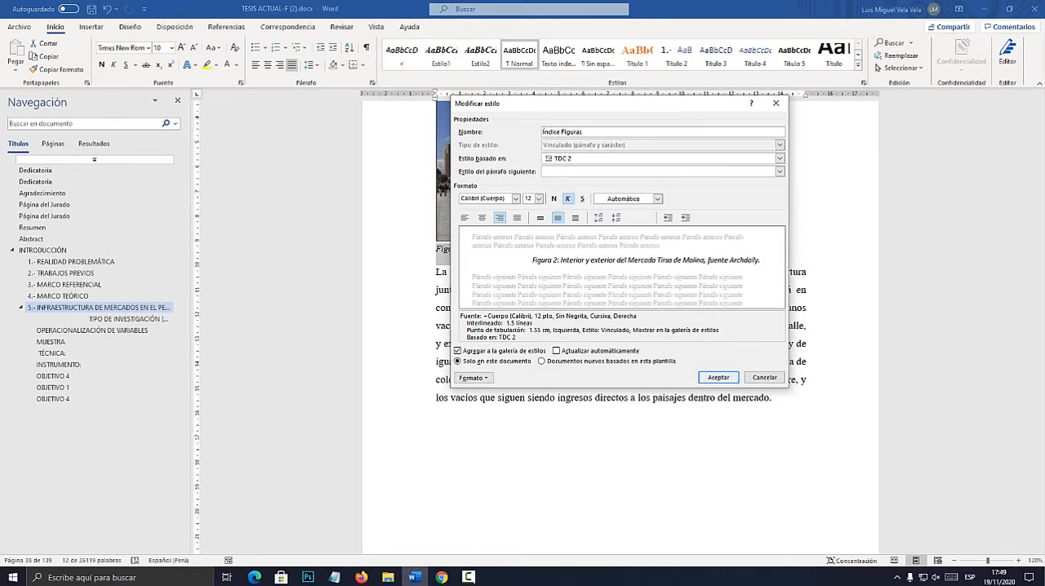
key("Return")
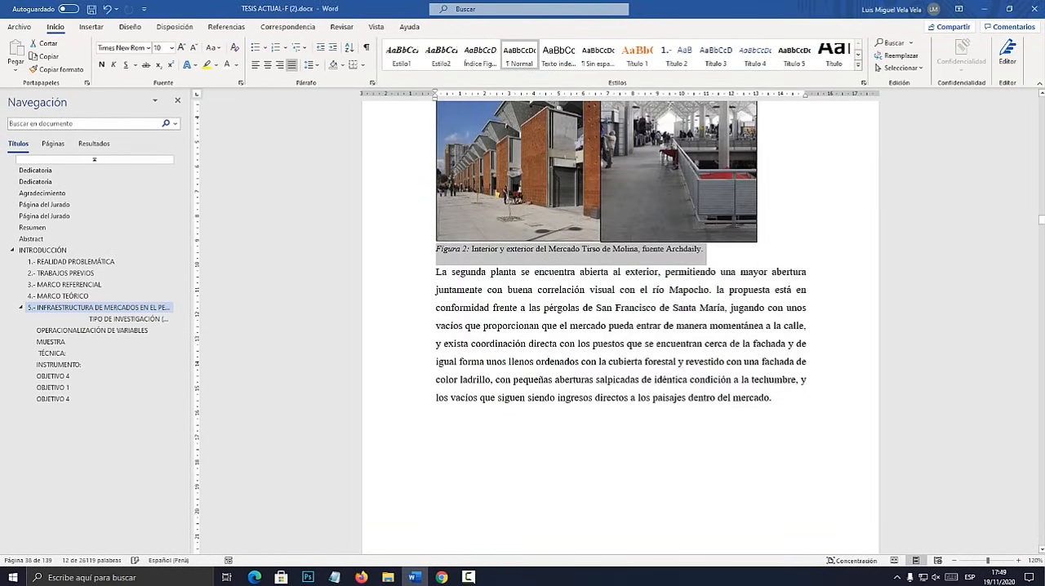
Apply the Índice Figuras style to the Figura 2 caption and the Figura 3 and Figura 4 captions of the Santa Caterina market.
key("ctrl+z")
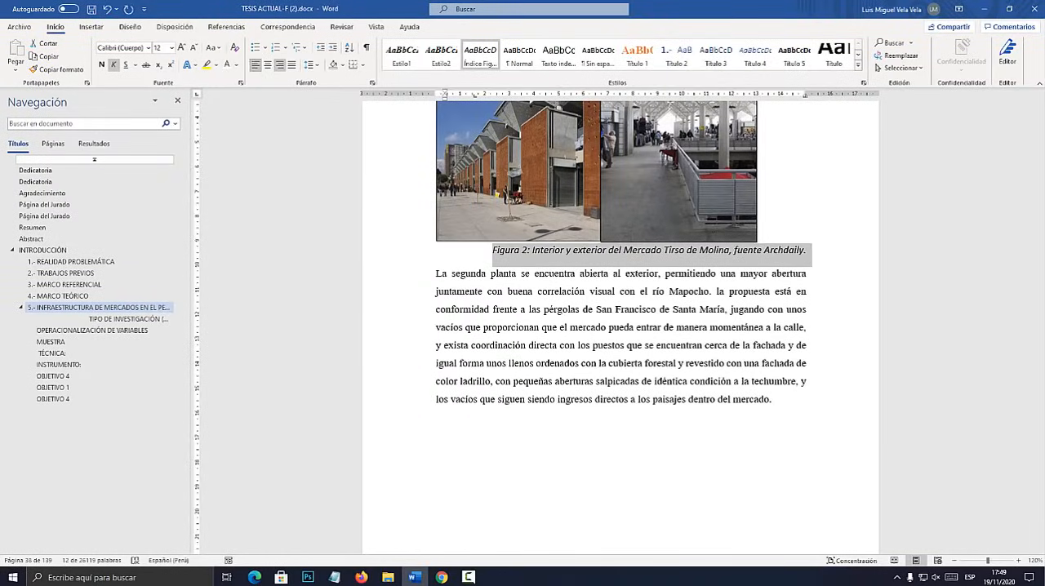
scroll(620, 326, "down", 15)
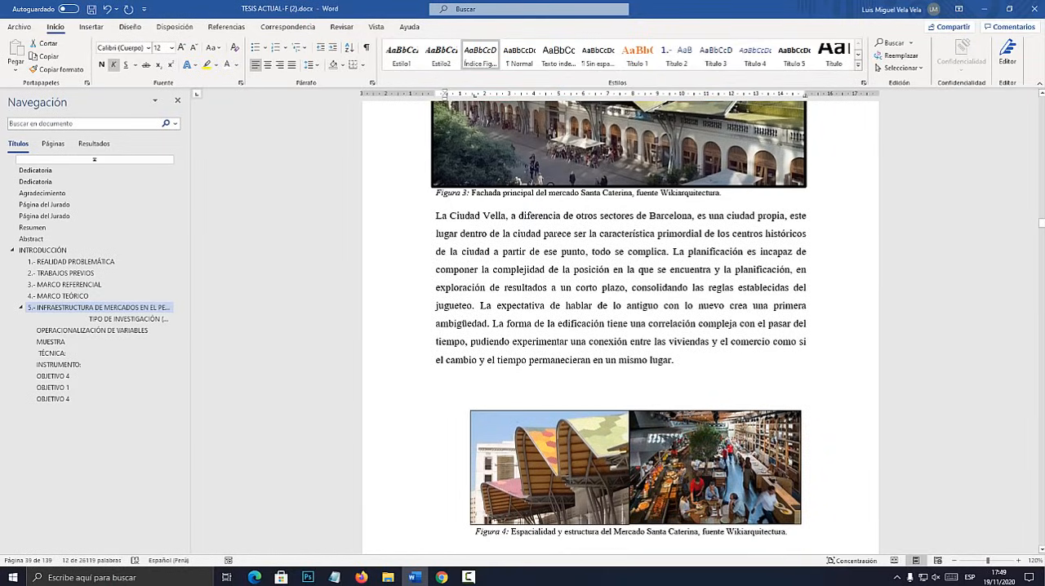
left_click_drag(722, 193, 436, 193)
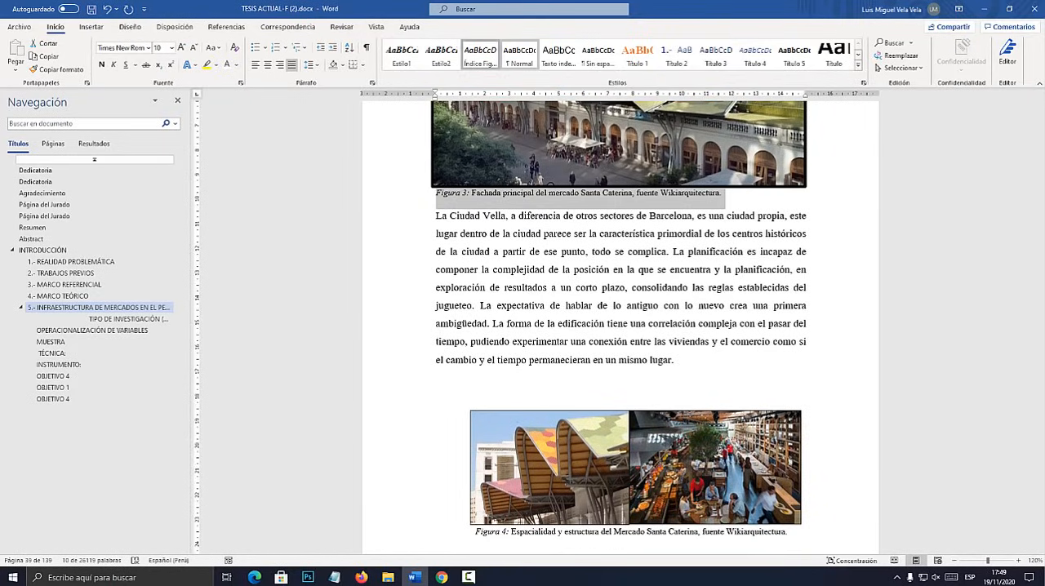
scroll(621, 326, "down", 5)
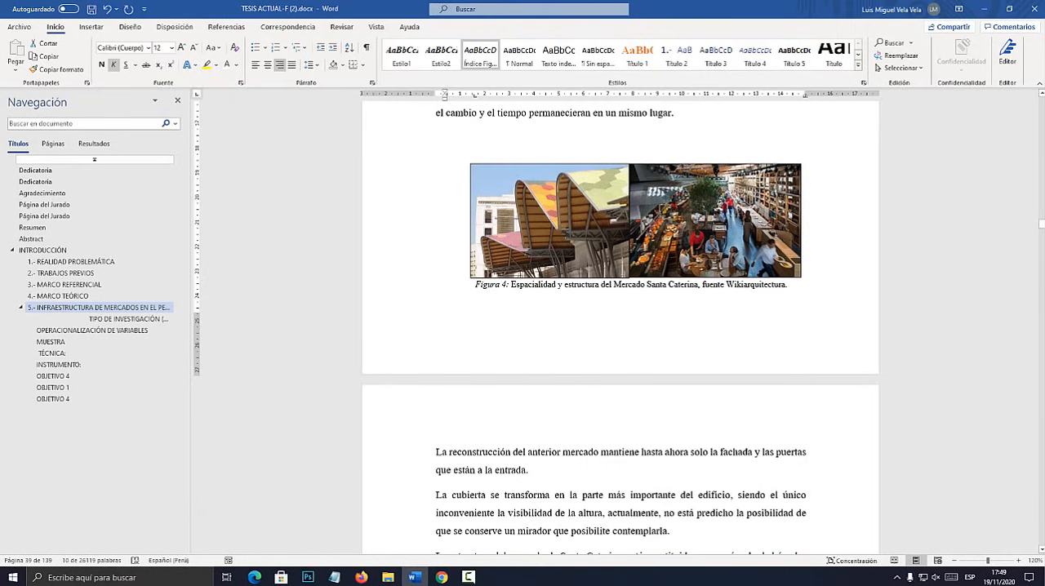
left_click_drag(790, 285, 470, 285)
left_click(480, 55)
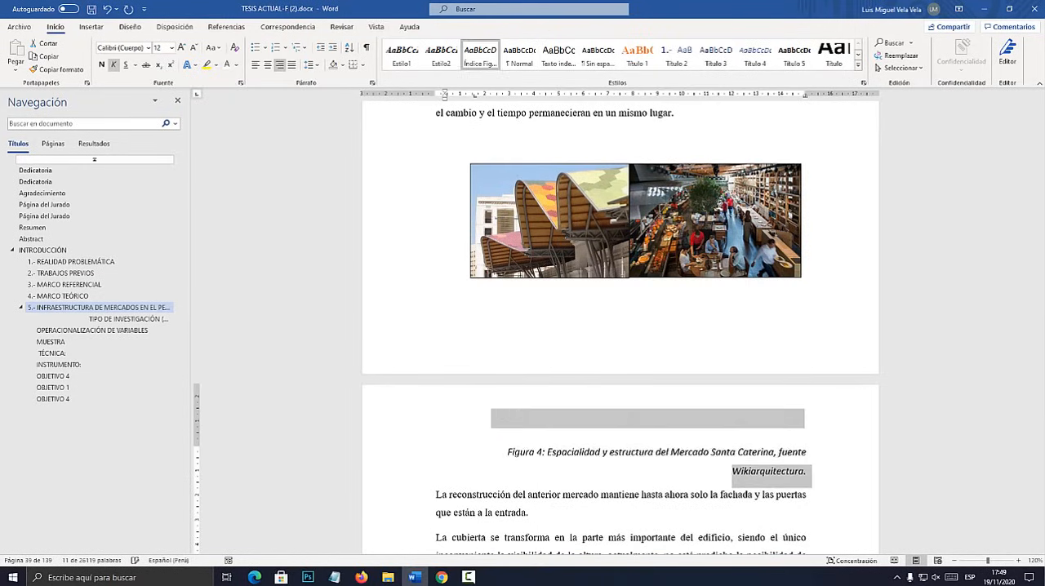
Apply the Índice Figuras style to the Figura 6 and Figura 7 captions below the gender and purchase frequency pie charts.
scroll(620, 327, "down", 20)
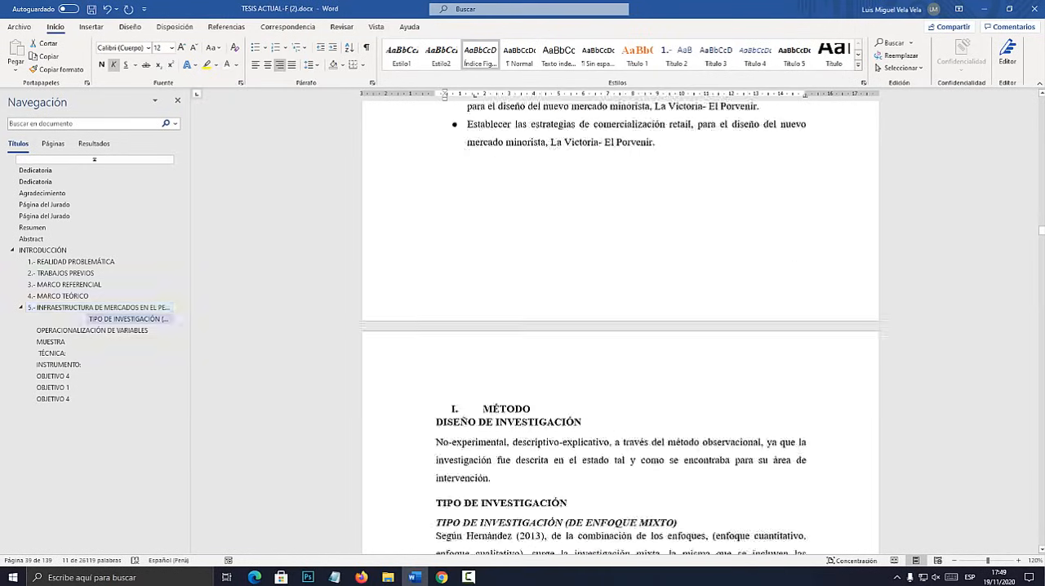
scroll(620, 326, "down", 20)
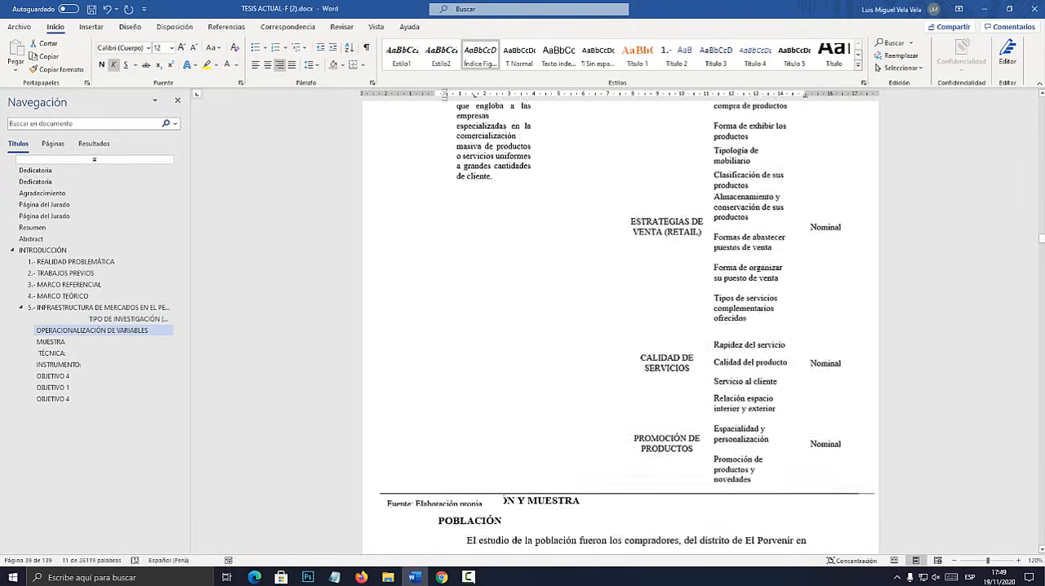
scroll(620, 326, "down", 20)
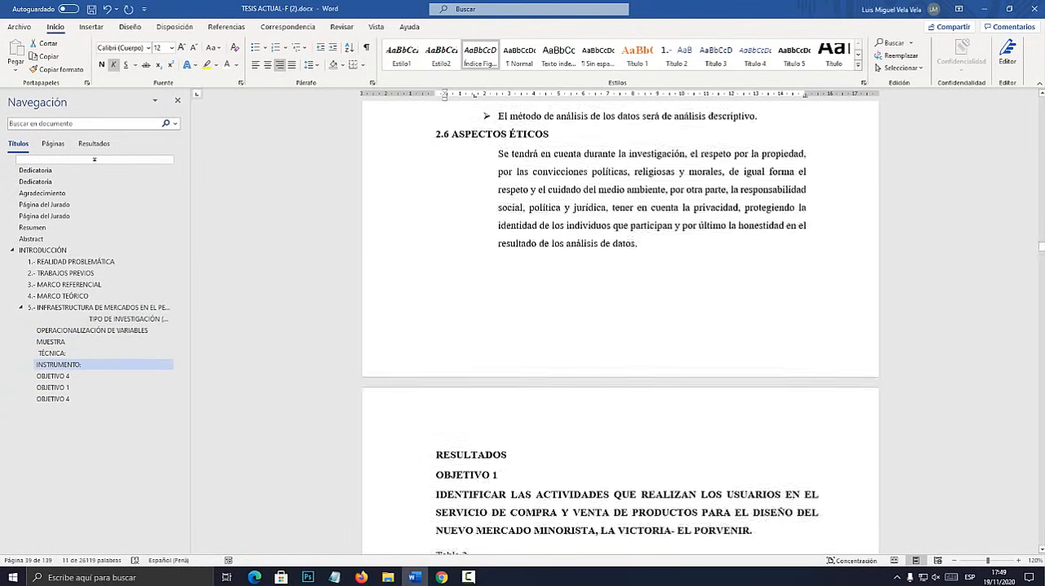
scroll(621, 326, "down", 12)
scroll(621, 326, "up", 2)
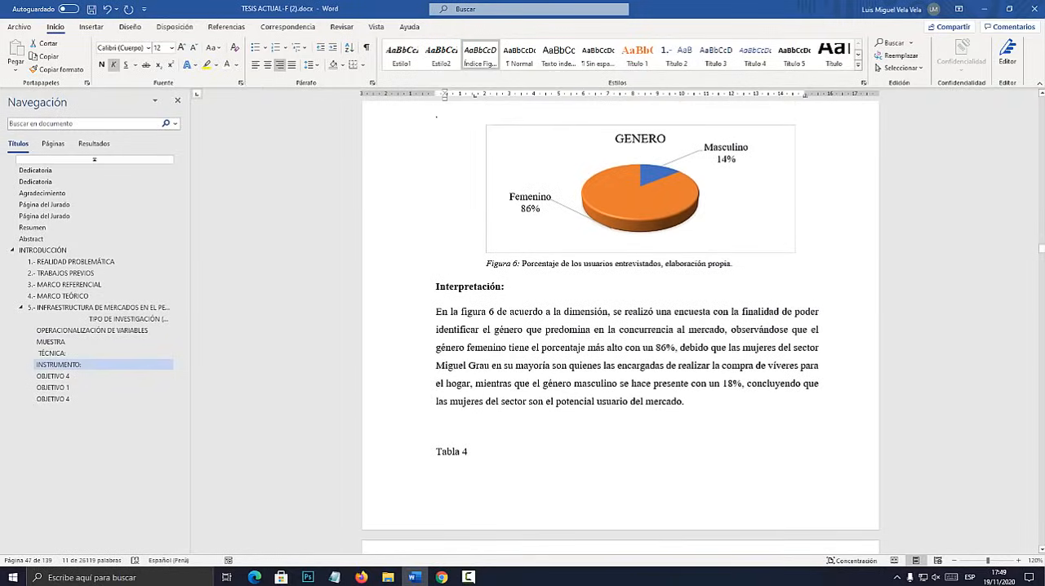
left_click_drag(734, 265, 441, 267)
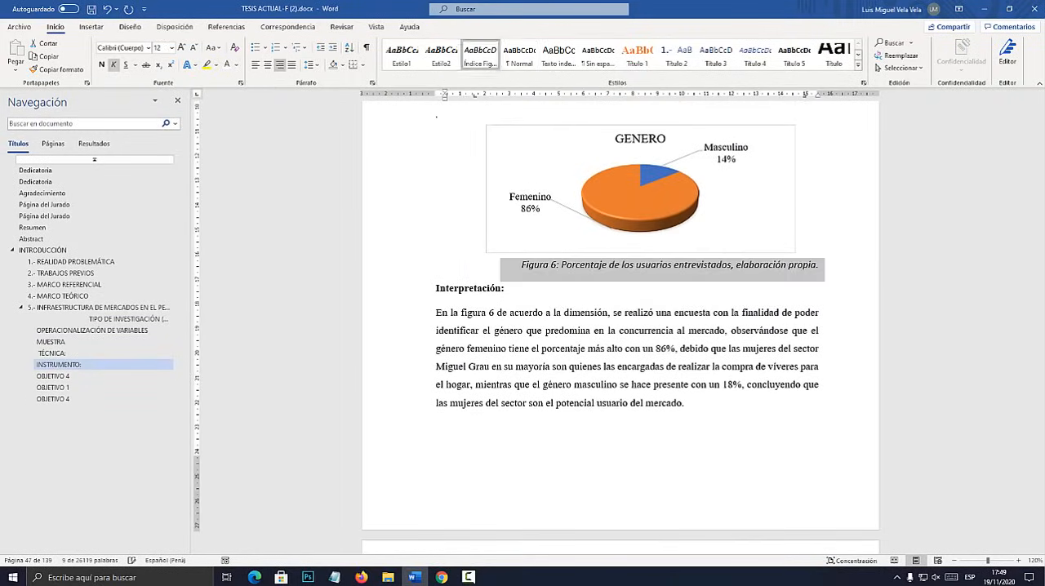
left_click(480, 56)
scroll(620, 326, "down", 15)
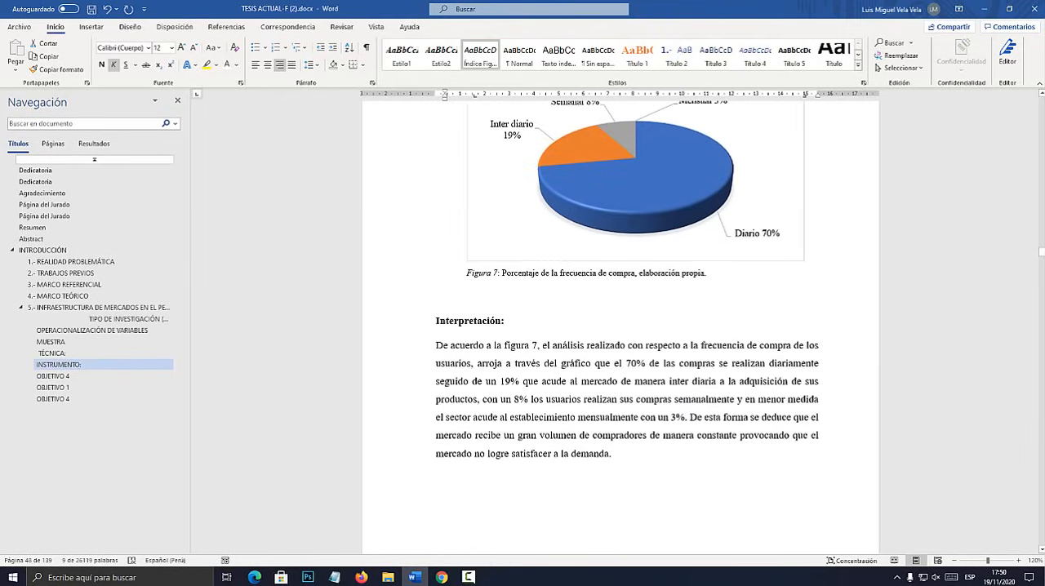
left_click_drag(707, 273, 466, 273)
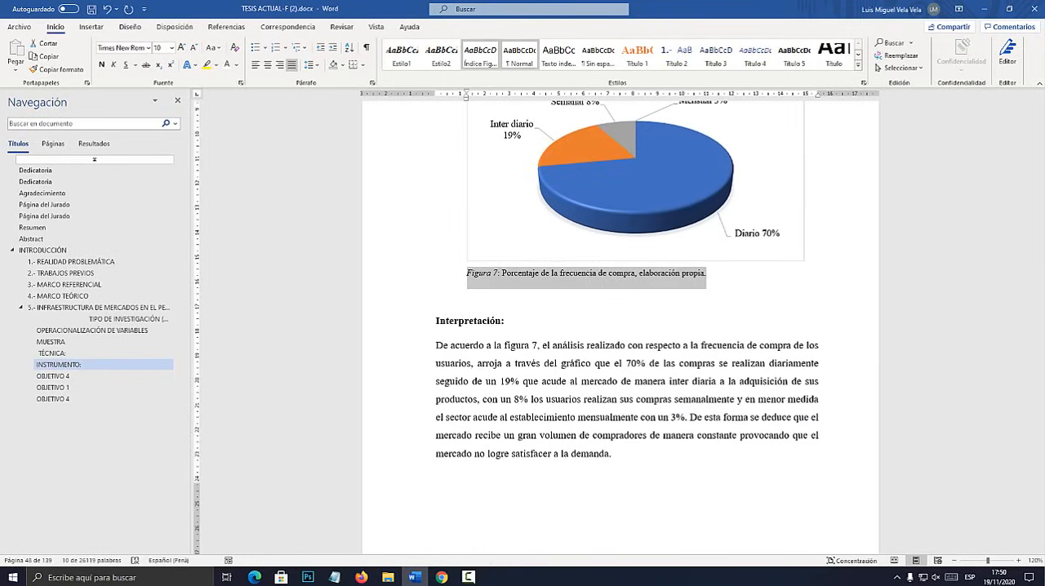
left_click(480, 55)
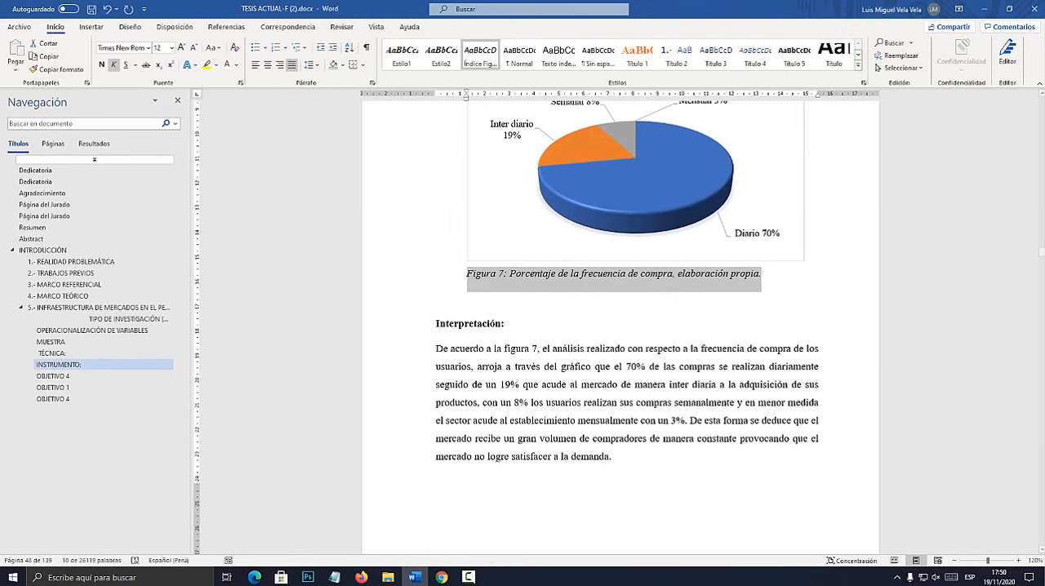
Place the cursor on the empty line below the Índice de Figuras heading and open the table of contents options.
left_click_drag(1040, 251, 1041, 130)
scroll(621, 327, "down", 10)
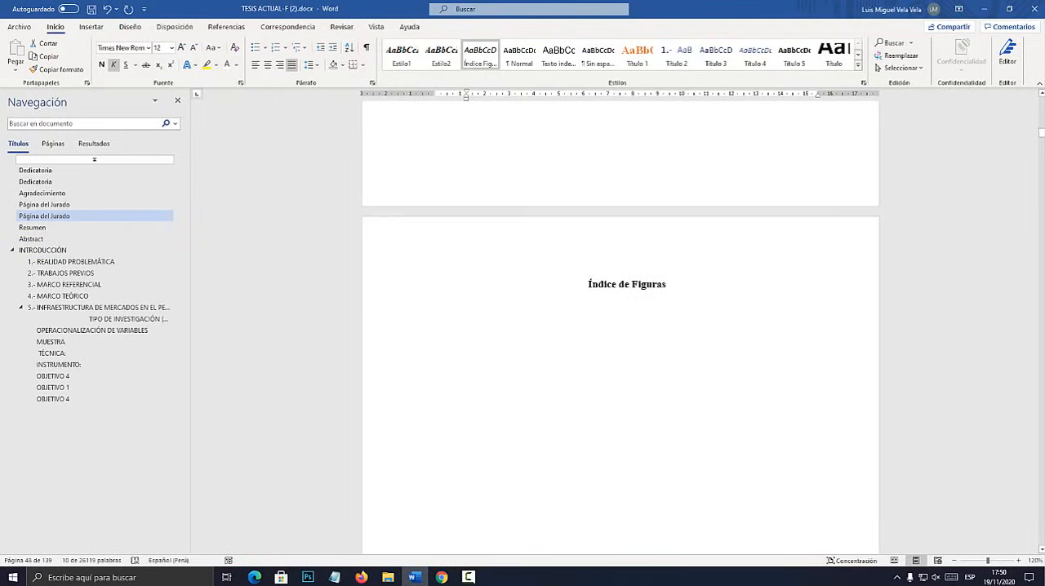
scroll(621, 326, "down", 3)
left_click(627, 186)
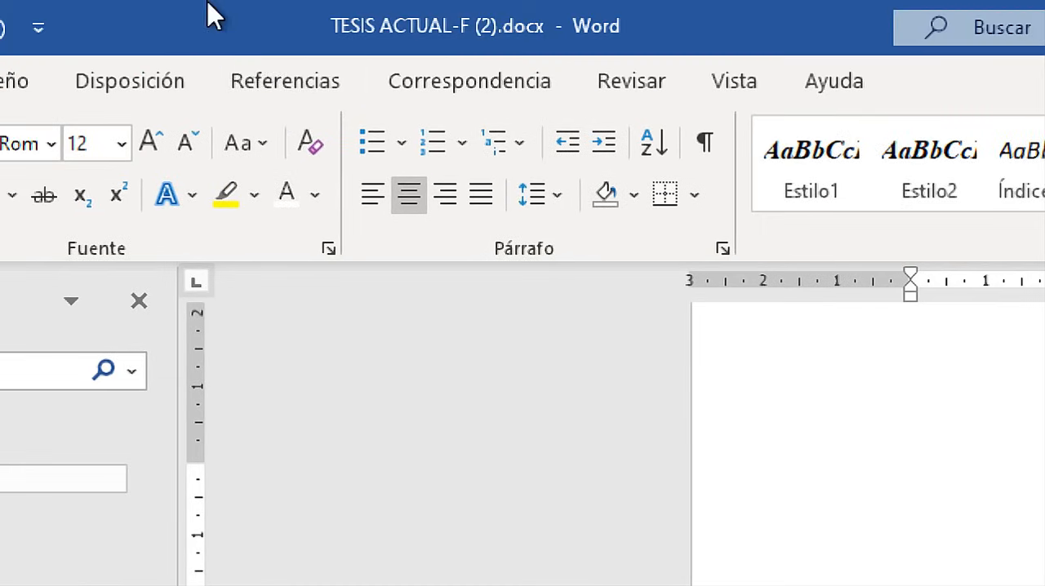
left_click(229, 27)
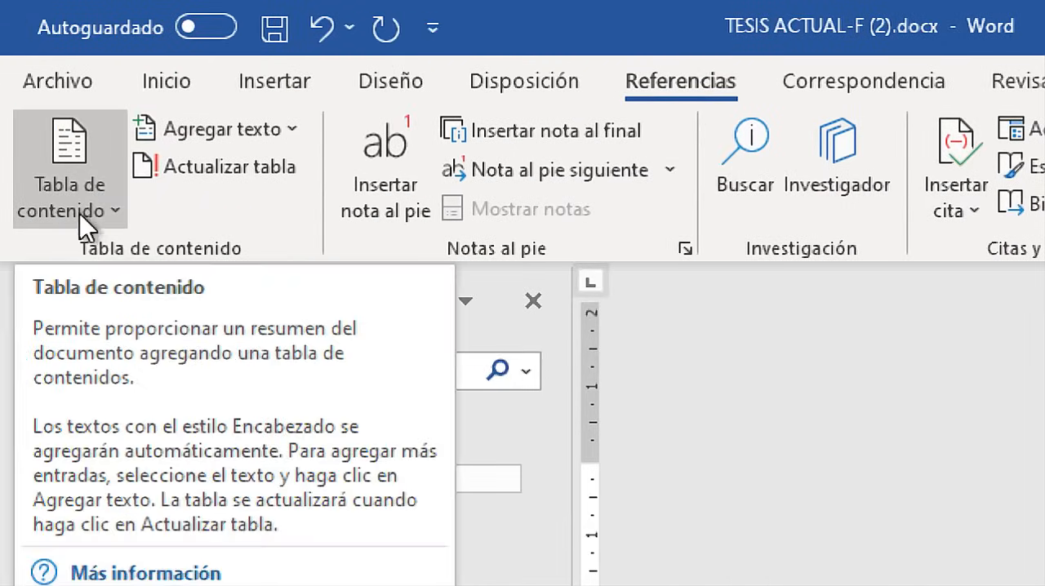
left_click(90, 210)
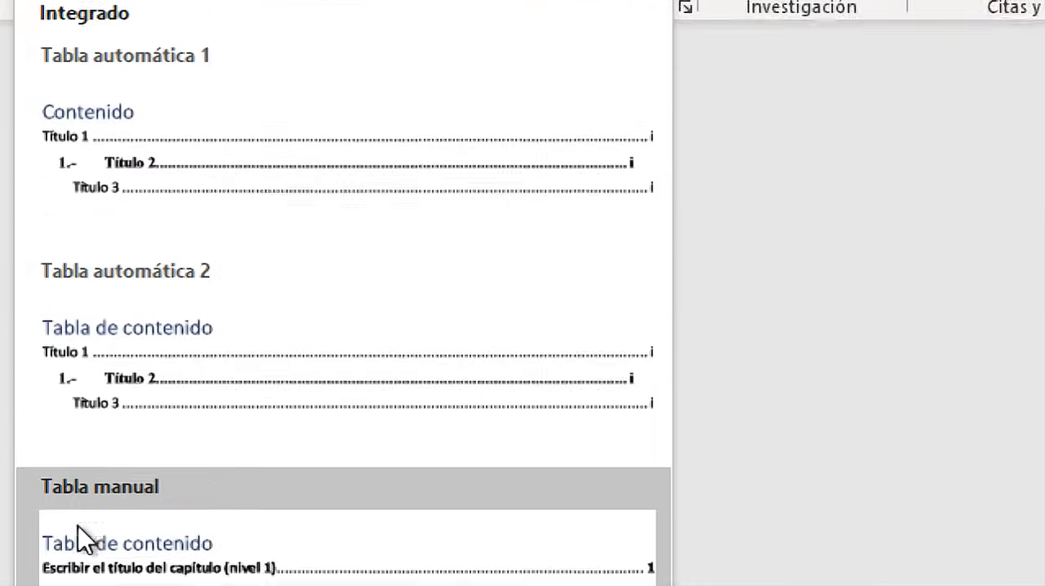
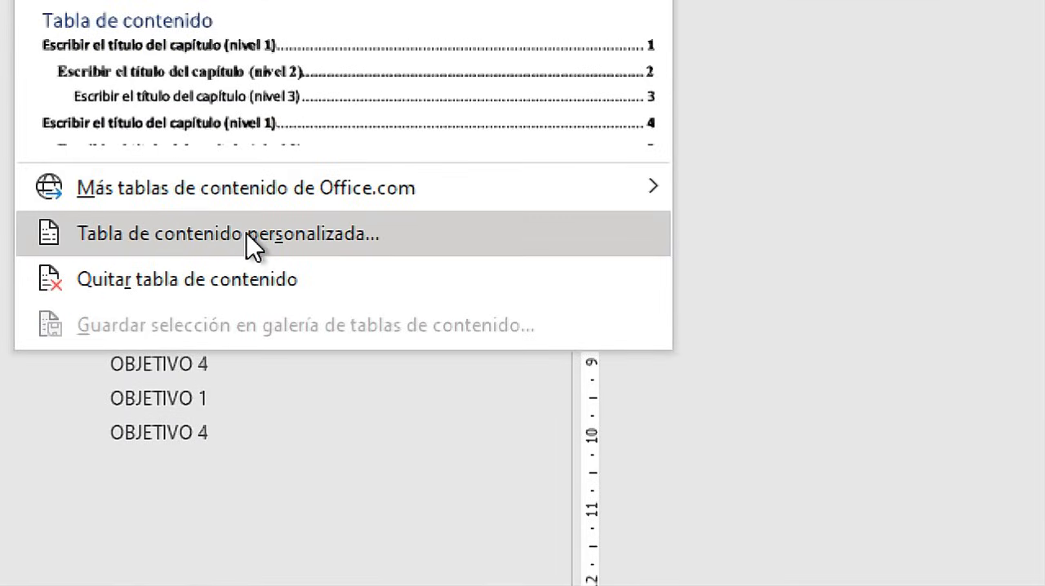
In the options of a custom table of contents, clear the levels assigned to Título 1, Título 2 and Título 3.
left_click(247, 239)
left_click_drag(408, 120, 548, 146)
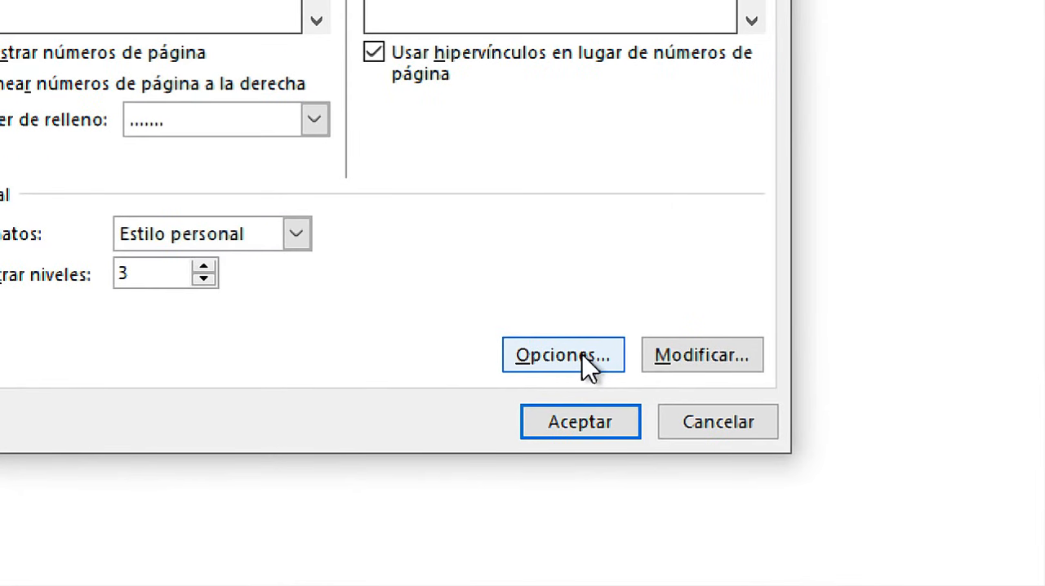
left_click(582, 355)
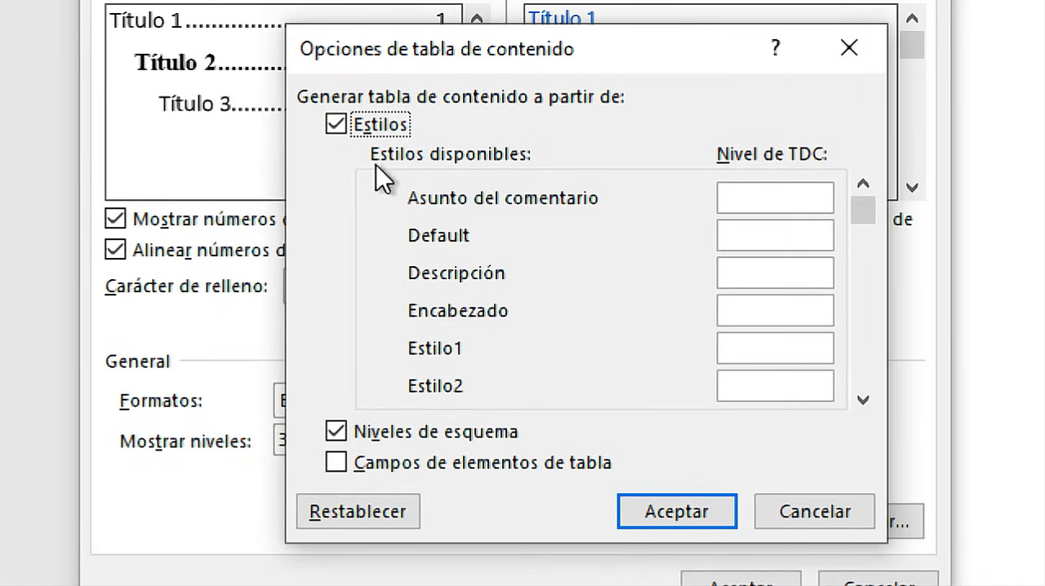
left_click(814, 201)
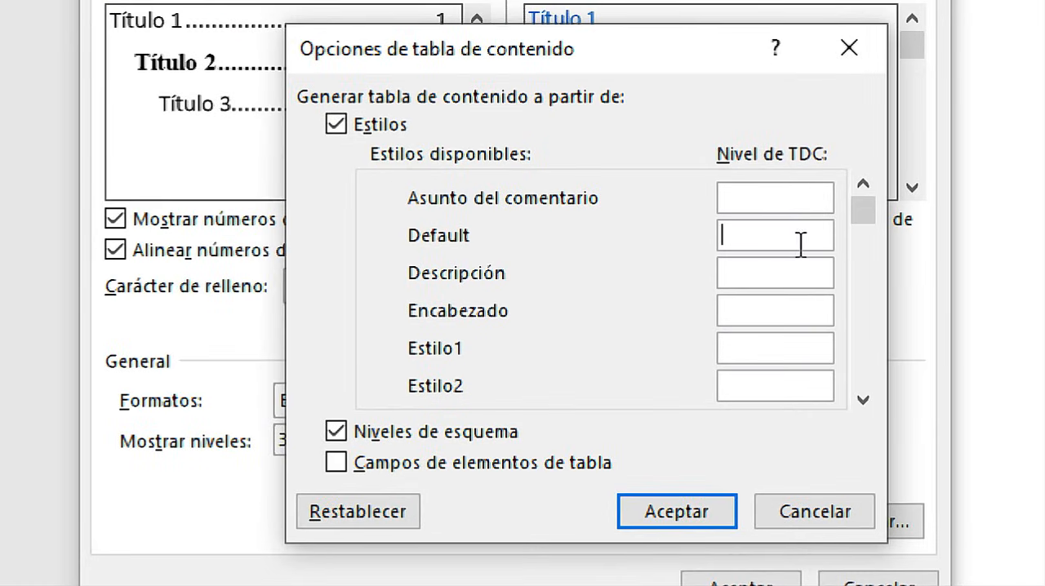
left_click(864, 404)
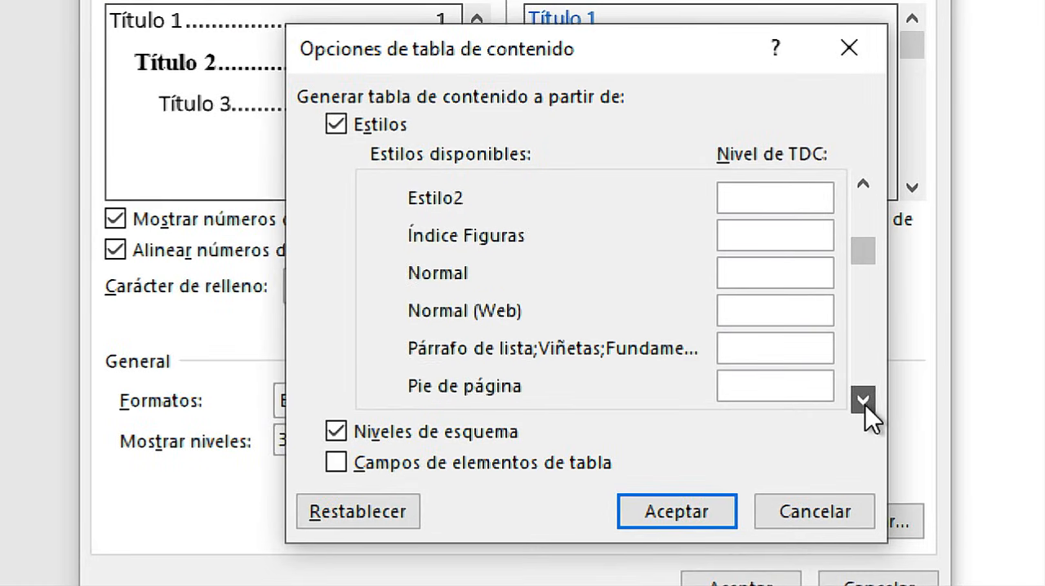
left_click(865, 404)
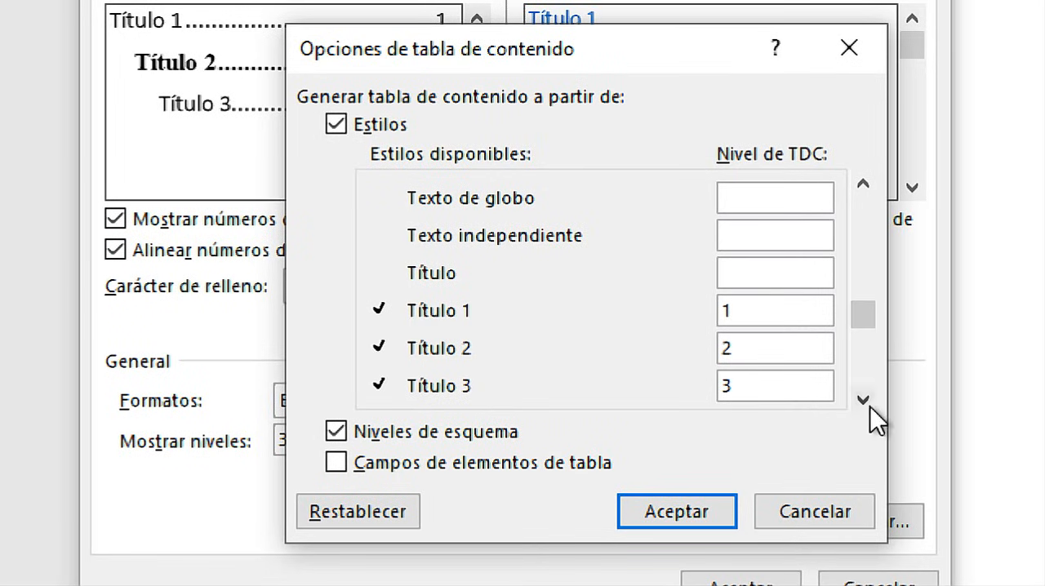
left_click(865, 403)
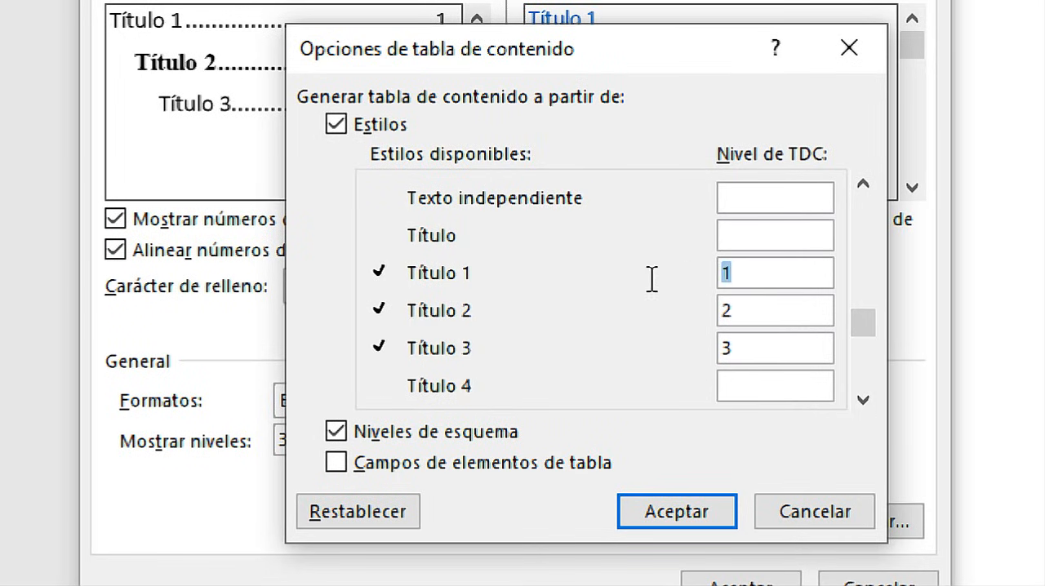
key("BackSpace")
key("Tab")
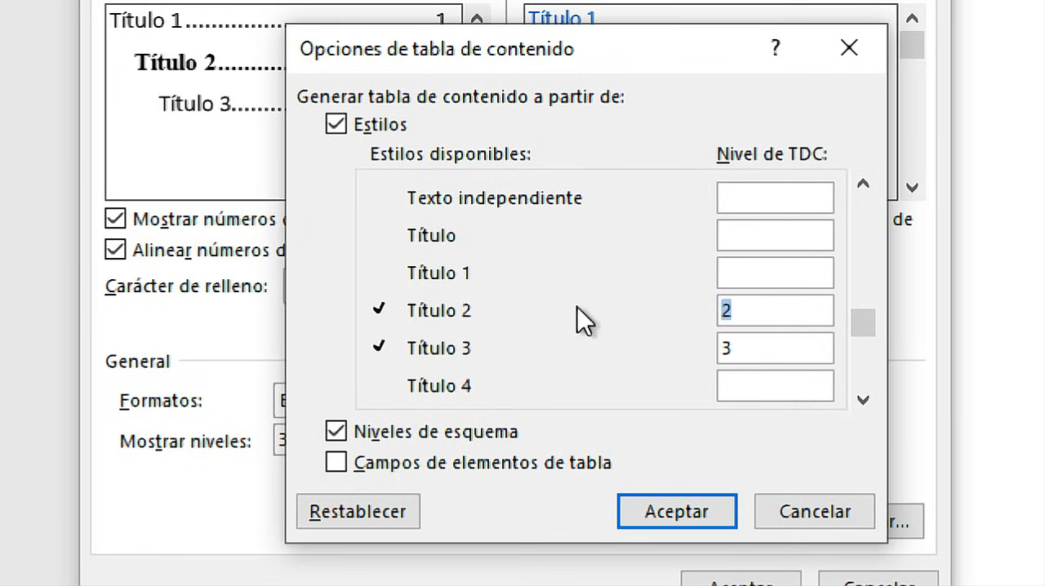
key("BackSpace")
key("Tab")
key("BackSpace")
left_click(862, 400)
left_click(862, 400)
left_click(862, 400)
left_click(861, 400)
left_click(861, 400)
left_click(862, 399)
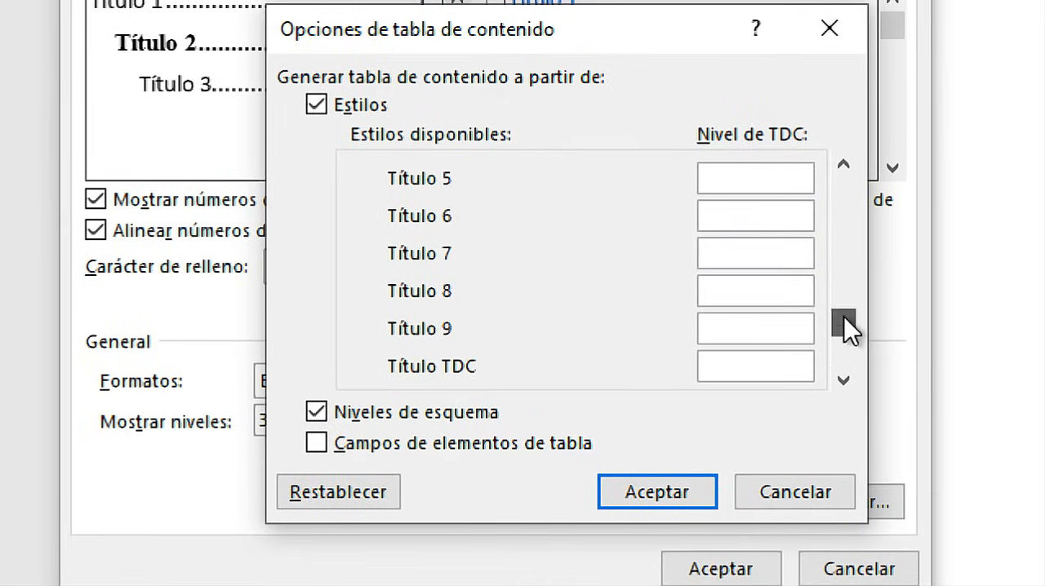
Assign level 1 to the Índice Figuras style and insert the index without replacing the existing table of contents.
left_click_drag(843, 318, 840, 167)
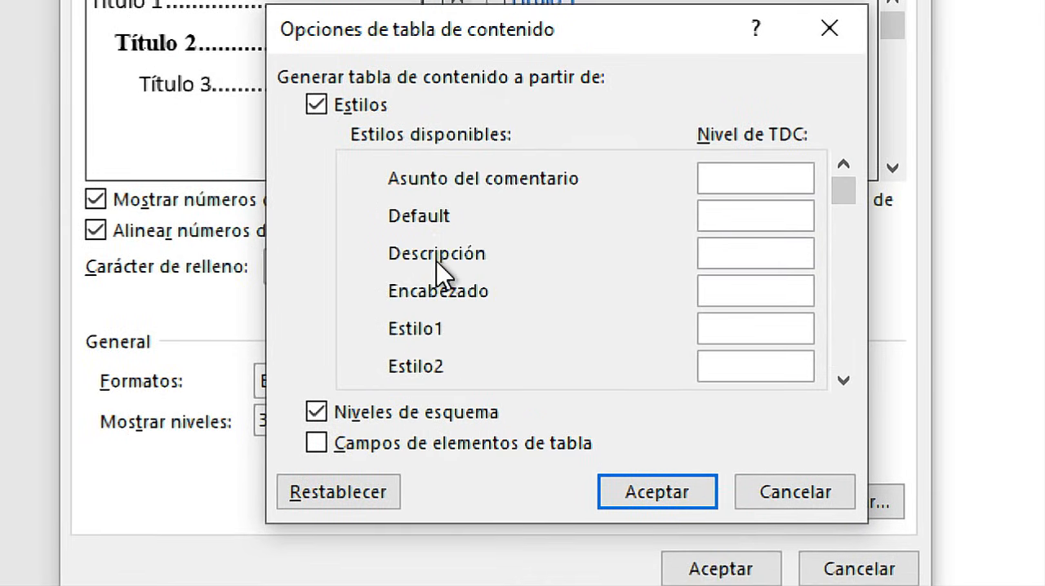
left_click(845, 386)
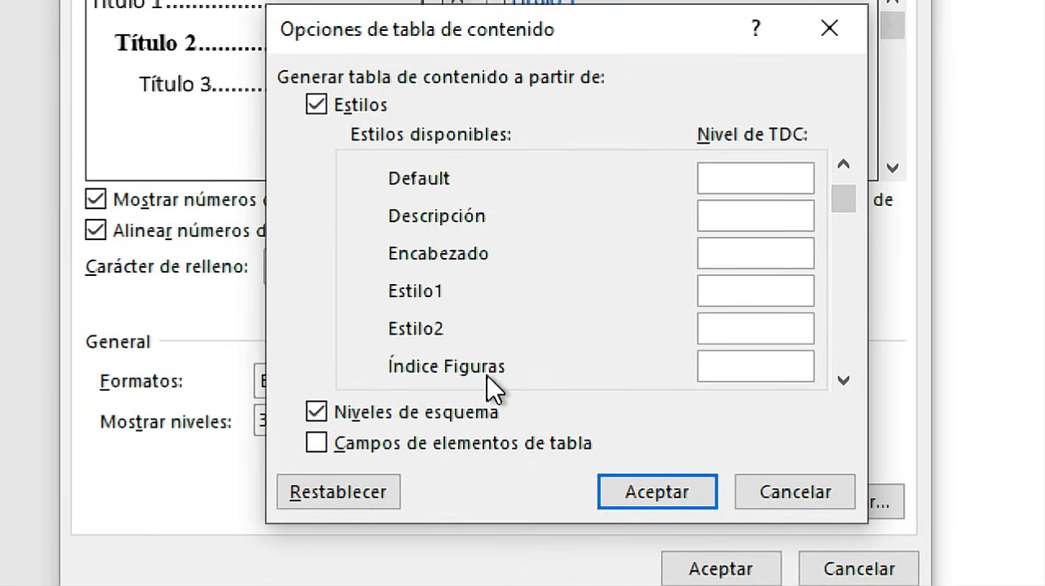
left_click(844, 381)
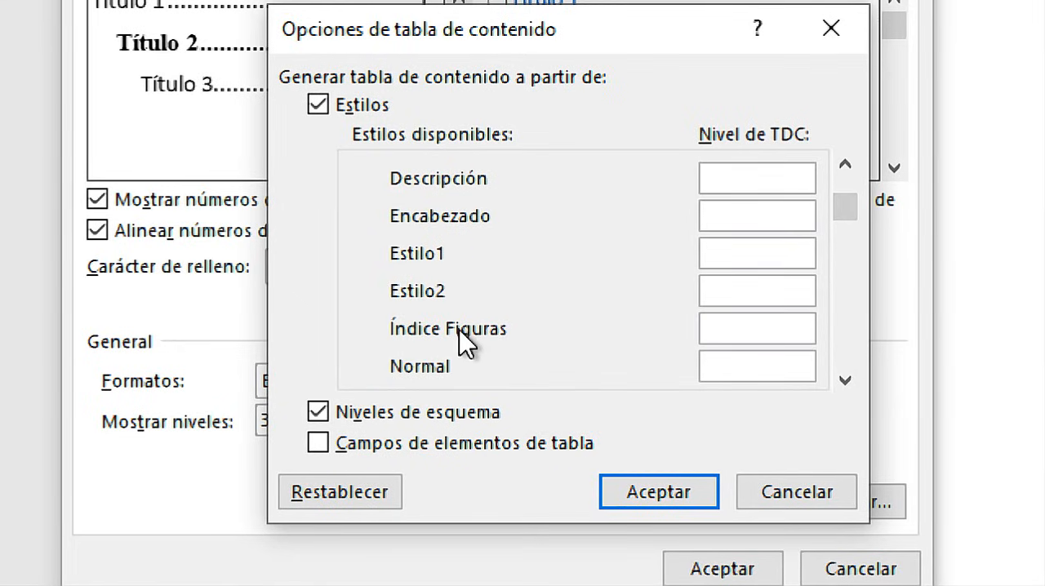
left_click(746, 326)
type("1")
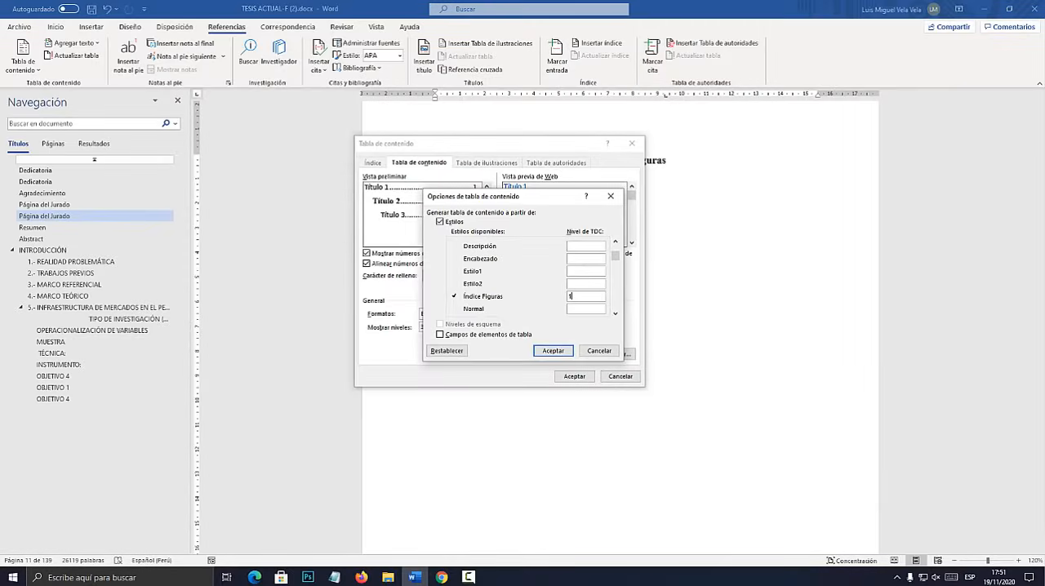
key("Return")
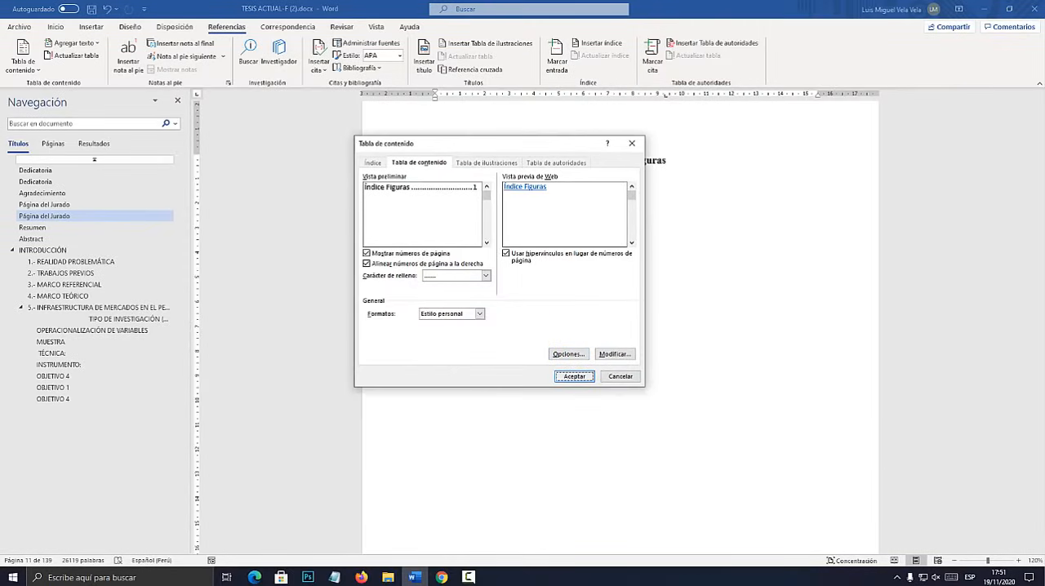
key("Return")
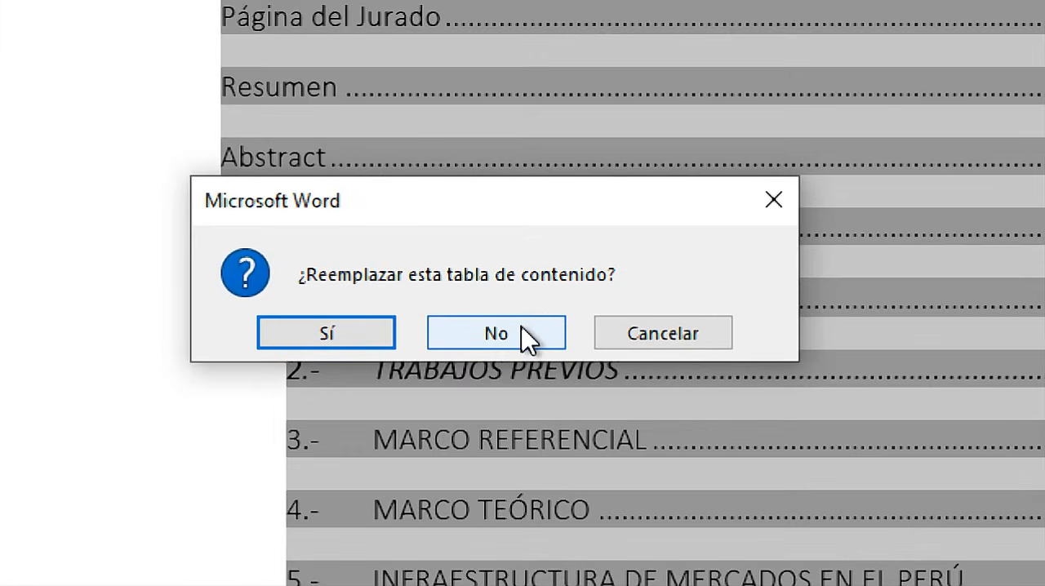
left_click(524, 334)
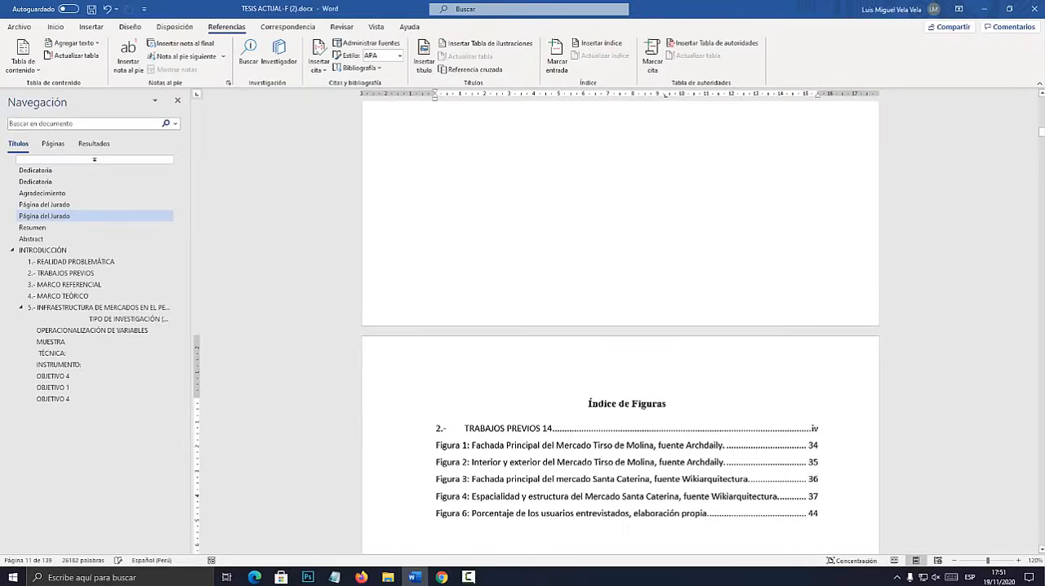
scroll(620, 326, "down", 5)
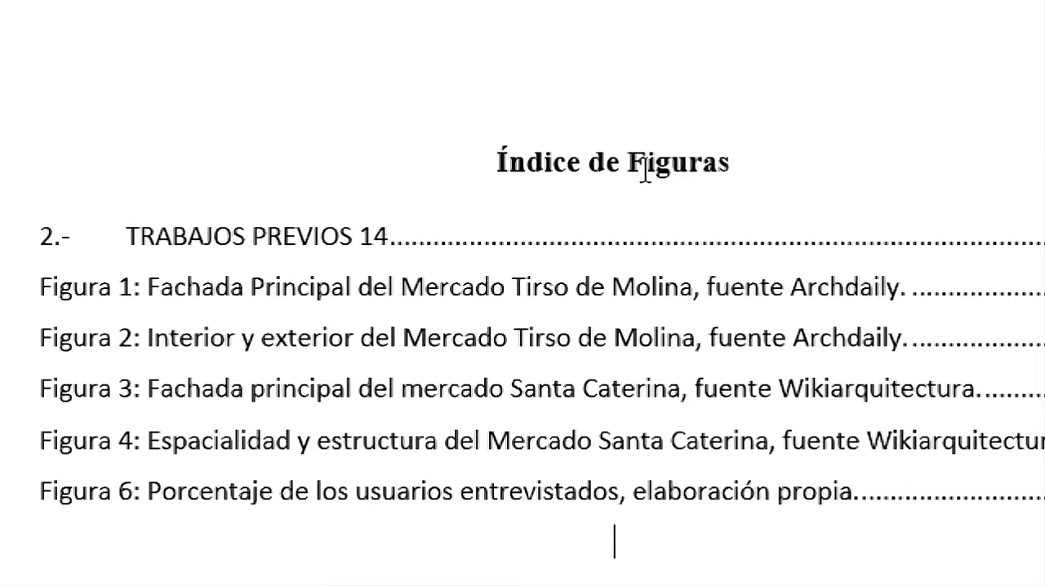
Switch to Outline view and follow the TRABAJOS PREVIOS 14 entry of the Índice de Figuras to its source line in the main INDICE.
left_click(391, 243)
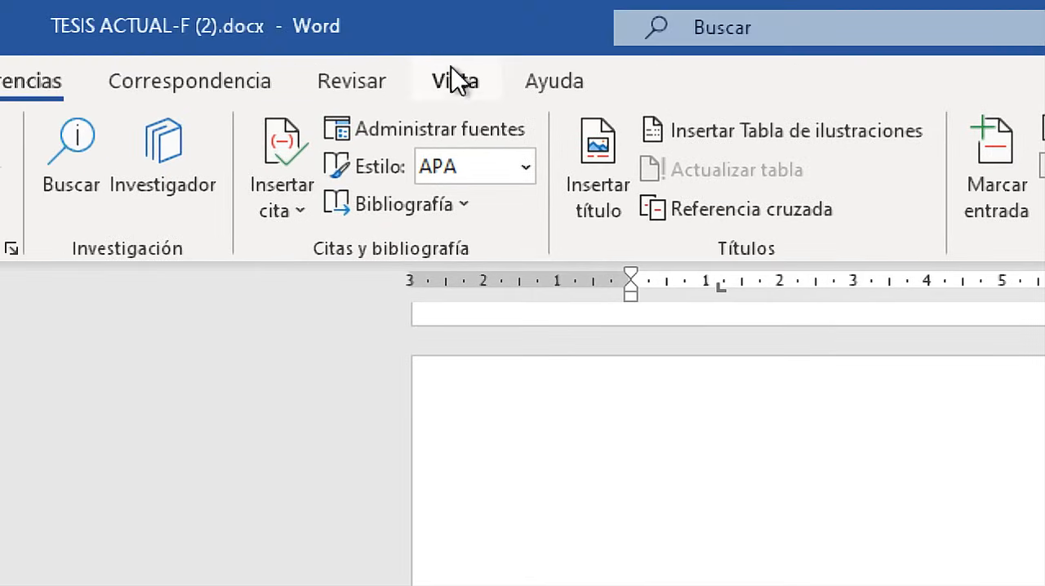
left_click(376, 27)
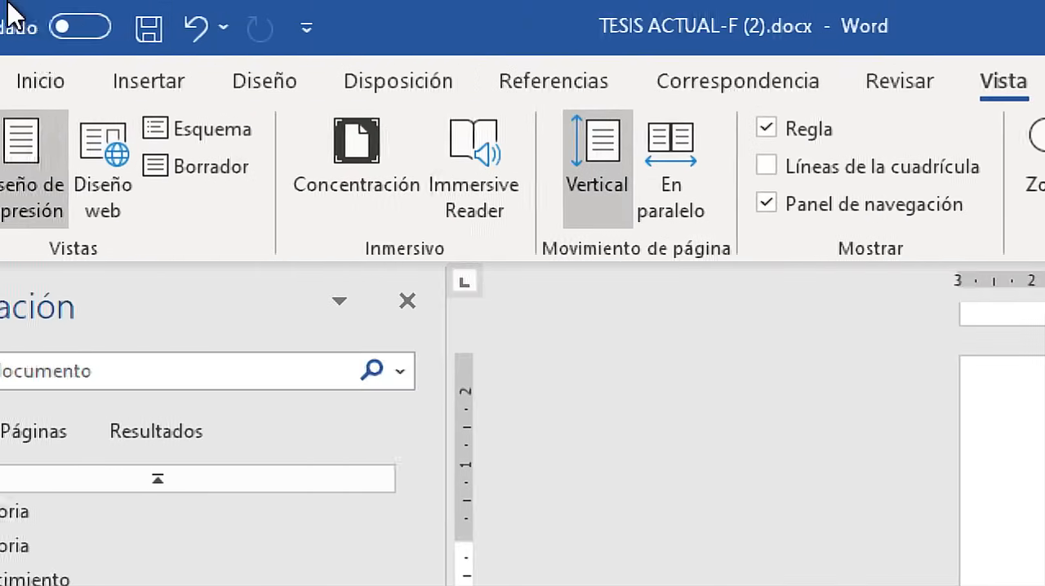
left_click(305, 130)
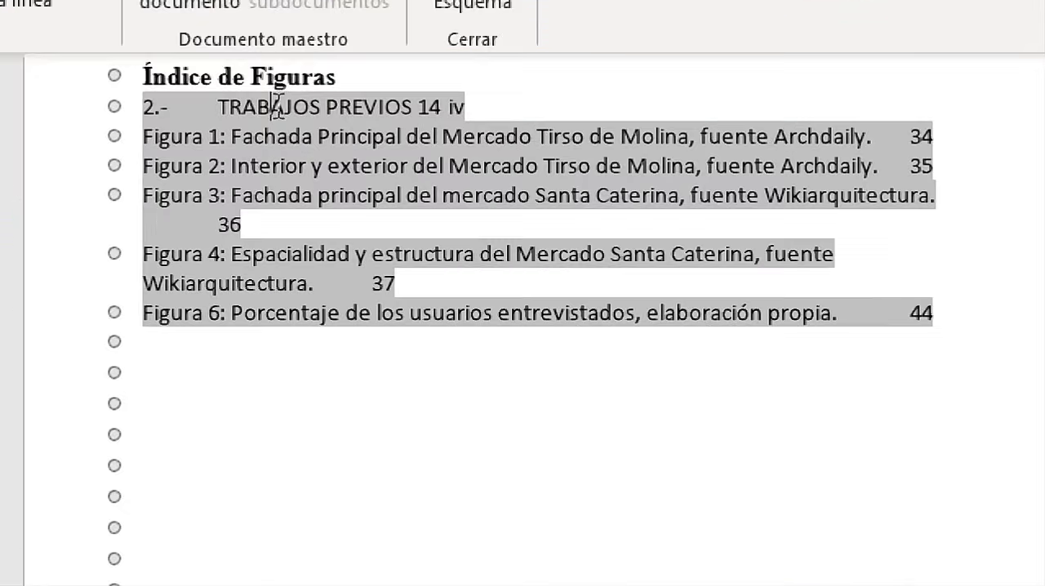
left_click(281, 105, "ctrl")
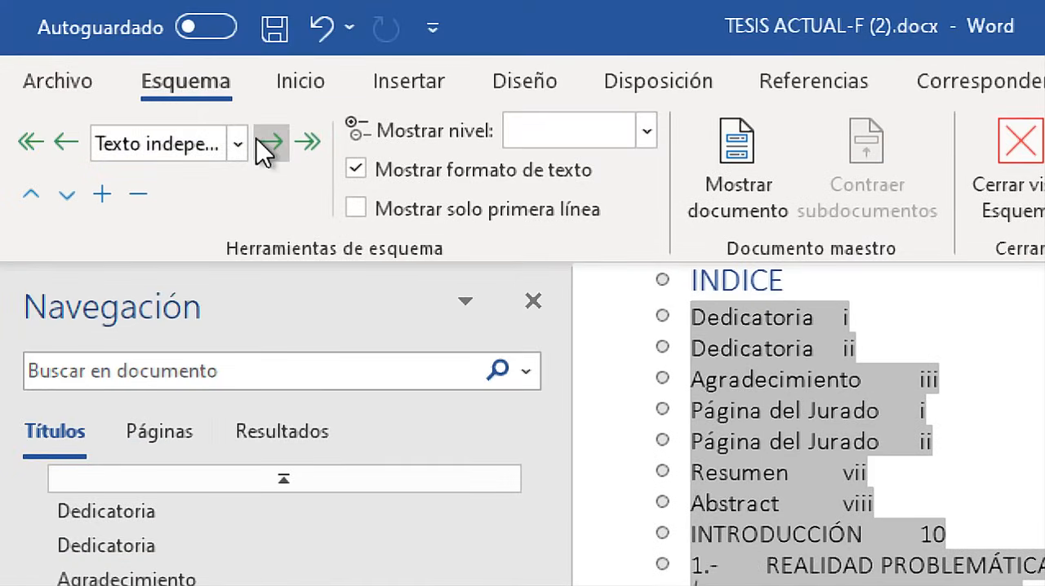
Set the outline level of the TRABAJOS PREVIOS entry in the main INDICE to Texto independiente and close Outline view.
left_click(264, 144)
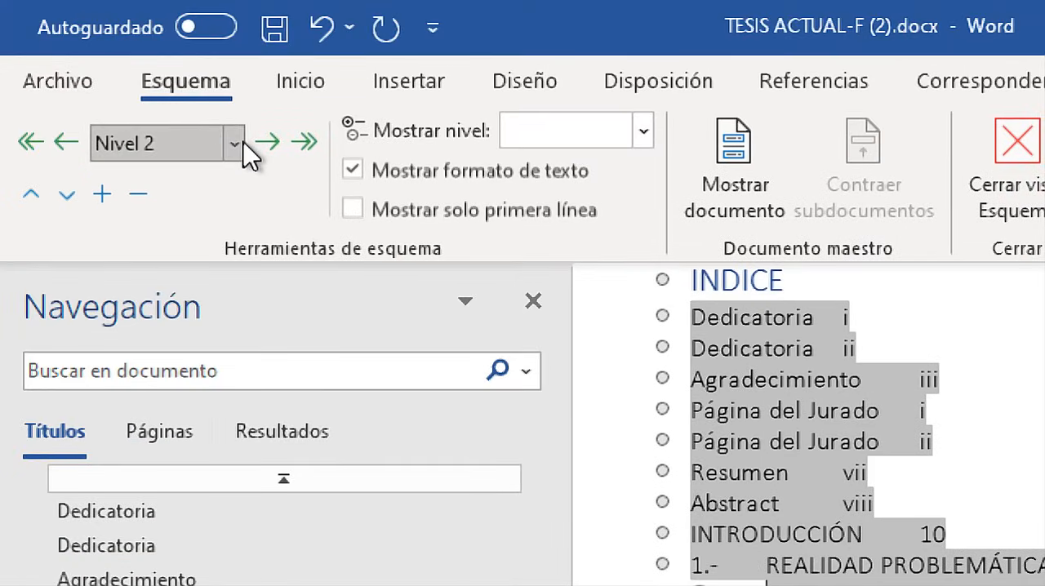
left_click(64, 143)
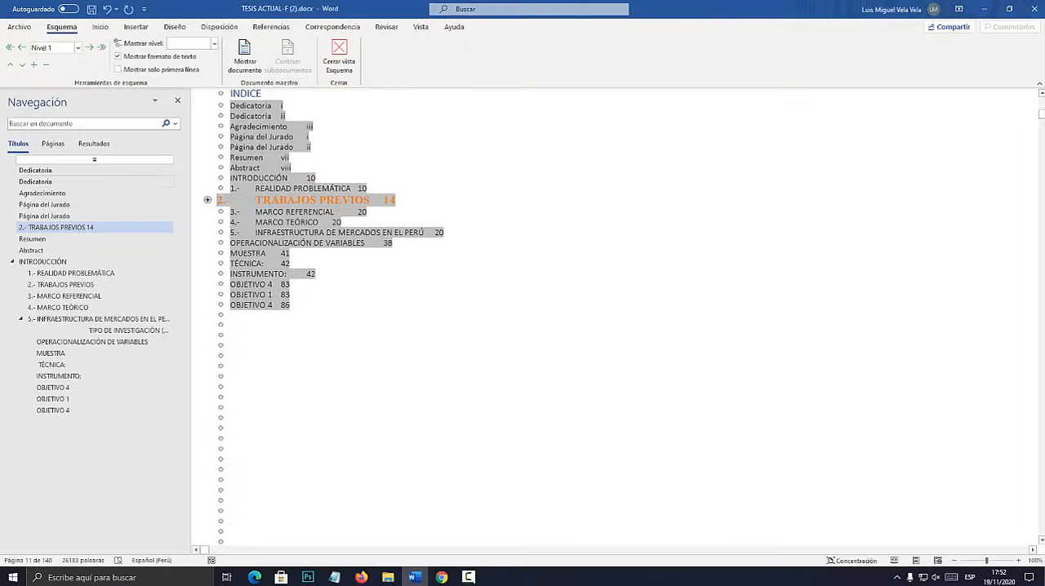
left_click(280, 222)
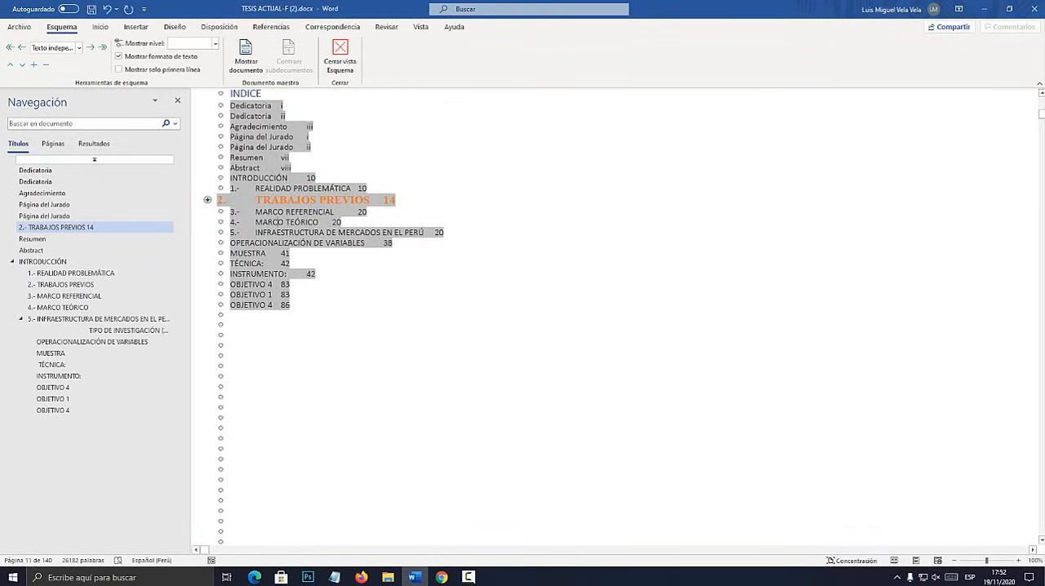
left_click(207, 199)
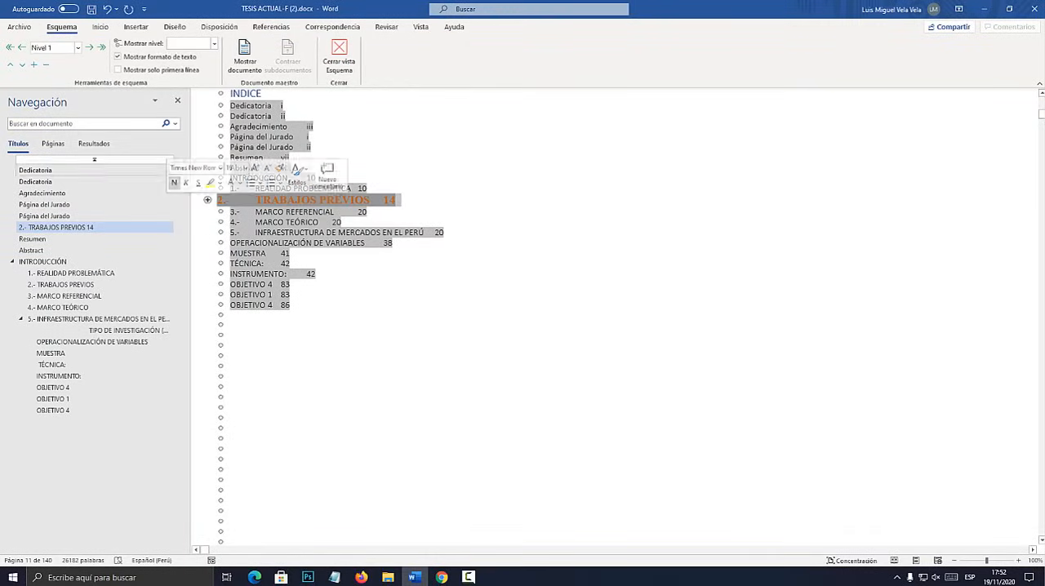
left_click(79, 47)
left_click(82, 173)
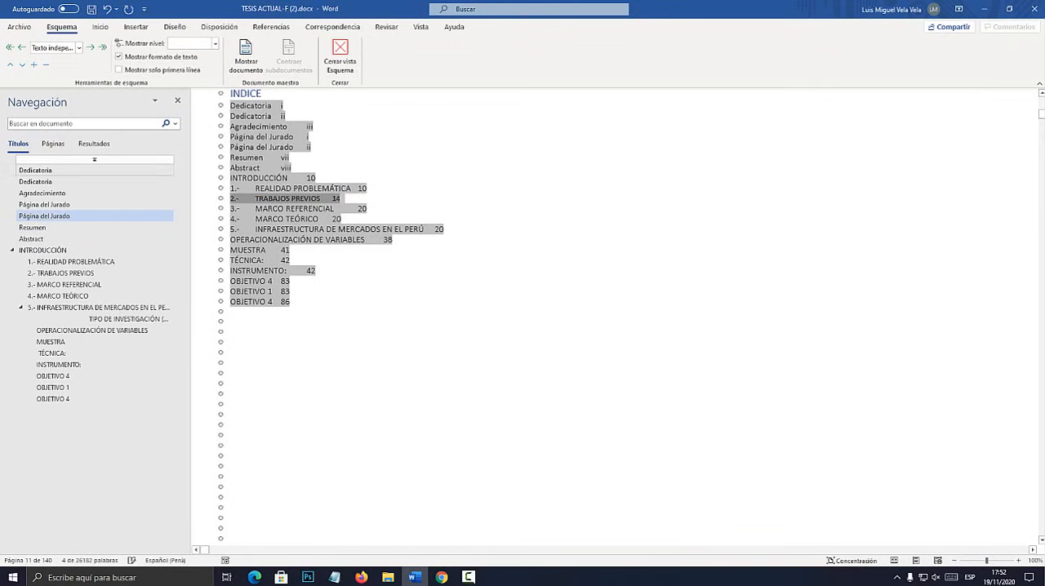
left_click(340, 55)
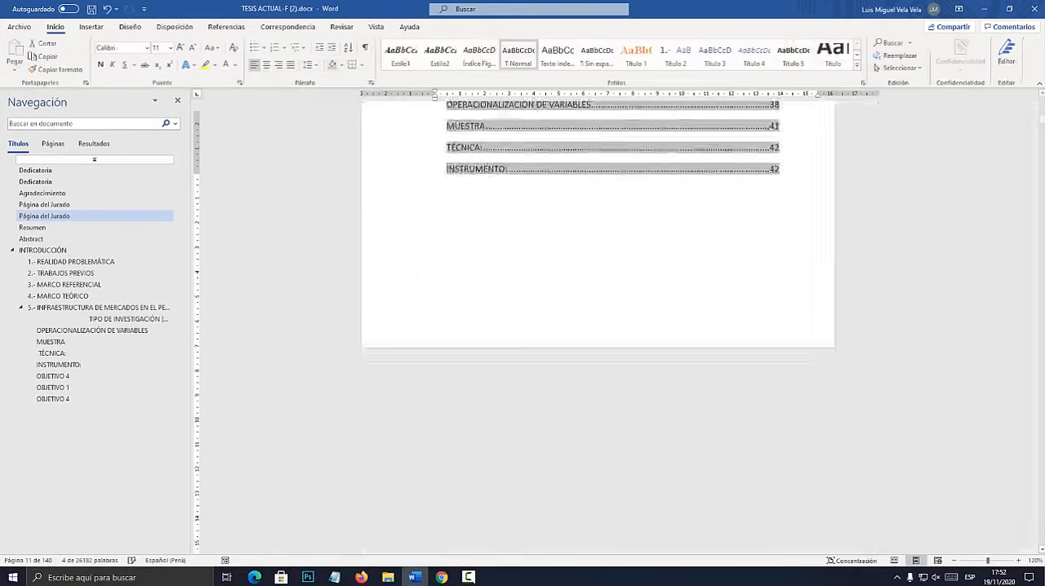
Update the entire table under the Índice de Figuras heading and leave the cursor below its last entry.
scroll(620, 326, "down", 15)
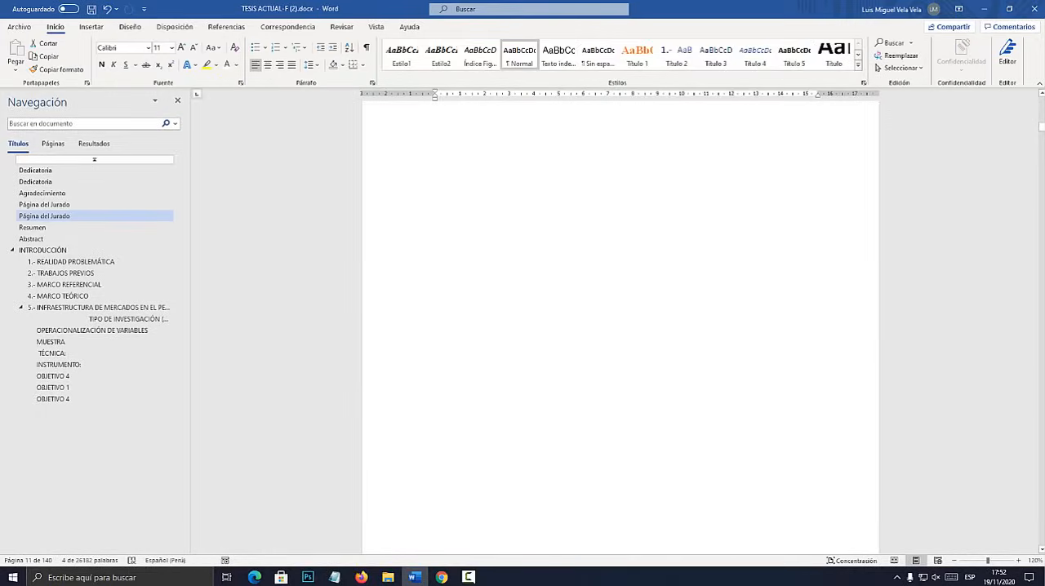
scroll(621, 327, "down", 10)
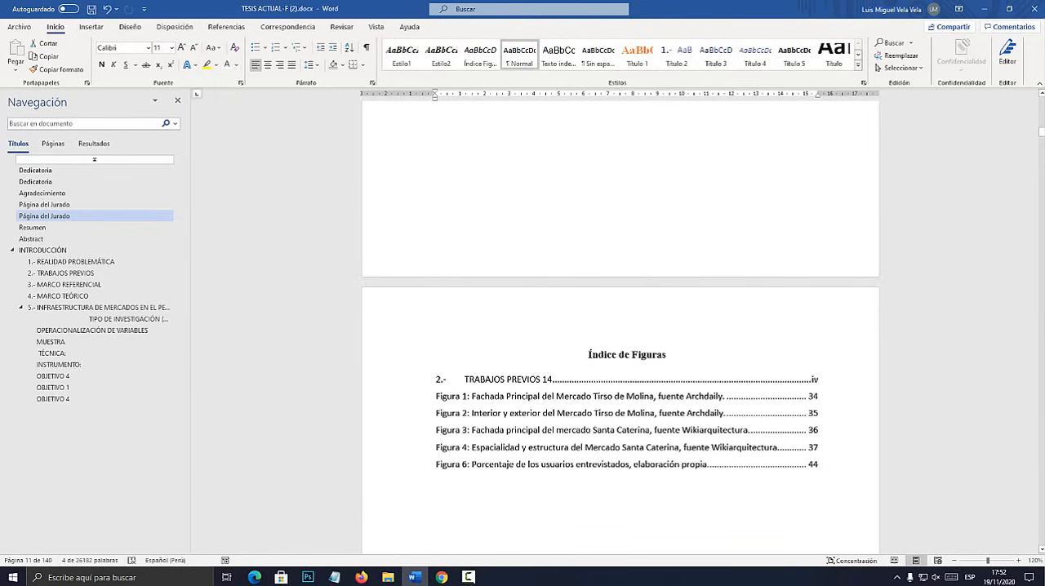
left_click(551, 378)
right_click(528, 396)
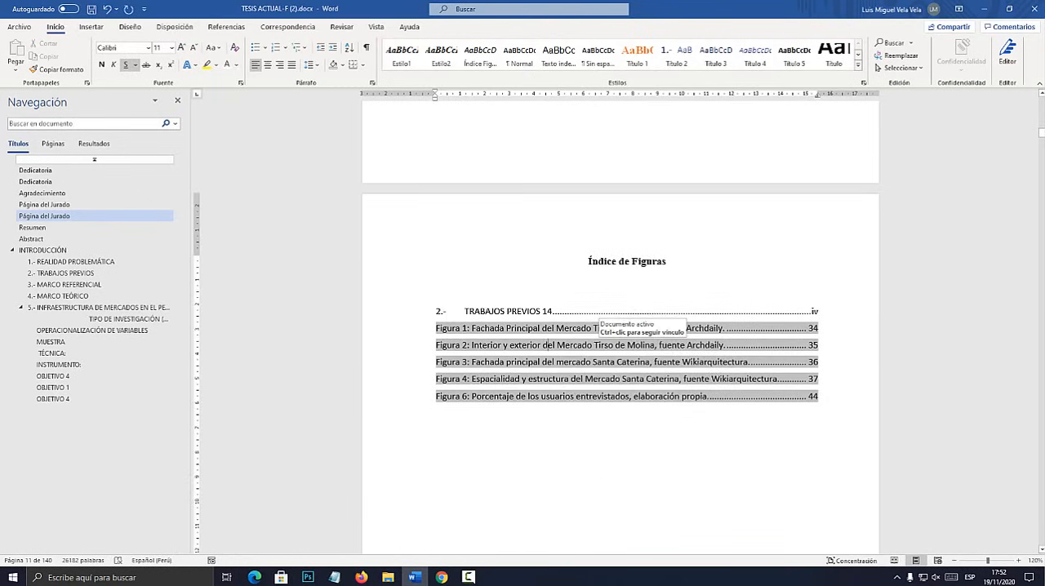
right_click(575, 345)
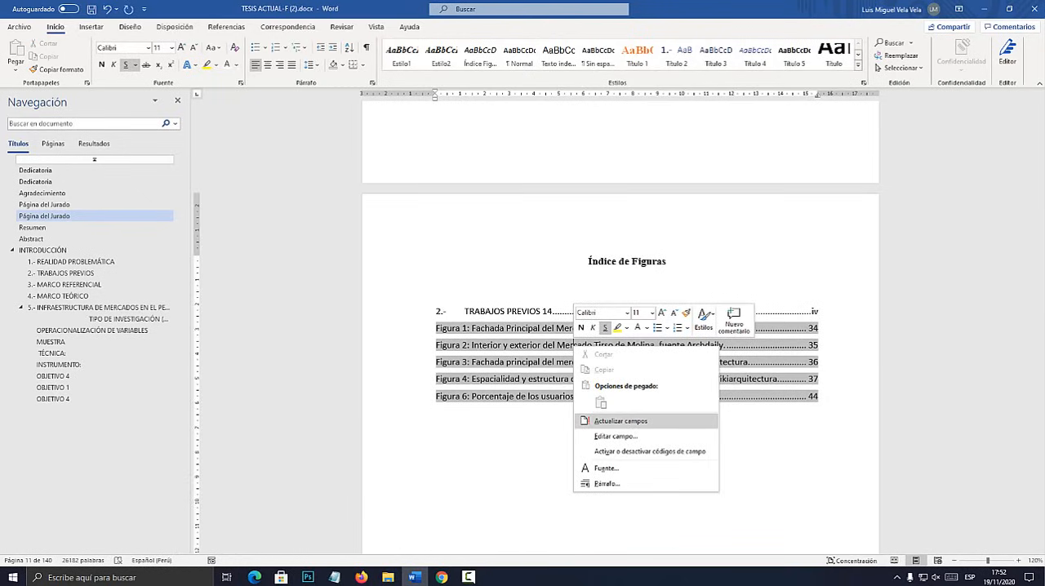
left_click(621, 421)
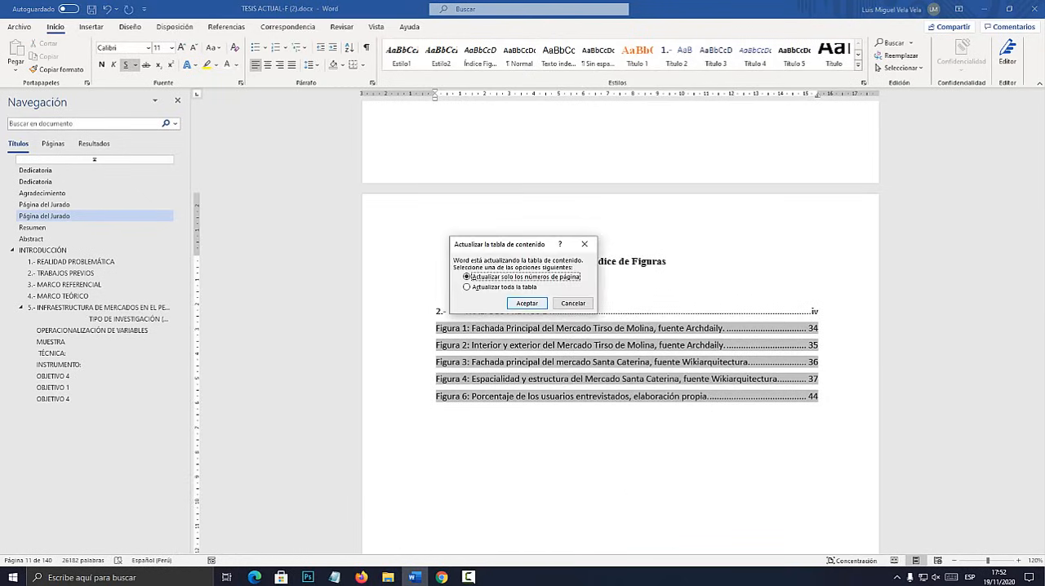
left_click(502, 287)
key("Return")
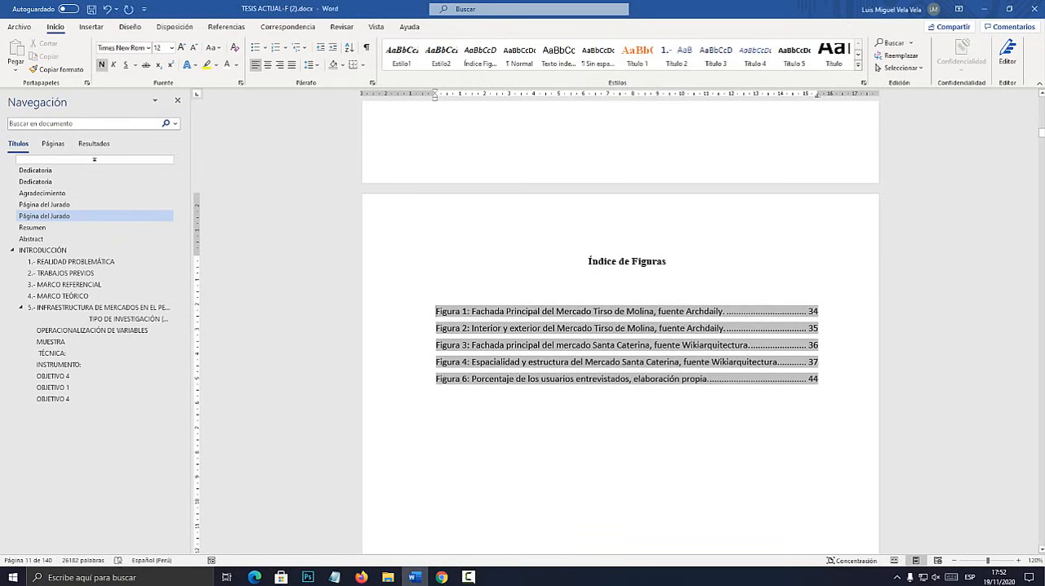
left_click(627, 420)
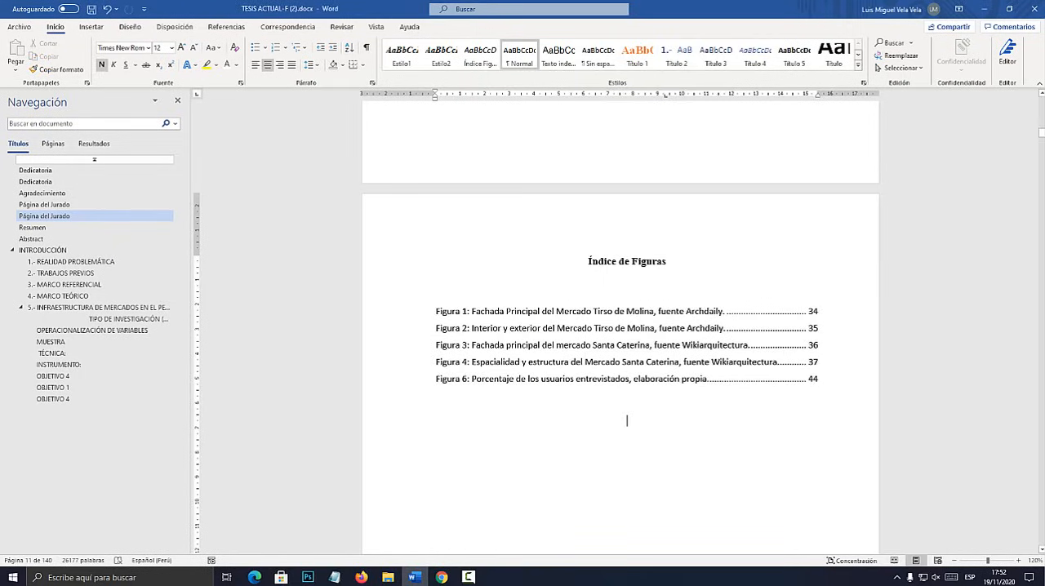
Place the cursor on the empty line below the Índice de Tablas heading.
scroll(626, 420, "up", 10)
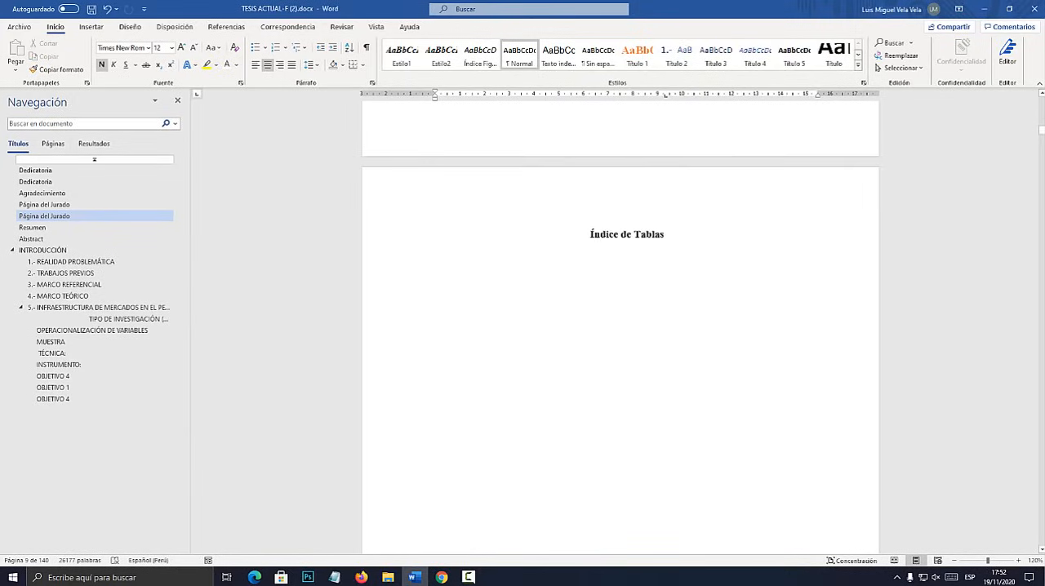
left_click(627, 258)
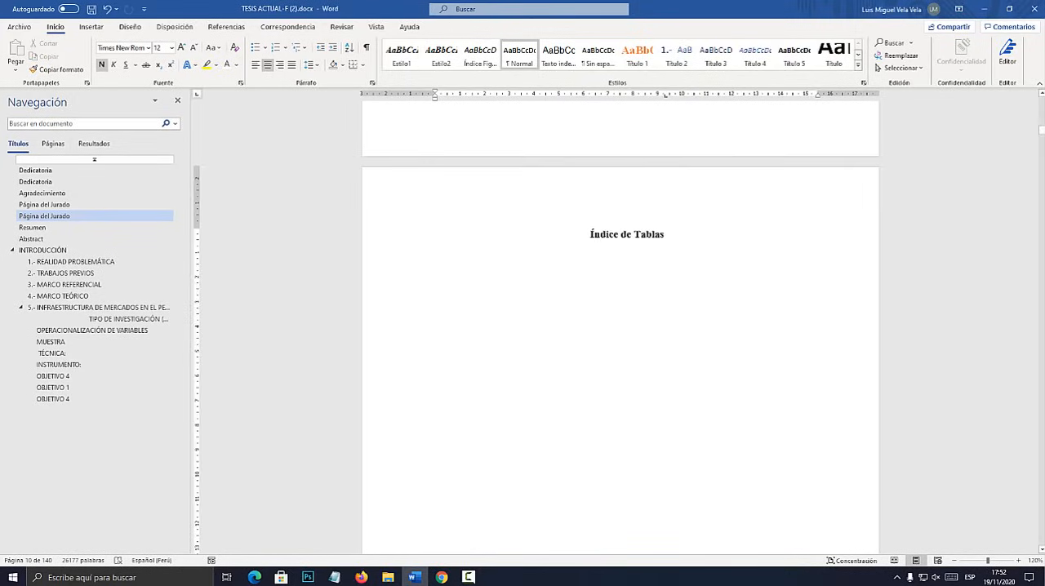
Create a paragraph style named Índice Tablas from the empty line below the Índice de Tablas heading.
scroll(620, 326, "down", 8)
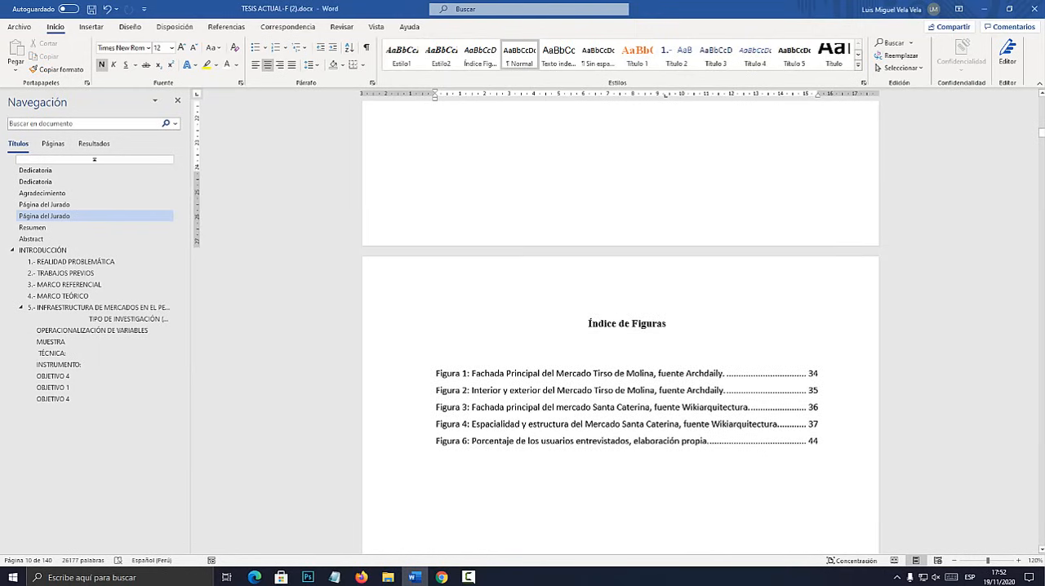
left_click_drag(436, 374, 626, 374)
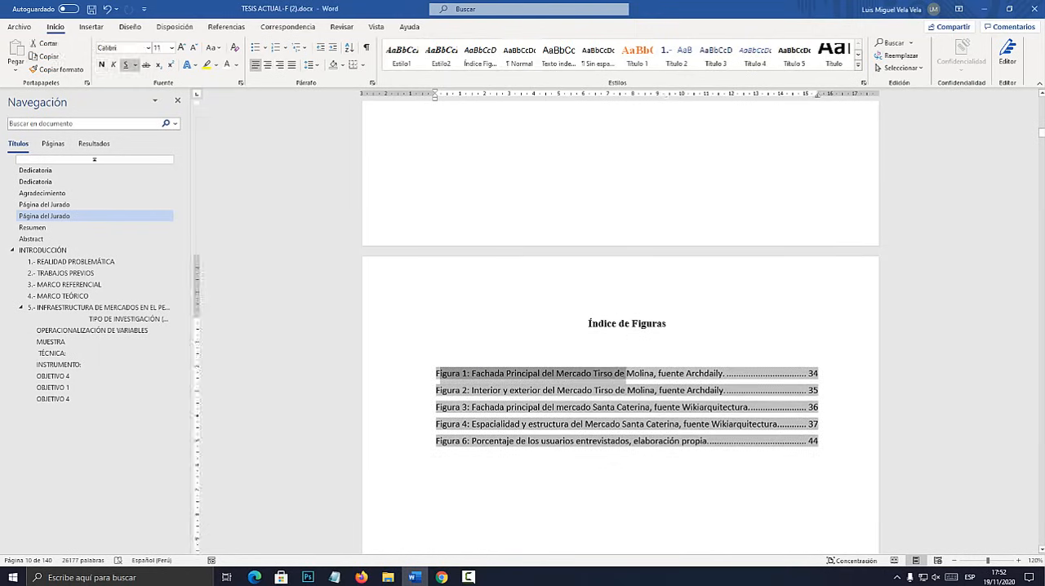
scroll(626, 374, "up", 6)
left_click(627, 197)
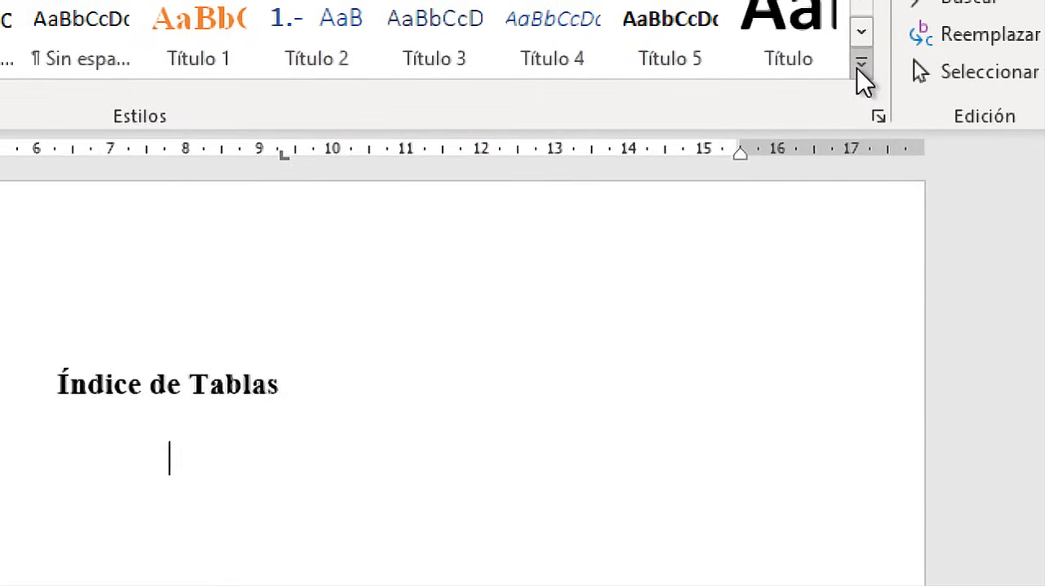
left_click(857, 66)
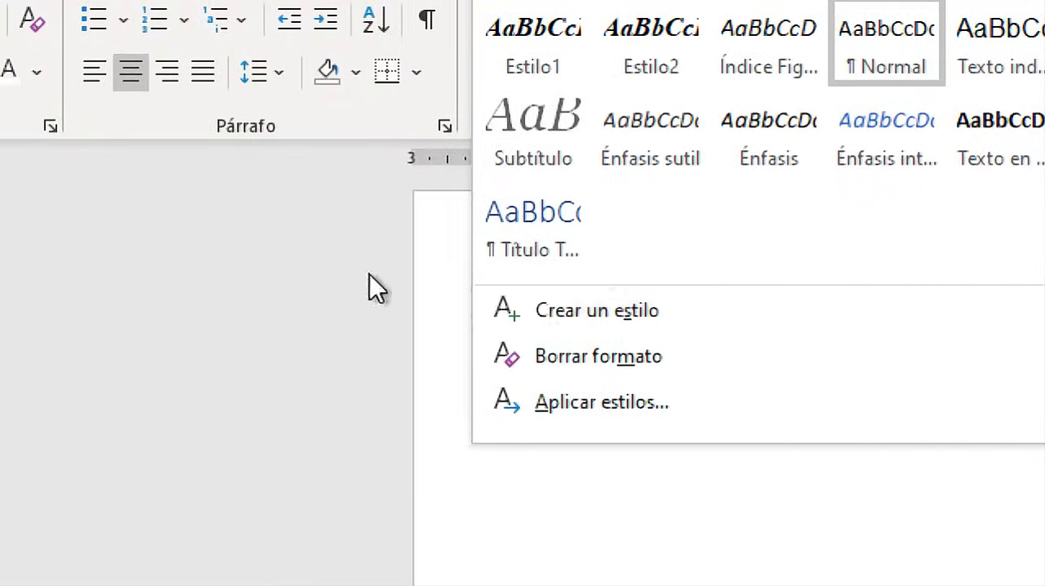
left_click(576, 311)
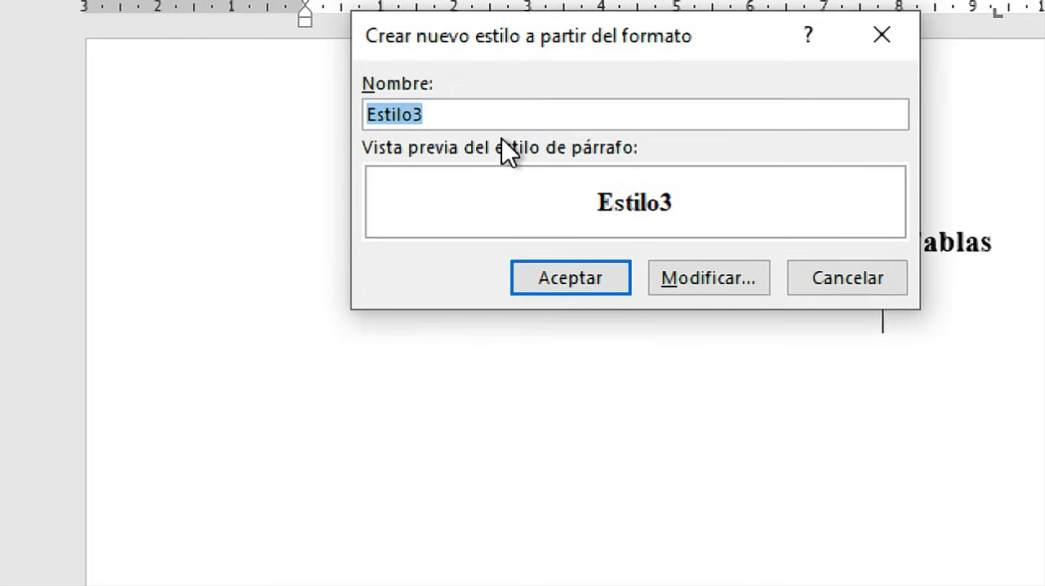
type("Índice Tablas")
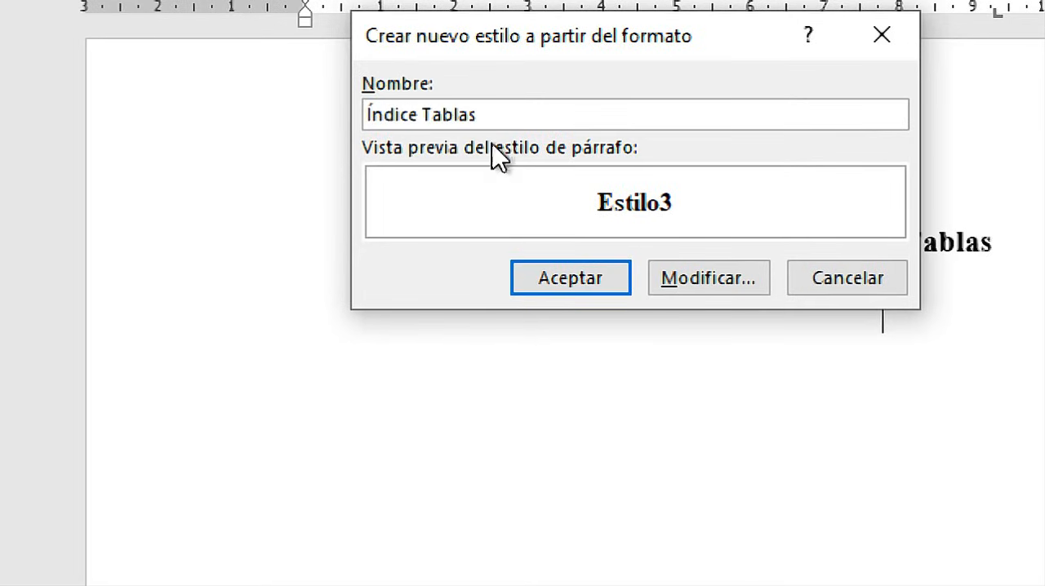
left_click(584, 284)
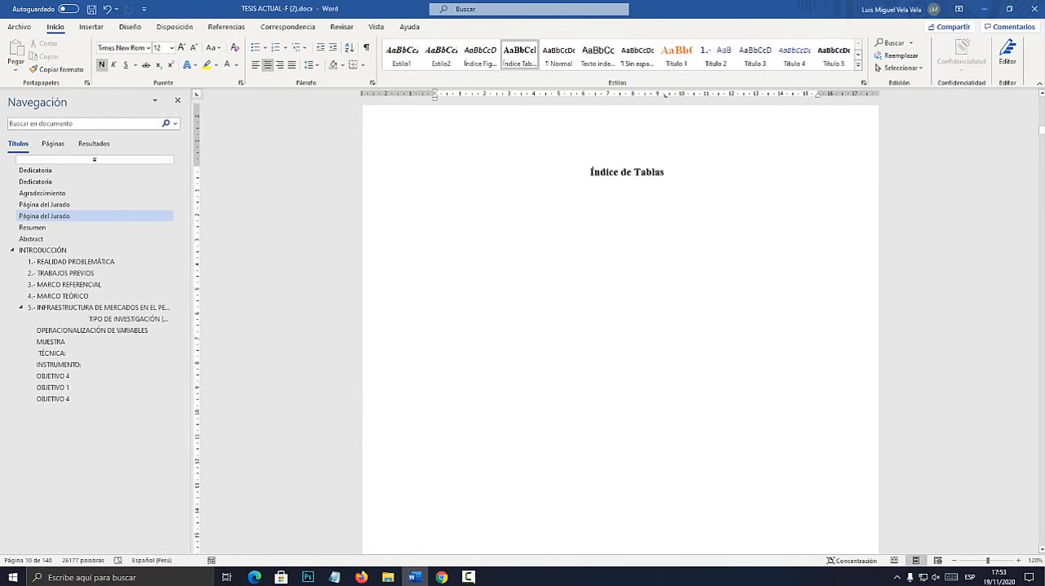
Delete the Fuente: Elaboración propia text box that overlaps the 2.3 POBLACIÓN Y MUESTRA heading below Tabla 1.
left_click_drag(1041, 129, 1041, 237)
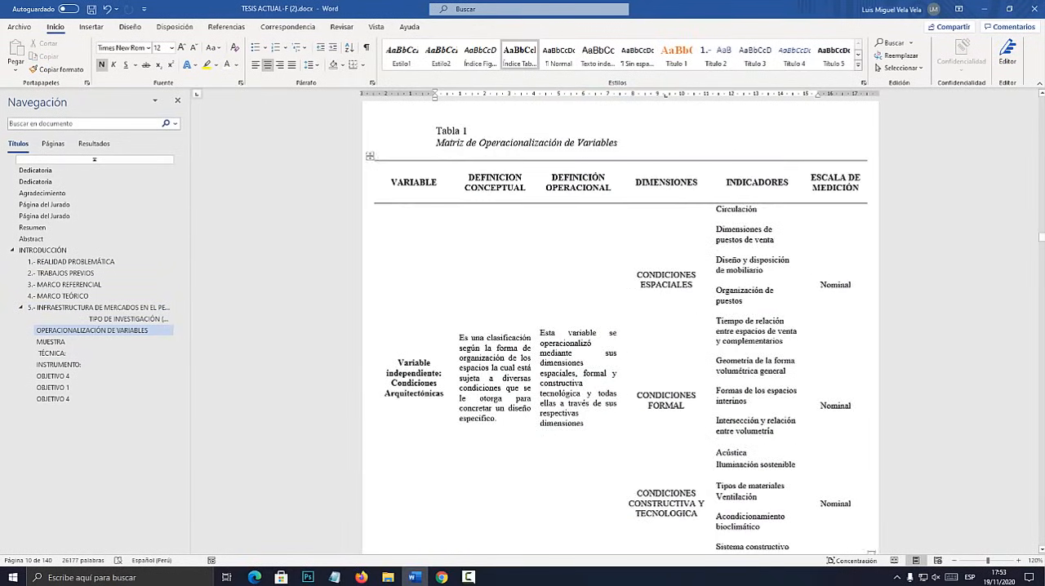
scroll(620, 327, "up", 10)
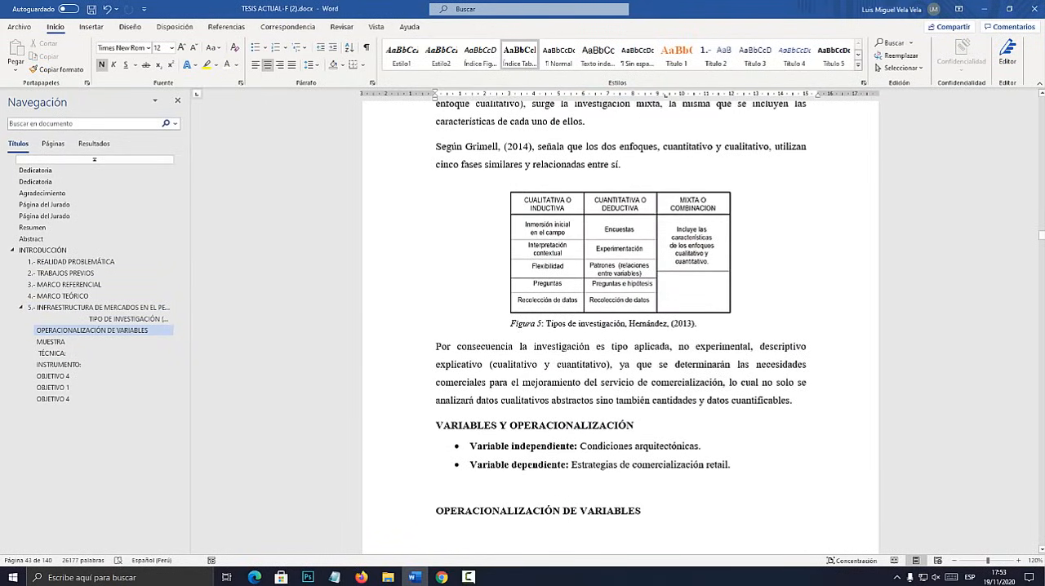
left_click(620, 253)
scroll(620, 326, "down", 15)
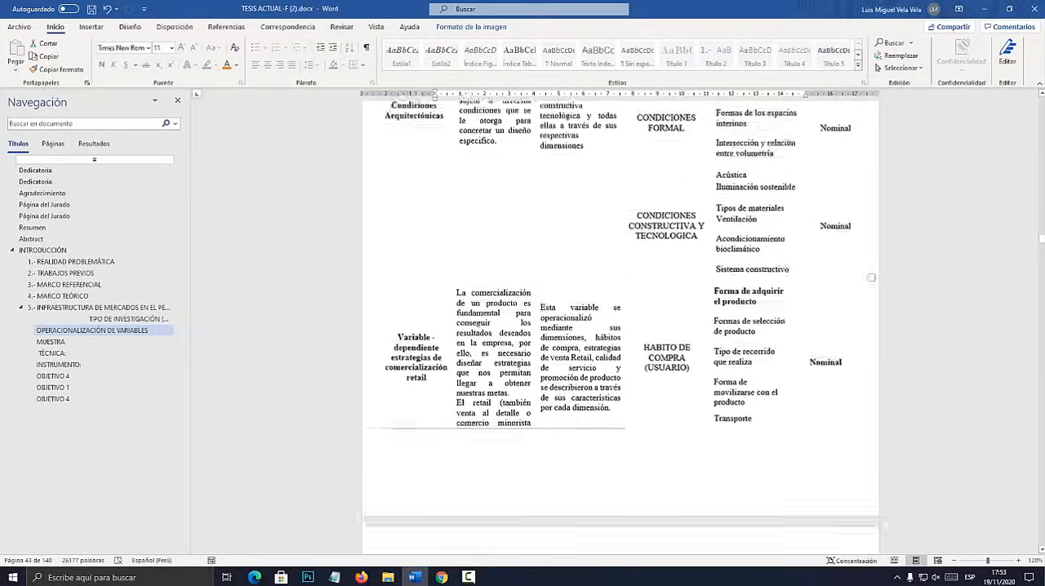
scroll(621, 326, "down", 8)
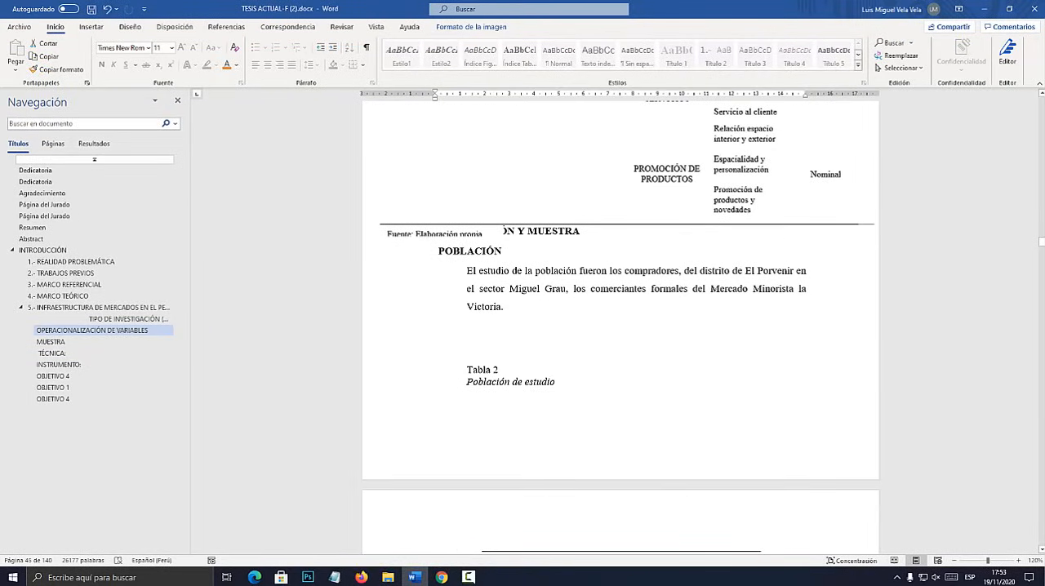
left_click(468, 234)
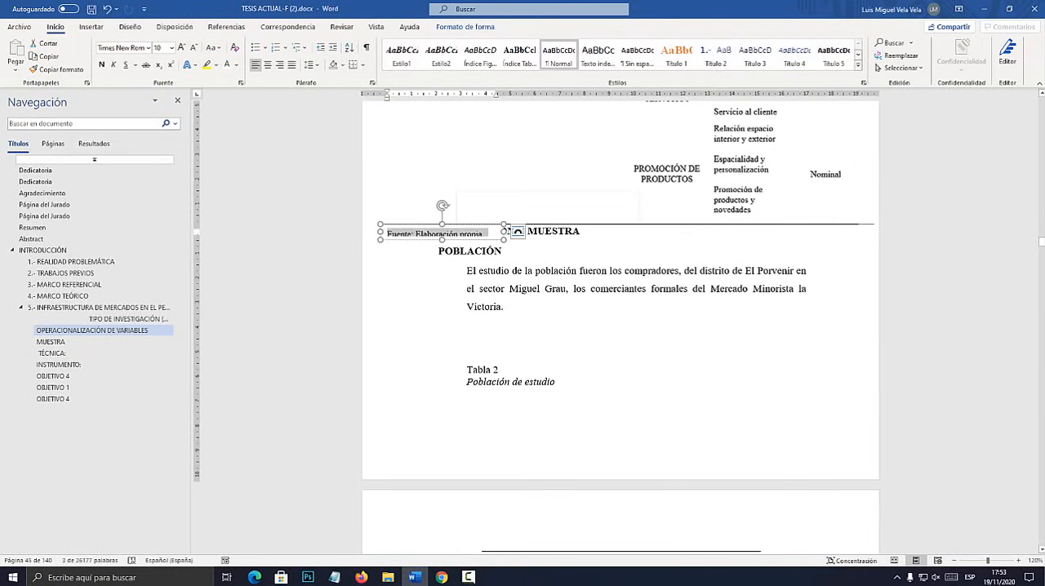
left_click_drag(467, 234, 566, 299)
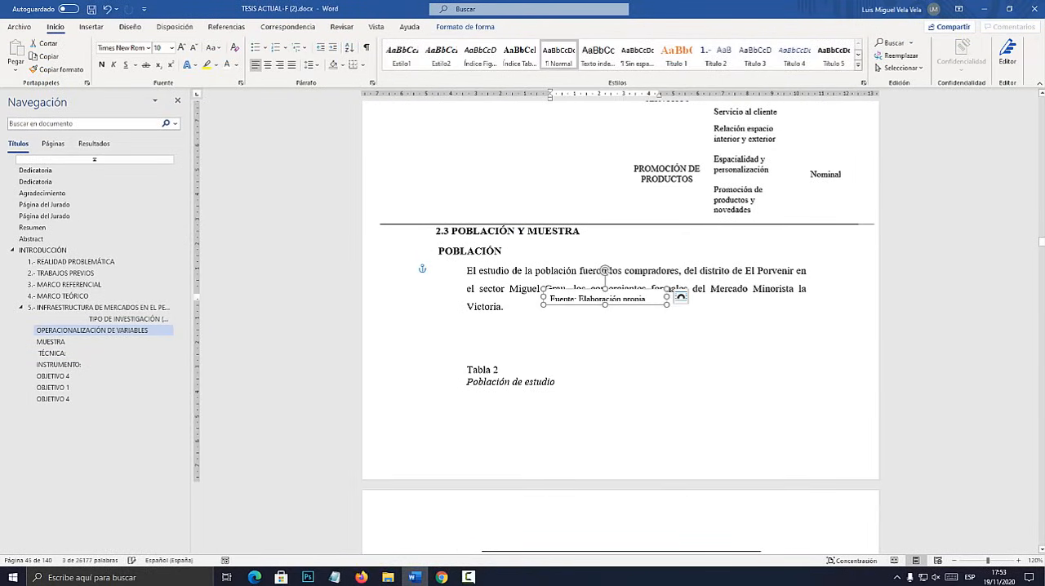
key("Delete")
Apply the Índice Tablas style to the source note under Tabla 2, above the MUESTRA heading.
scroll(620, 326, "down", 10)
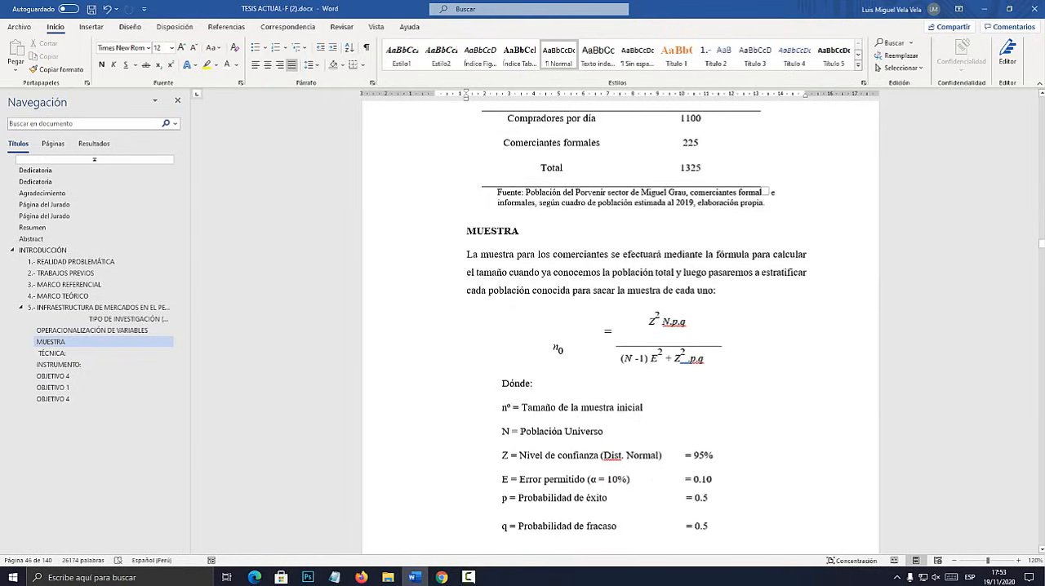
triple_click(766, 193)
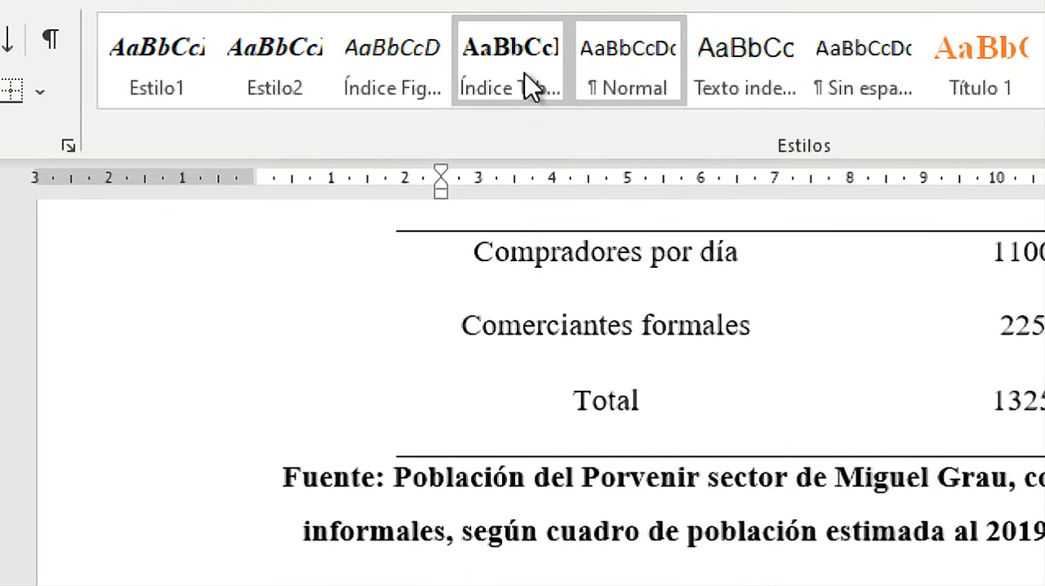
left_click(529, 85)
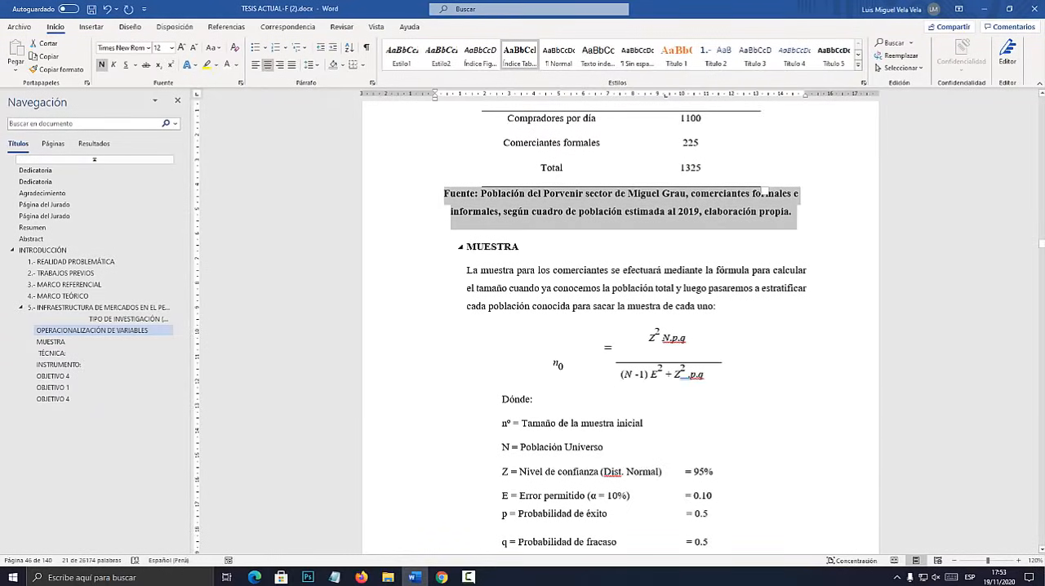
Apply the Índice Tablas style to the Encuesta dirigida source note under the Masculino/Femenino table.
scroll(620, 327, "down", 20)
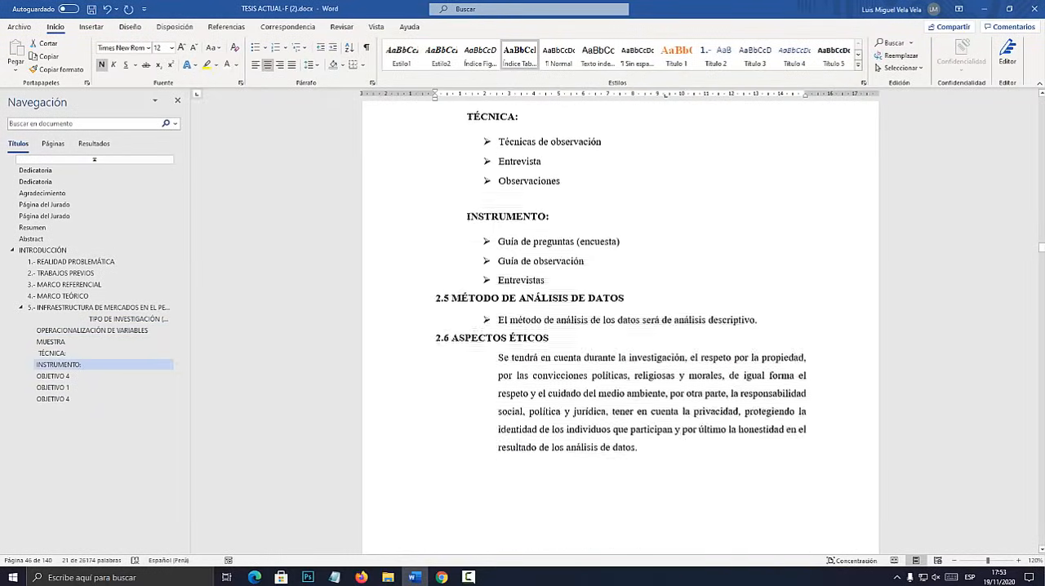
scroll(620, 326, "down", 5)
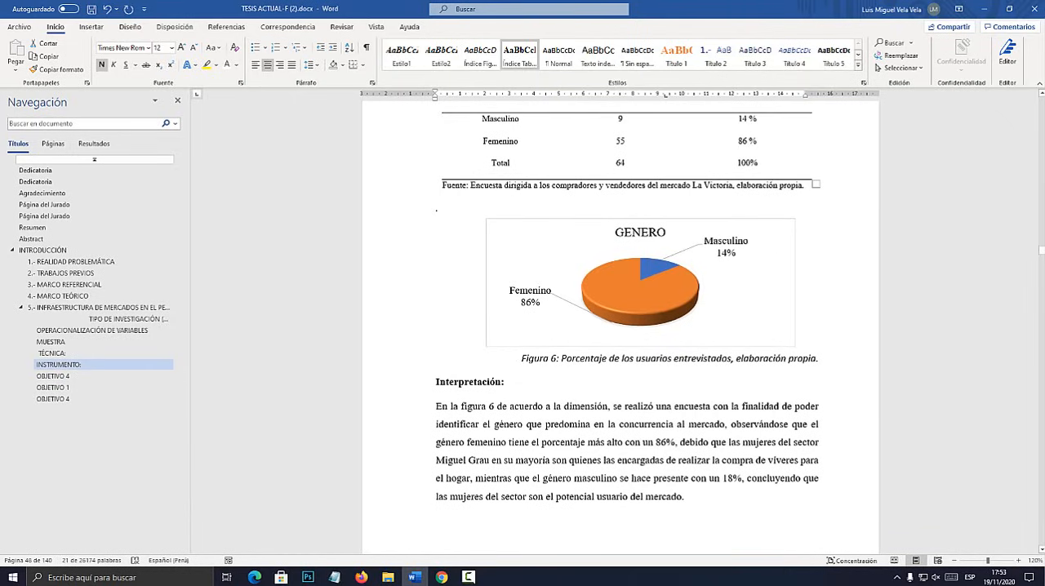
left_click_drag(808, 185, 437, 185)
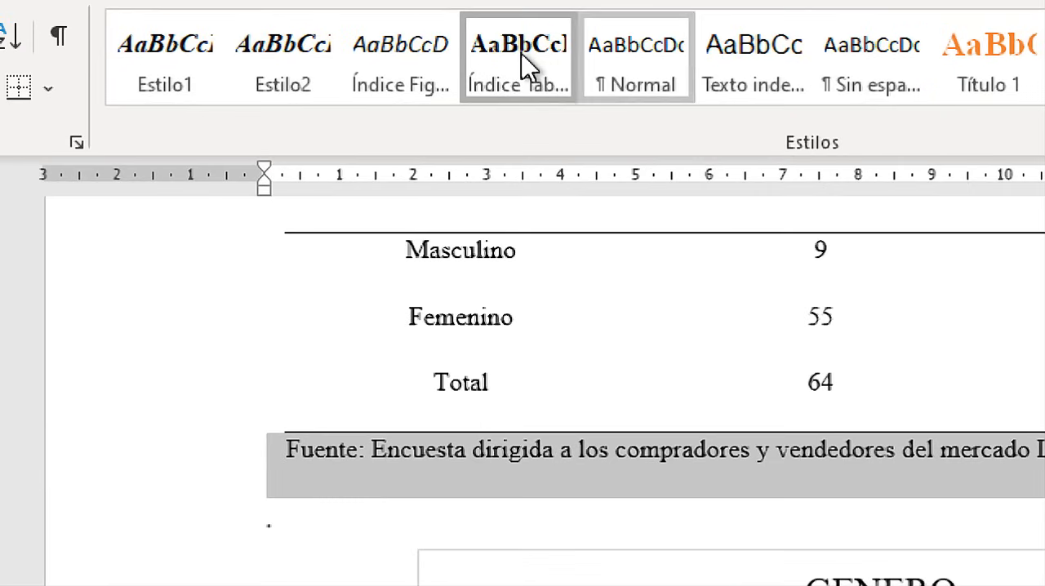
left_click(519, 65)
Apply the Índice Tablas style to the Fuente: Elaboración propia note under Tabla 4.
scroll(620, 367, "down", 10)
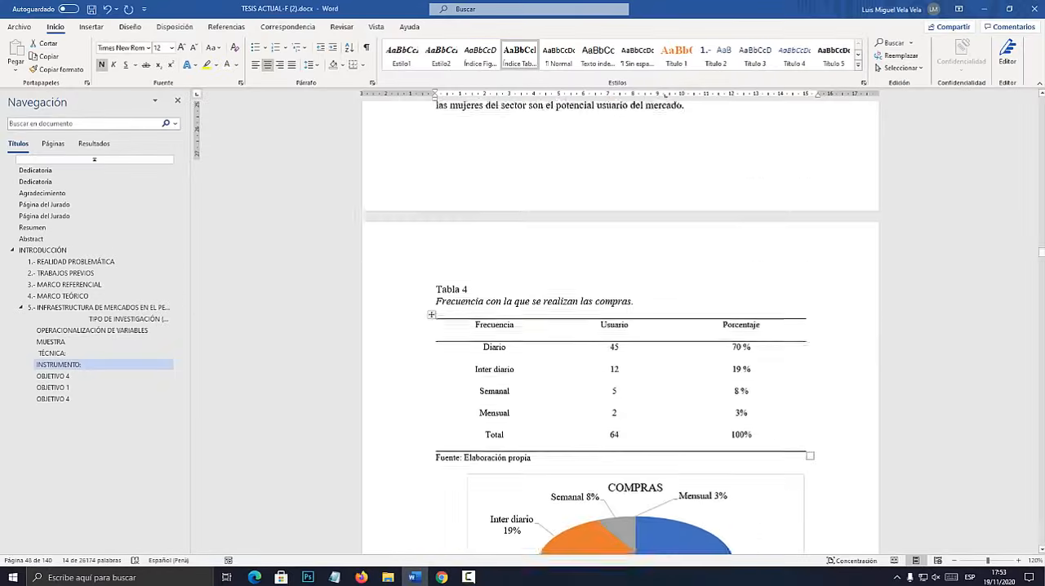
left_click_drag(531, 218, 438, 218)
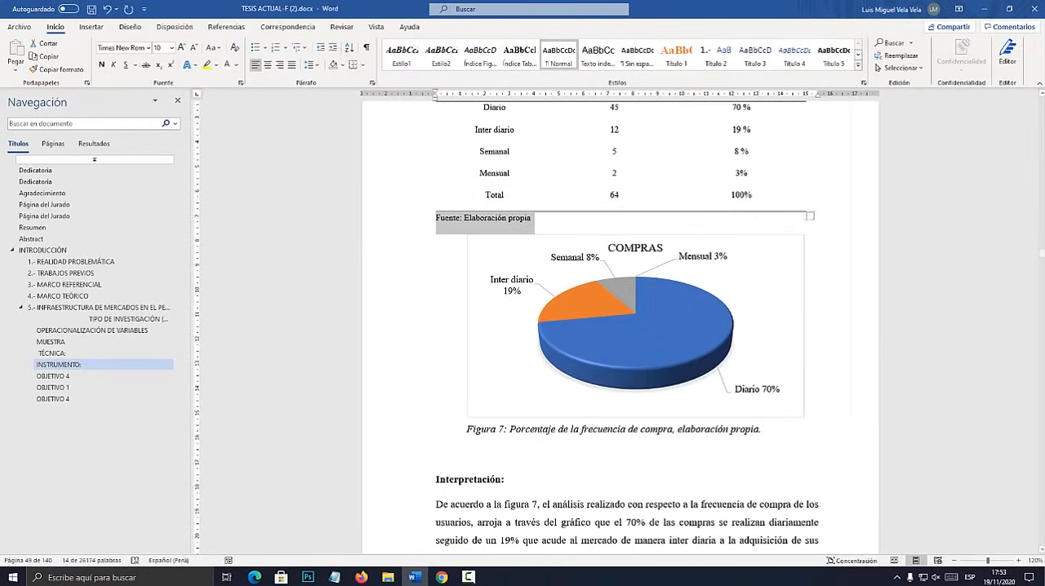
left_click(519, 57)
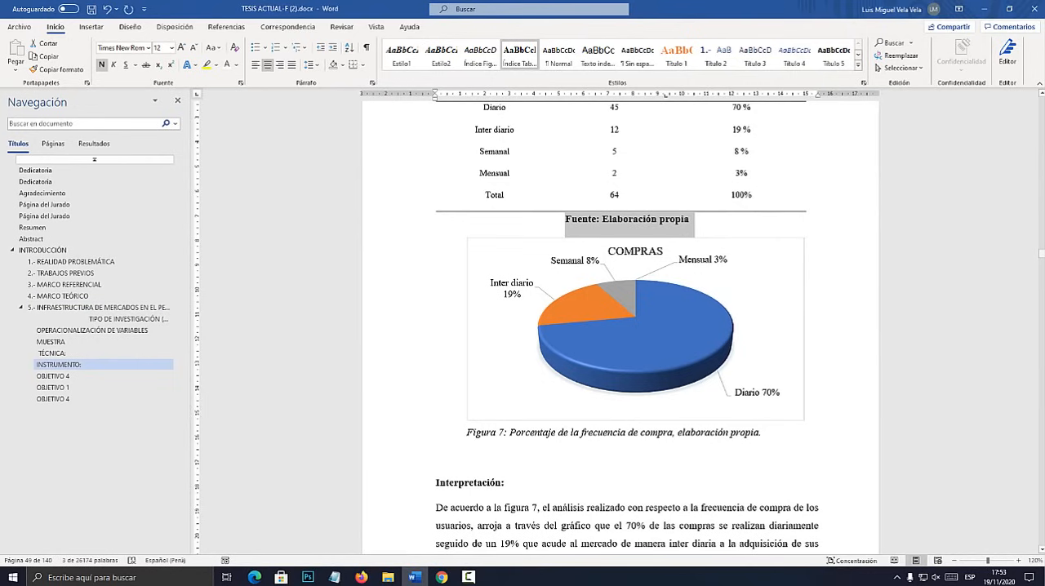
Start a custom table of contents on the empty line below the Índice de Tablas heading and open its options.
left_click_drag(1041, 253, 1041, 128)
left_click(627, 286)
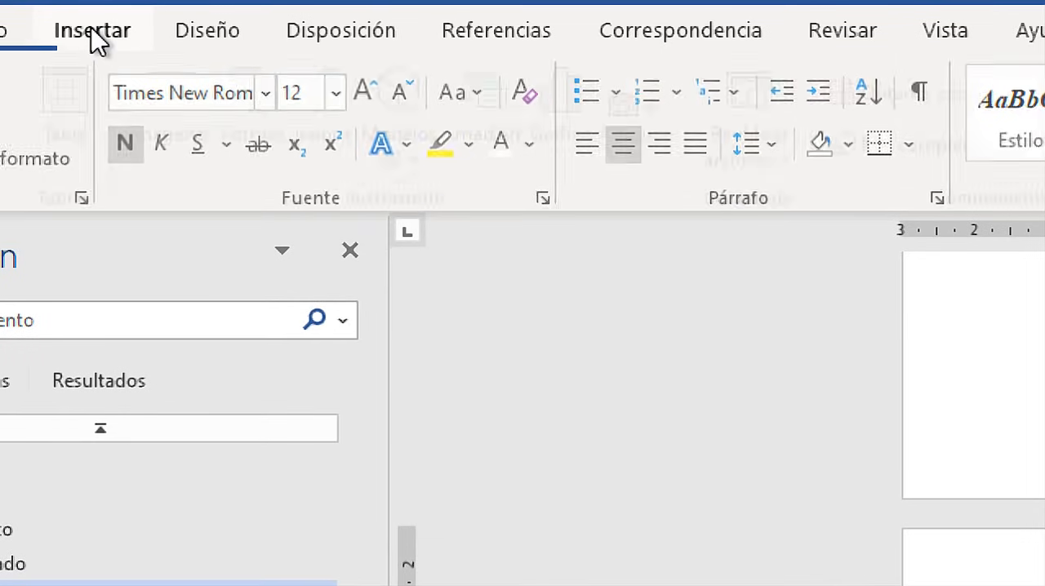
left_click(92, 27)
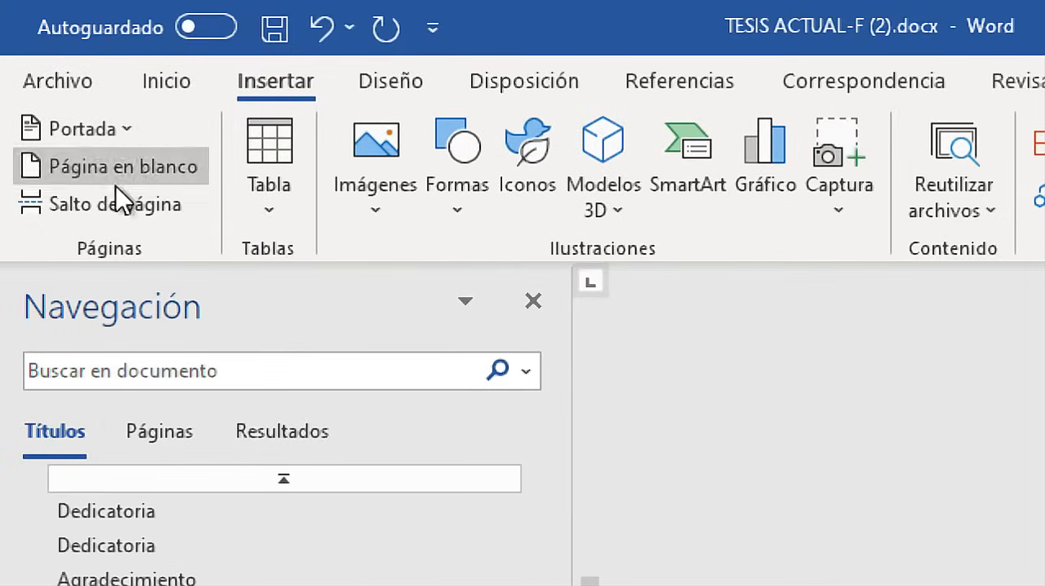
left_click(653, 86)
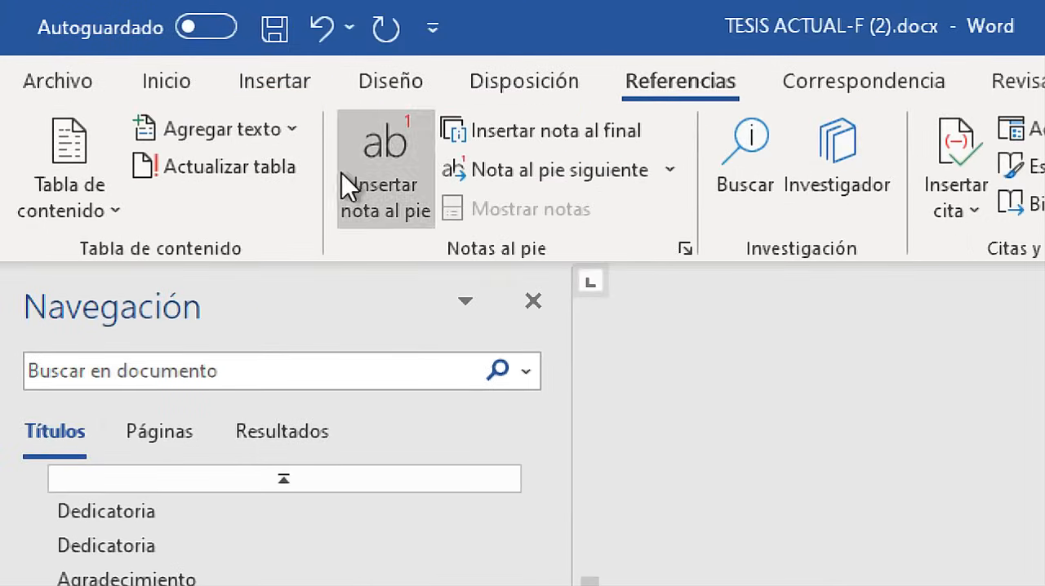
left_click(128, 214)
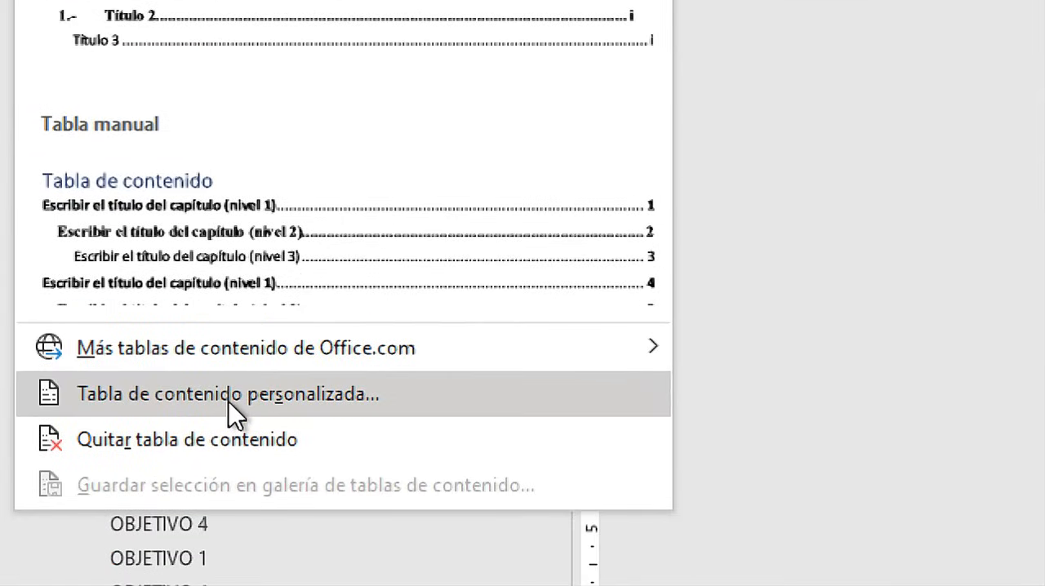
left_click(233, 395)
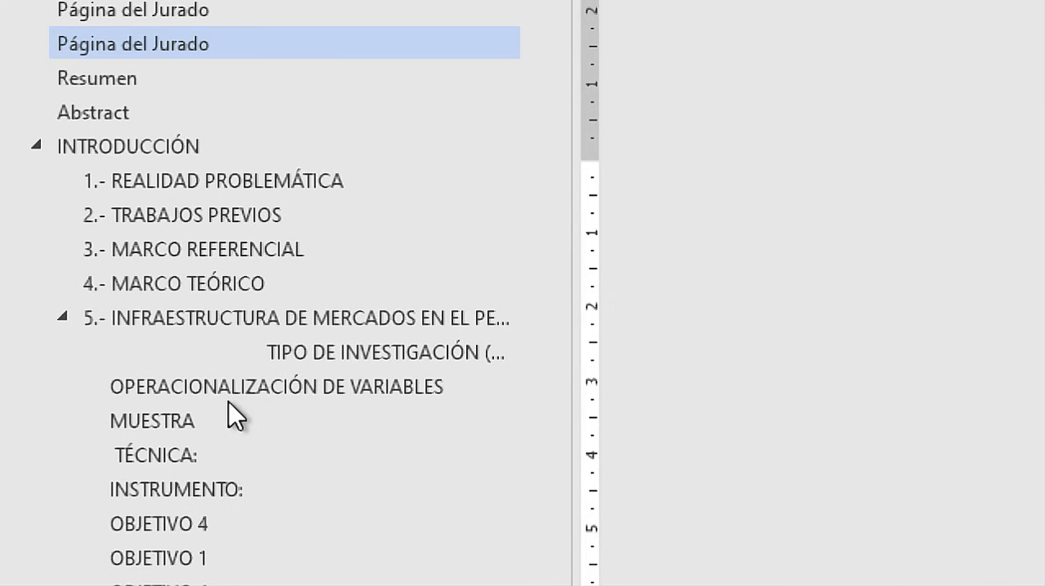
left_click_drag(498, 143, 552, 153)
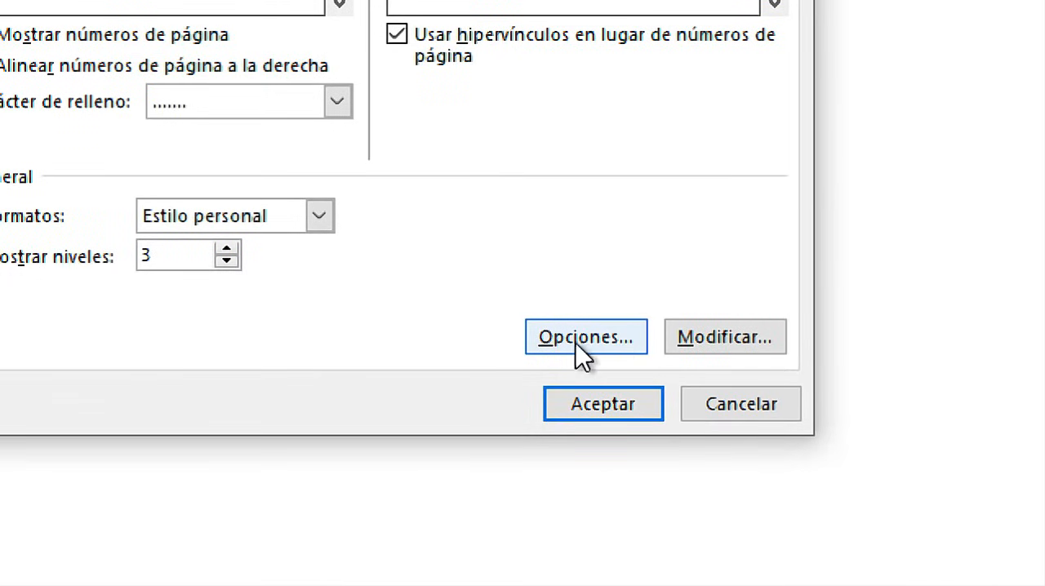
left_click(581, 353)
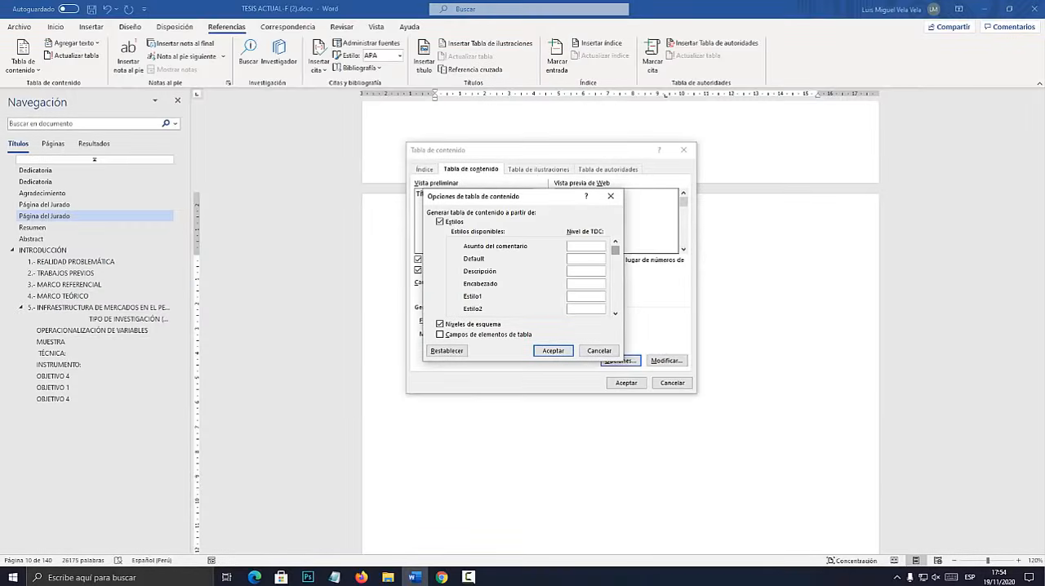
Clear the table-of-contents levels of the Título 1, Título 2 and Título 3 styles, then check the rest of the style list.
scroll(522, 278, "down", 3)
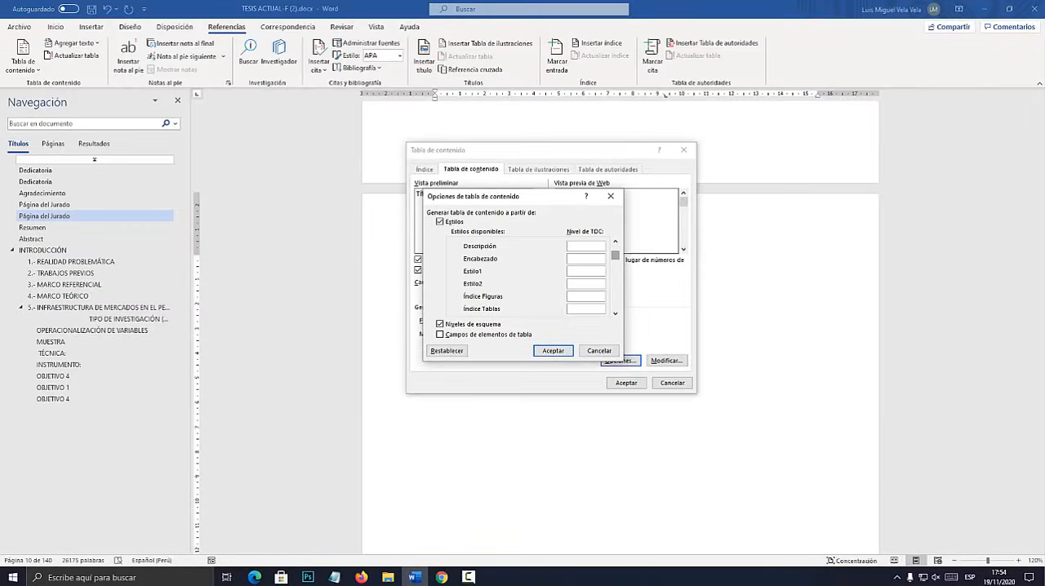
left_click(615, 314)
left_click(614, 313)
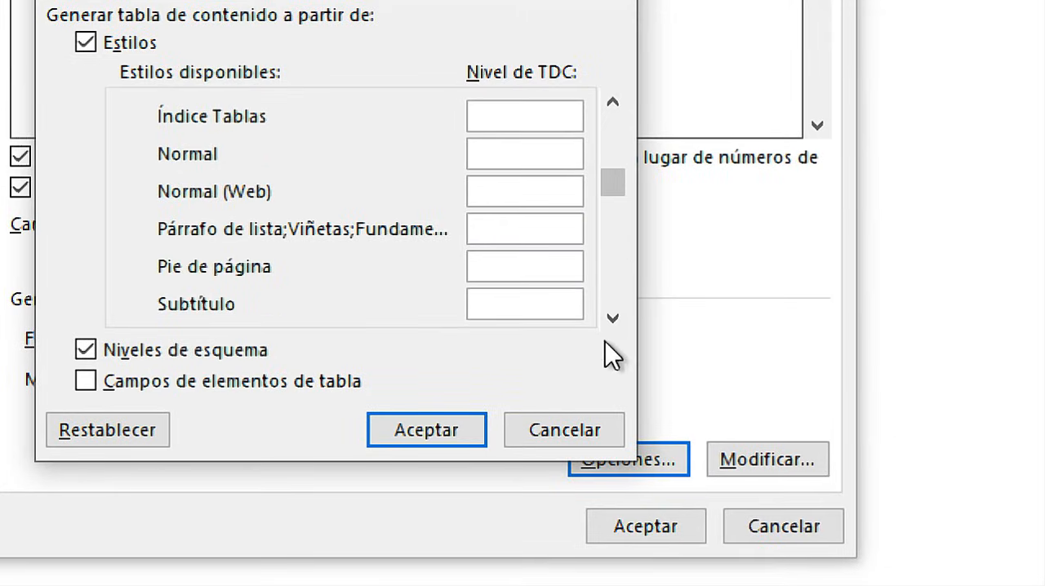
left_click(613, 316)
left_click(614, 316)
left_click(614, 317)
left_click(613, 317)
left_click(614, 317)
left_click(613, 316)
left_click(614, 317)
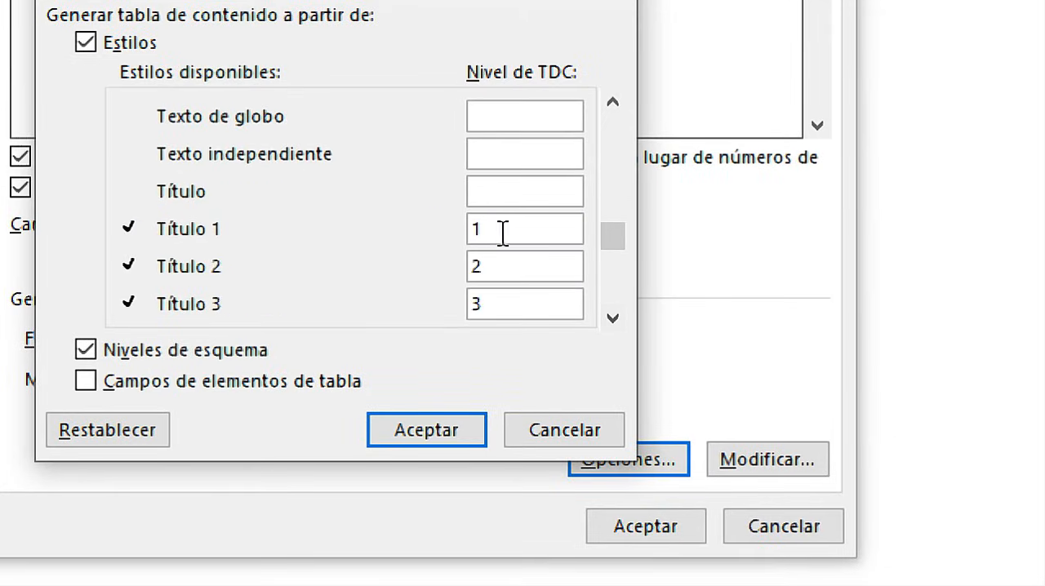
key("Delete")
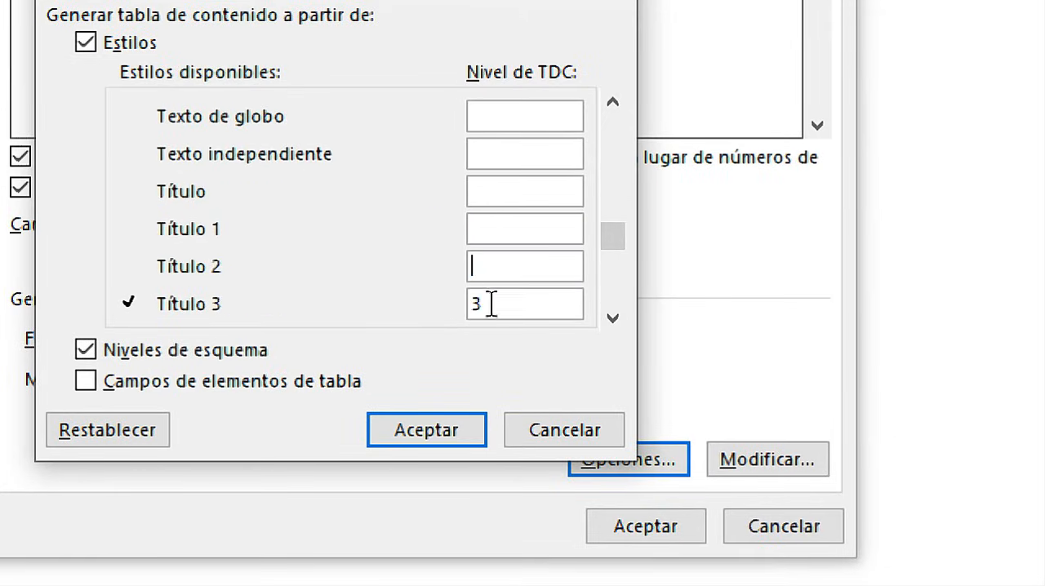
double_click(491, 303)
key("Delete")
left_click(611, 319)
left_click(612, 319)
left_click(611, 319)
left_click(611, 319)
left_click(611, 319)
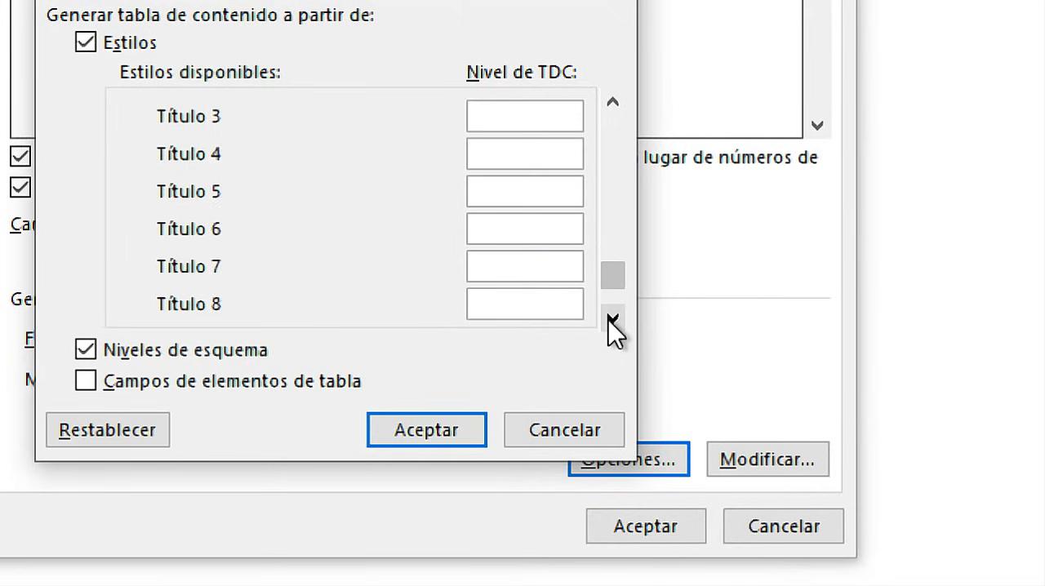
left_click(611, 319)
left_click(611, 319)
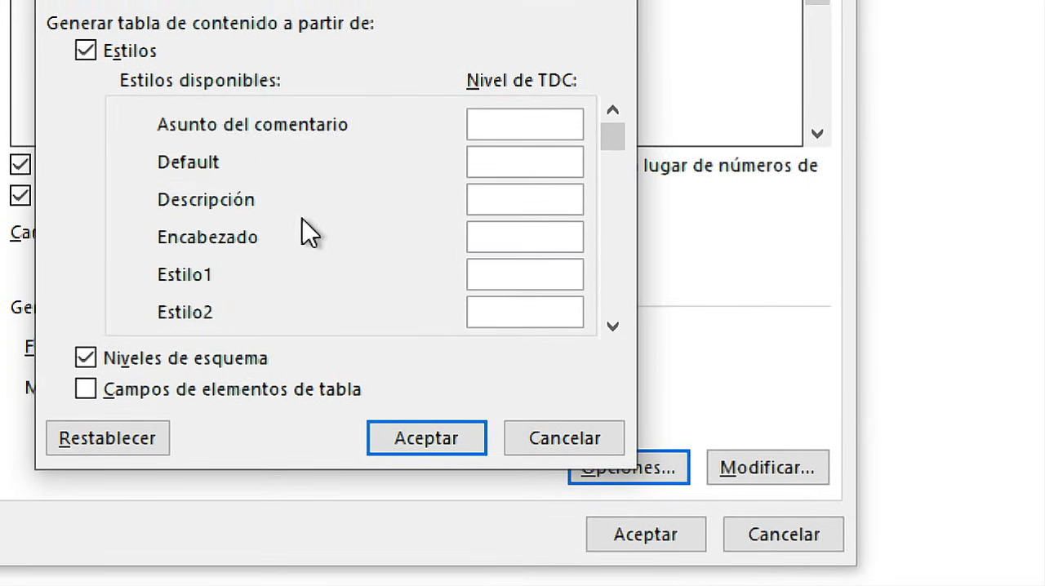
Give the Índice Tablas style table-of-contents level 1 and insert the table index without replacing the existing table of contents.
left_click(613, 326)
left_click(613, 327)
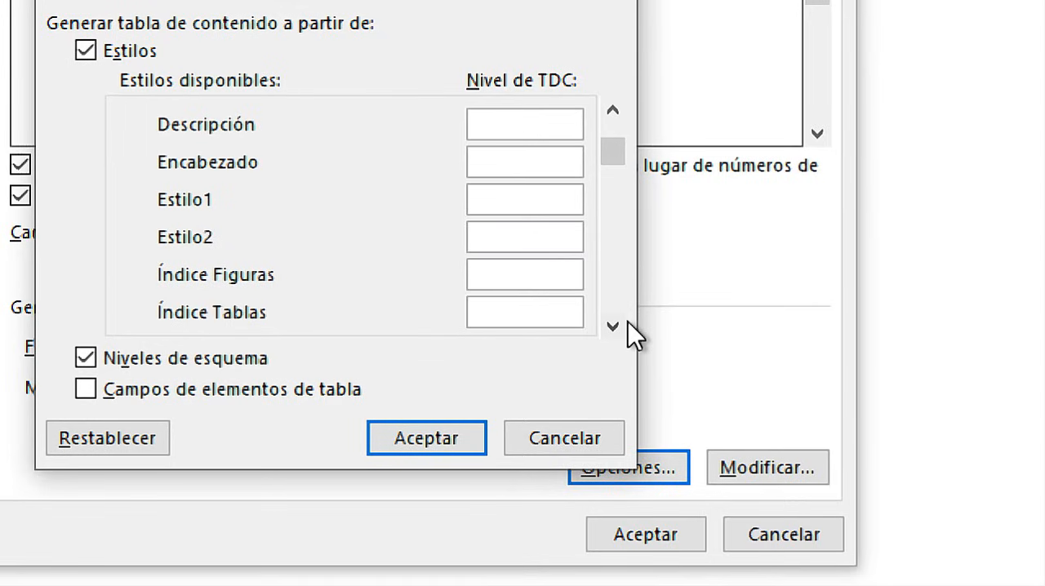
type("1")
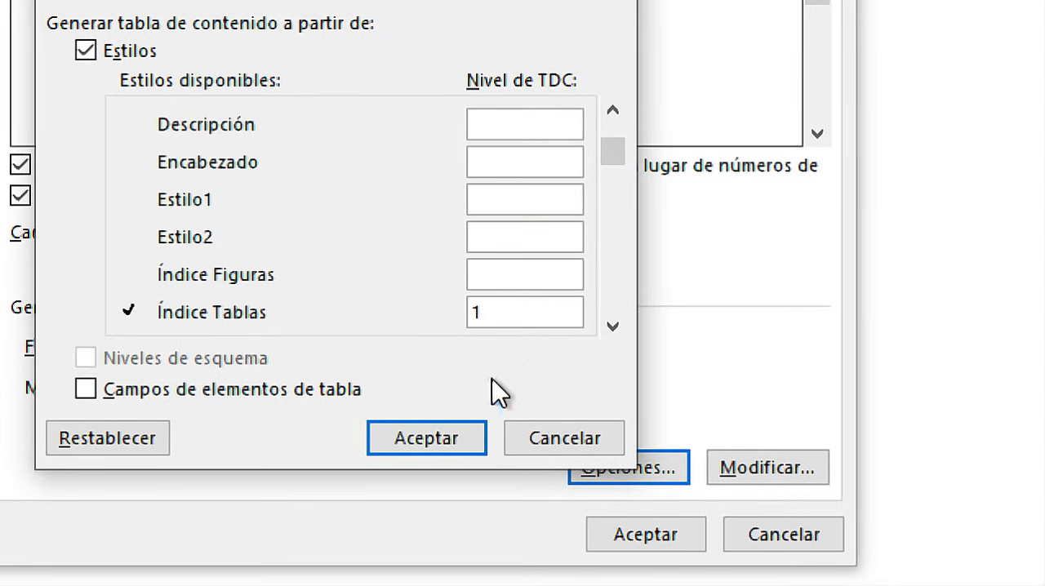
left_click(441, 445)
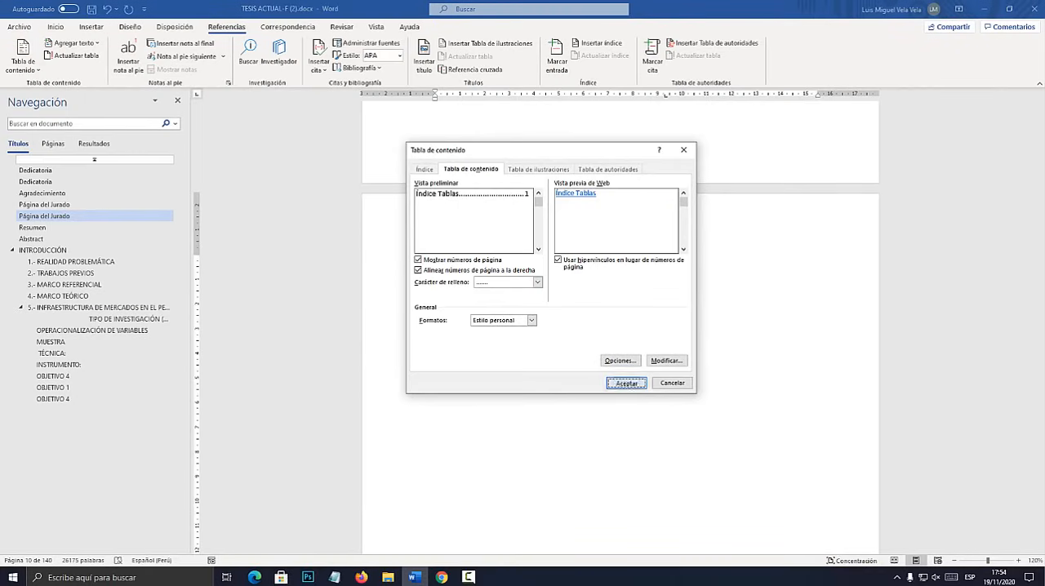
key("Return")
left_click(528, 319)
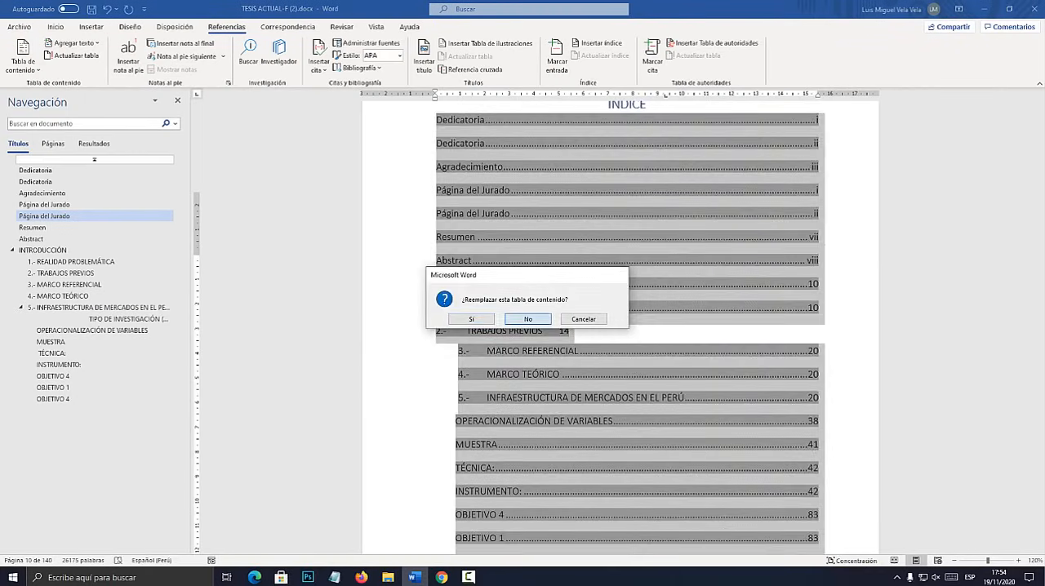
scroll(815, 222, "down", 5)
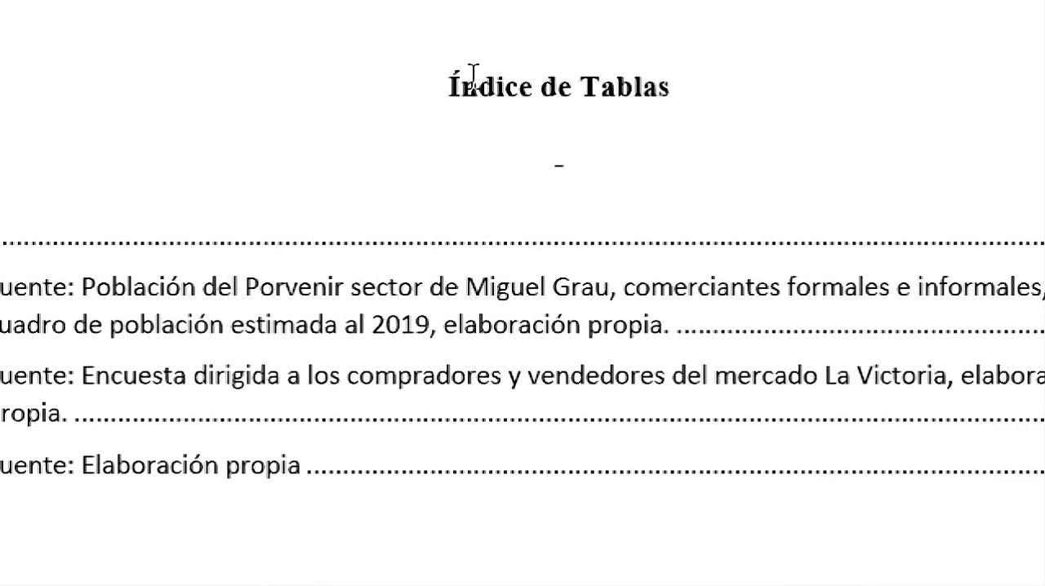
Review the generated entries under the Índice de Tablas heading, then check the keyboard image in Photoshop and return to Word.
left_click(473, 74)
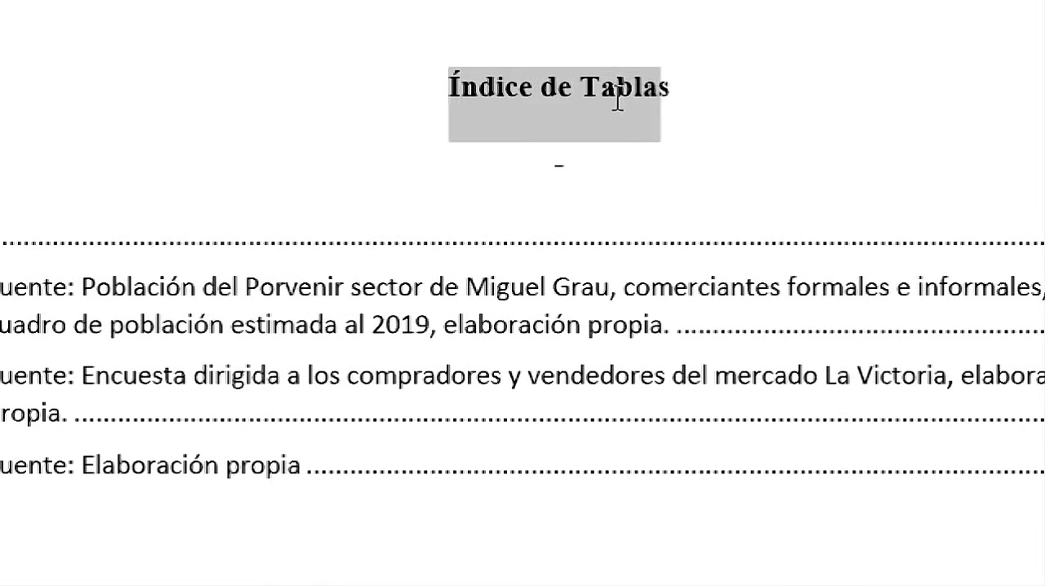
left_click(424, 377)
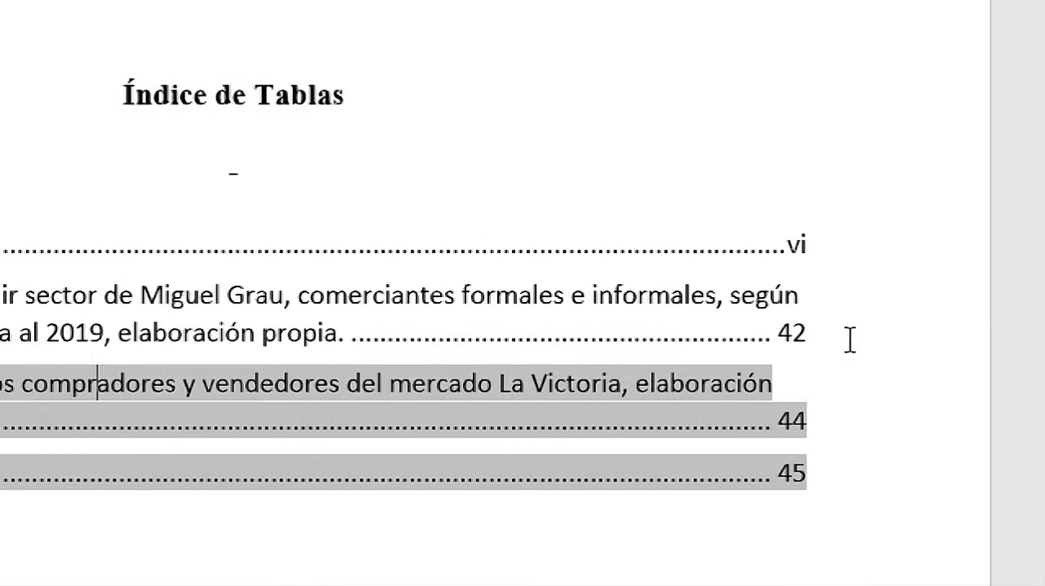
left_click_drag(811, 245, 84, 244)
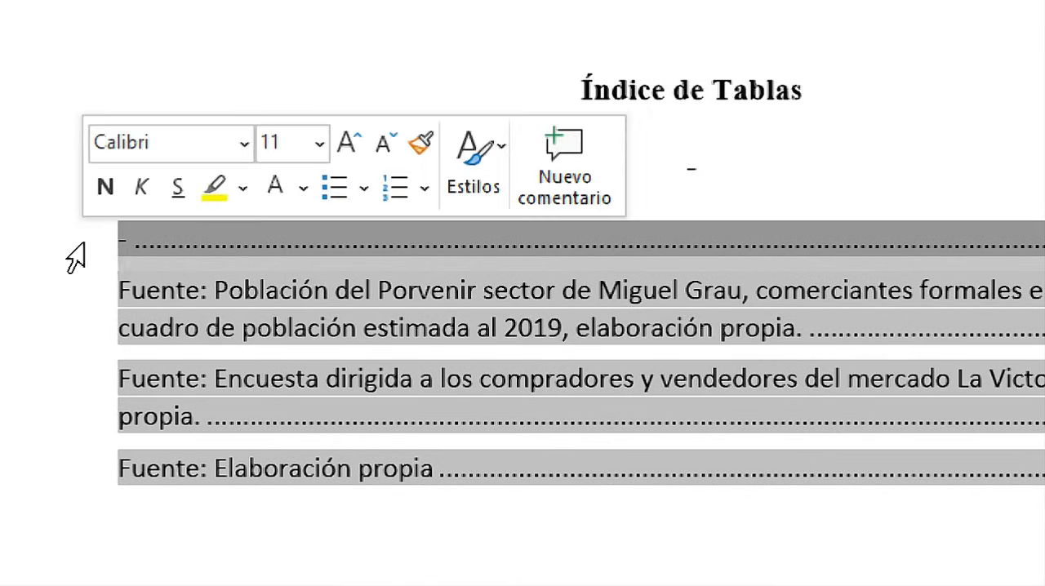
left_click(307, 328)
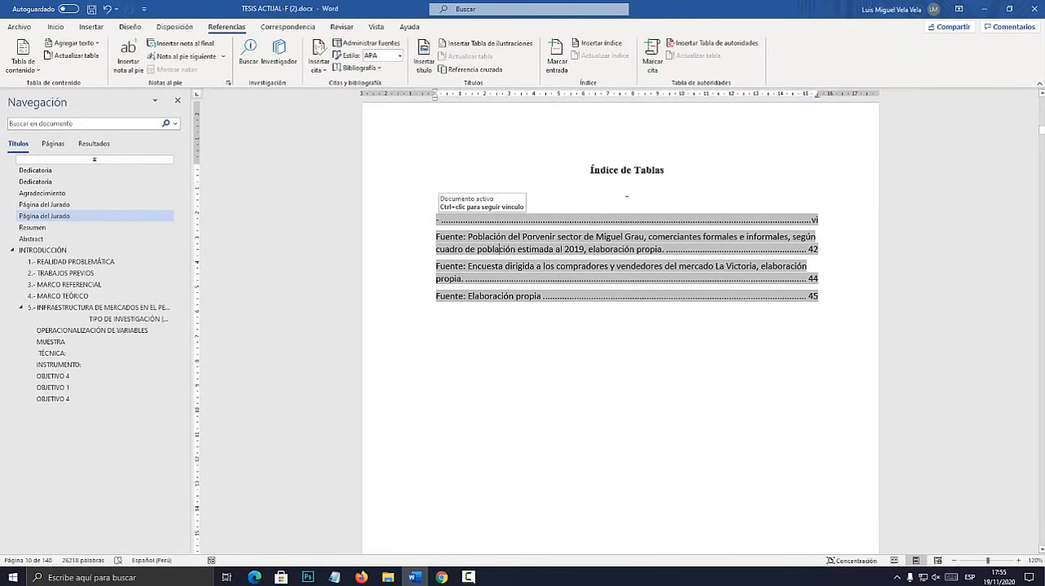
left_click(307, 577)
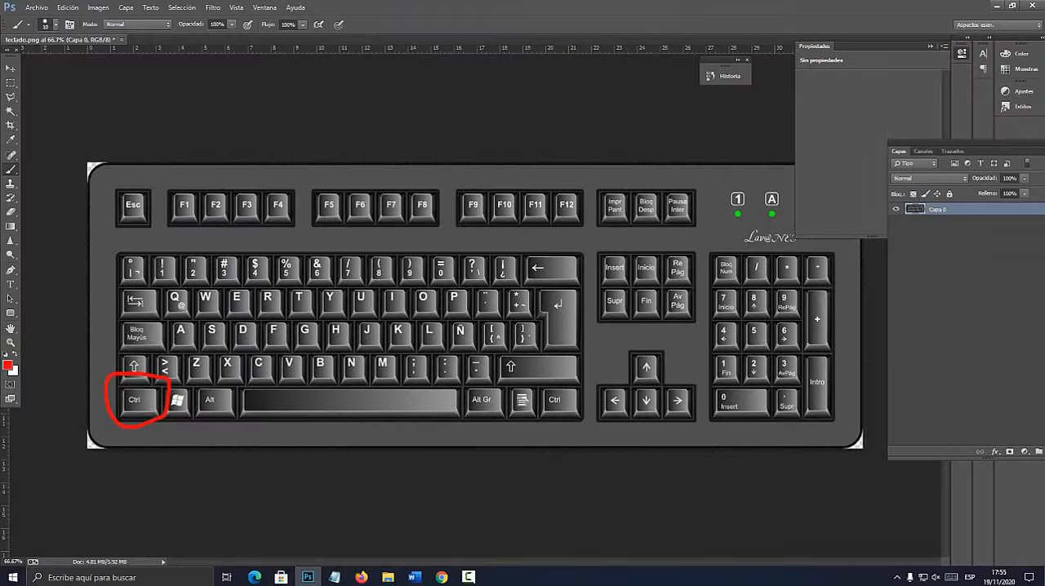
left_click(414, 577)
Delete the stray dash on the line between the Índice de Tablas heading and its index entries.
left_click(625, 194)
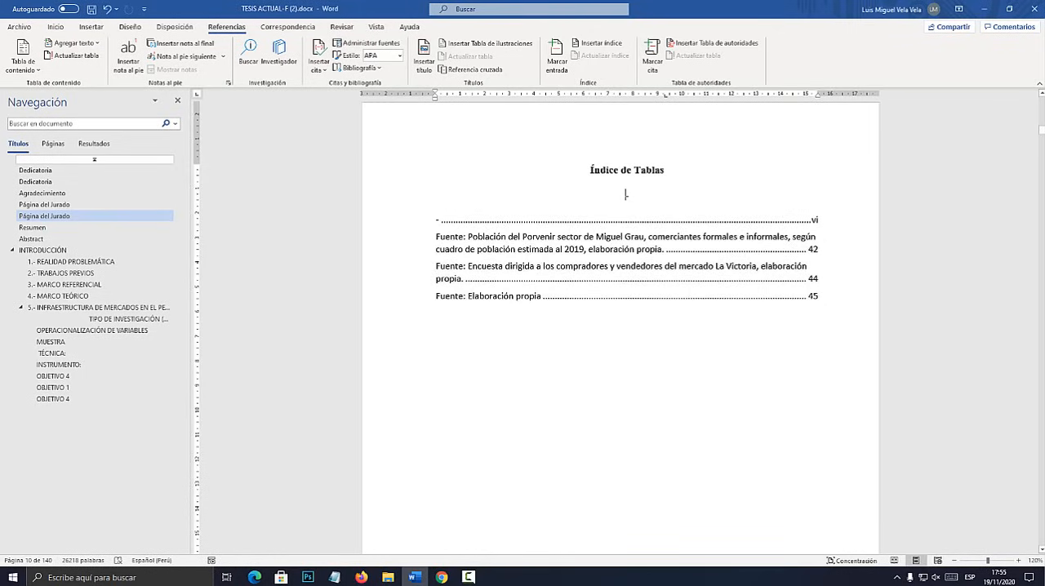
double_click(604, 217)
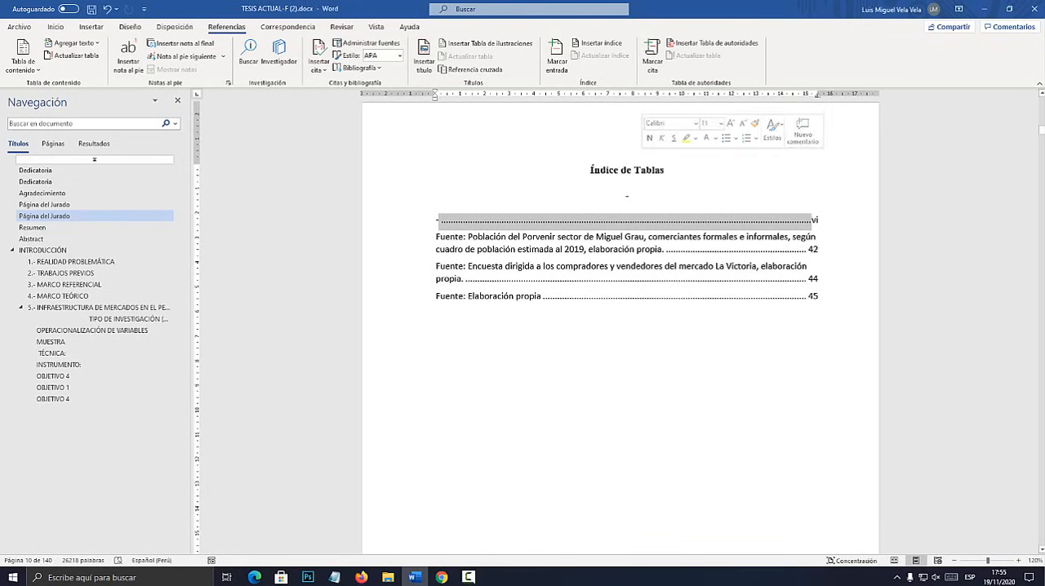
left_click(625, 194)
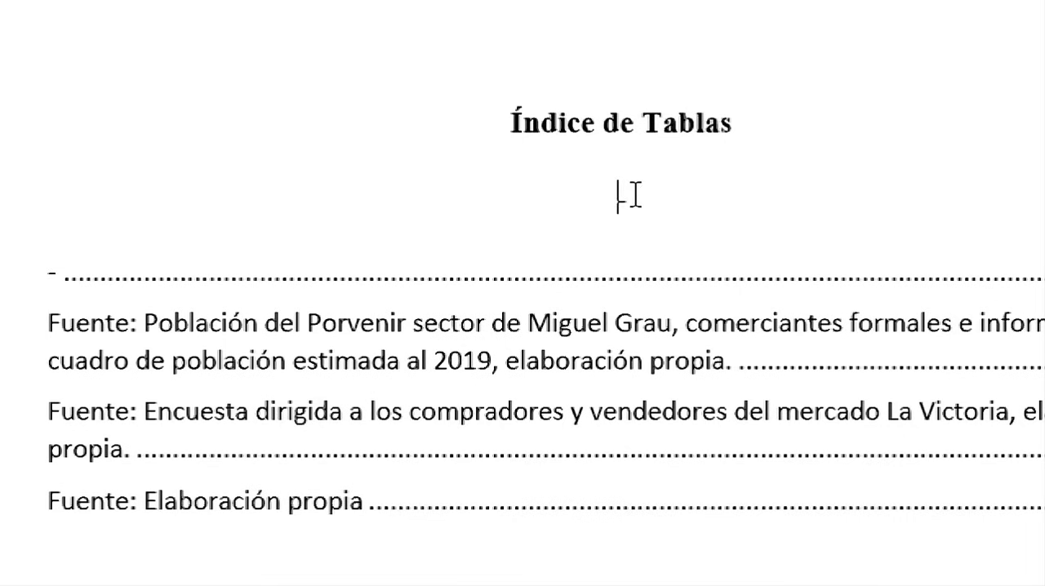
In outline view, try outline level Nivel 1 on the dash entry of the table index and restore it to Texto independiente.
left_click(725, 275)
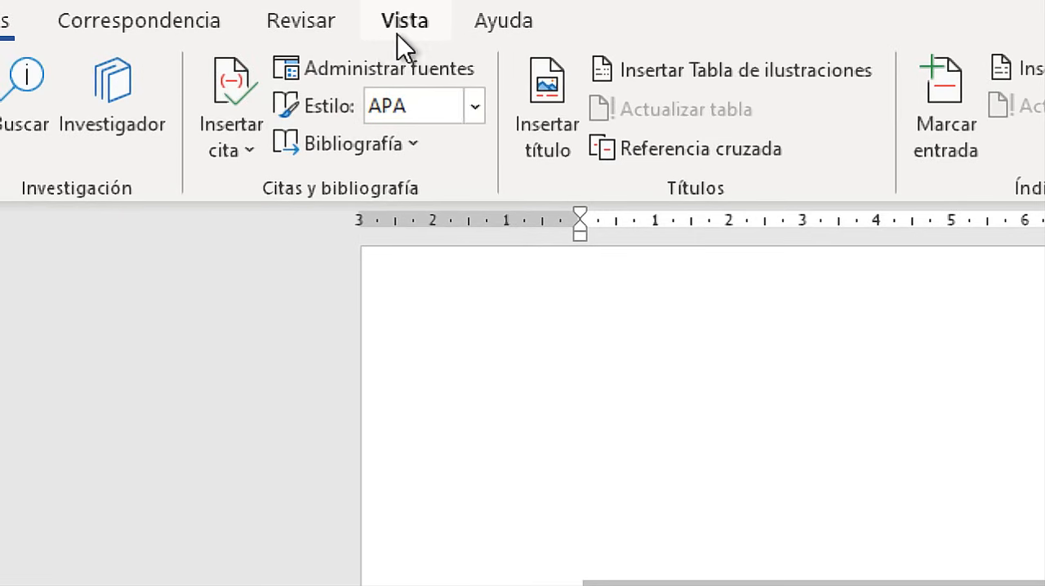
left_click(400, 35)
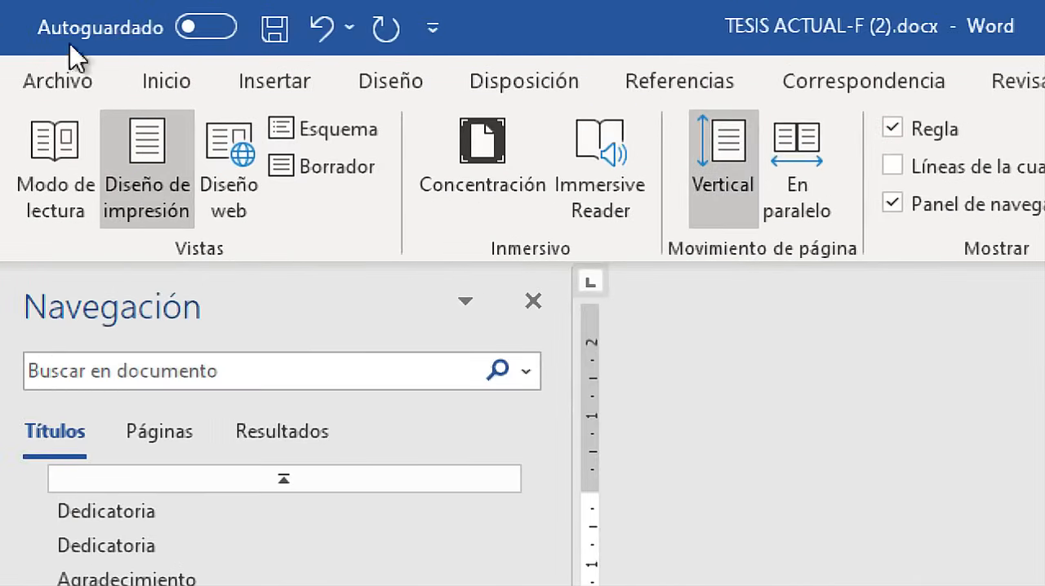
left_click(94, 131)
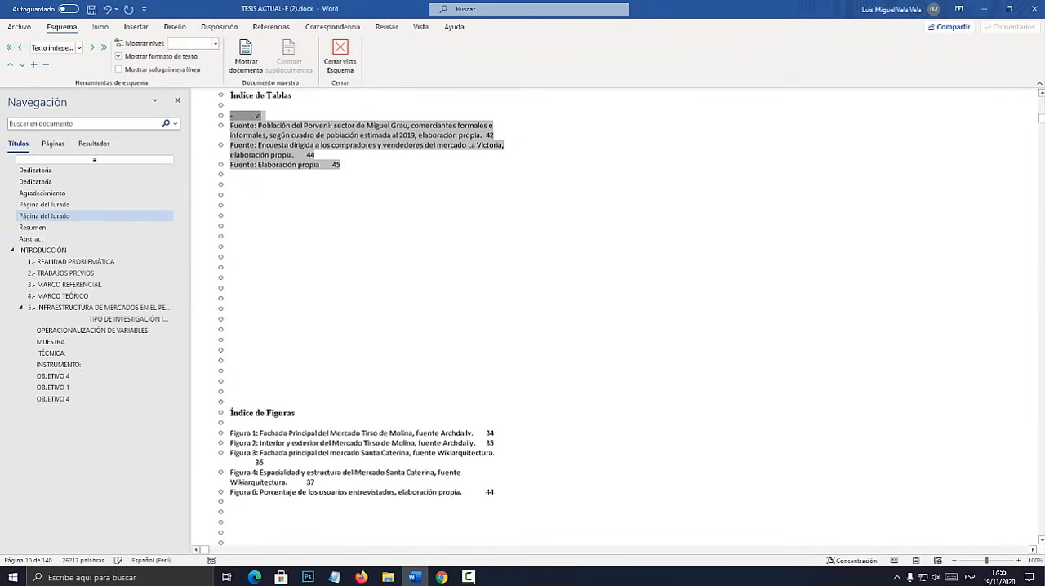
left_click(78, 47)
left_click(66, 176)
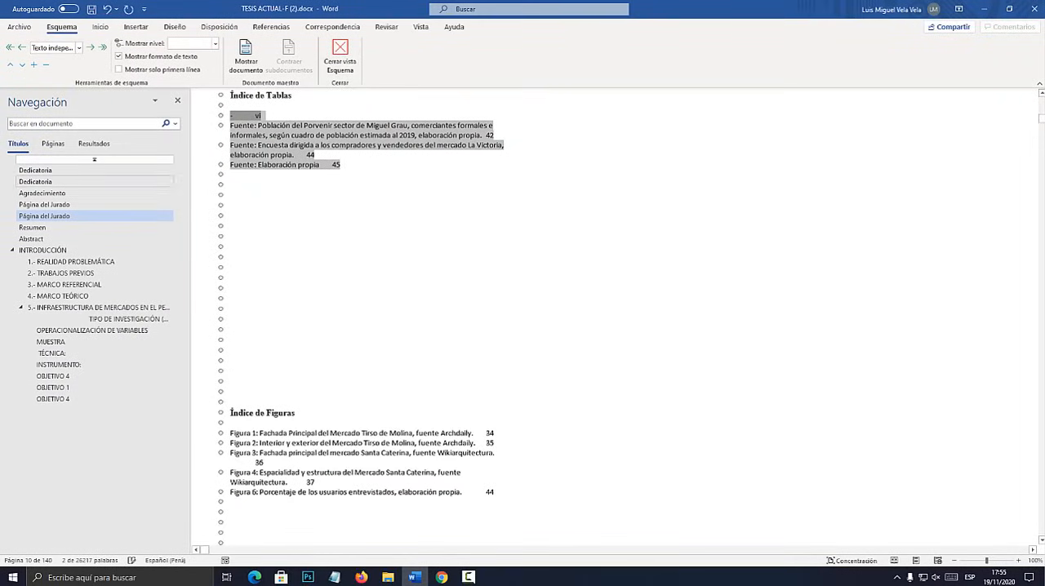
left_click(78, 47)
left_click(47, 62)
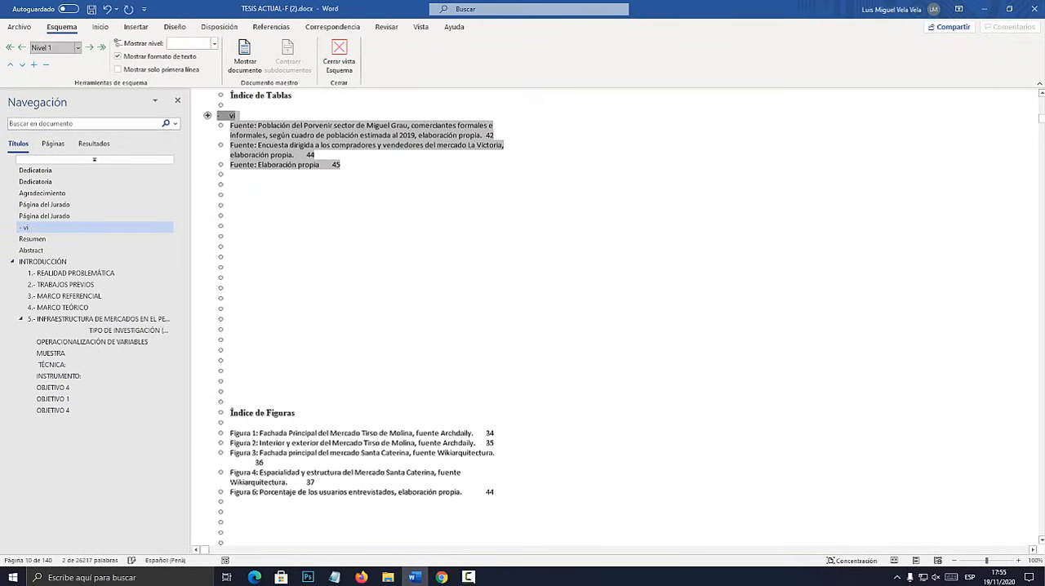
left_click(78, 48)
left_click(66, 176)
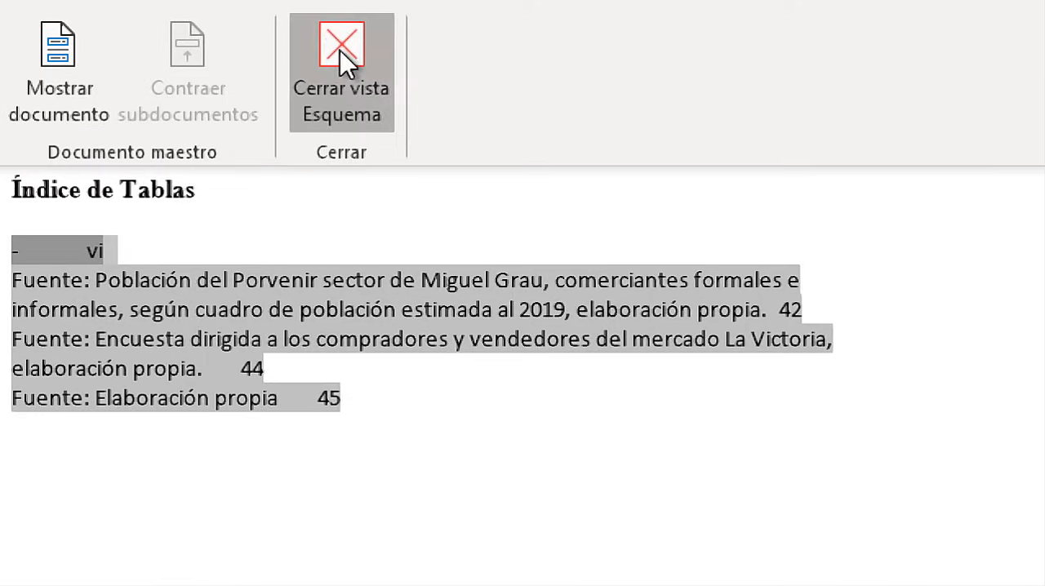
left_click(342, 59)
Update the fields of the index under the Índice de Tablas heading.
right_click(612, 259)
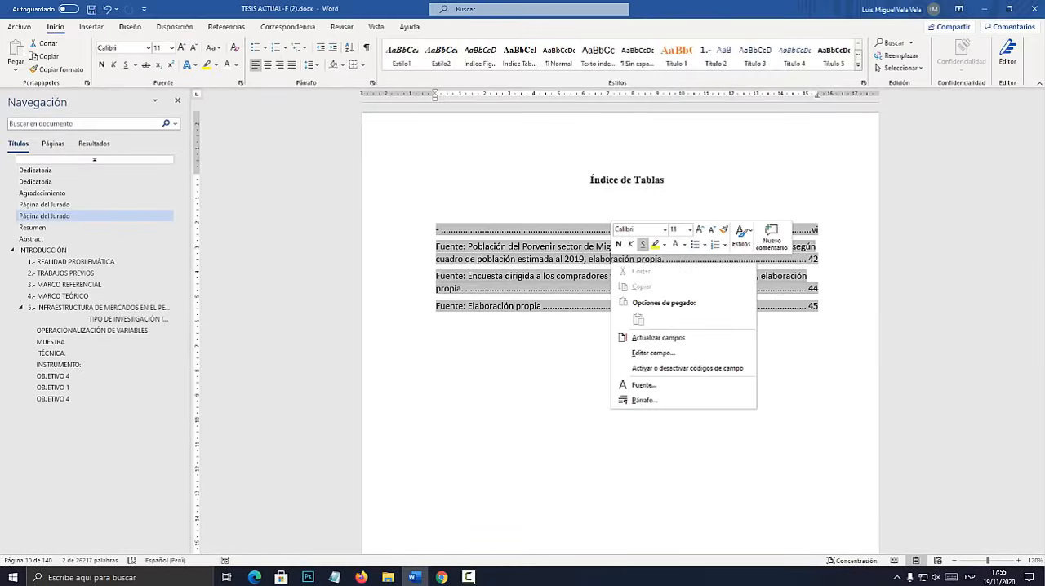
left_click(658, 337)
left_click(626, 304)
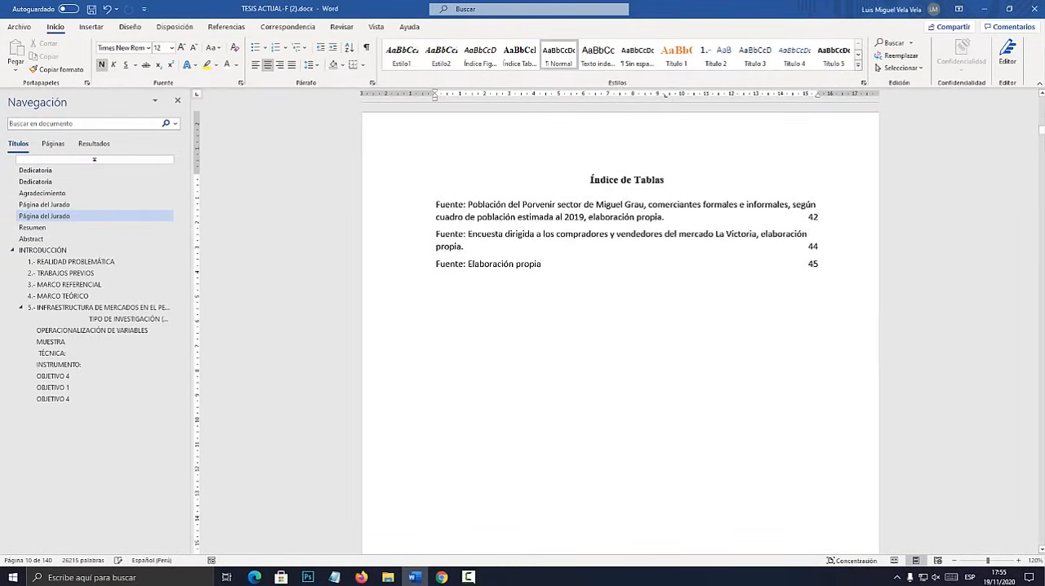
Remove the three empty lines above the Índice de Figuras heading.
scroll(627, 429, "up", 10)
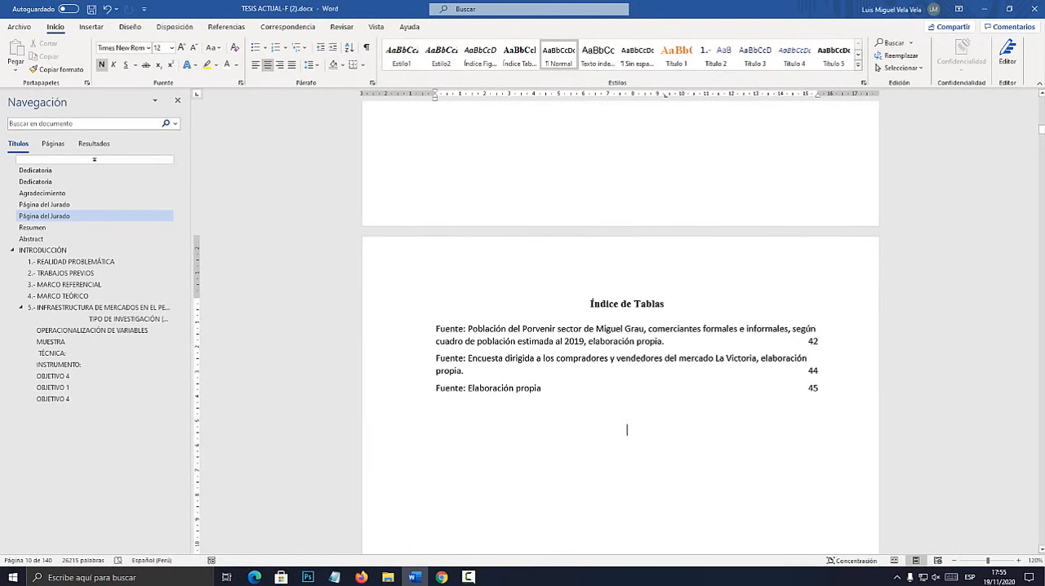
scroll(620, 326, "up", 10)
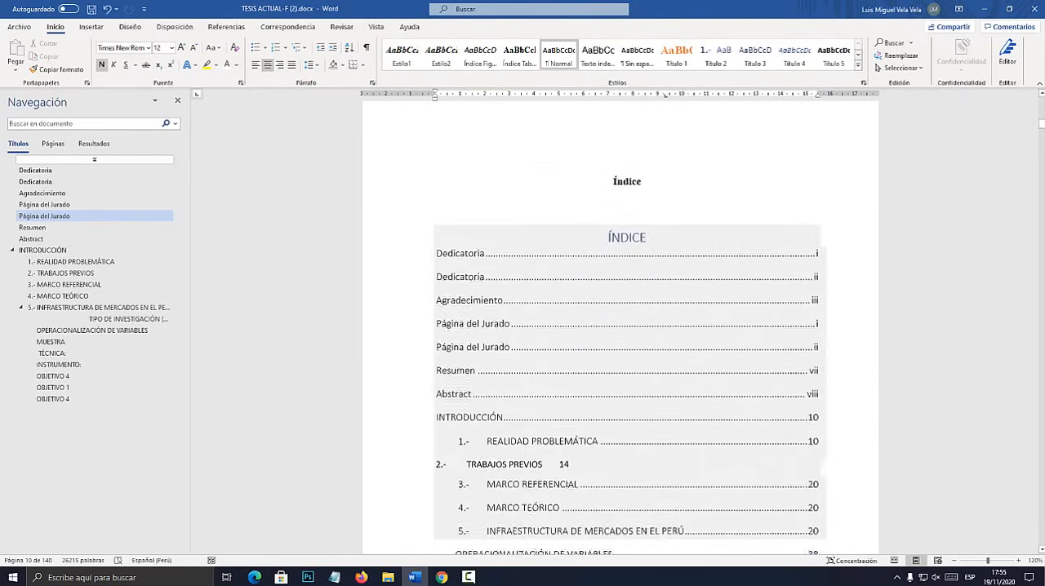
scroll(620, 327, "down", 10)
scroll(620, 327, "down", 10)
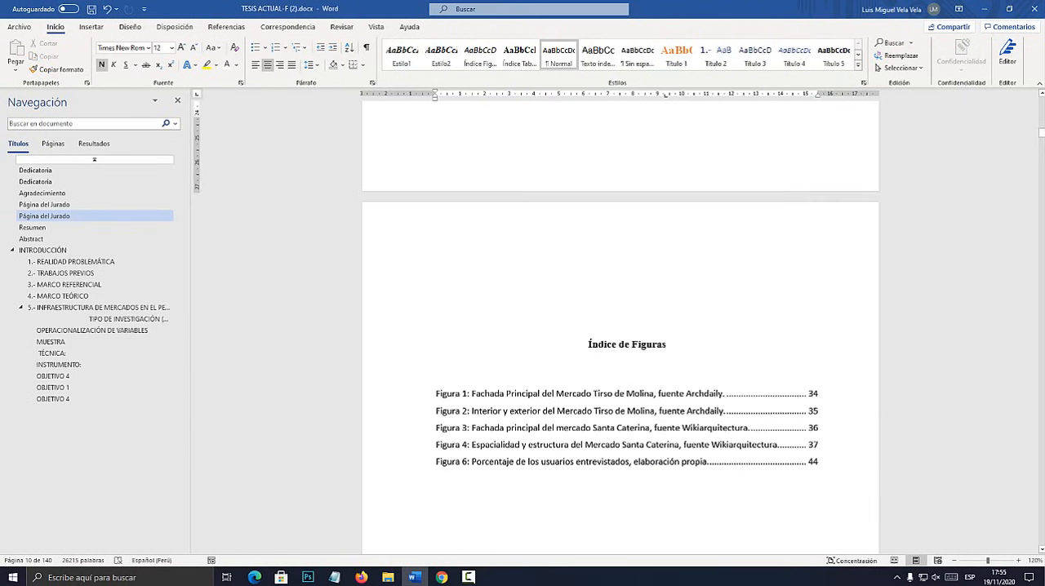
left_click(626, 503)
left_click(627, 269)
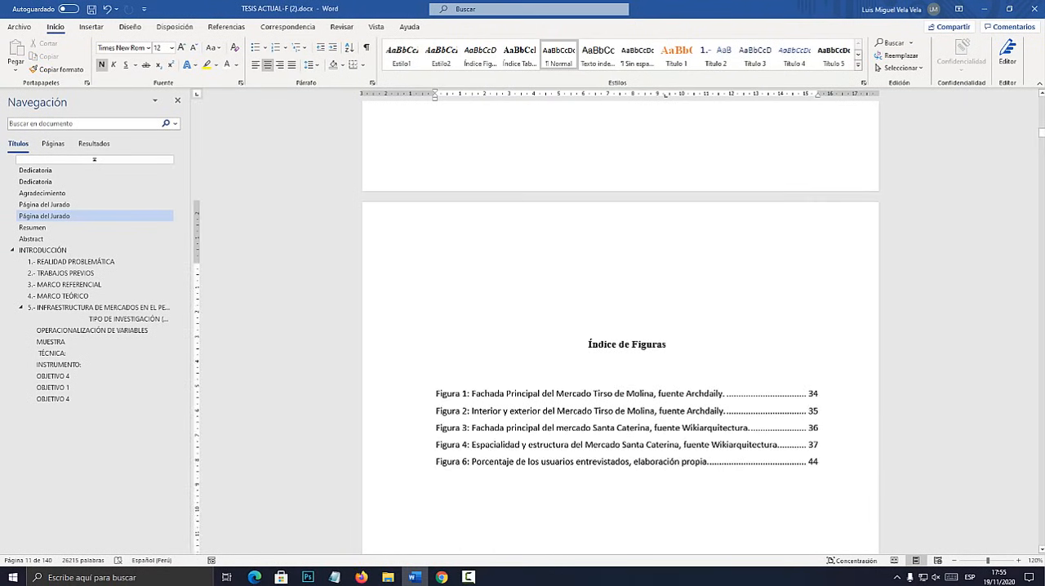
key("Delete")
key("Delete")
key("Delete")
key("Delete")
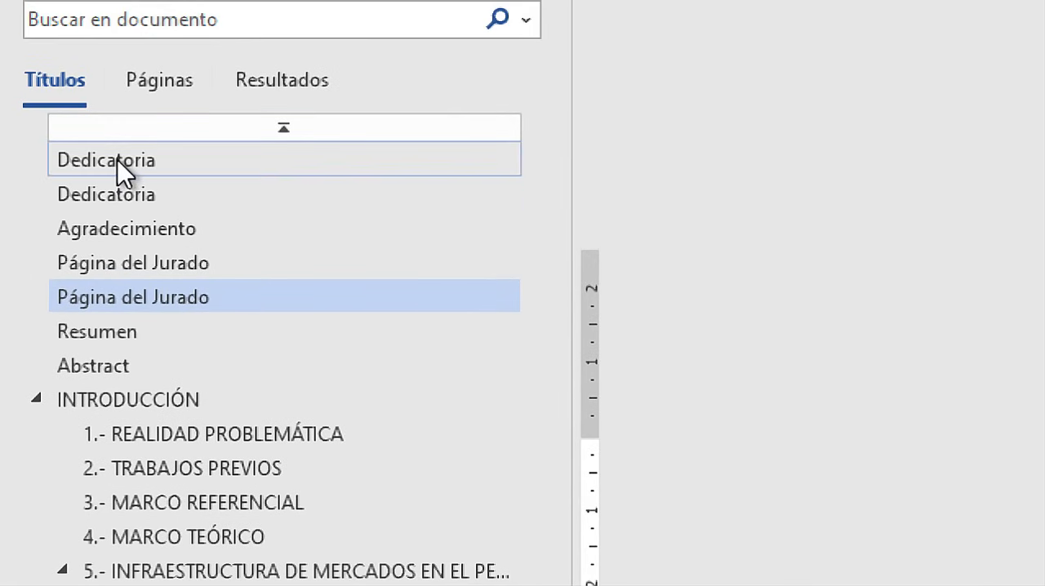
Check the document's heading navigation from Dedicatoria through Página del Jurado, Abstract and INTRODUCCIÓN to INSTRUMENTO, then look at the view options.
left_click(41, 170)
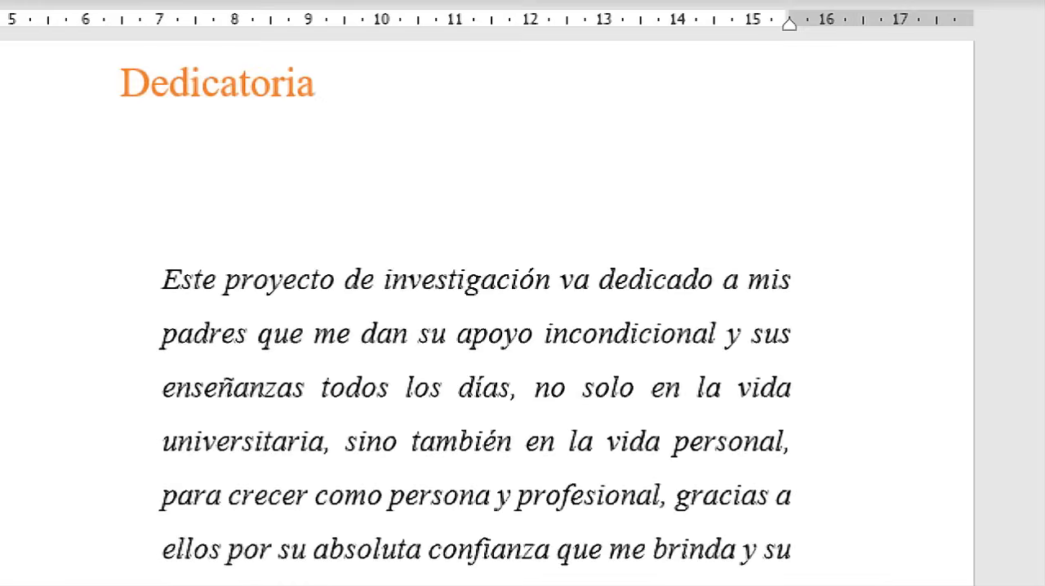
left_click(43, 194)
left_click(44, 205)
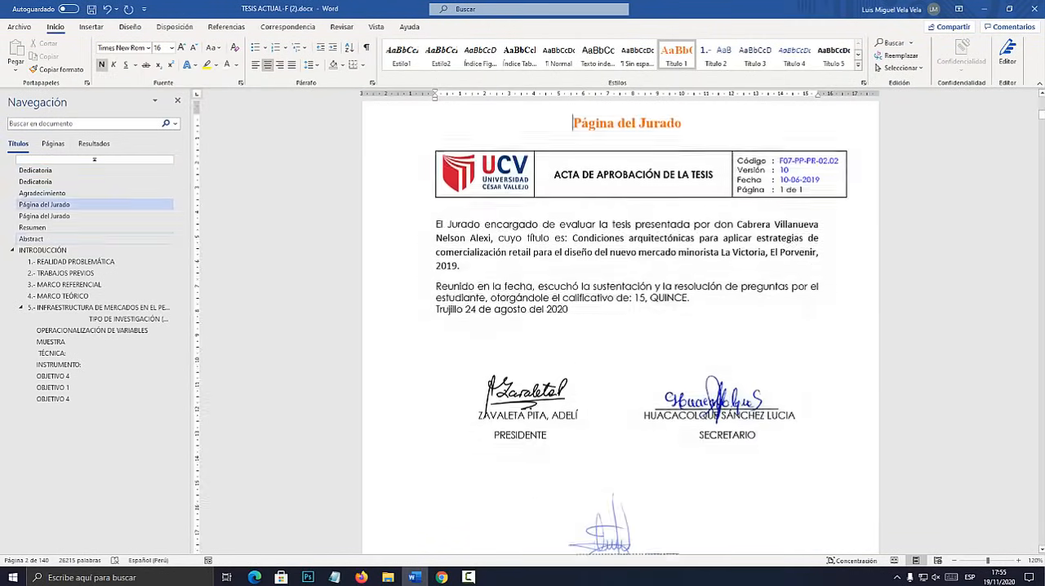
left_click(32, 239)
left_click(44, 251)
left_click(65, 285)
left_click(59, 365)
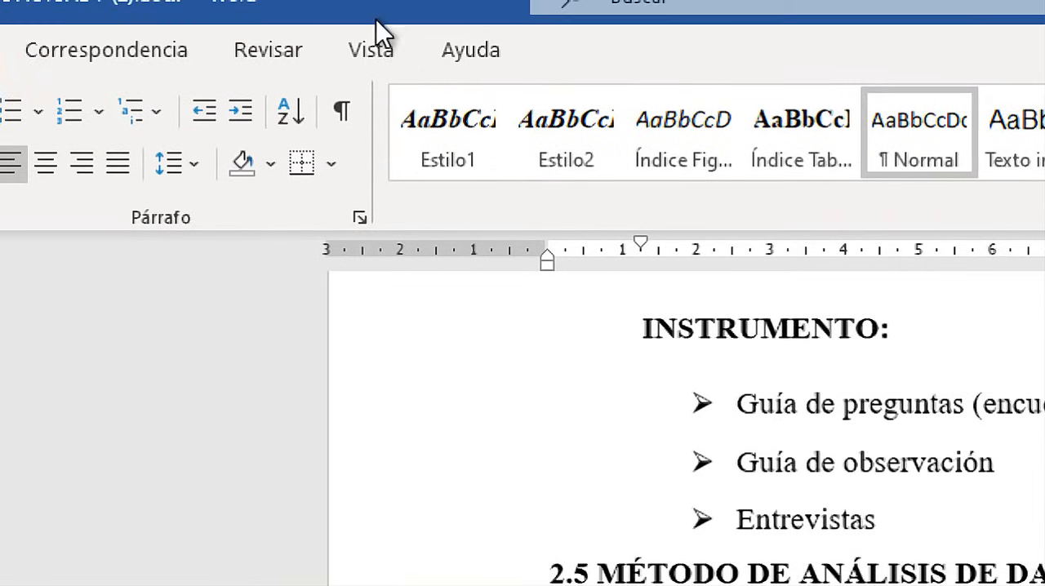
left_click(377, 30)
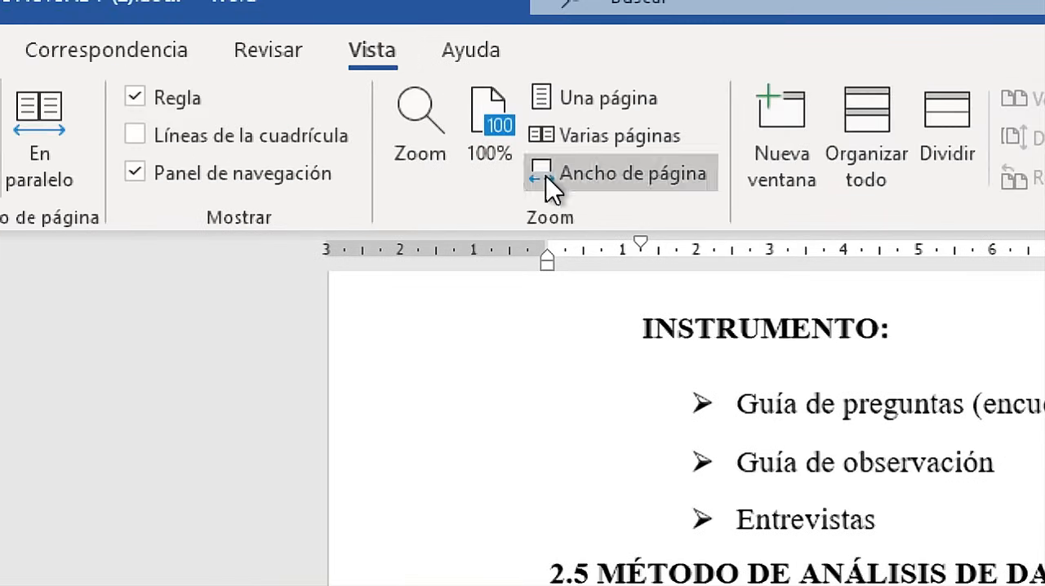